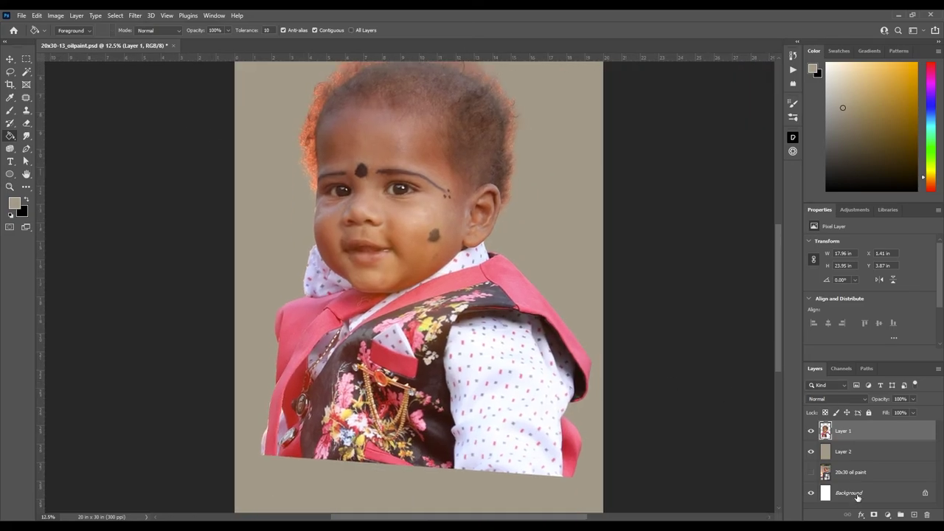
Create an unmasked copy of Layer 1 aligned exactly over the original, hiding Layer 1.
{"action": "key", "text": "e"}
{"action": "key", "text": "ctrl+minus"}
{"action": "key", "text": "ctrl+minus"}
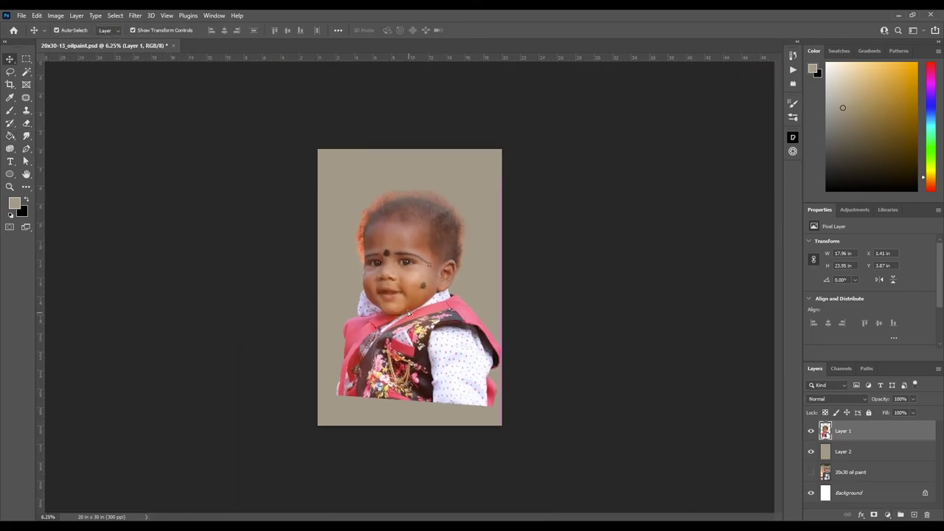
{"action": "key", "text": "v"}
{"action": "key", "text": "ctrl+j"}
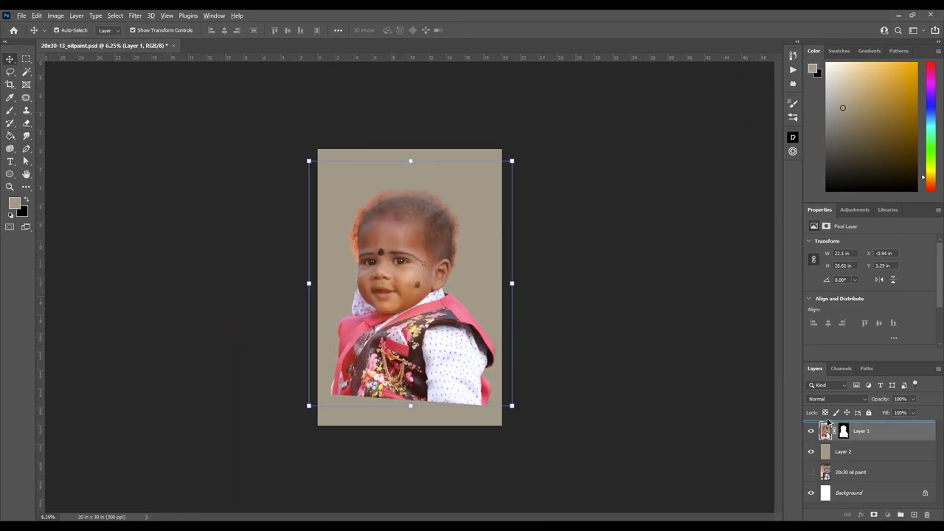
{"action": "key", "text": "ctrl+0"}
{"action": "key", "text": "Delete"}
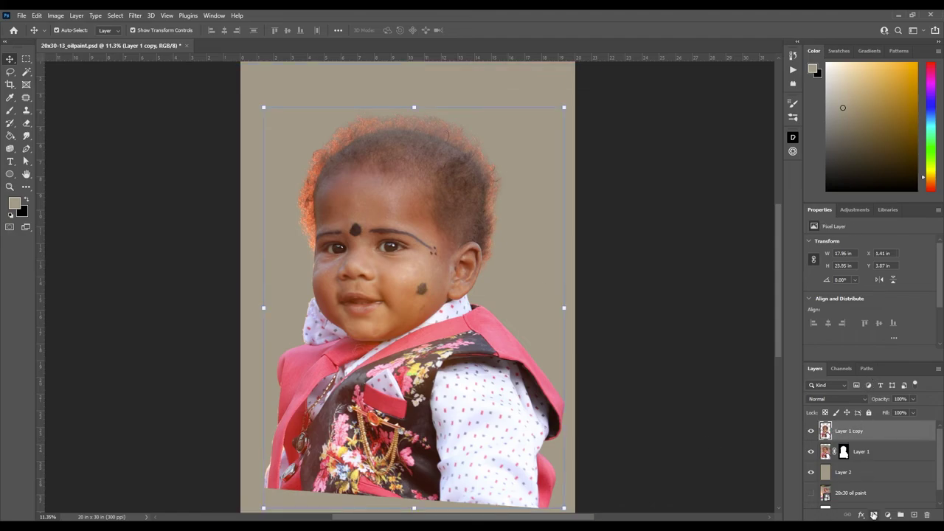
{"action": "key", "text": "i"}
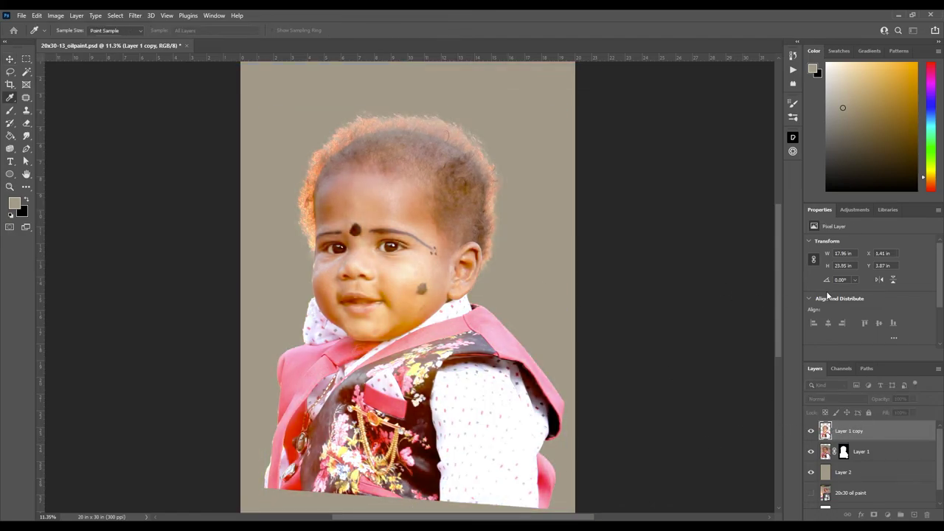
{"action": "key", "text": "v"}
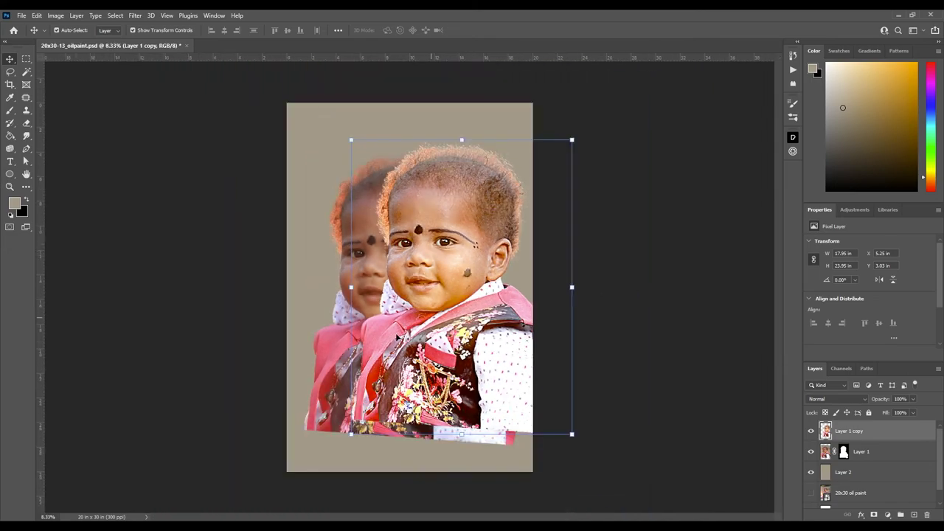
{"action": "left_click_drag", "start_coordinate": [397, 337], "coordinate": [350, 337]}
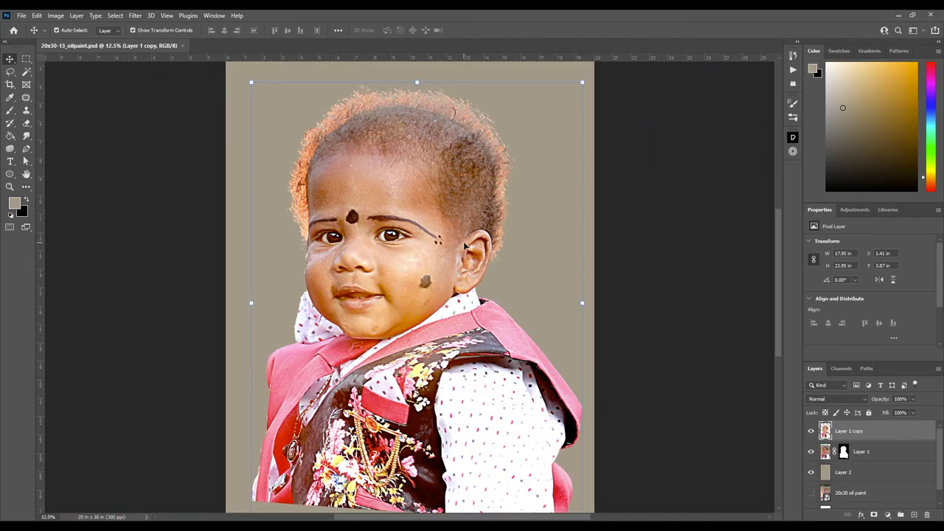
Zoom in on the face and set up the Smudge tool with lowered strength and a small brush.
{"action": "key", "text": "ctrl+plus"}
{"action": "key", "text": "ctrl+plus"}
{"action": "key", "text": "ctrl+plus"}
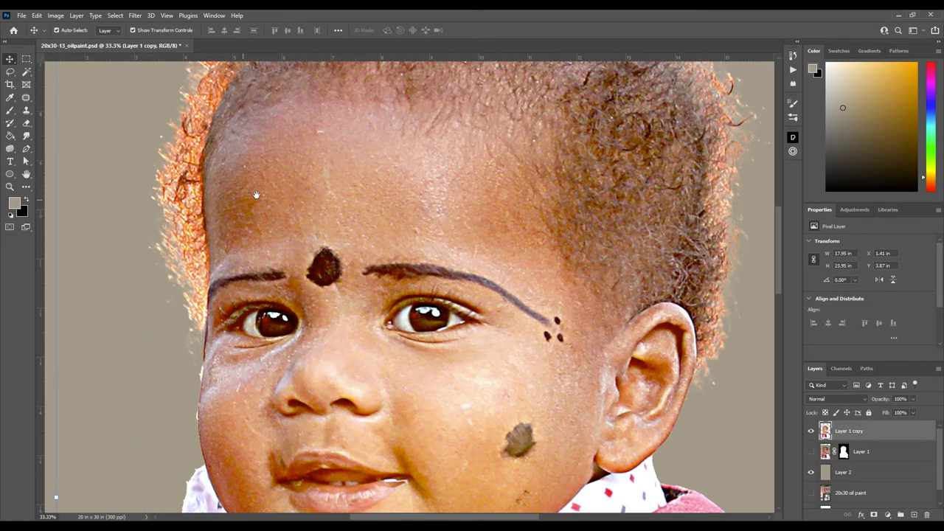
{"action": "left_click_drag", "start_coordinate": [256, 195], "coordinate": [269, 260]}
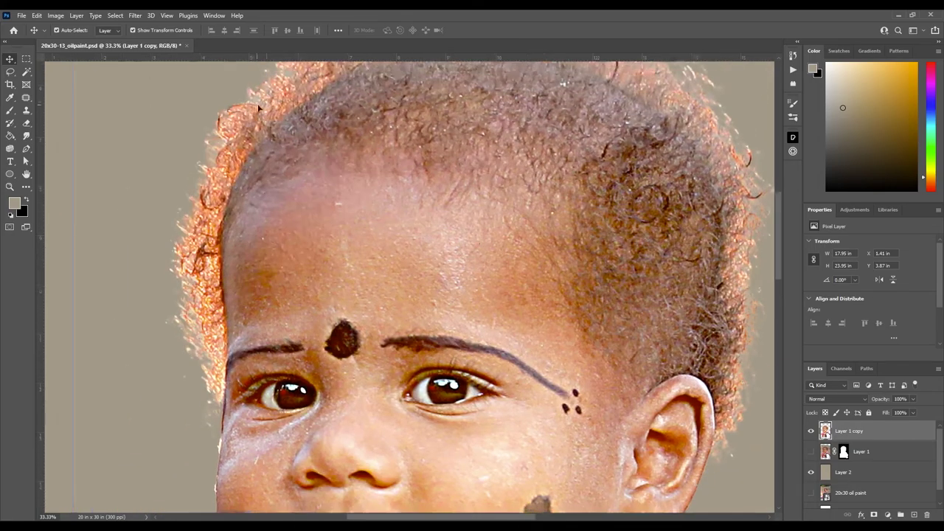
{"action": "left_click", "coordinate": [27, 135]}
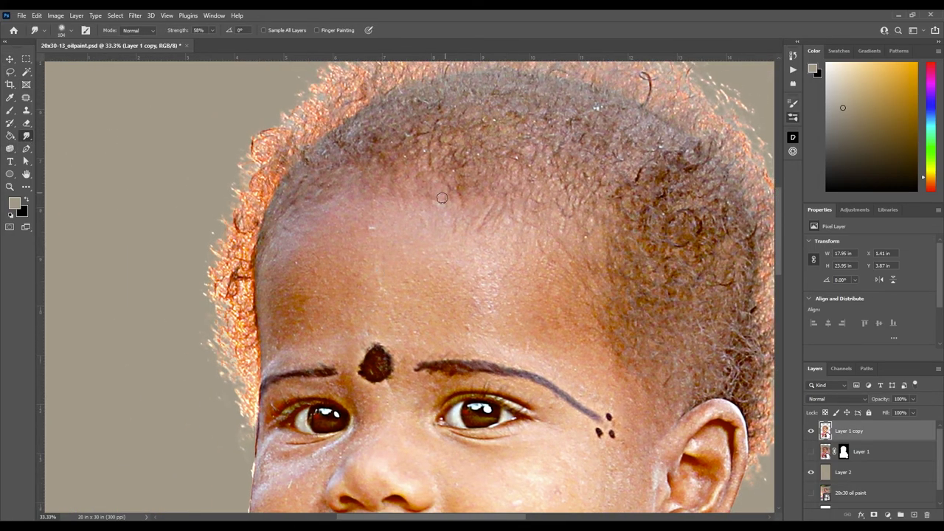
{"action": "key", "text": "bracketright"}
{"action": "key", "text": "bracketright"}
{"action": "key", "text": "bracketright"}
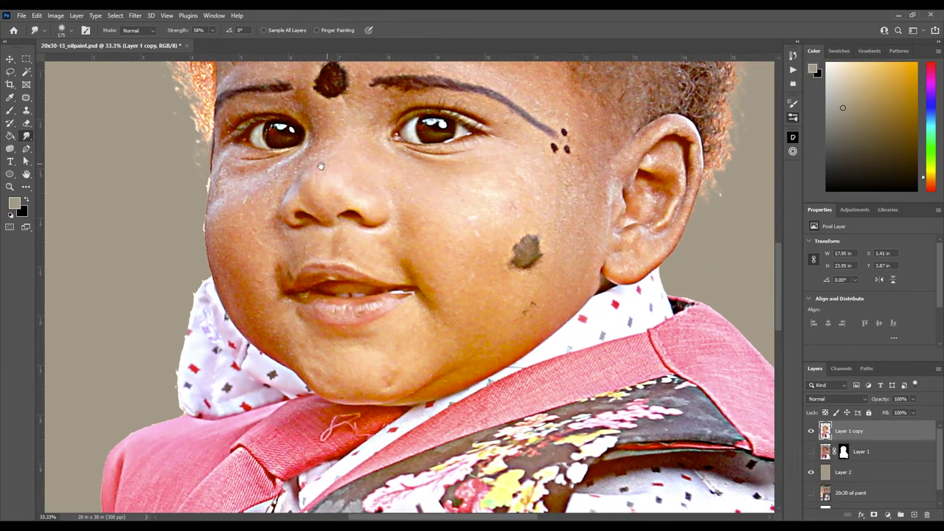
{"action": "key", "text": "4"}
{"action": "key", "text": "2"}
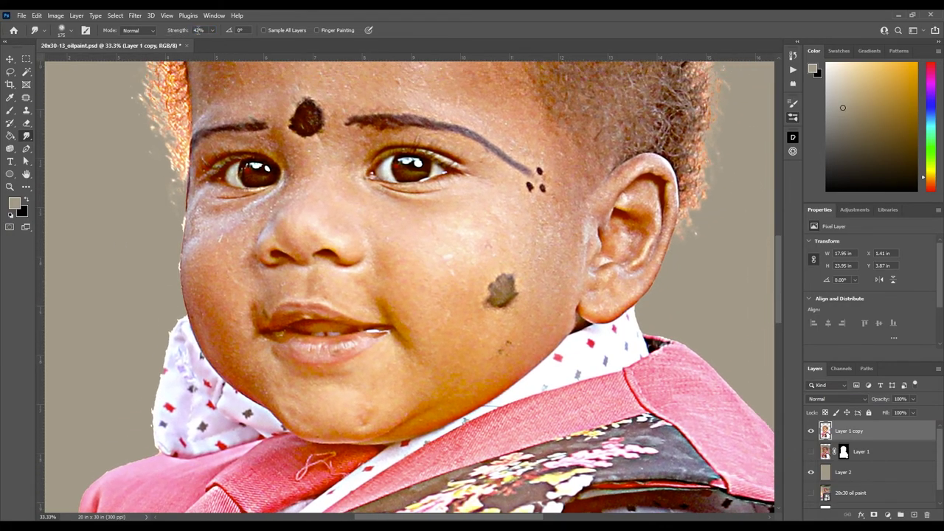
{"action": "scroll", "coordinate": [375, 168], "scroll_direction": "up", "scroll_amount": 3}
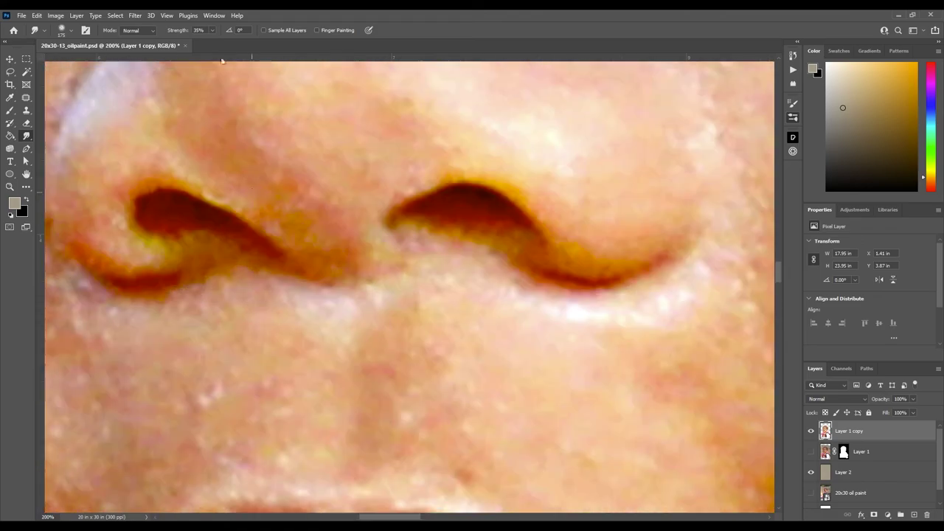
{"action": "key", "text": "bracketleft"}
{"action": "key", "text": "bracketleft"}
{"action": "key", "text": "bracketleft"}
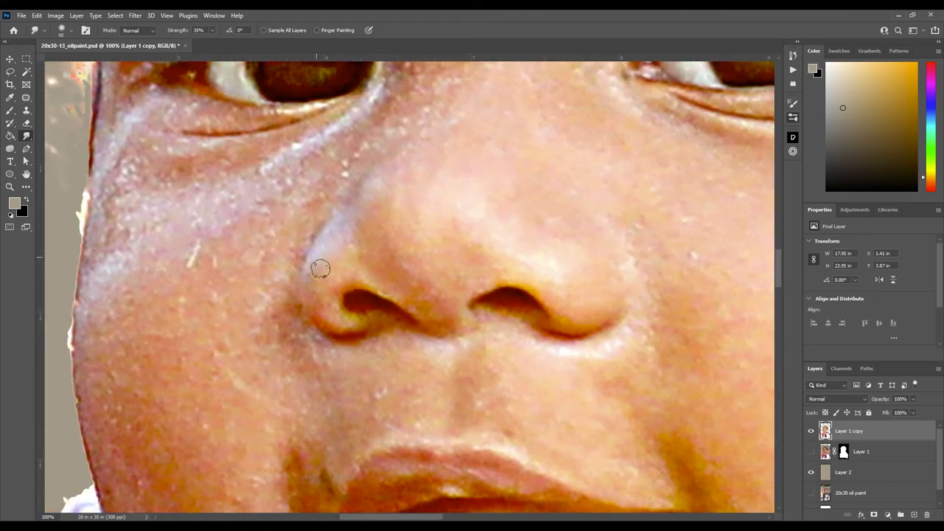
Blend the left nostril wing and nose edge, undoing a yellowish smear, then the right nostril's upper edge.
{"action": "left_click_drag", "start_coordinate": [320, 268], "coordinate": [337, 279]}
{"action": "left_click_drag", "start_coordinate": [323, 247], "coordinate": [303, 268]}
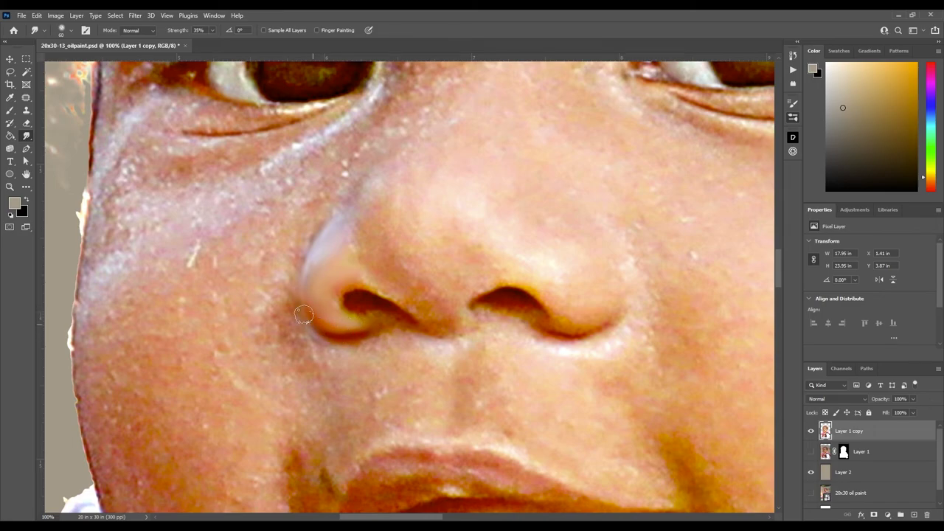
{"action": "key", "text": "ctrl+z"}
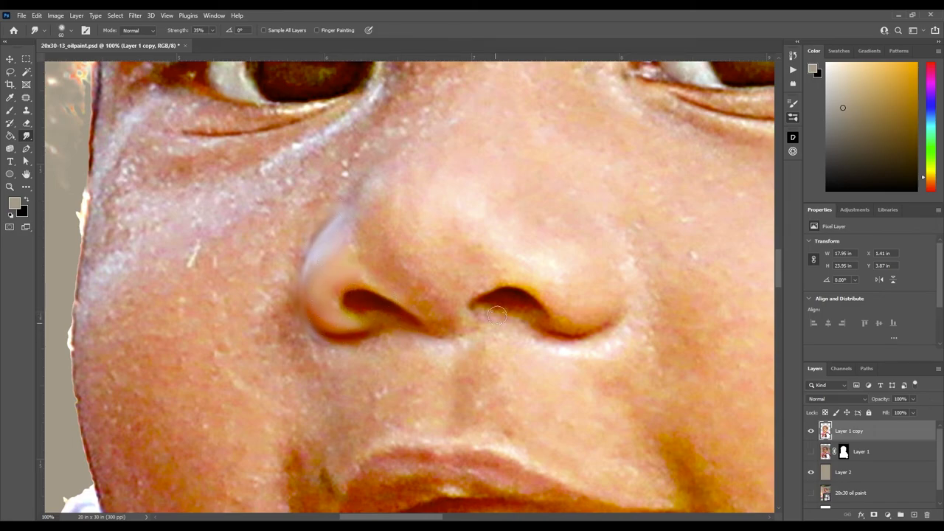
{"action": "mouse_move", "coordinate": [496, 315]}
{"action": "left_mouse_down"}
{"action": "mouse_move", "coordinate": [533, 304]}
{"action": "mouse_move", "coordinate": [618, 309]}
{"action": "left_mouse_up"}
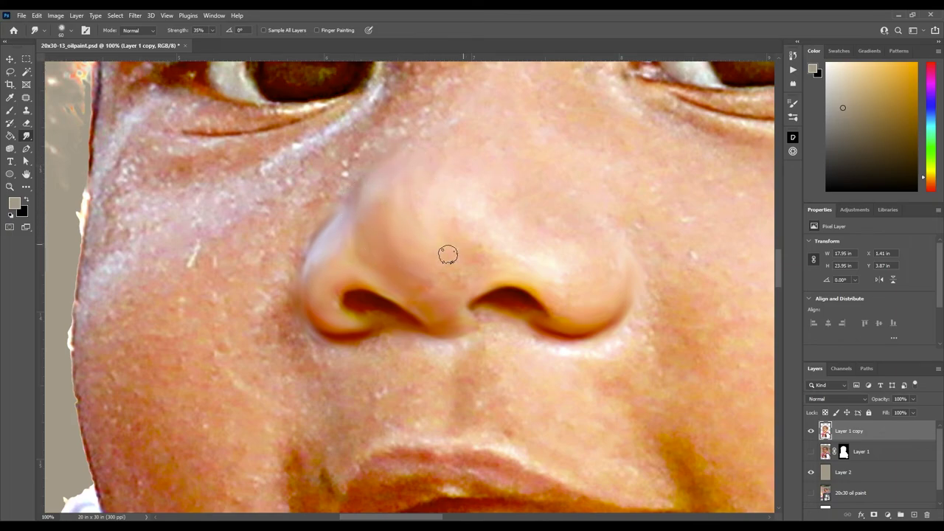
Smear the right nostril edge into the skin below.
{"action": "key", "text": "bracketright"}
{"action": "key", "text": "bracketright"}
{"action": "key", "text": "bracketright"}
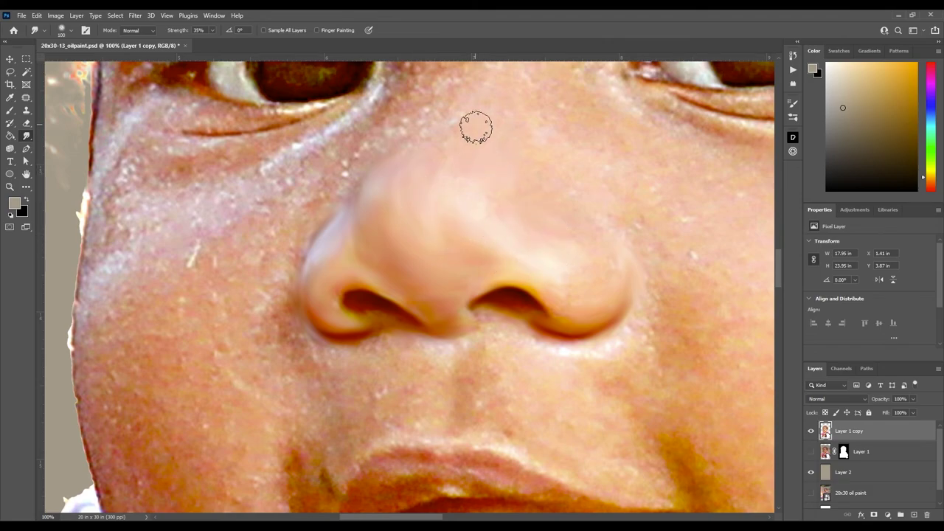
{"action": "key", "text": "bracketleft"}
{"action": "key", "text": "bracketleft"}
{"action": "key", "text": "bracketleft"}
{"action": "left_click_drag", "start_coordinate": [487, 293], "coordinate": [467, 329]}
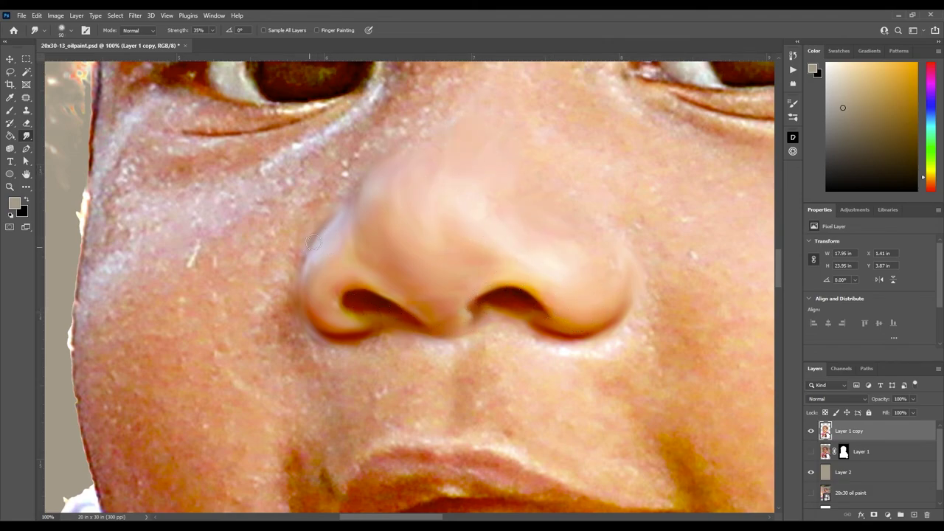
{"action": "scroll", "coordinate": [331, 336], "scroll_direction": "up", "scroll_amount": 5}
{"action": "key", "text": "bracketright"}
{"action": "key", "text": "bracketright"}
{"action": "key", "text": "bracketright"}
Smudge the bridge of the nose and raise the smudge strength.
{"action": "left_click_drag", "start_coordinate": [397, 282], "coordinate": [379, 171]}
{"action": "key", "text": "5"}
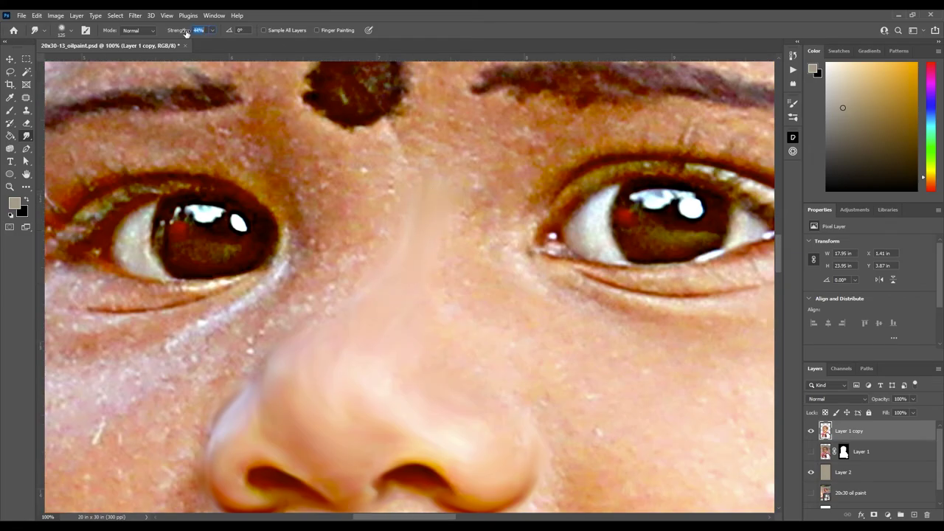
{"action": "key", "text": "2"}
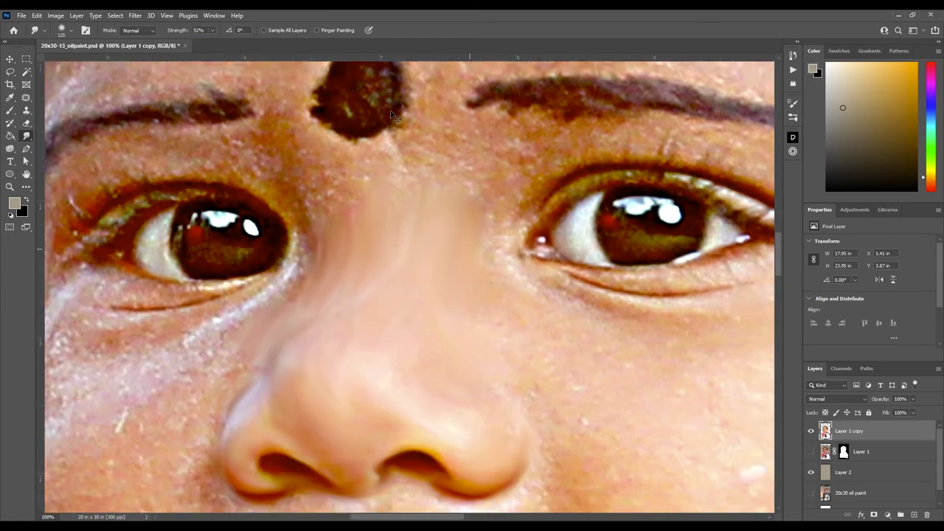
{"action": "key", "text": "ctrl+minus"}
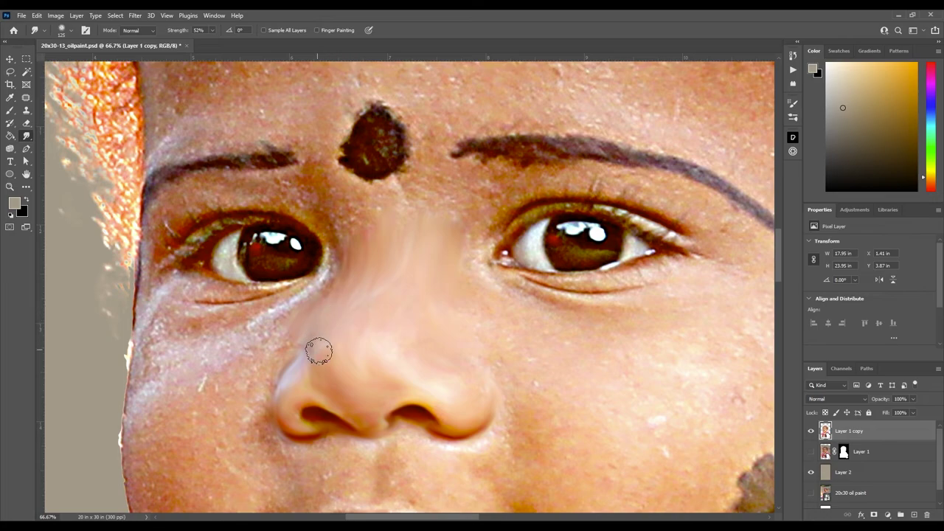
{"action": "key", "text": "bracketleft"}
{"action": "key", "text": "bracketleft"}
{"action": "key", "text": "bracketleft"}
{"action": "key", "text": "bracketright"}
{"action": "key", "text": "bracketright"}
{"action": "key", "text": "bracketright"}
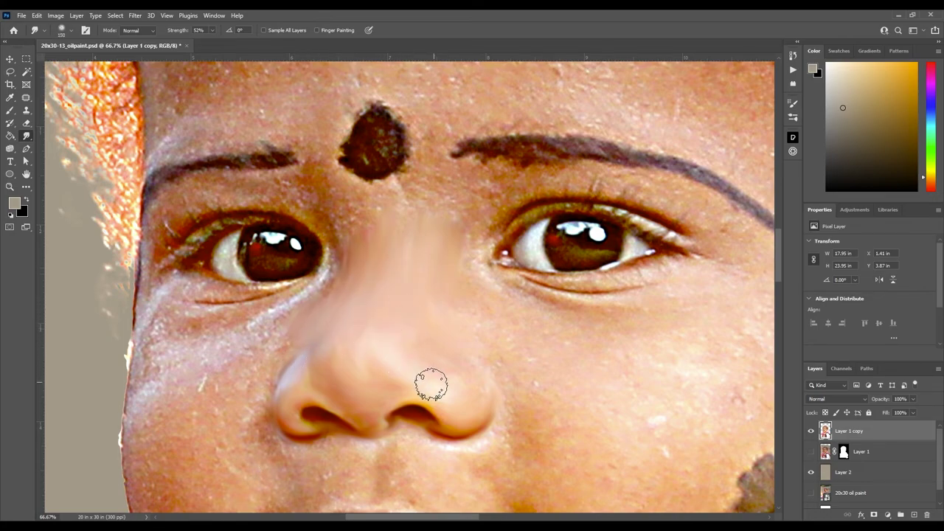
Blend the cheek beside the corner of the mouth.
{"action": "left_click_drag", "start_coordinate": [548, 336], "coordinate": [367, 280]}
{"action": "key", "text": "bracketleft"}
{"action": "key", "text": "bracketleft"}
{"action": "key", "text": "bracketleft"}
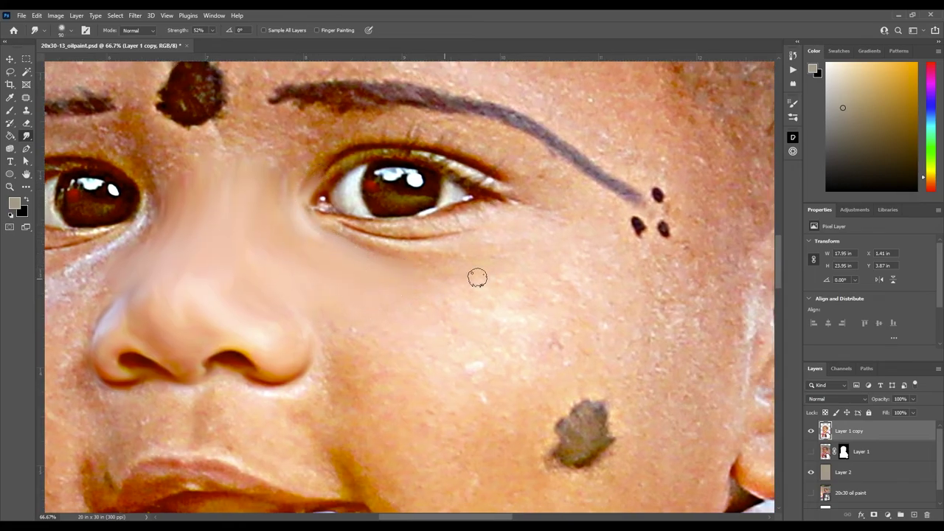
{"action": "key", "text": "bracketright"}
{"action": "key", "text": "bracketright"}
{"action": "key", "text": "bracketright"}
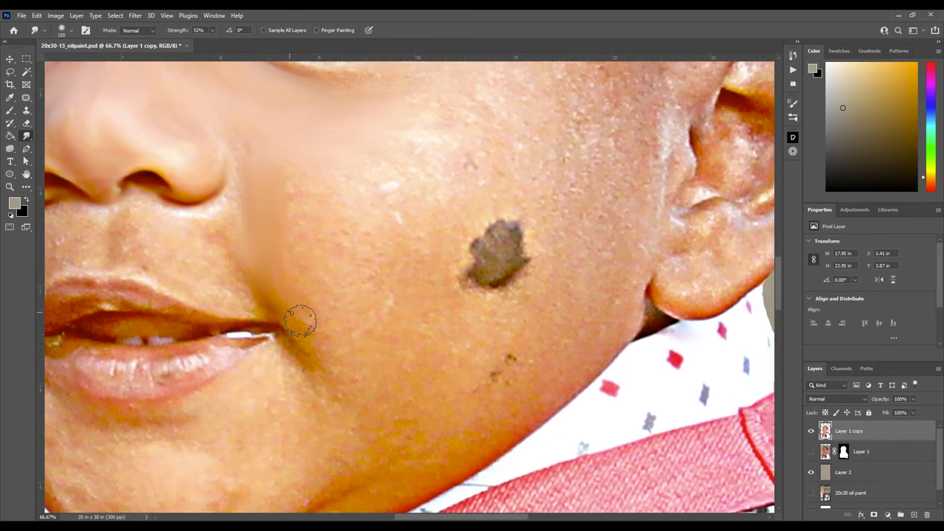
{"action": "left_click_drag", "start_coordinate": [387, 500], "coordinate": [302, 320]}
{"action": "mouse_move", "coordinate": [306, 368]}
{"action": "left_mouse_down"}
{"action": "mouse_move", "coordinate": [311, 261]}
{"action": "mouse_move", "coordinate": [354, 253]}
{"action": "left_mouse_up"}
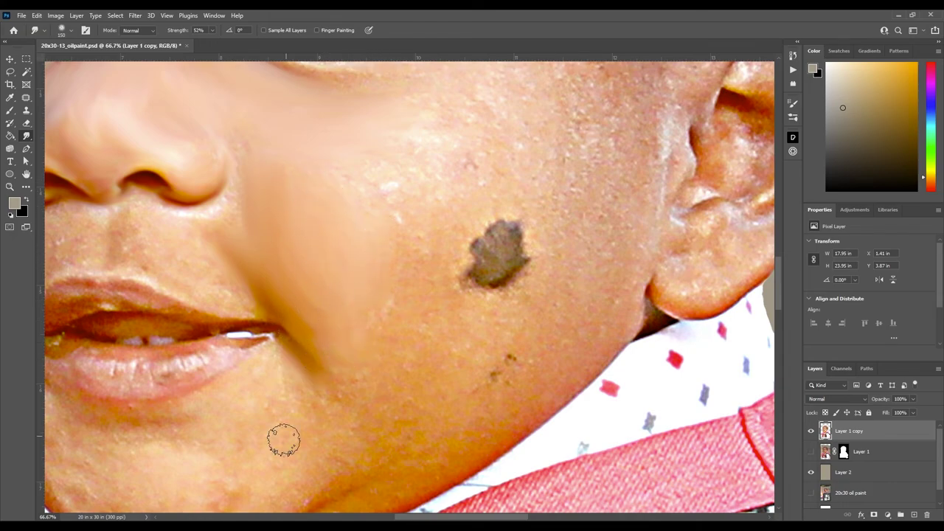
{"action": "left_click_drag", "start_coordinate": [314, 448], "coordinate": [466, 349]}
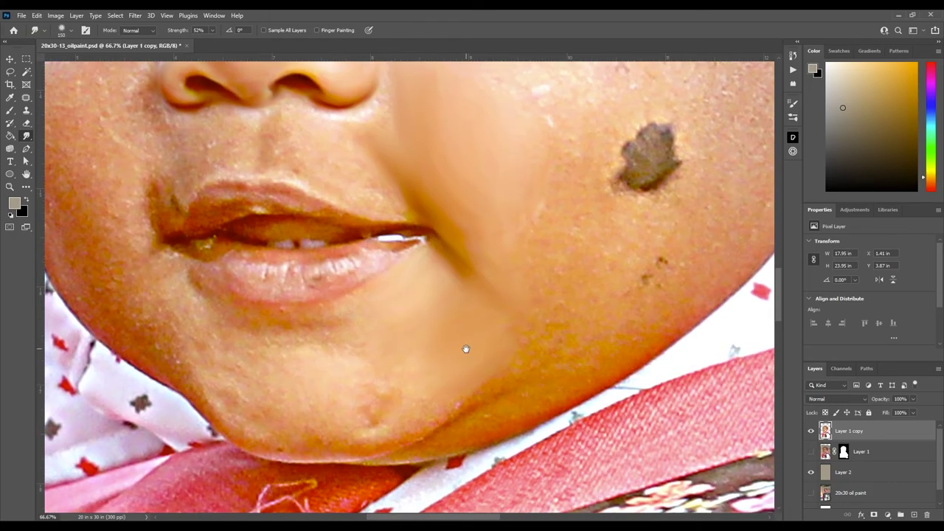
Smooth the upper eyelid above the right eye, then zoom out with a larger brush.
{"action": "mouse_move", "coordinate": [137, 59]}
{"action": "left_mouse_down"}
{"action": "mouse_move", "coordinate": [280, 247]}
{"action": "mouse_move", "coordinate": [267, 317]}
{"action": "left_mouse_up"}
{"action": "left_click_drag", "start_coordinate": [341, 216], "coordinate": [325, 313]}
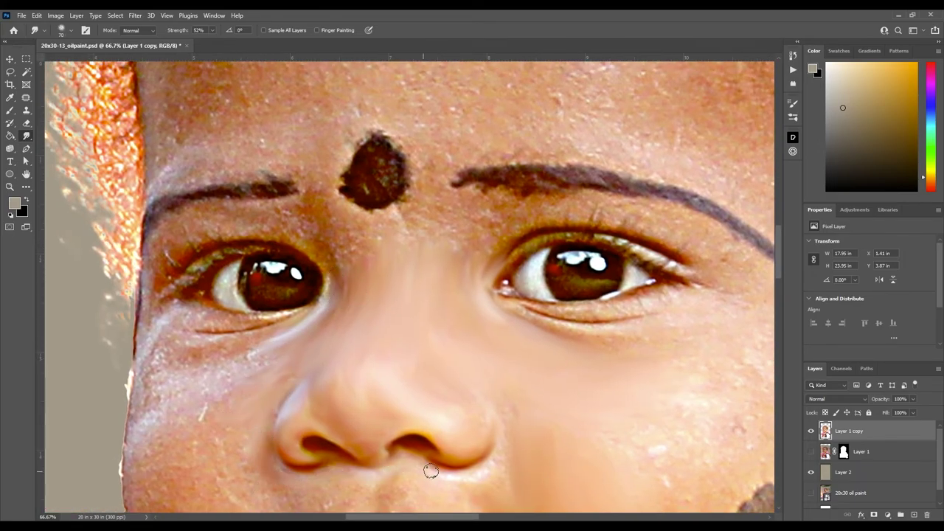
{"action": "left_click_drag", "start_coordinate": [485, 473], "coordinate": [452, 441]}
{"action": "key", "text": "bracketright"}
{"action": "key", "text": "bracketright"}
{"action": "key", "text": "bracketright"}
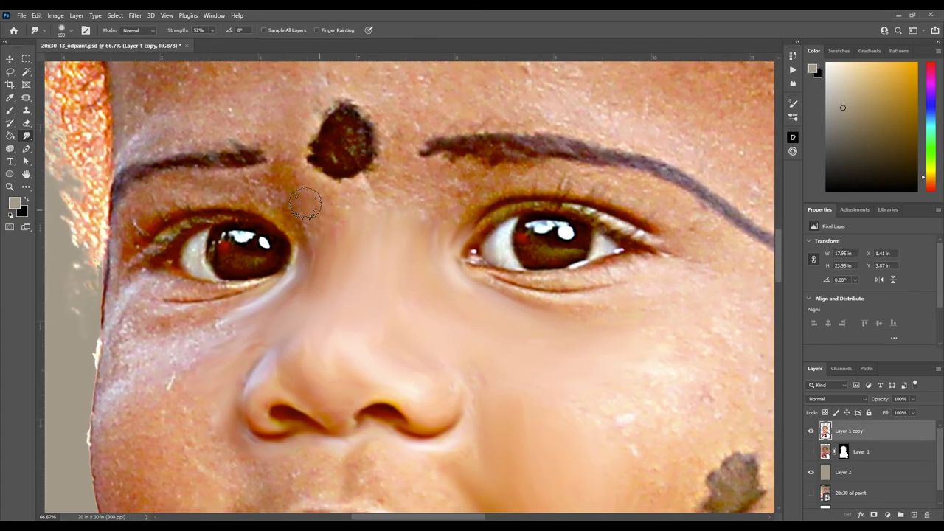
{"action": "key", "text": "bracketleft"}
{"action": "key", "text": "bracketleft"}
{"action": "key", "text": "bracketleft"}
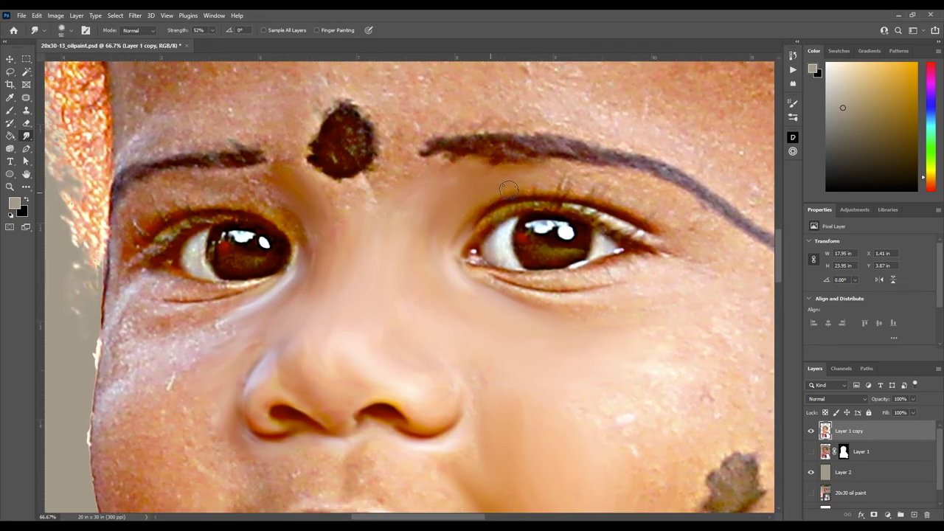
{"action": "left_click_drag", "start_coordinate": [604, 177], "coordinate": [411, 142]}
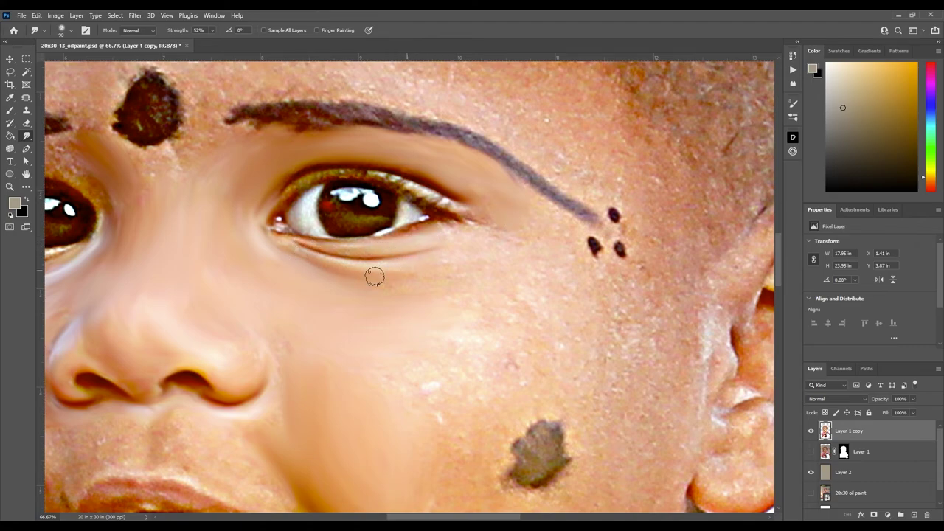
{"action": "mouse_move", "coordinate": [322, 174]}
{"action": "left_mouse_down"}
{"action": "mouse_move", "coordinate": [432, 182]}
{"action": "mouse_move", "coordinate": [498, 233]}
{"action": "left_mouse_up"}
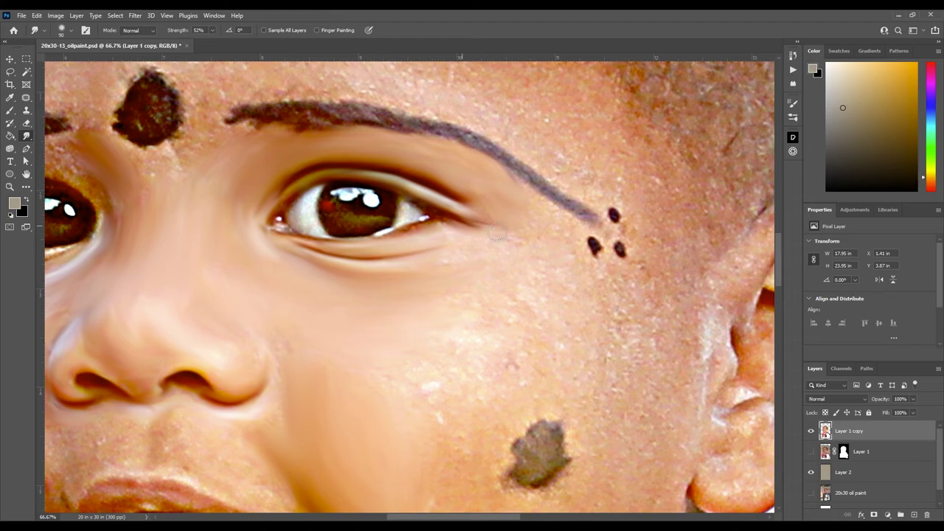
{"action": "scroll", "coordinate": [562, 282], "scroll_direction": "up", "scroll_amount": 3}
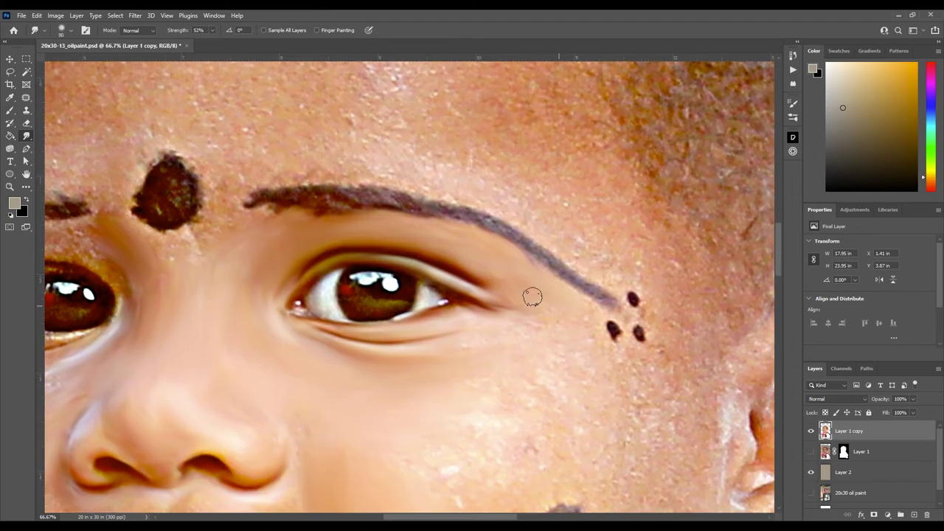
{"action": "scroll", "coordinate": [457, 332], "scroll_direction": "right", "scroll_amount": 5}
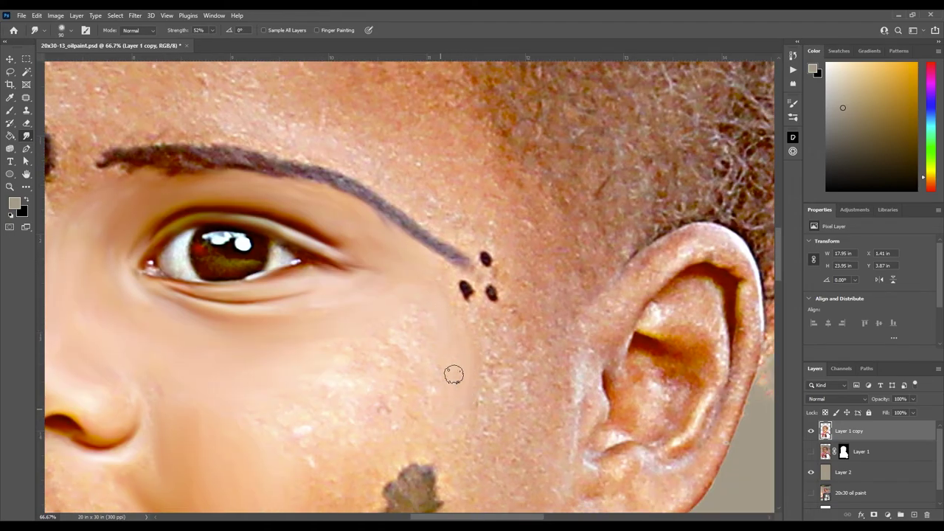
{"action": "key", "text": "ctrl+minus"}
{"action": "key", "text": "bracketright"}
{"action": "key", "text": "bracketright"}
{"action": "key", "text": "bracketright"}
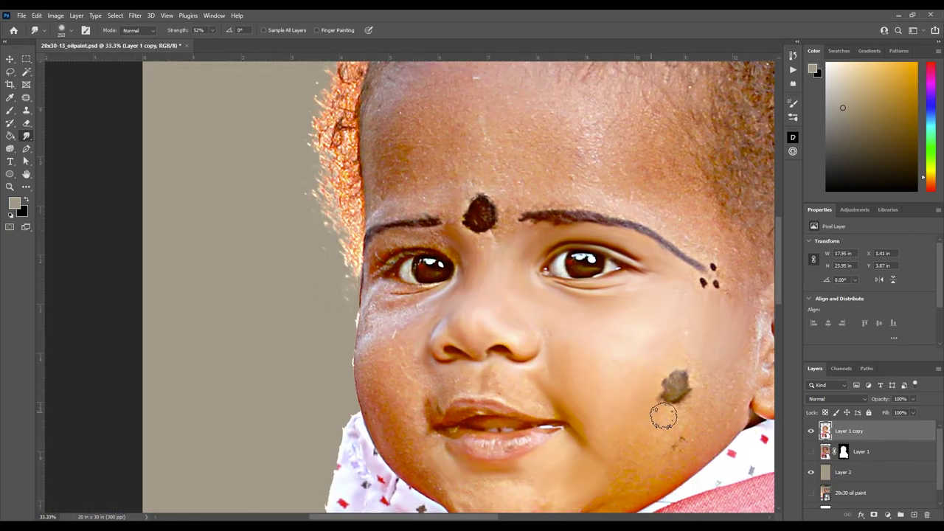
Scroll the view from the cheeks over toward the left eye.
{"action": "scroll", "coordinate": [632, 389], "scroll_direction": "down", "scroll_amount": 3}
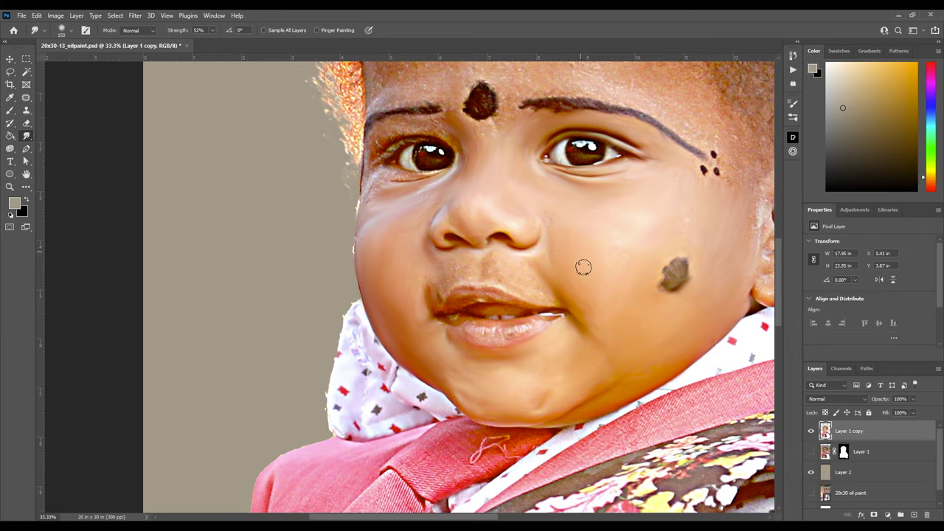
{"action": "scroll", "coordinate": [542, 218], "scroll_direction": "left", "scroll_amount": 5}
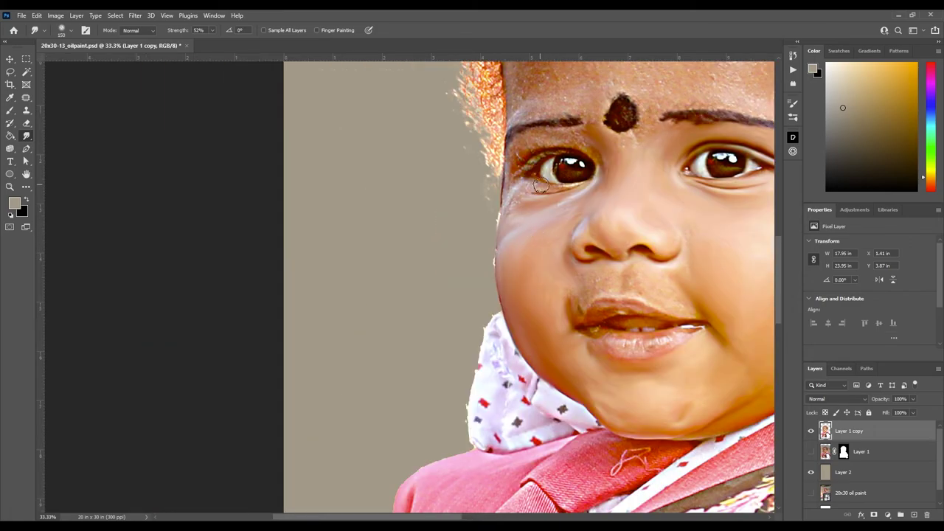
{"action": "scroll", "coordinate": [542, 186], "scroll_direction": "up", "scroll_amount": 3}
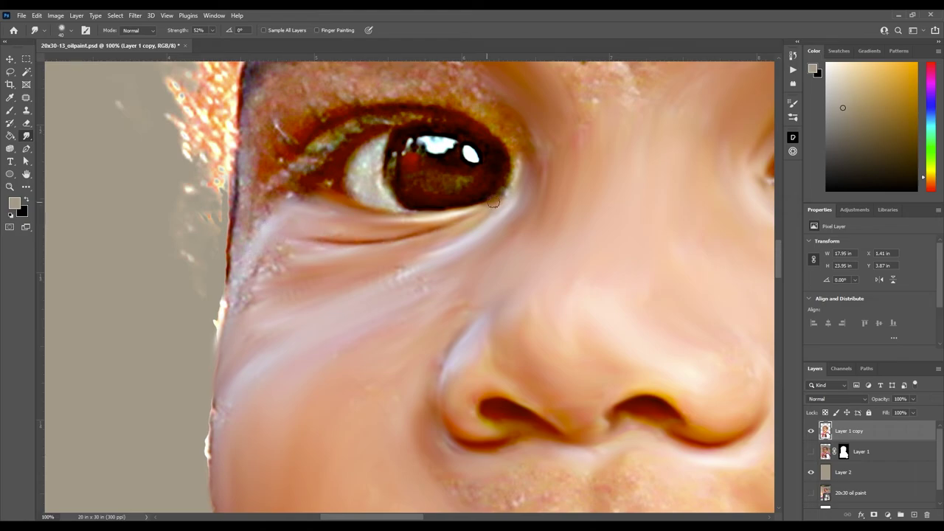
With the canvas view rotated, smudge the left lower eyelid and lashes smooth, then reset rotation.
{"action": "left_click_drag", "start_coordinate": [432, 138], "coordinate": [267, 171]}
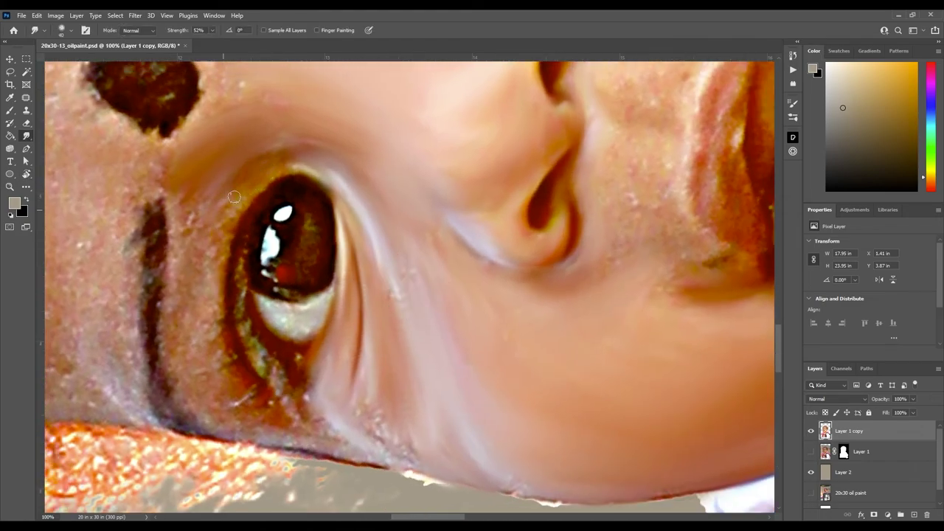
{"action": "left_click_drag", "start_coordinate": [189, 257], "coordinate": [203, 205]}
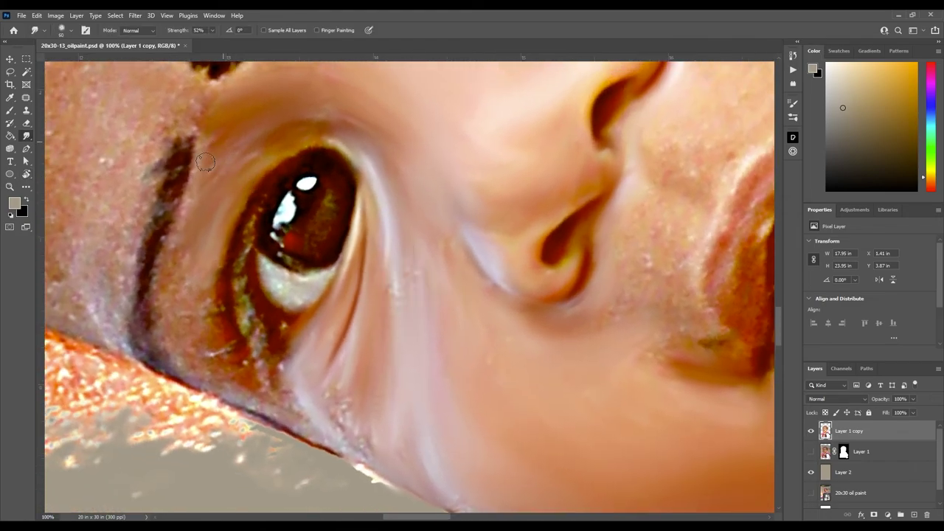
{"action": "mouse_move", "coordinate": [169, 346]}
{"action": "left_mouse_down"}
{"action": "mouse_move", "coordinate": [208, 302]}
{"action": "mouse_move", "coordinate": [218, 272]}
{"action": "left_mouse_up"}
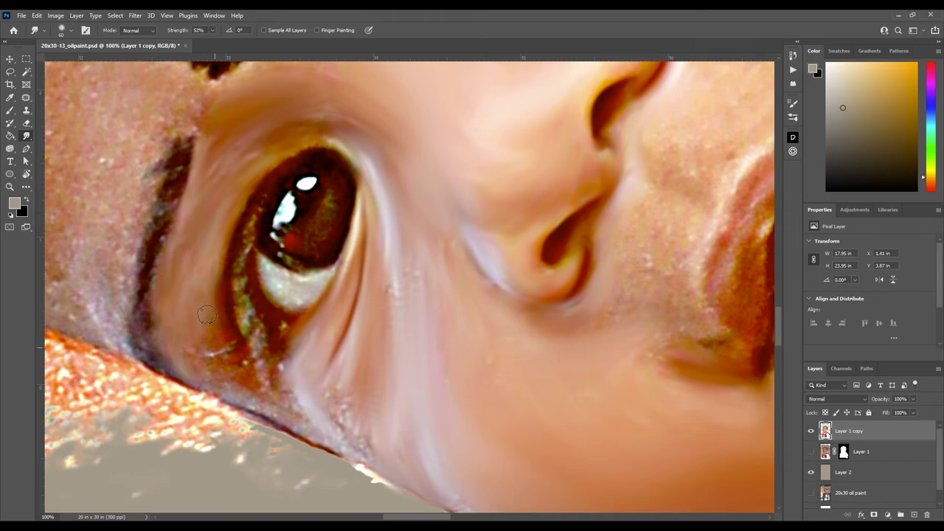
{"action": "left_click_drag", "start_coordinate": [214, 391], "coordinate": [221, 354]}
{"action": "left_click_drag", "start_coordinate": [251, 406], "coordinate": [268, 403]}
{"action": "key", "text": "Escape"}
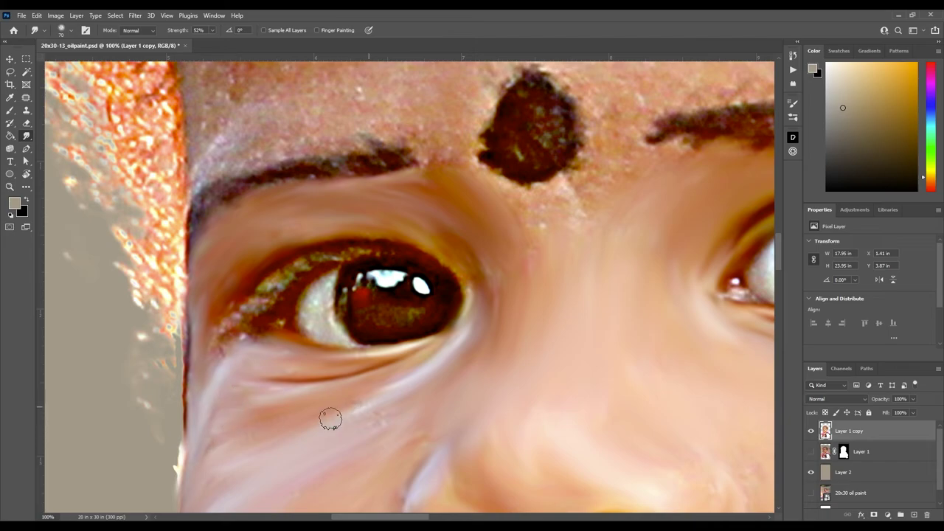
Blend the green streaks on the left upper eyelid into brown.
{"action": "scroll", "coordinate": [369, 413], "scroll_direction": "down", "scroll_amount": 5}
{"action": "scroll", "coordinate": [369, 413], "scroll_direction": "left", "scroll_amount": 10}
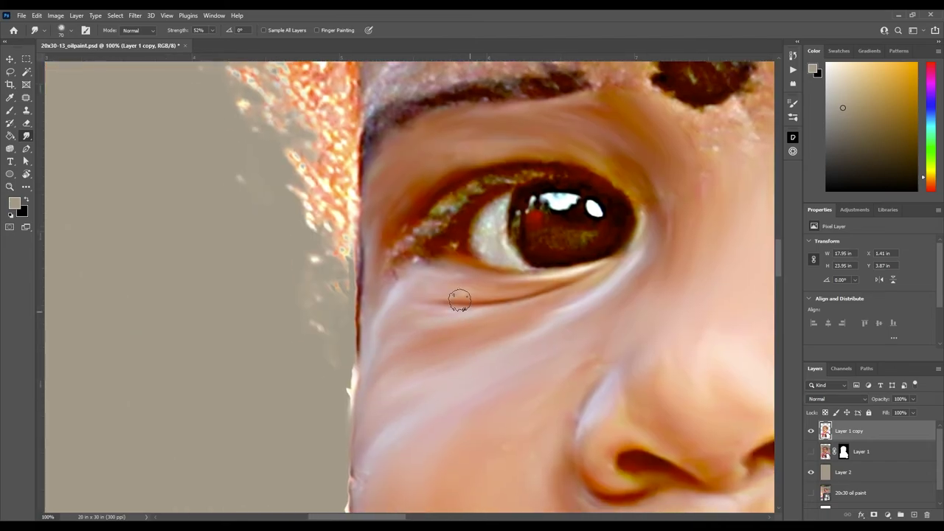
{"action": "mouse_move", "coordinate": [511, 177]}
{"action": "left_mouse_down"}
{"action": "mouse_move", "coordinate": [425, 229]}
{"action": "mouse_move", "coordinate": [470, 269]}
{"action": "left_mouse_up"}
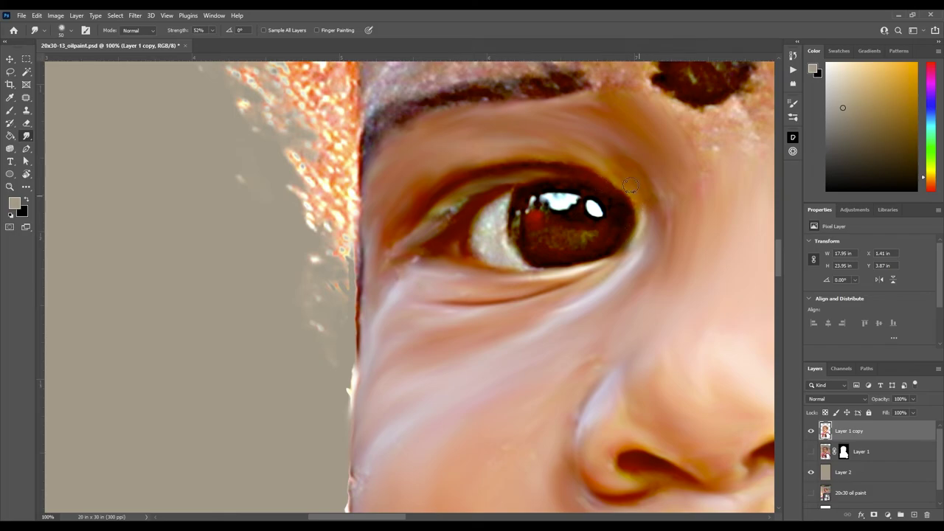
{"action": "key", "text": "ctrl+minus"}
{"action": "key", "text": "ctrl+minus"}
{"action": "key", "text": "ctrl+plus"}
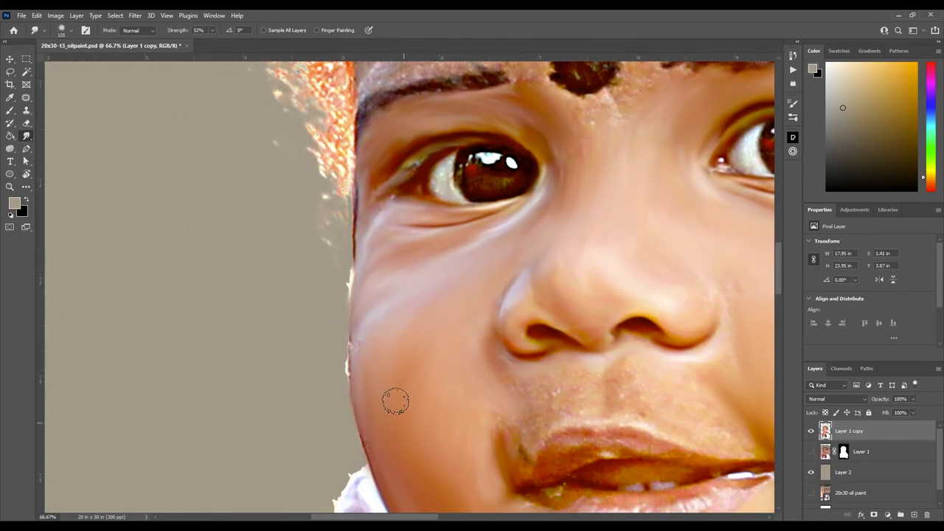
Smooth the upper lip edge and corner and blend the lower lip highlights and line.
{"action": "left_click_drag", "start_coordinate": [551, 314], "coordinate": [420, 221]}
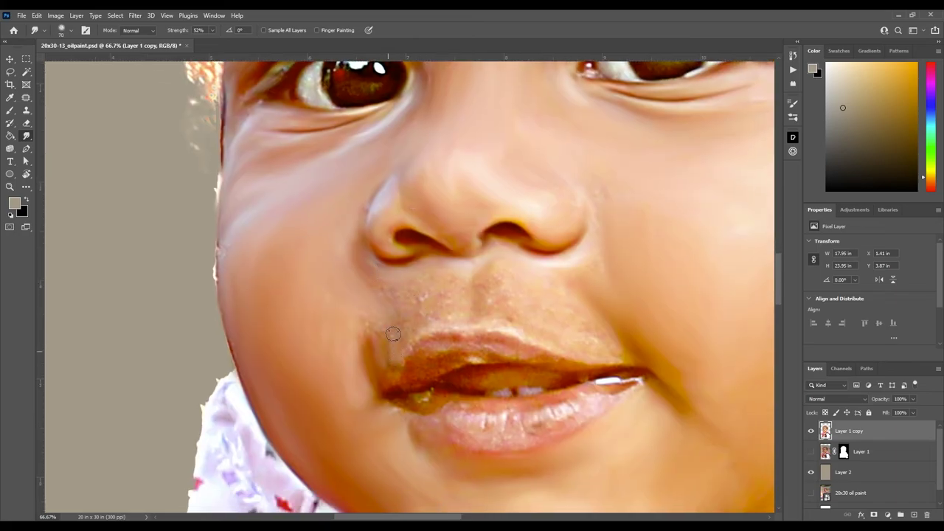
{"action": "left_click_drag", "start_coordinate": [433, 328], "coordinate": [531, 344]}
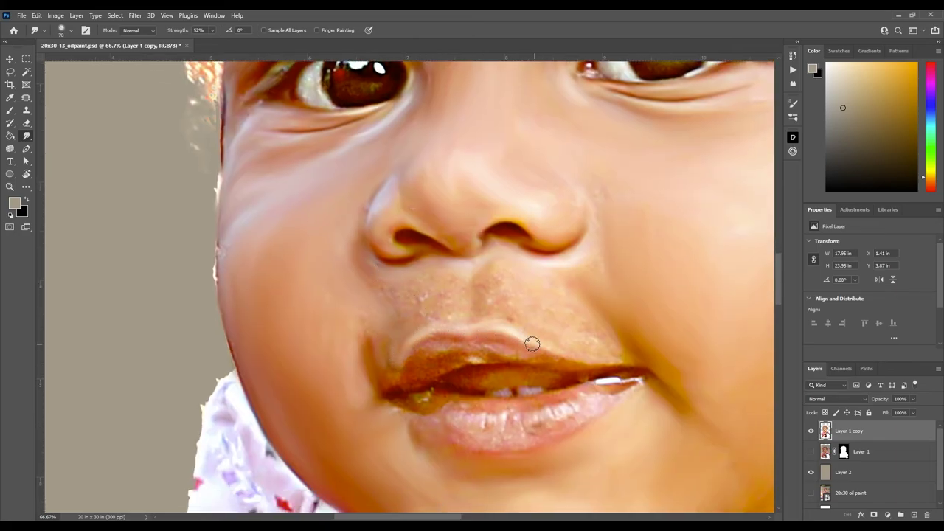
{"action": "left_click_drag", "start_coordinate": [600, 362], "coordinate": [636, 365]}
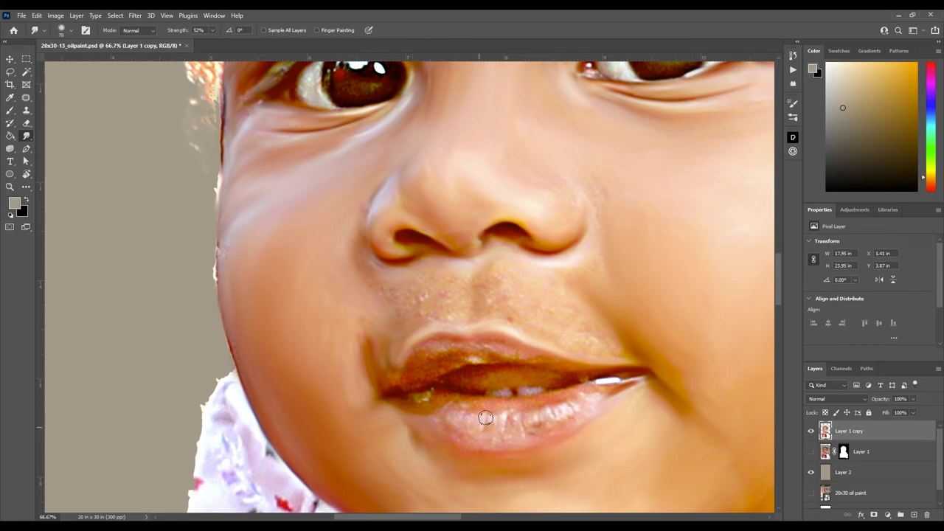
{"action": "mouse_move", "coordinate": [485, 418]}
{"action": "left_mouse_down"}
{"action": "mouse_move", "coordinate": [538, 417]}
{"action": "mouse_move", "coordinate": [603, 394]}
{"action": "left_mouse_up"}
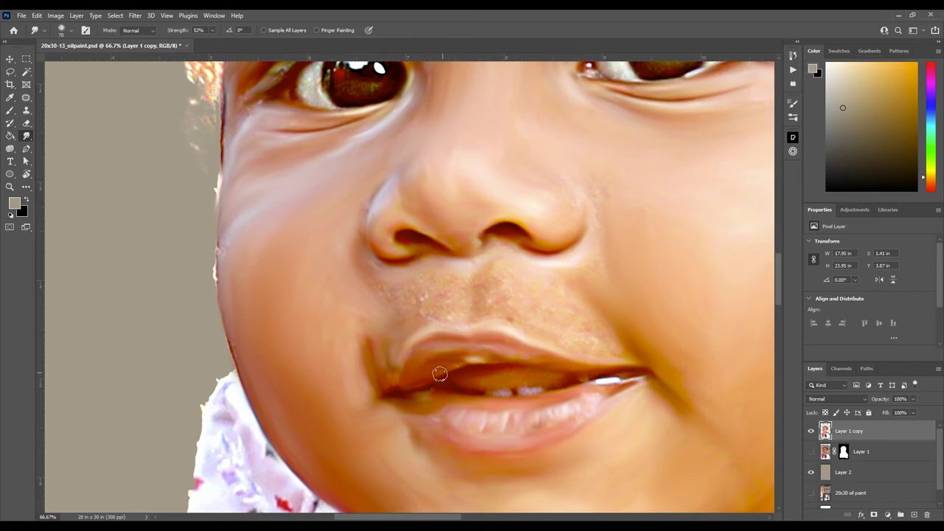
{"action": "left_click_drag", "start_coordinate": [436, 414], "coordinate": [427, 404]}
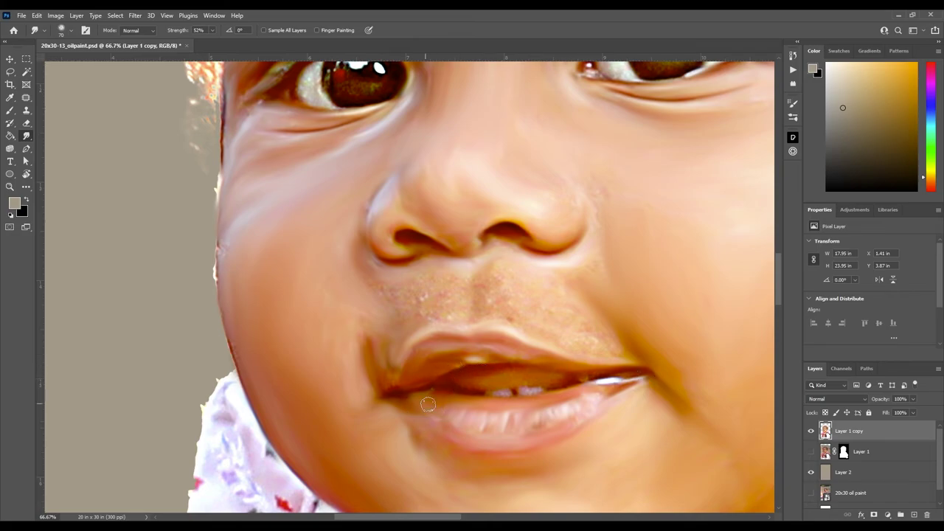
Smooth the pore texture beside the nose, then zoom to the forehead.
{"action": "scroll", "coordinate": [376, 289], "scroll_direction": "down", "scroll_amount": 3}
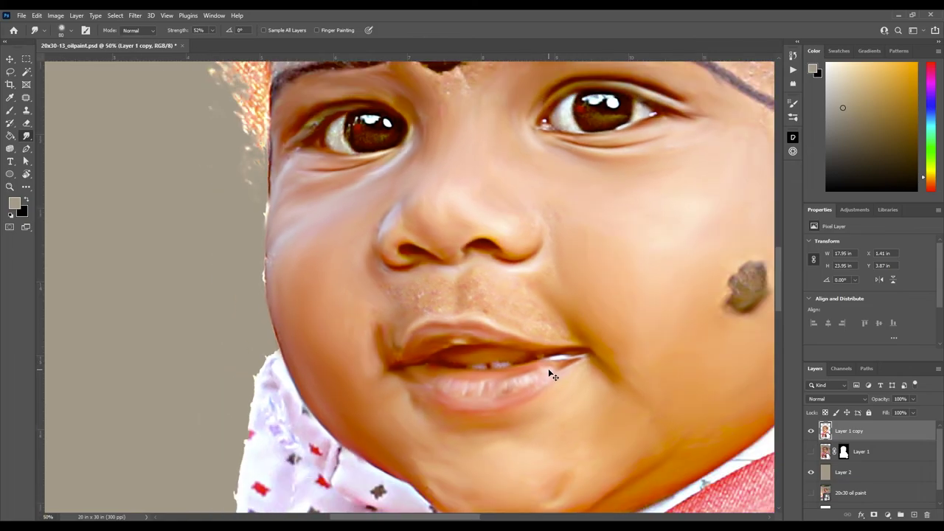
{"action": "scroll", "coordinate": [376, 290], "scroll_direction": "up", "scroll_amount": 4}
{"action": "mouse_move", "coordinate": [376, 290]}
{"action": "left_mouse_down"}
{"action": "mouse_move", "coordinate": [415, 282]}
{"action": "mouse_move", "coordinate": [468, 322]}
{"action": "mouse_move", "coordinate": [428, 316]}
{"action": "mouse_move", "coordinate": [518, 285]}
{"action": "mouse_move", "coordinate": [538, 322]}
{"action": "mouse_move", "coordinate": [480, 335]}
{"action": "mouse_move", "coordinate": [603, 268]}
{"action": "mouse_move", "coordinate": [451, 307]}
{"action": "mouse_move", "coordinate": [603, 323]}
{"action": "mouse_move", "coordinate": [638, 266]}
{"action": "mouse_move", "coordinate": [672, 277]}
{"action": "mouse_move", "coordinate": [708, 394]}
{"action": "mouse_move", "coordinate": [398, 276]}
{"action": "left_mouse_up"}
{"action": "key", "text": "ctrl+minus"}
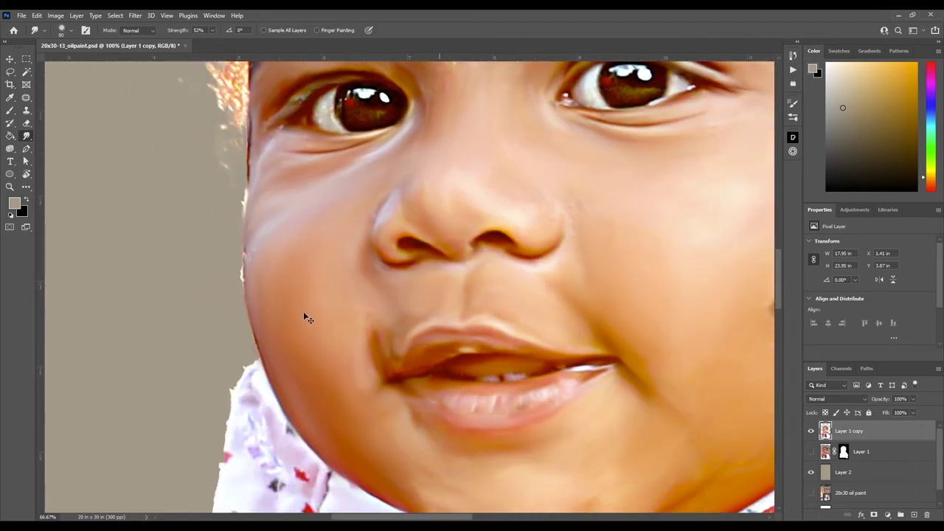
{"action": "key", "text": "ctrl+minus"}
{"action": "key", "text": "ctrl+minus"}
{"action": "key", "text": "ctrl+minus"}
{"action": "key", "text": "ctrl+plus"}
{"action": "key", "text": "ctrl+plus"}
{"action": "key", "text": "ctrl+plus"}
Raise smudge strength to 68% and smooth the left forehead patch and skin above the brow.
{"action": "scroll", "coordinate": [228, 358], "scroll_direction": "up", "scroll_amount": 5}
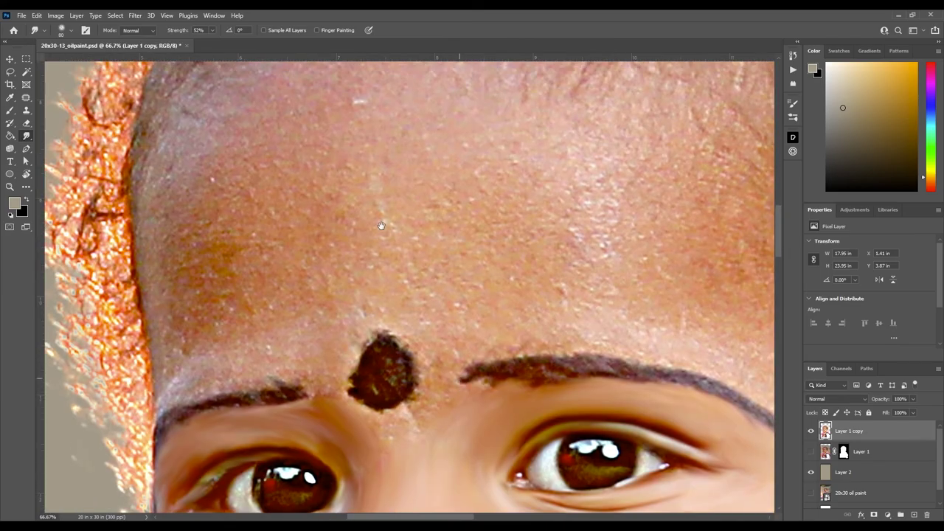
{"action": "key", "text": "6"}
{"action": "key", "text": "8"}
{"action": "mouse_move", "coordinate": [197, 318]}
{"action": "left_mouse_down"}
{"action": "mouse_move", "coordinate": [217, 211]}
{"action": "mouse_move", "coordinate": [211, 186]}
{"action": "mouse_move", "coordinate": [185, 386]}
{"action": "mouse_move", "coordinate": [282, 310]}
{"action": "mouse_move", "coordinate": [312, 258]}
{"action": "mouse_move", "coordinate": [359, 442]}
{"action": "left_mouse_up"}
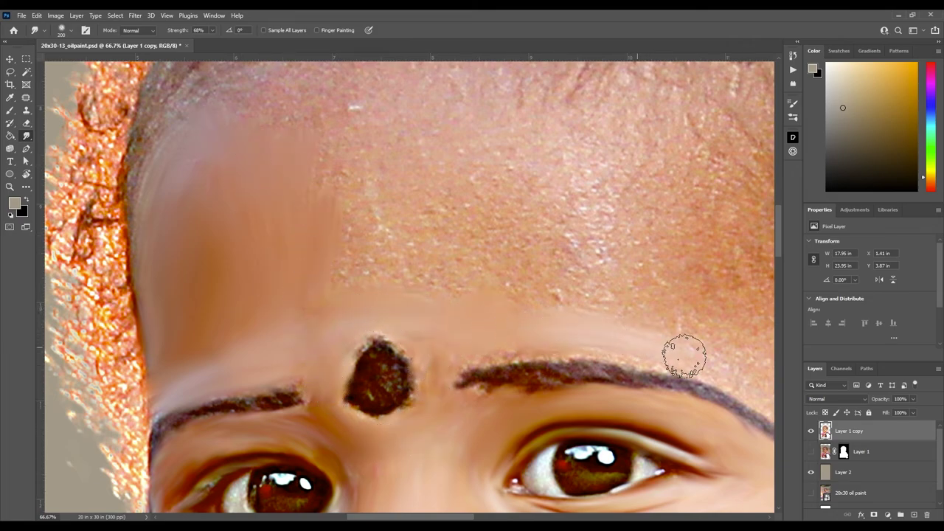
{"action": "left_click_drag", "start_coordinate": [683, 354], "coordinate": [486, 251]}
{"action": "scroll", "coordinate": [311, 260], "scroll_direction": "right", "scroll_amount": 5}
{"action": "scroll", "coordinate": [311, 260], "scroll_direction": "up", "scroll_amount": 2}
{"action": "left_click_drag", "start_coordinate": [221, 269], "coordinate": [217, 133]}
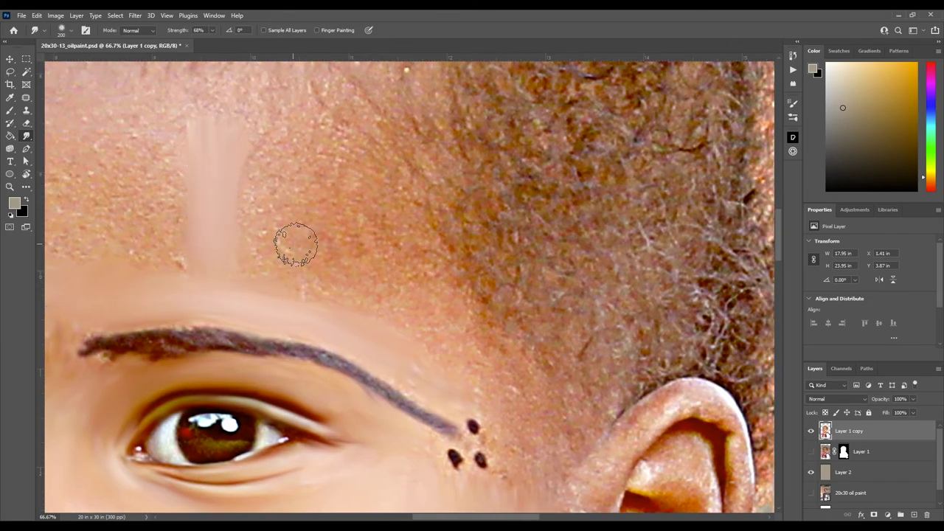
{"action": "key", "text": "ctrl+minus"}
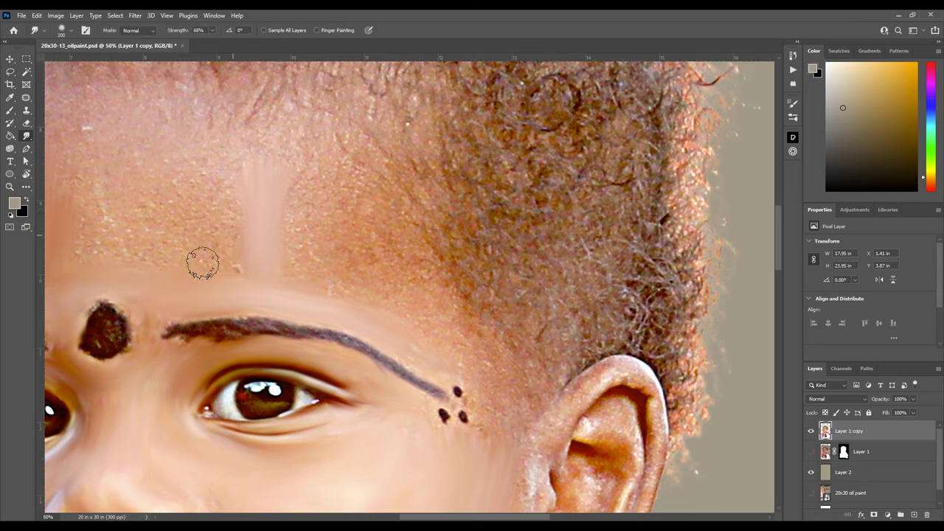
Save the portrait, then blend the forehead along the hairline and its rough textured patch.
{"action": "key", "text": "ctrl+s"}
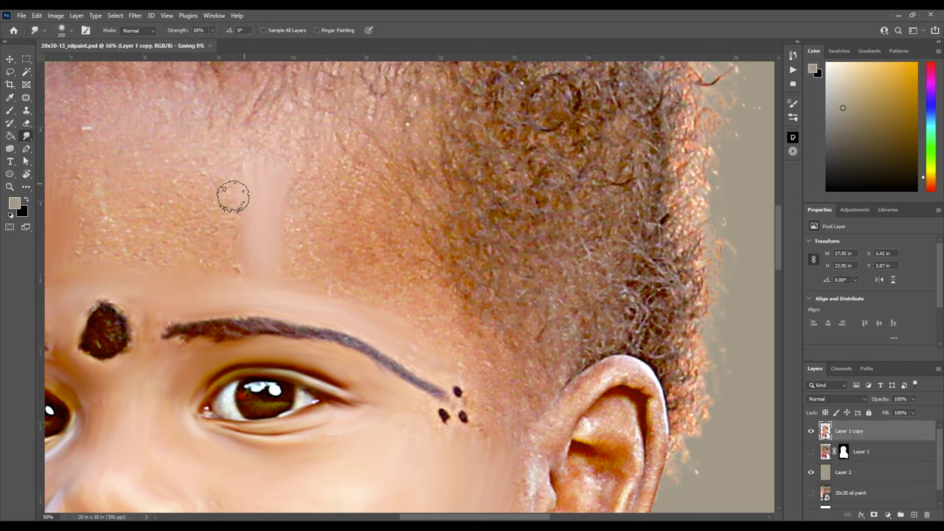
{"action": "key", "text": "ctrl+minus"}
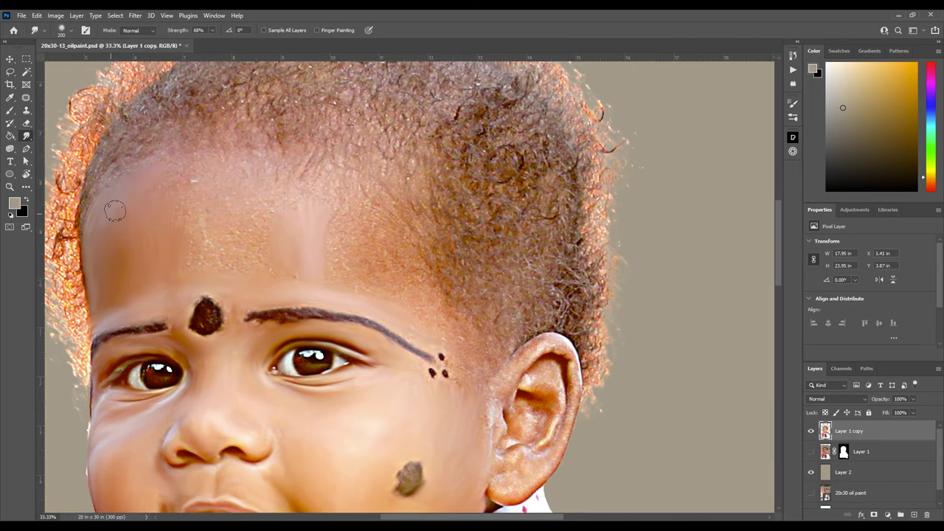
{"action": "mouse_move", "coordinate": [186, 156]}
{"action": "left_mouse_down"}
{"action": "mouse_move", "coordinate": [384, 207]}
{"action": "mouse_move", "coordinate": [331, 223]}
{"action": "mouse_move", "coordinate": [322, 267]}
{"action": "mouse_move", "coordinate": [261, 196]}
{"action": "left_mouse_up"}
{"action": "mouse_move", "coordinate": [195, 258]}
{"action": "left_mouse_down"}
{"action": "mouse_move", "coordinate": [258, 204]}
{"action": "mouse_move", "coordinate": [188, 182]}
{"action": "mouse_move", "coordinate": [225, 270]}
{"action": "left_mouse_up"}
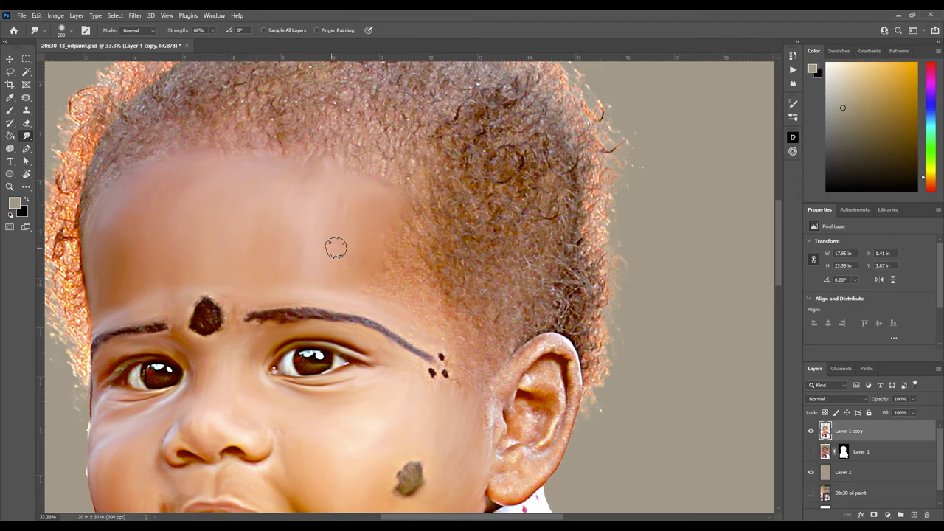
Set the foreground colour to white and smudge a light streak down the forehead.
{"action": "left_click", "coordinate": [827, 65]}
{"action": "left_click_drag", "start_coordinate": [318, 243], "coordinate": [310, 196]}
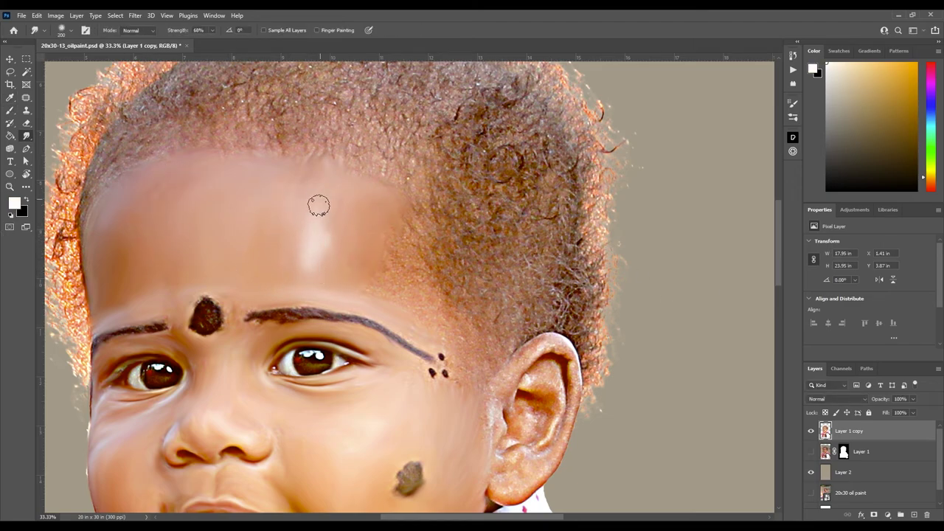
{"action": "key", "text": "bracketright"}
{"action": "key", "text": "bracketright"}
{"action": "key", "text": "bracketright"}
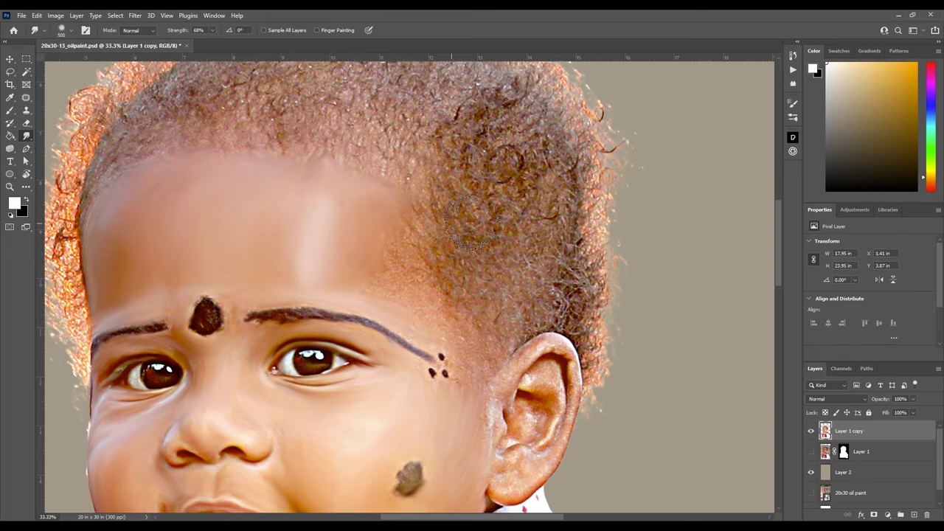
{"action": "scroll", "coordinate": [336, 269], "scroll_direction": "right", "scroll_amount": 2}
{"action": "key", "text": "bracketleft"}
{"action": "key", "text": "bracketleft"}
{"action": "key", "text": "bracketleft"}
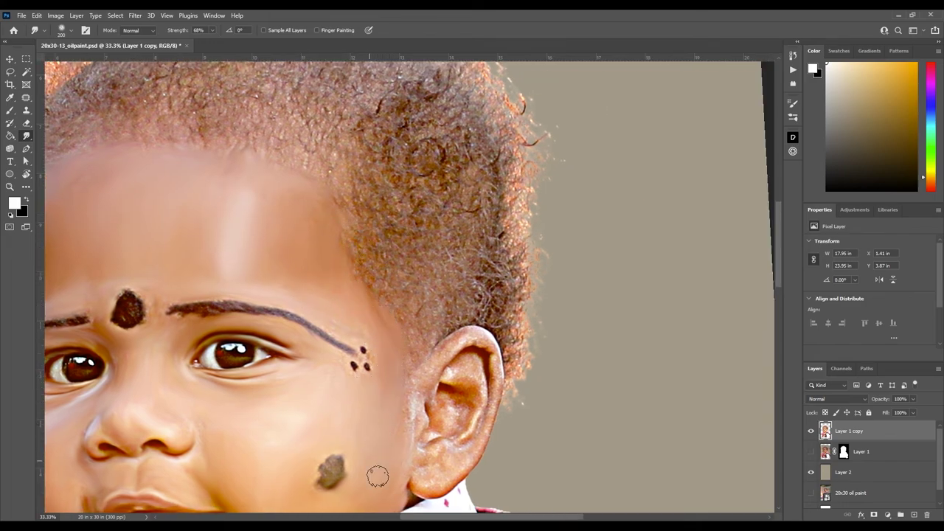
Scroll around the face to review the forehead highlight.
{"action": "scroll", "coordinate": [413, 291], "scroll_direction": "down", "scroll_amount": 1}
{"action": "scroll", "coordinate": [400, 257], "scroll_direction": "up", "scroll_amount": 4}
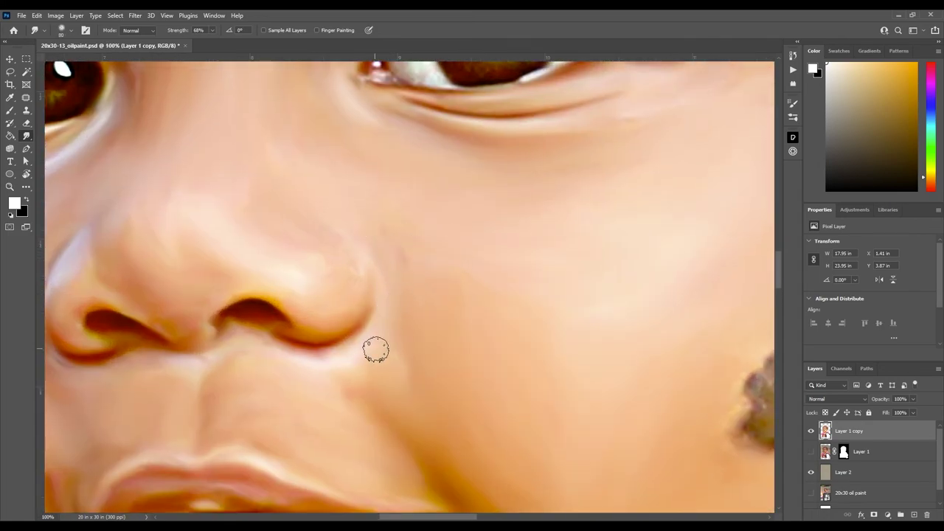
{"action": "scroll", "coordinate": [310, 273], "scroll_direction": "left", "scroll_amount": 3}
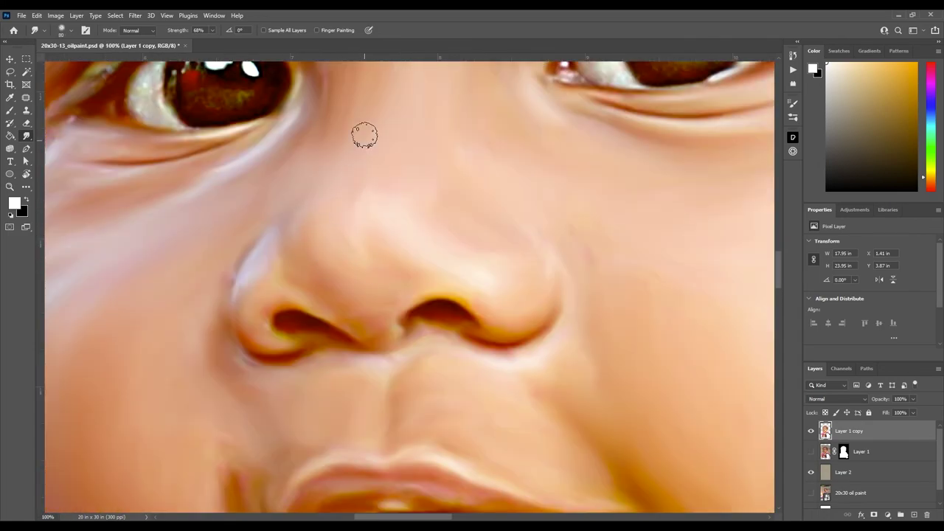
{"action": "scroll", "coordinate": [376, 199], "scroll_direction": "up", "scroll_amount": 3}
{"action": "scroll", "coordinate": [369, 236], "scroll_direction": "right", "scroll_amount": 4}
{"action": "scroll", "coordinate": [365, 219], "scroll_direction": "down", "scroll_amount": 2}
{"action": "scroll", "coordinate": [364, 219], "scroll_direction": "down", "scroll_amount": 3}
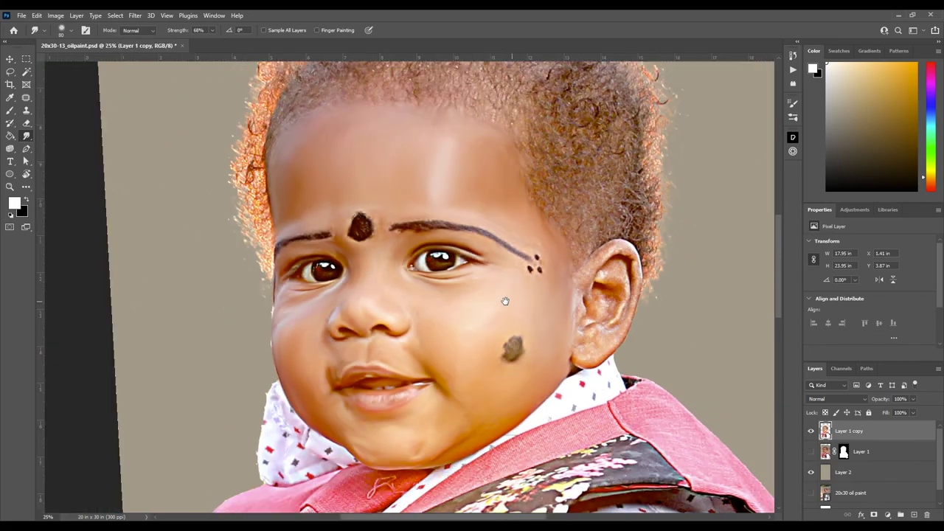
{"action": "scroll", "coordinate": [321, 264], "scroll_direction": "up", "scroll_amount": 2}
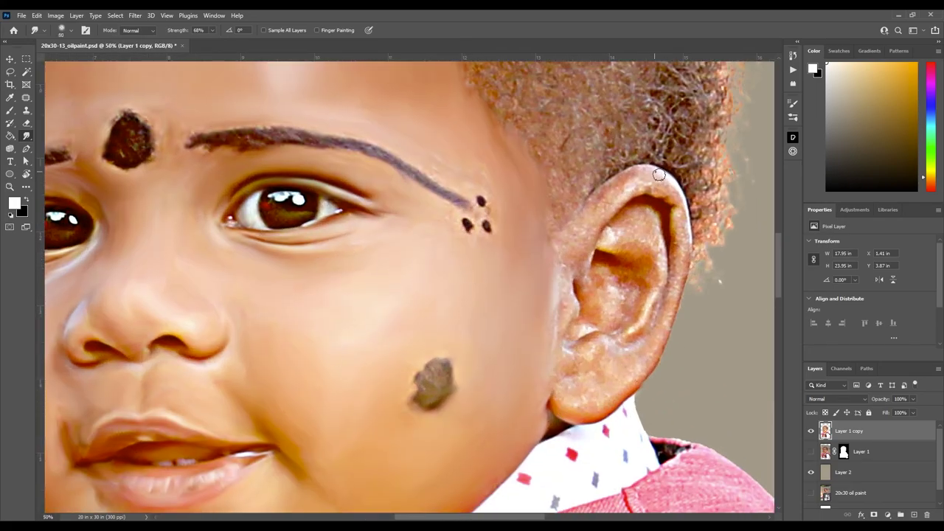
Smooth the ear's top rim, earlobe, dark upper inner fold and front edge.
{"action": "mouse_move", "coordinate": [667, 174]}
{"action": "left_mouse_down"}
{"action": "mouse_move", "coordinate": [618, 181]}
{"action": "mouse_move", "coordinate": [666, 267]}
{"action": "mouse_move", "coordinate": [663, 329]}
{"action": "left_mouse_up"}
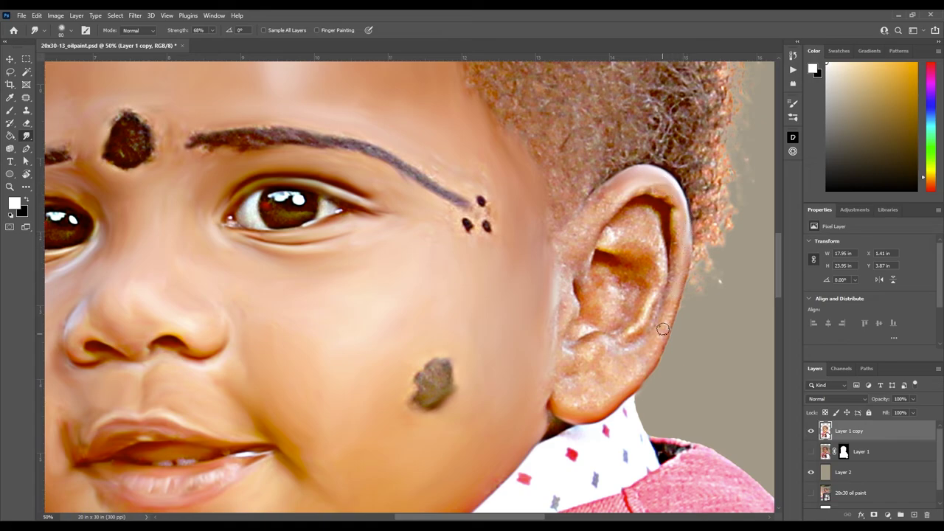
{"action": "mouse_move", "coordinate": [639, 371]}
{"action": "left_mouse_down"}
{"action": "mouse_move", "coordinate": [598, 391]}
{"action": "mouse_move", "coordinate": [583, 375]}
{"action": "mouse_move", "coordinate": [605, 337]}
{"action": "mouse_move", "coordinate": [584, 338]}
{"action": "mouse_move", "coordinate": [638, 359]}
{"action": "left_mouse_up"}
{"action": "mouse_move", "coordinate": [681, 298]}
{"action": "left_mouse_down"}
{"action": "mouse_move", "coordinate": [655, 293]}
{"action": "mouse_move", "coordinate": [611, 236]}
{"action": "mouse_move", "coordinate": [634, 243]}
{"action": "mouse_move", "coordinate": [625, 227]}
{"action": "mouse_move", "coordinate": [653, 207]}
{"action": "mouse_move", "coordinate": [636, 193]}
{"action": "mouse_move", "coordinate": [672, 232]}
{"action": "mouse_move", "coordinate": [676, 340]}
{"action": "left_mouse_up"}
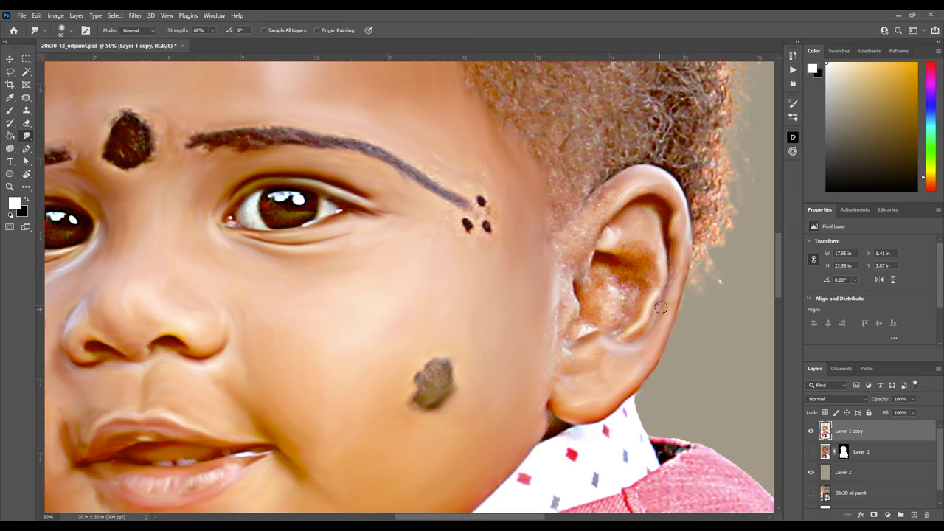
{"action": "mouse_move", "coordinate": [604, 266]}
{"action": "left_mouse_down"}
{"action": "mouse_move", "coordinate": [611, 326]}
{"action": "mouse_move", "coordinate": [554, 331]}
{"action": "mouse_move", "coordinate": [546, 379]}
{"action": "mouse_move", "coordinate": [629, 389]}
{"action": "mouse_move", "coordinate": [595, 228]}
{"action": "mouse_move", "coordinate": [566, 289]}
{"action": "mouse_move", "coordinate": [572, 316]}
{"action": "mouse_move", "coordinate": [593, 261]}
{"action": "left_mouse_up"}
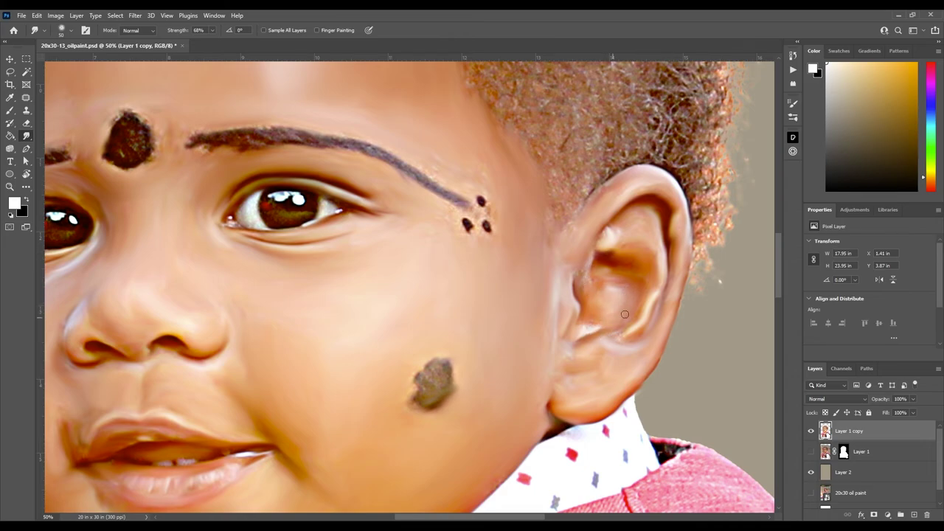
Smear the upper inner ear shadow leftward.
{"action": "scroll", "coordinate": [610, 299], "scroll_direction": "up", "scroll_amount": 5}
{"action": "scroll", "coordinate": [653, 242], "scroll_direction": "down", "scroll_amount": 3}
{"action": "scroll", "coordinate": [477, 246], "scroll_direction": "down", "scroll_amount": 2}
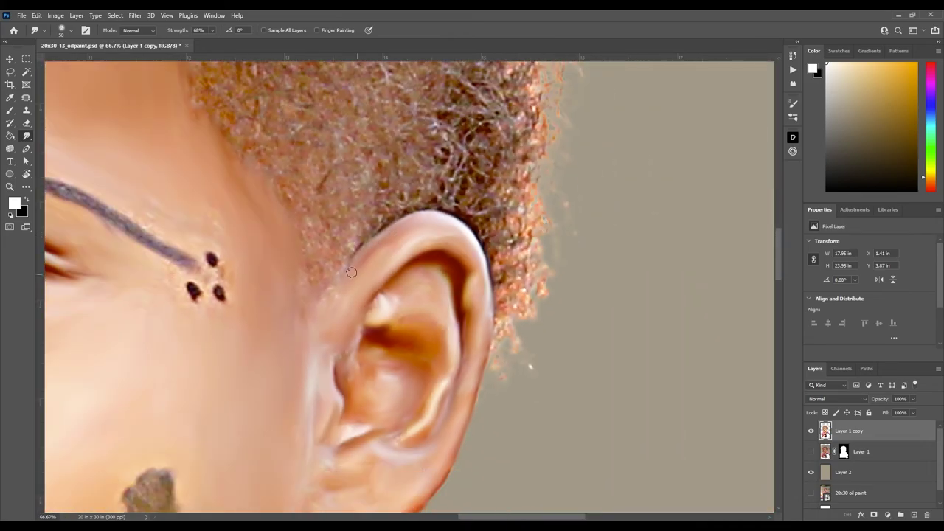
{"action": "left_click_drag", "start_coordinate": [455, 268], "coordinate": [418, 274]}
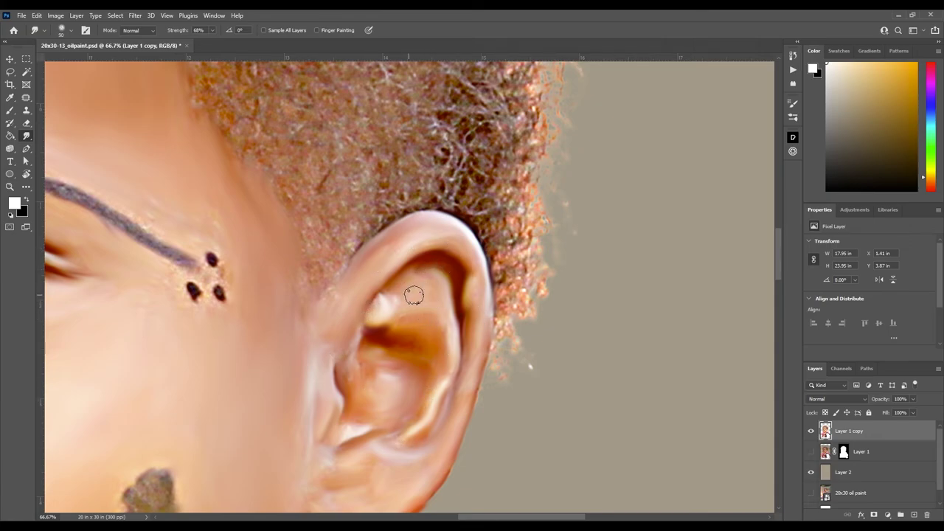
{"action": "scroll", "coordinate": [413, 380], "scroll_direction": "down", "scroll_amount": 3}
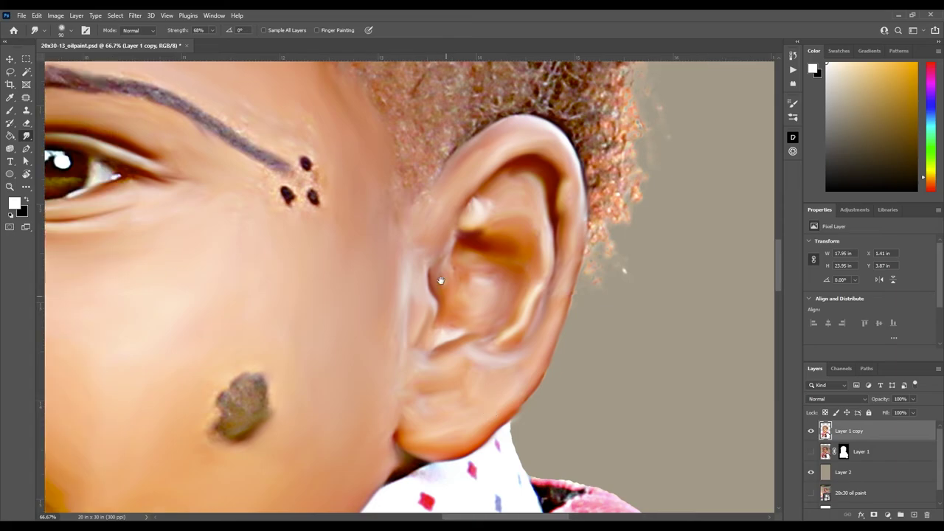
{"action": "scroll", "coordinate": [436, 310], "scroll_direction": "left", "scroll_amount": 3}
{"action": "scroll", "coordinate": [451, 238], "scroll_direction": "up", "scroll_amount": 3}
{"action": "scroll", "coordinate": [439, 316], "scroll_direction": "left", "scroll_amount": 3}
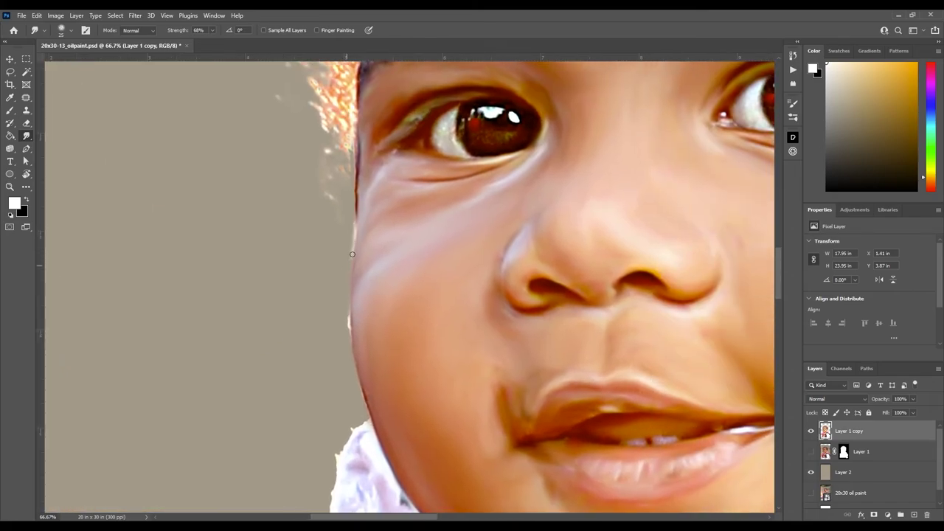
Soften the outer cheek and chin edges, and blend the cheek mole with a larger brush.
{"action": "left_click_drag", "start_coordinate": [340, 249], "coordinate": [349, 248]}
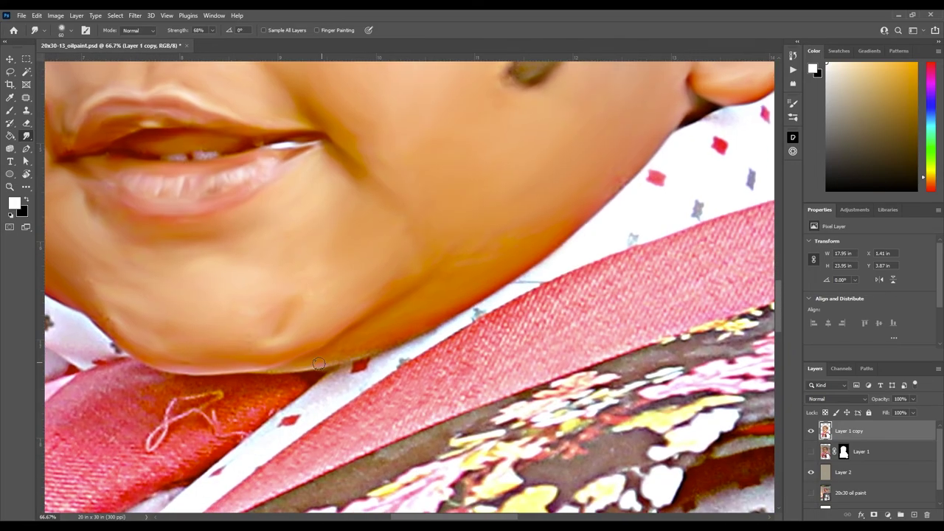
{"action": "left_click_drag", "start_coordinate": [318, 364], "coordinate": [403, 330]}
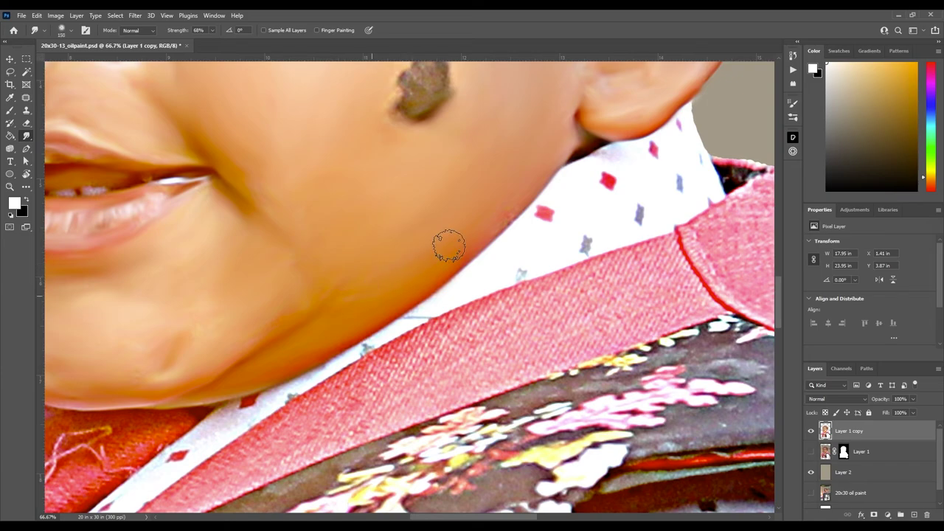
{"action": "key", "text": "bracketright"}
{"action": "key", "text": "bracketright"}
{"action": "key", "text": "bracketright"}
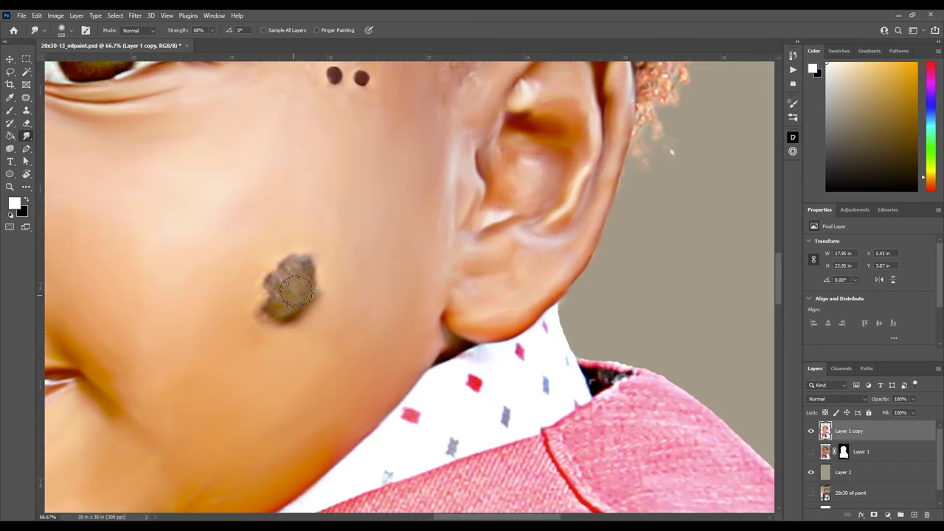
{"action": "mouse_move", "coordinate": [295, 292]}
{"action": "left_mouse_down"}
{"action": "mouse_move", "coordinate": [288, 302]}
{"action": "mouse_move", "coordinate": [256, 261]}
{"action": "left_mouse_up"}
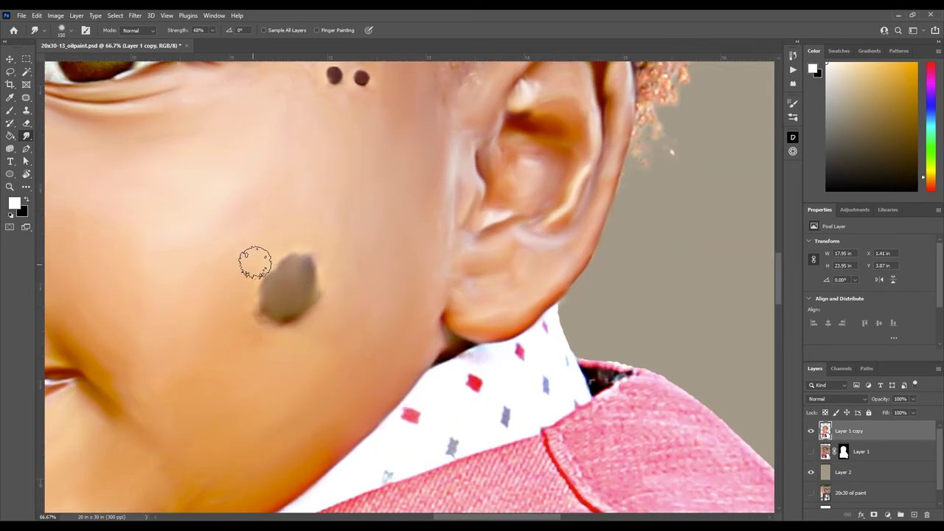
{"action": "left_click_drag", "start_coordinate": [273, 324], "coordinate": [337, 275]}
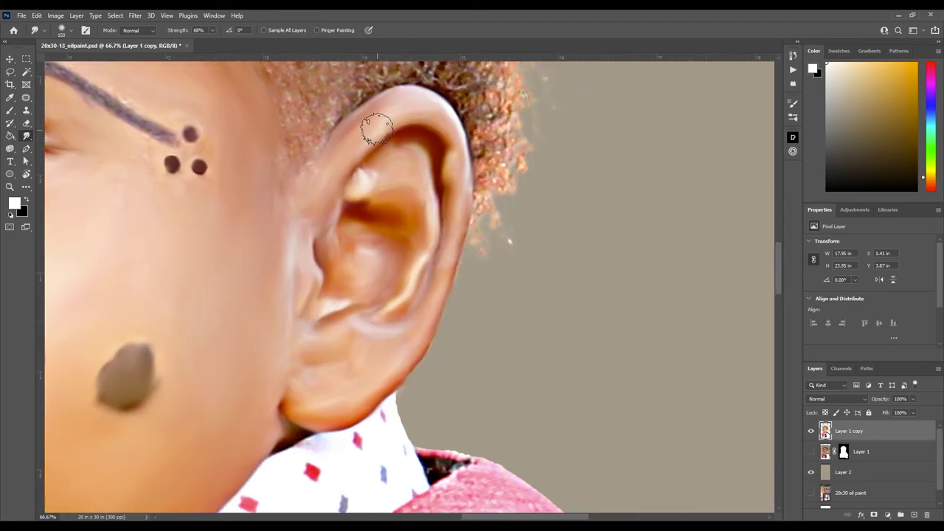
{"action": "key", "text": "bracketleft"}
{"action": "key", "text": "bracketleft"}
{"action": "key", "text": "bracketleft"}
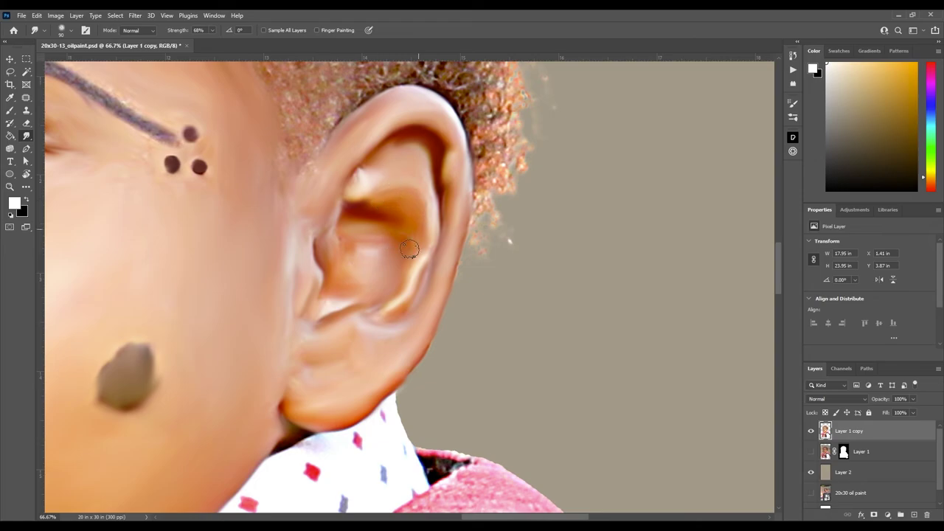
{"action": "key", "text": "ctrl+minus"}
{"action": "key", "text": "ctrl+minus"}
{"action": "key", "text": "ctrl+minus"}
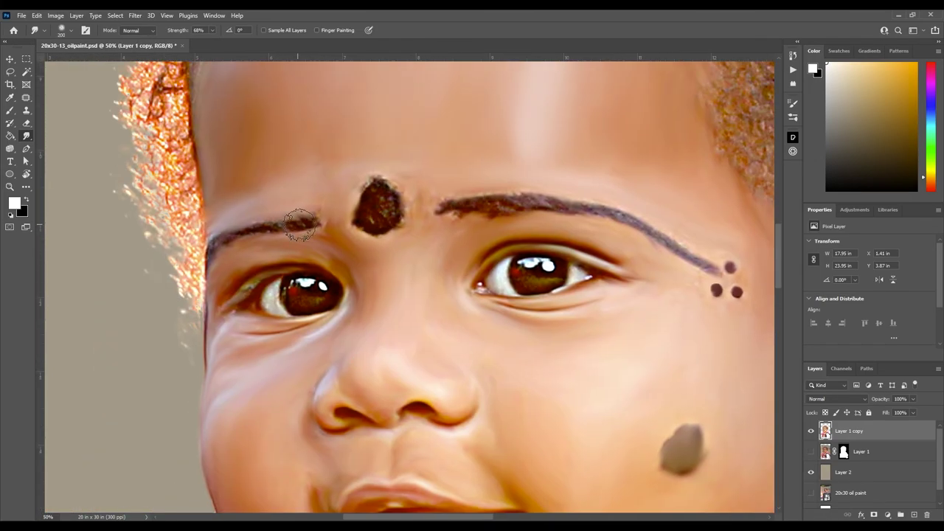
Smooth both eyebrow strokes and round off the forehead dot's notched edges.
{"action": "mouse_move", "coordinate": [253, 215]}
{"action": "left_mouse_down"}
{"action": "mouse_move", "coordinate": [258, 227]}
{"action": "mouse_move", "coordinate": [310, 224]}
{"action": "mouse_move", "coordinate": [222, 234]}
{"action": "left_mouse_up"}
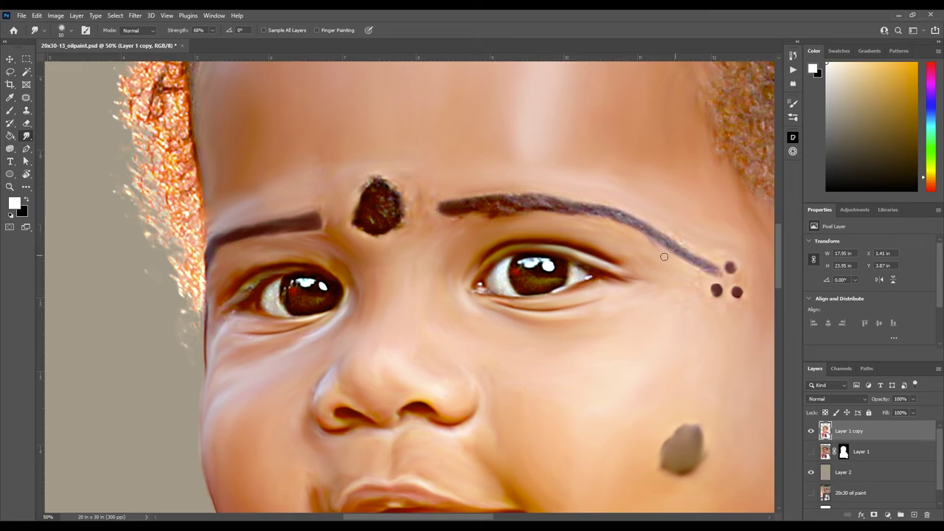
{"action": "left_click_drag", "start_coordinate": [373, 180], "coordinate": [359, 214]}
{"action": "left_click_drag", "start_coordinate": [390, 185], "coordinate": [397, 196]}
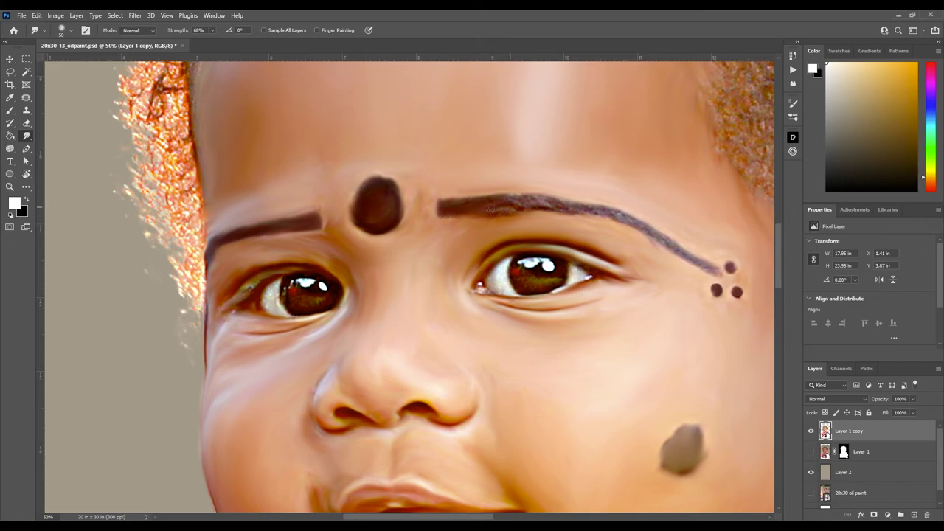
{"action": "left_click_drag", "start_coordinate": [491, 209], "coordinate": [539, 212]}
{"action": "mouse_move", "coordinate": [620, 214]}
{"action": "left_mouse_down"}
{"action": "mouse_move", "coordinate": [572, 205]}
{"action": "mouse_move", "coordinate": [593, 203]}
{"action": "left_mouse_up"}
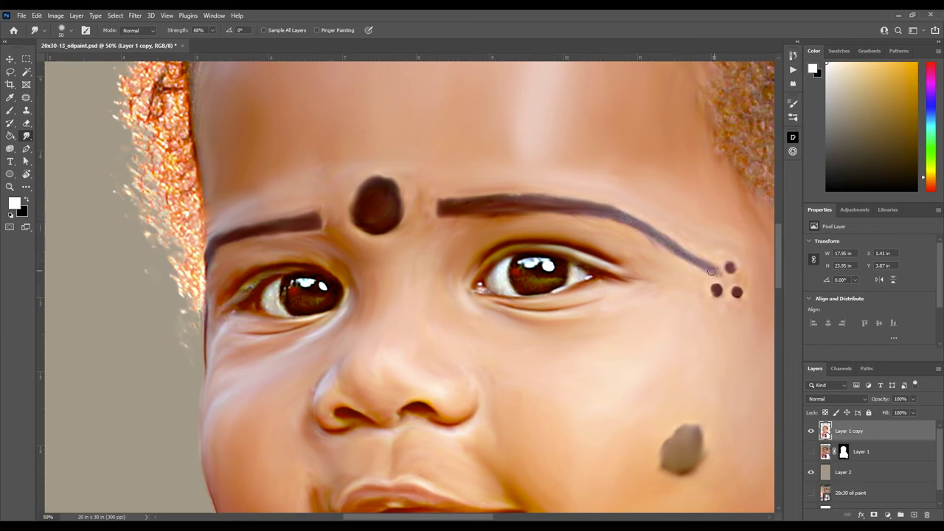
Extend the right eye's lower lash line and soften its dark inner corner.
{"action": "left_click_drag", "start_coordinate": [644, 284], "coordinate": [662, 279]}
{"action": "left_click_drag", "start_coordinate": [233, 297], "coordinate": [248, 272]}
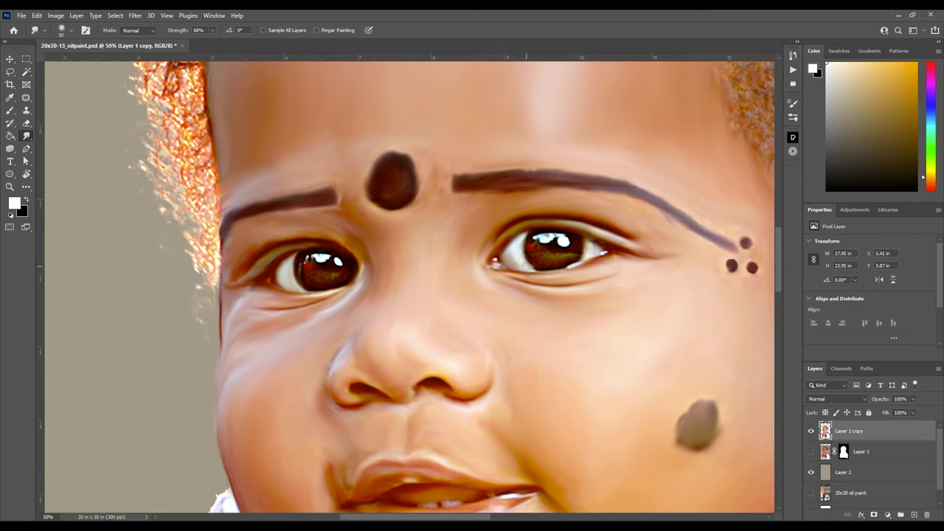
{"action": "left_click_drag", "start_coordinate": [526, 243], "coordinate": [529, 262]}
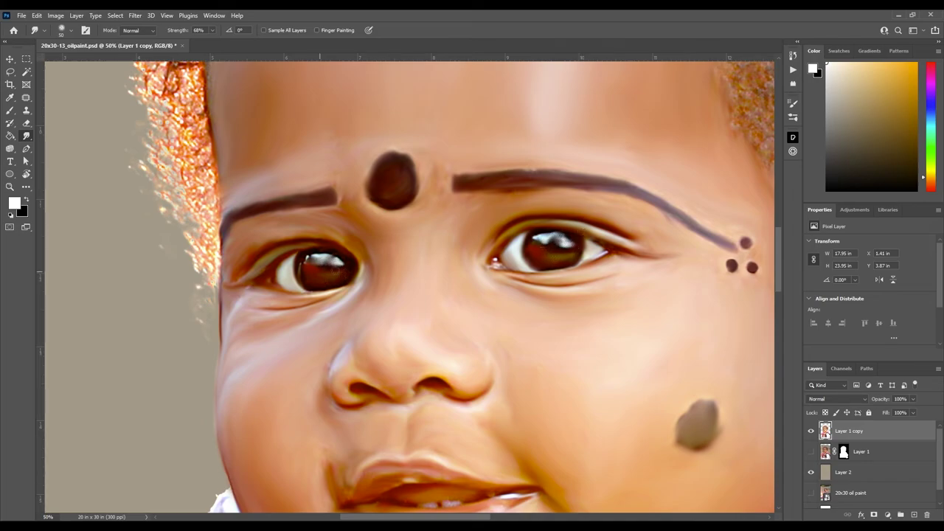
Smudge away the wrinkle lines under the child's left eye with a smaller brush, then zoom closer.
{"action": "scroll", "coordinate": [702, 211], "scroll_direction": "down", "scroll_amount": 2}
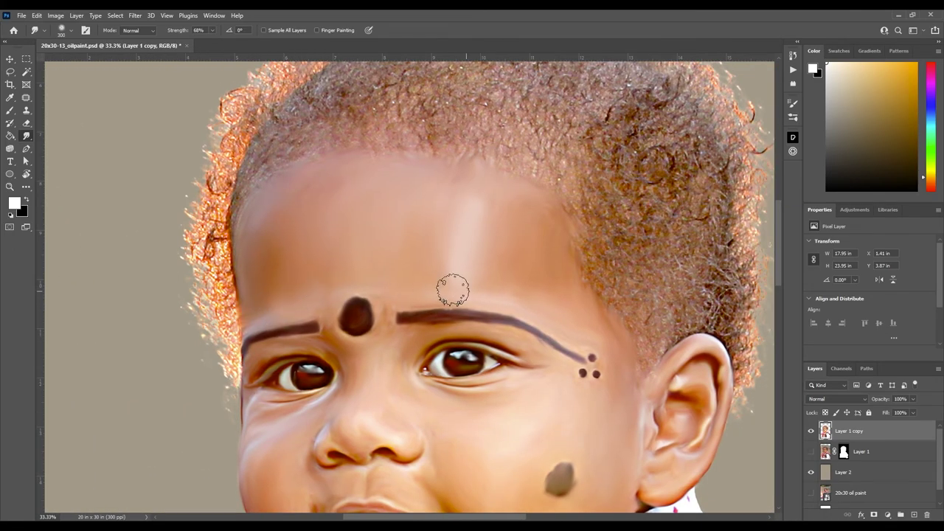
{"action": "left_click_drag", "start_coordinate": [434, 349], "coordinate": [455, 217]}
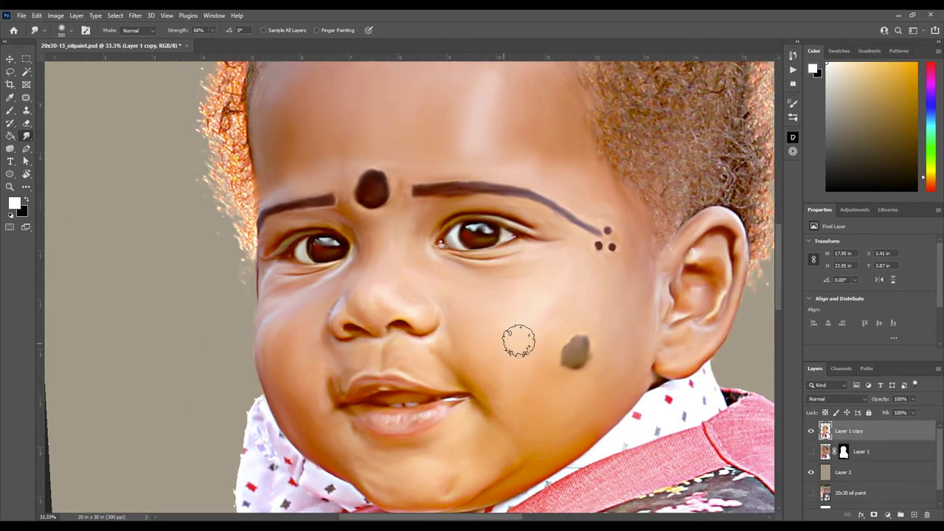
{"action": "left_click_drag", "start_coordinate": [516, 337], "coordinate": [468, 464]}
{"action": "mouse_move", "coordinate": [442, 509]}
{"action": "left_mouse_down"}
{"action": "mouse_move", "coordinate": [632, 347]}
{"action": "mouse_move", "coordinate": [382, 292]}
{"action": "left_mouse_up"}
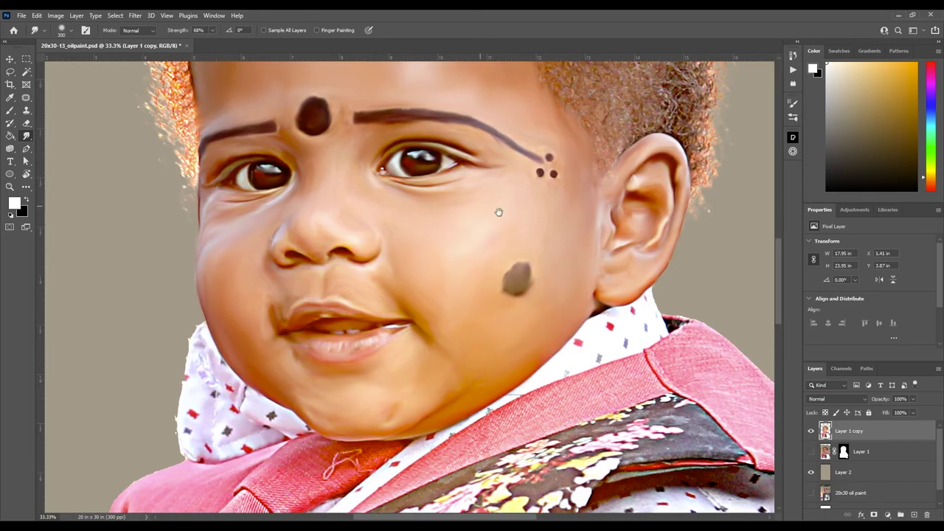
{"action": "left_click_drag", "start_coordinate": [271, 217], "coordinate": [186, 343]}
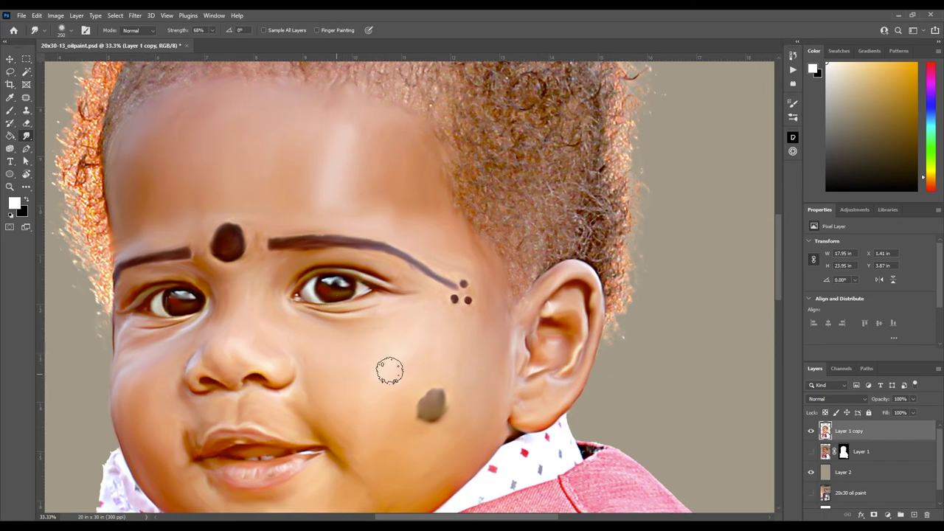
{"action": "mouse_move", "coordinate": [466, 387]}
{"action": "left_mouse_down"}
{"action": "mouse_move", "coordinate": [362, 294]}
{"action": "mouse_move", "coordinate": [561, 308]}
{"action": "left_mouse_up"}
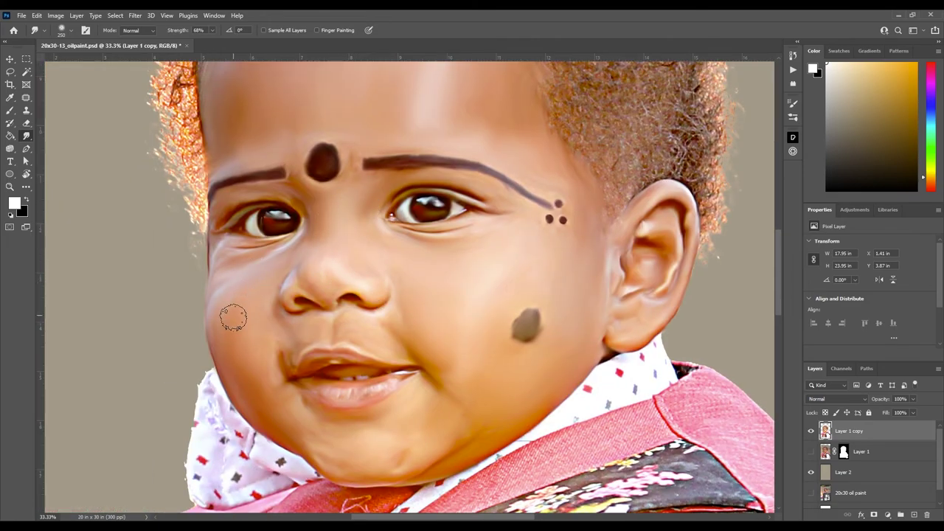
{"action": "key", "text": "bracketleft"}
{"action": "key", "text": "bracketleft"}
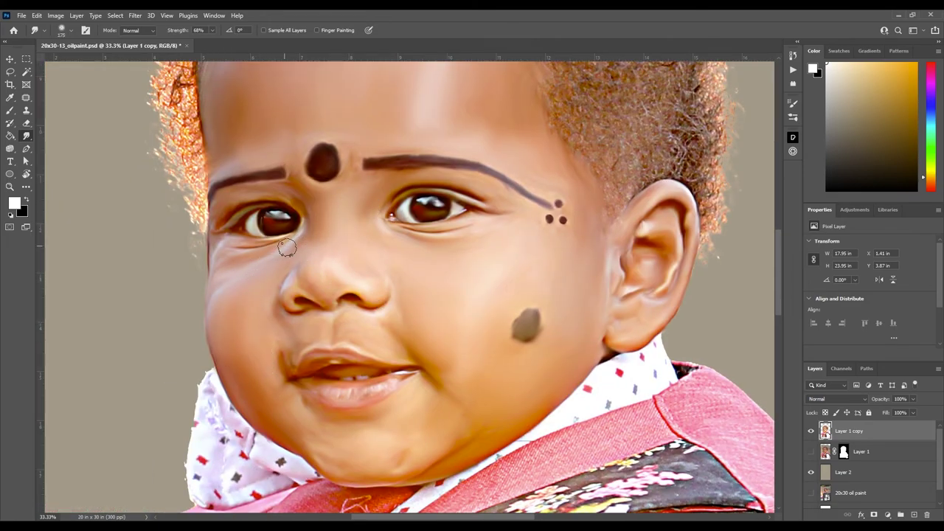
{"action": "mouse_move", "coordinate": [287, 249]}
{"action": "left_mouse_down"}
{"action": "mouse_move", "coordinate": [211, 254]}
{"action": "mouse_move", "coordinate": [258, 244]}
{"action": "left_mouse_up"}
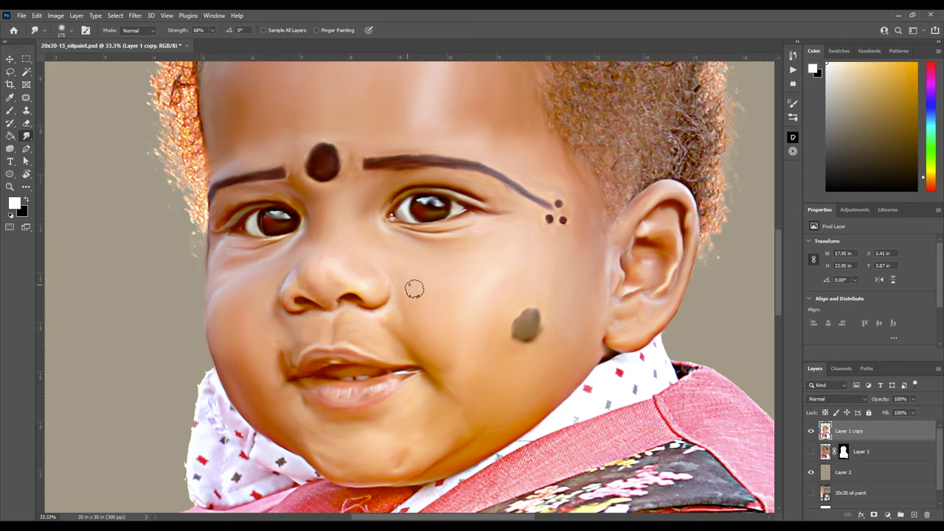
{"action": "key", "text": "bracketleft"}
{"action": "key", "text": "bracketleft"}
{"action": "key", "text": "bracketleft"}
{"action": "key", "text": "ctrl+equal"}
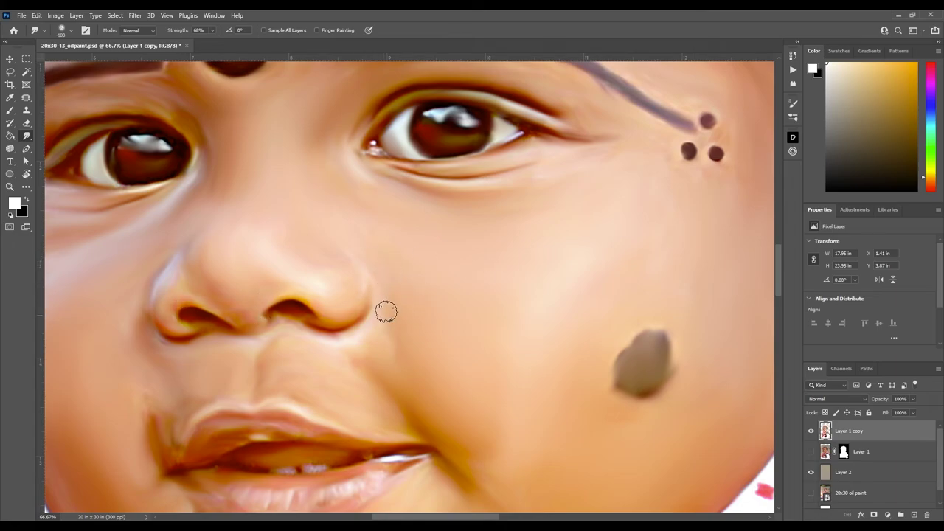
Pan around the face at 66.7% and enlarge the Smudge brush to blend the nose skin.
{"action": "scroll", "coordinate": [394, 400], "scroll_direction": "left", "scroll_amount": 5}
{"action": "scroll", "coordinate": [406, 345], "scroll_direction": "down", "scroll_amount": 2}
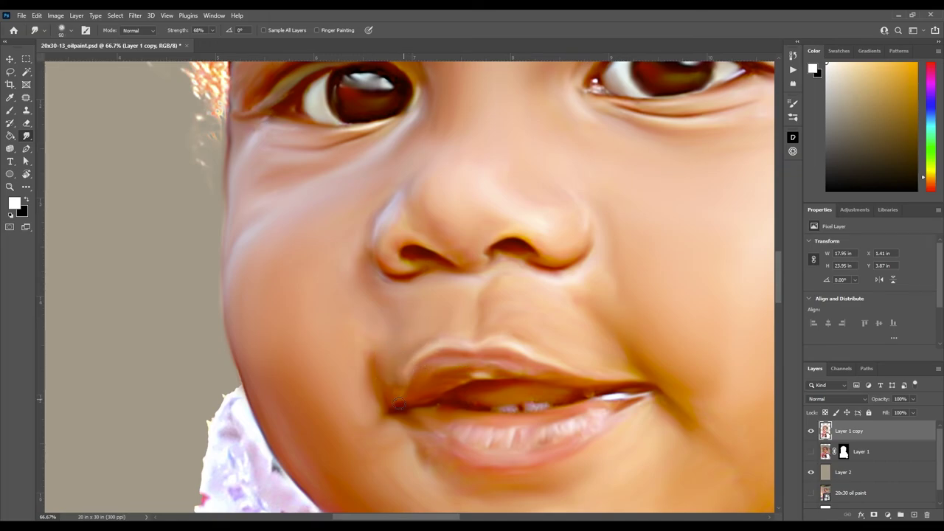
{"action": "scroll", "coordinate": [399, 402], "scroll_direction": "left", "scroll_amount": 3}
{"action": "scroll", "coordinate": [394, 307], "scroll_direction": "up", "scroll_amount": 2}
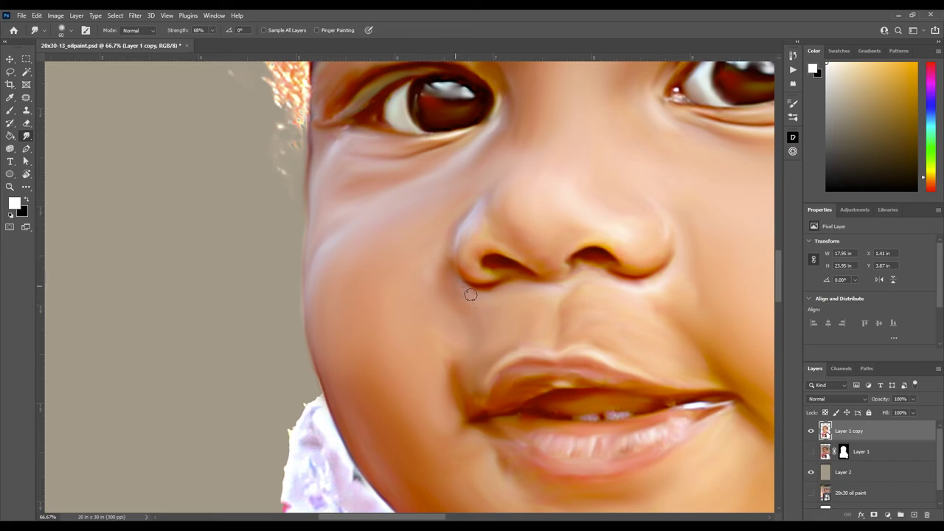
{"action": "scroll", "coordinate": [443, 309], "scroll_direction": "right", "scroll_amount": 4}
{"action": "scroll", "coordinate": [442, 310], "scroll_direction": "up", "scroll_amount": 2}
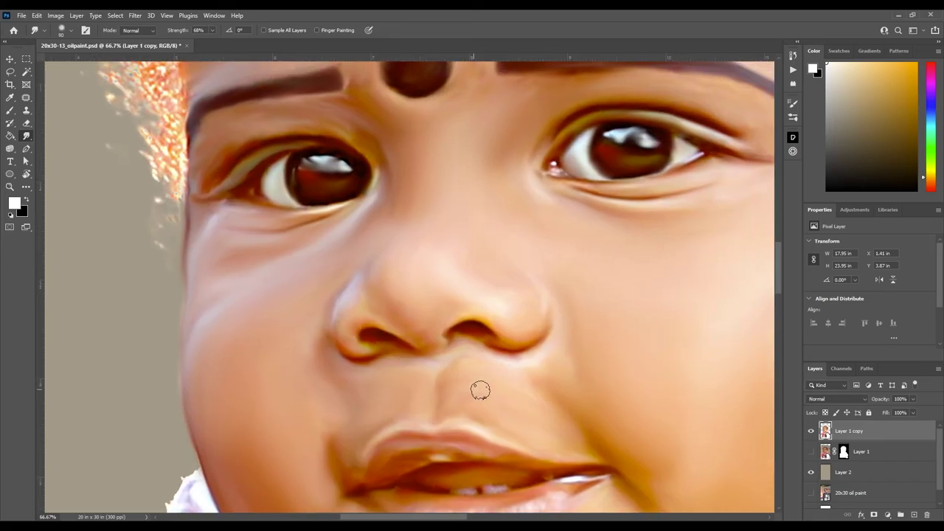
{"action": "key", "text": "bracketright"}
{"action": "key", "text": "bracketright"}
{"action": "key", "text": "bracketright"}
Smudge the forehead, the dots beside the brow and the under-eye skin with a smaller brush.
{"action": "scroll", "coordinate": [617, 390], "scroll_direction": "up", "scroll_amount": 4}
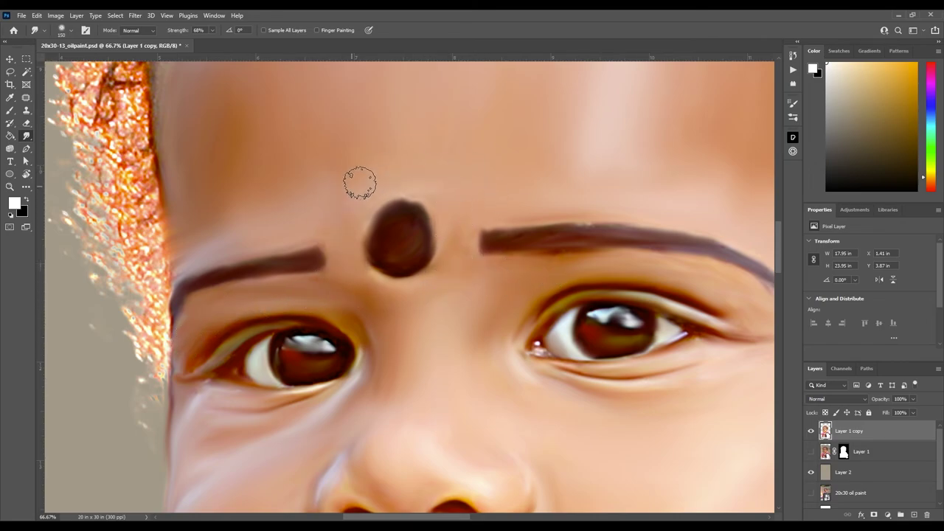
{"action": "scroll", "coordinate": [484, 295], "scroll_direction": "right", "scroll_amount": 6}
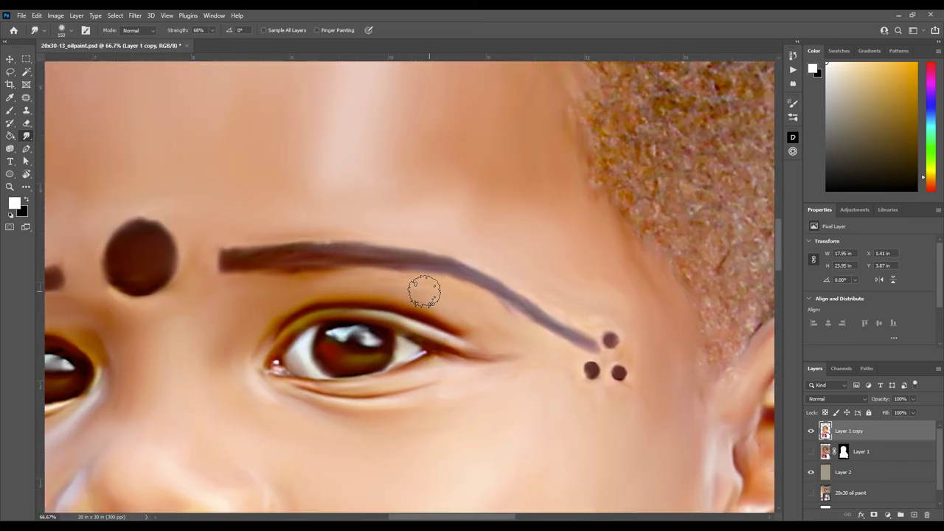
{"action": "scroll", "coordinate": [447, 334], "scroll_direction": "right", "scroll_amount": 4}
{"action": "key", "text": "p"}
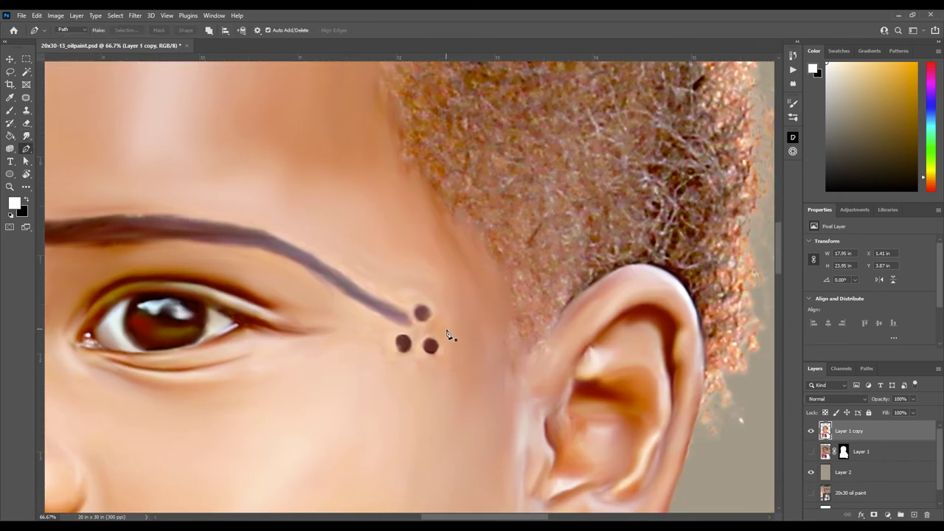
{"action": "key", "text": "r"}
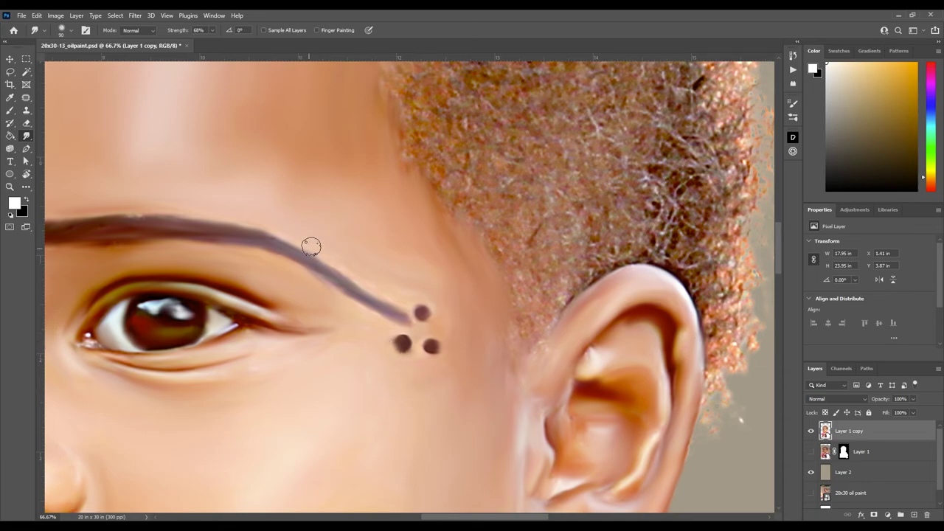
{"action": "scroll", "coordinate": [331, 305], "scroll_direction": "left", "scroll_amount": 2}
{"action": "scroll", "coordinate": [426, 320], "scroll_direction": "left", "scroll_amount": 4}
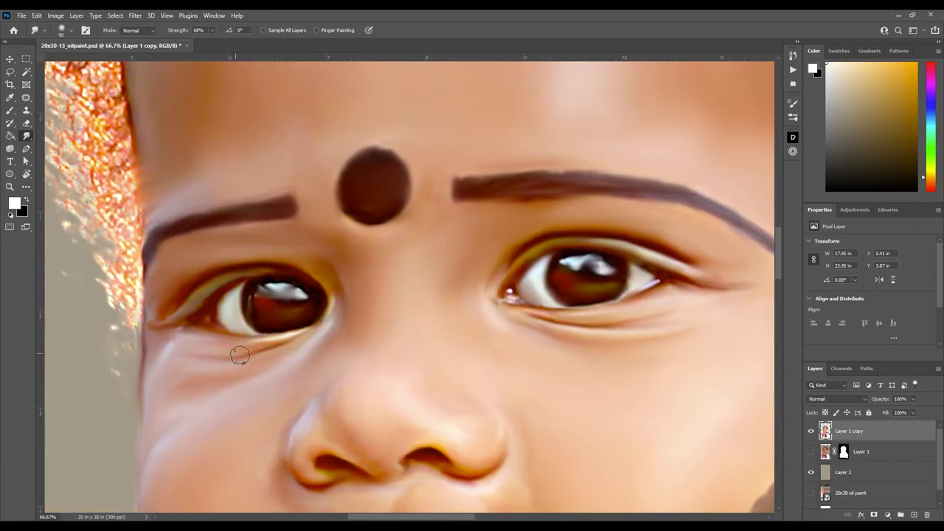
{"action": "key", "text": "bracketleft"}
{"action": "key", "text": "bracketleft"}
{"action": "key", "text": "ctrl+minus"}
{"action": "key", "text": "ctrl+minus"}
{"action": "key", "text": "ctrl+minus"}
{"action": "key", "text": "ctrl+minus"}
Zoom in close on the lips and smear the teeth and inner mouth into soft strokes.
{"action": "key", "text": "ctrl+plus"}
{"action": "key", "text": "ctrl+plus"}
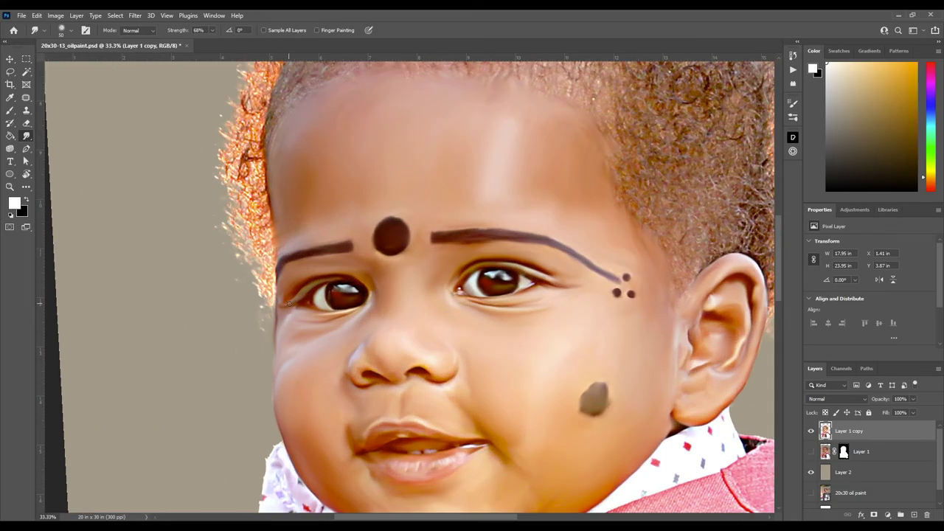
{"action": "scroll", "coordinate": [385, 179], "scroll_direction": "down", "scroll_amount": 2}
{"action": "scroll", "coordinate": [385, 179], "scroll_direction": "down", "scroll_amount": 3}
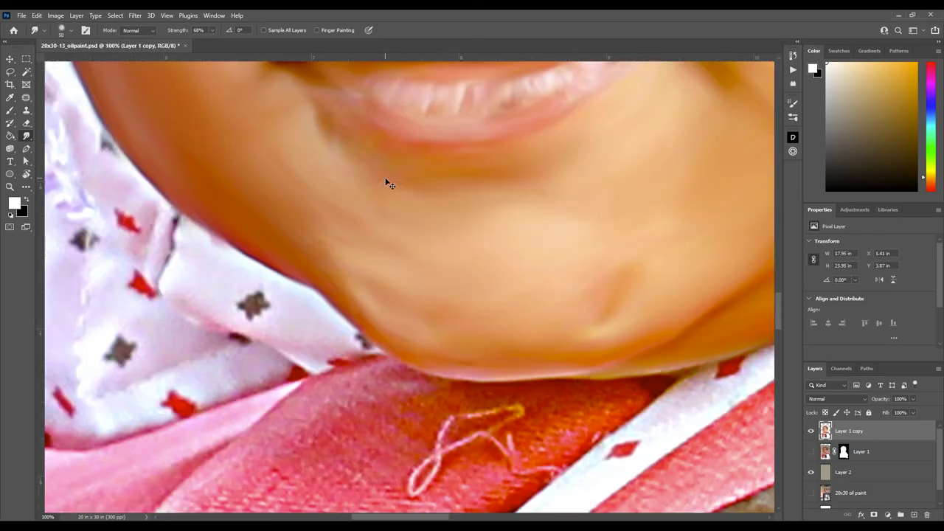
{"action": "key", "text": "ctrl+plus"}
{"action": "key", "text": "ctrl+plus"}
{"action": "key", "text": "ctrl+plus"}
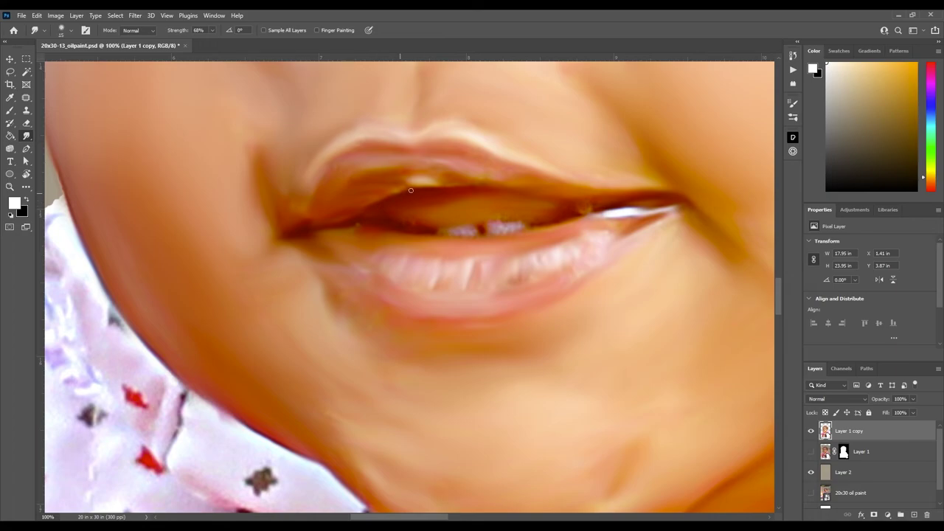
{"action": "key", "text": "b"}
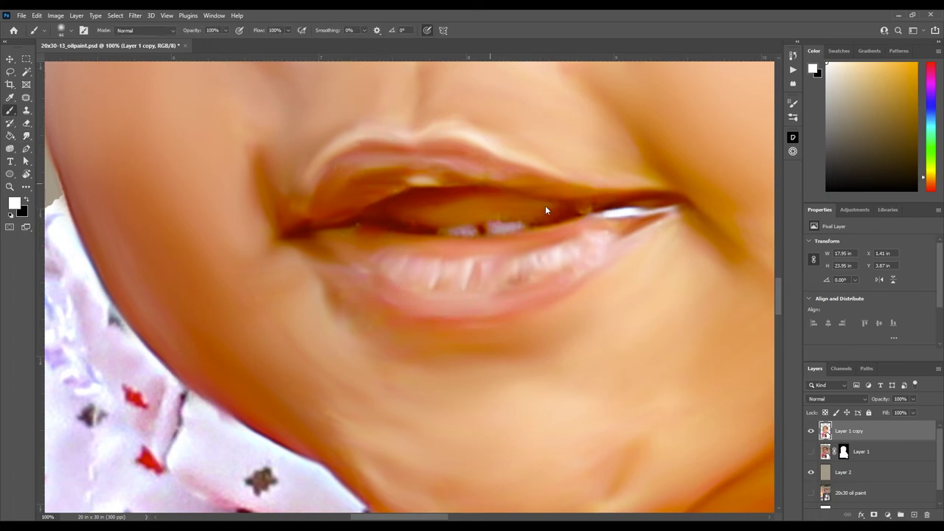
{"action": "key", "text": "r"}
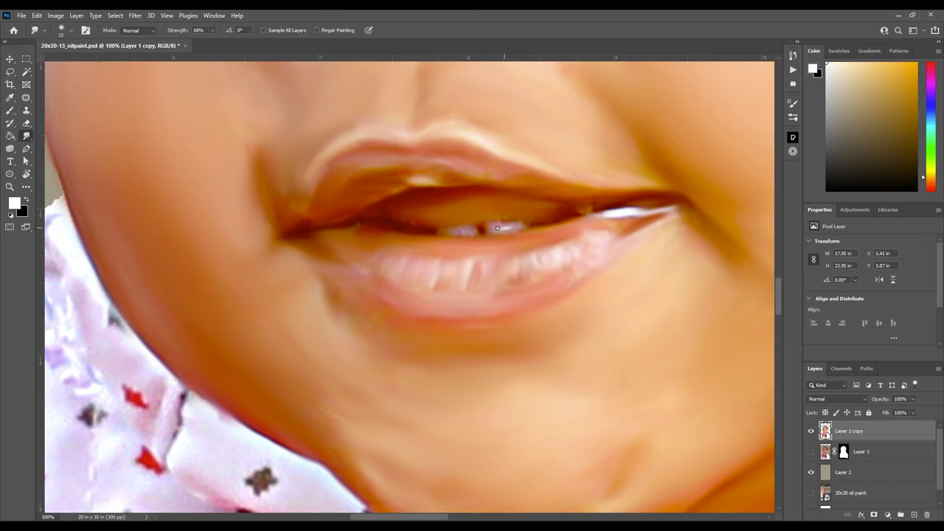
{"action": "mouse_move", "coordinate": [497, 228]}
{"action": "left_mouse_down"}
{"action": "mouse_move", "coordinate": [446, 231]}
{"action": "mouse_move", "coordinate": [472, 230]}
{"action": "left_mouse_up"}
{"action": "scroll", "coordinate": [598, 193], "scroll_direction": "down", "scroll_amount": 1}
{"action": "scroll", "coordinate": [406, 291], "scroll_direction": "up", "scroll_amount": 3}
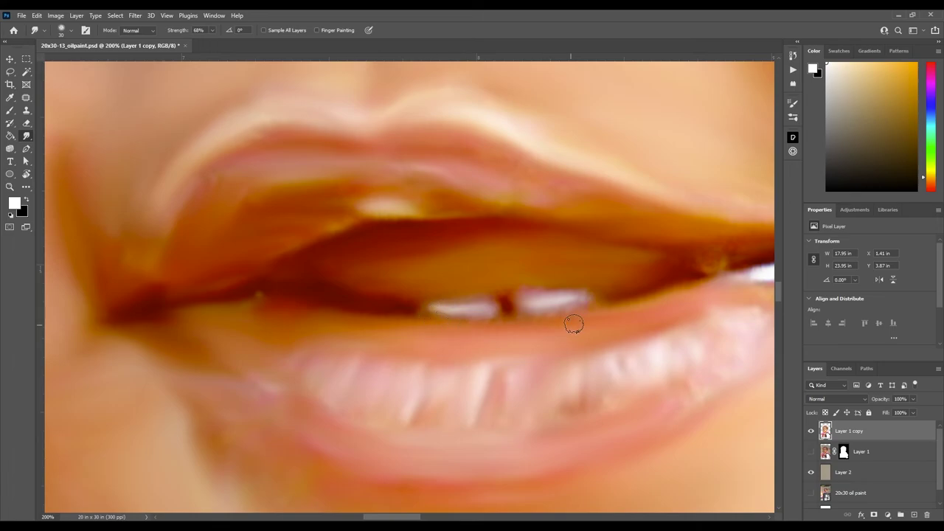
{"action": "scroll", "coordinate": [649, 280], "scroll_direction": "right", "scroll_amount": 3}
{"action": "scroll", "coordinate": [588, 267], "scroll_direction": "down", "scroll_amount": 1}
Paint light highlights along the lower lip and blend them with the Smudge tool.
{"action": "scroll", "coordinate": [587, 267], "scroll_direction": "down", "scroll_amount": 2}
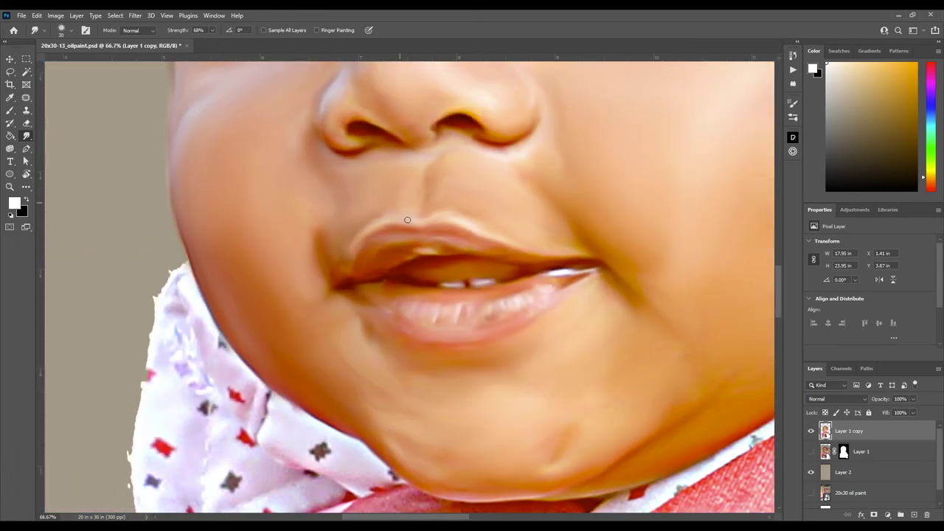
{"action": "key", "text": "b"}
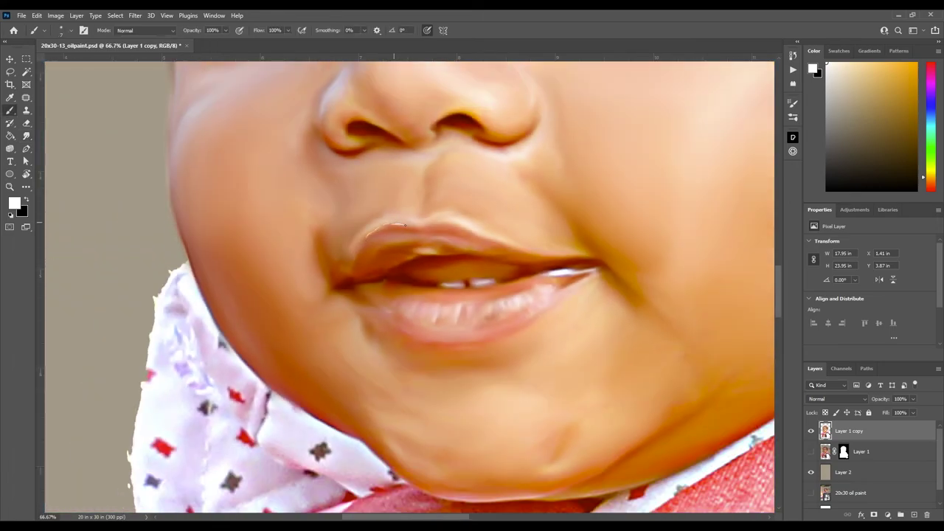
{"action": "key", "text": "r"}
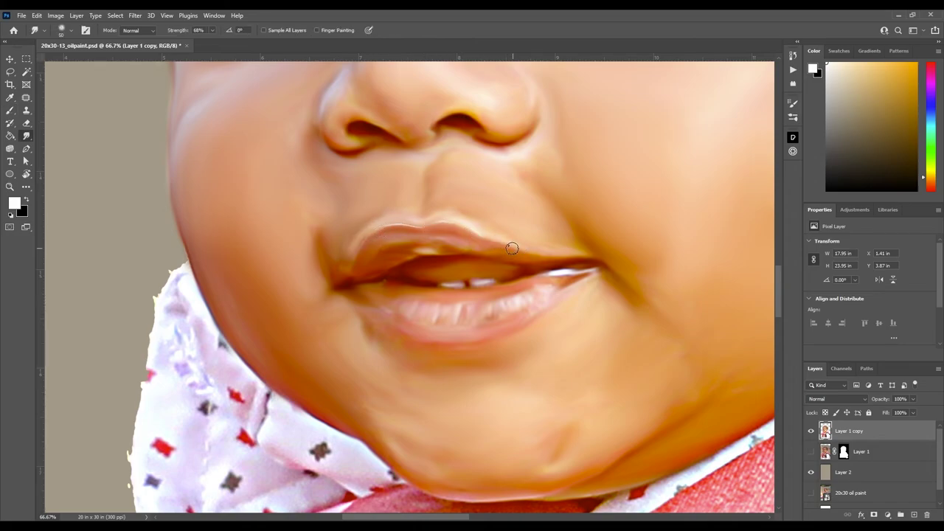
{"action": "key", "text": "b"}
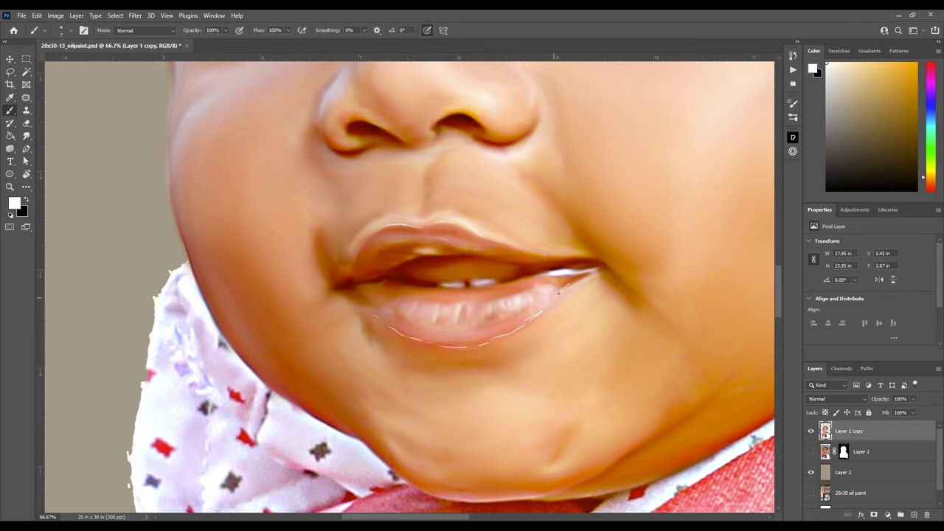
{"action": "key", "text": "r"}
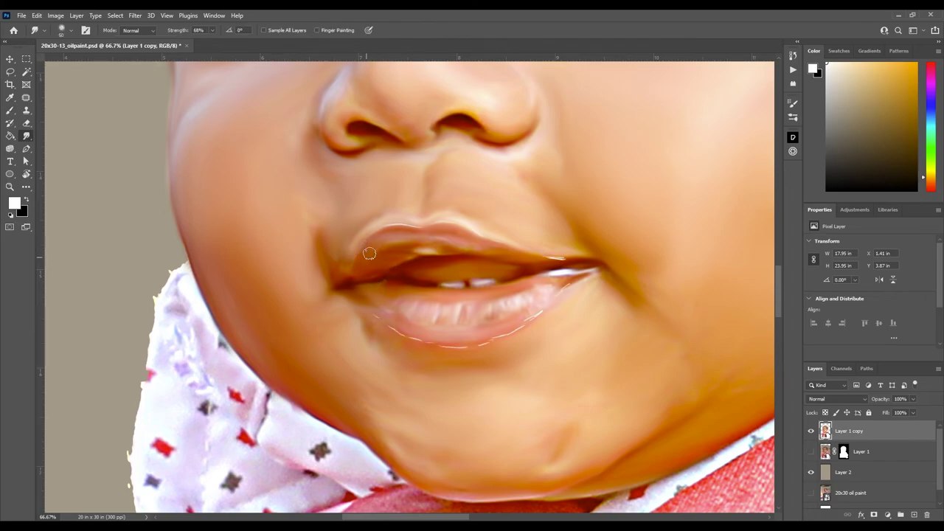
{"action": "key", "text": "bracketright"}
Paint a dark red touch into the nostril edge and blend it into the skin.
{"action": "key", "text": "ctrl+0"}
{"action": "scroll", "coordinate": [354, 251], "scroll_direction": "up", "scroll_amount": 3}
{"action": "scroll", "coordinate": [353, 252], "scroll_direction": "up", "scroll_amount": 1}
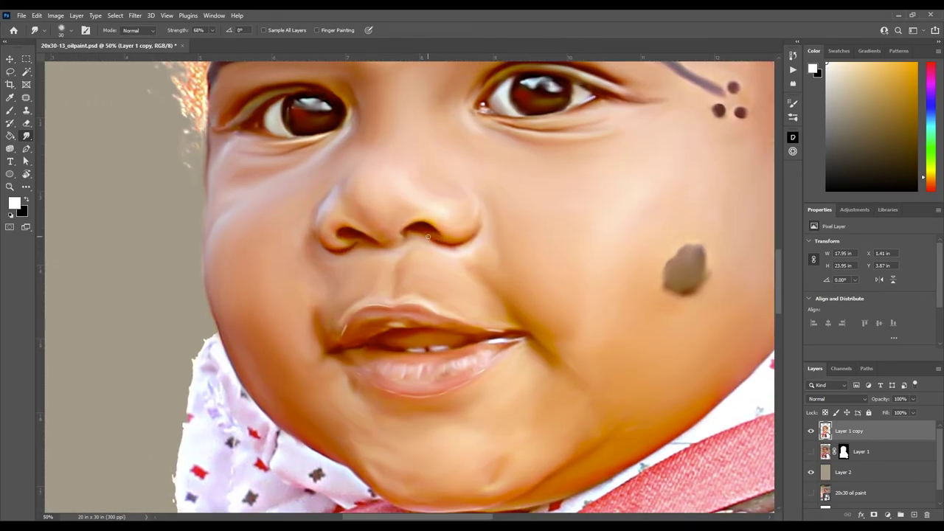
{"action": "left_click", "coordinate": [318, 212], "text": "alt"}
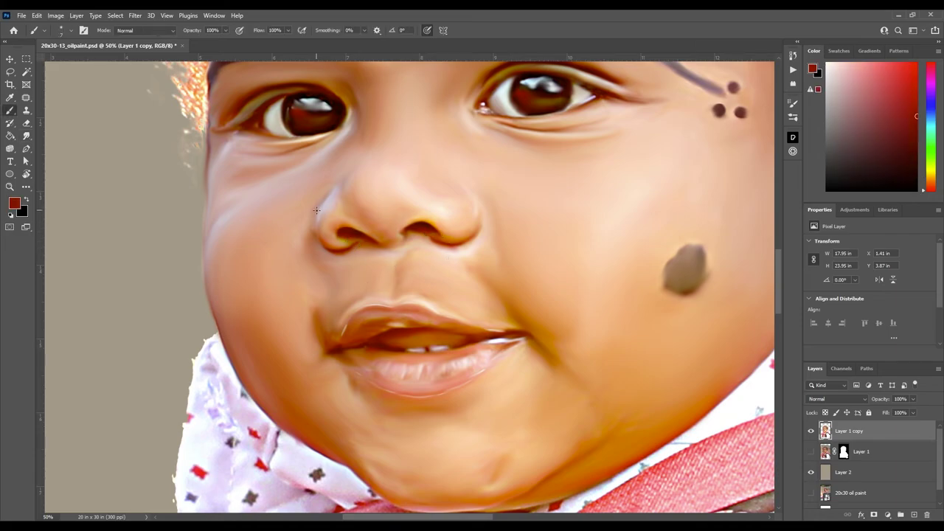
{"action": "scroll", "coordinate": [372, 183], "scroll_direction": "up", "scroll_amount": 3}
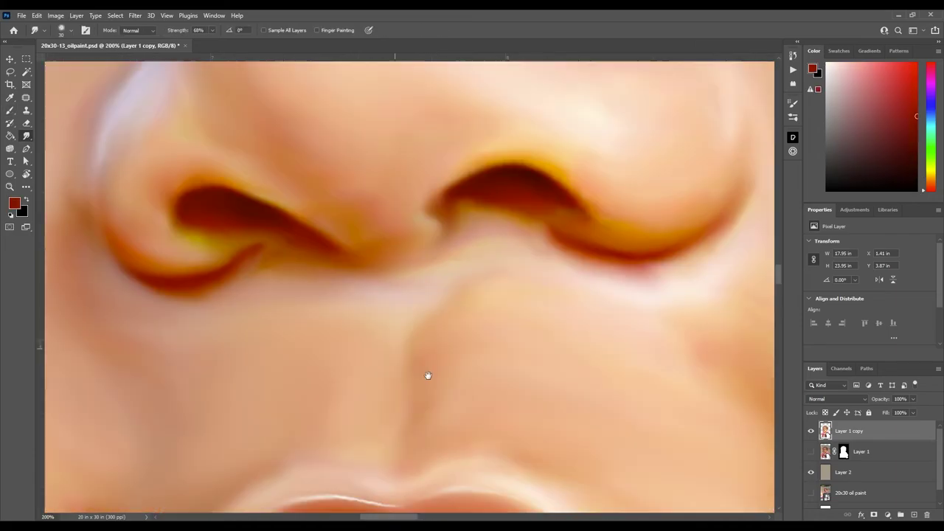
{"action": "key", "text": "b"}
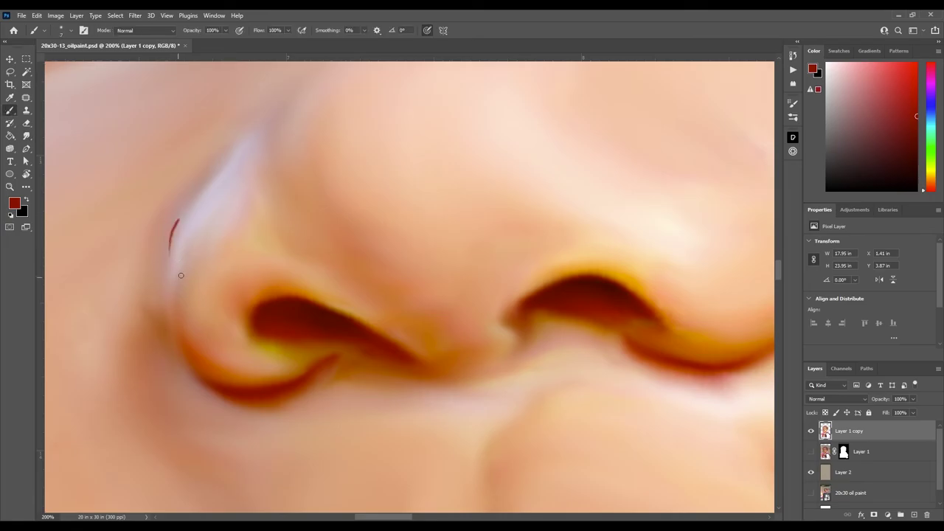
{"action": "left_click_drag", "start_coordinate": [176, 210], "coordinate": [174, 239]}
{"action": "scroll", "coordinate": [221, 171], "scroll_direction": "down", "scroll_amount": 6}
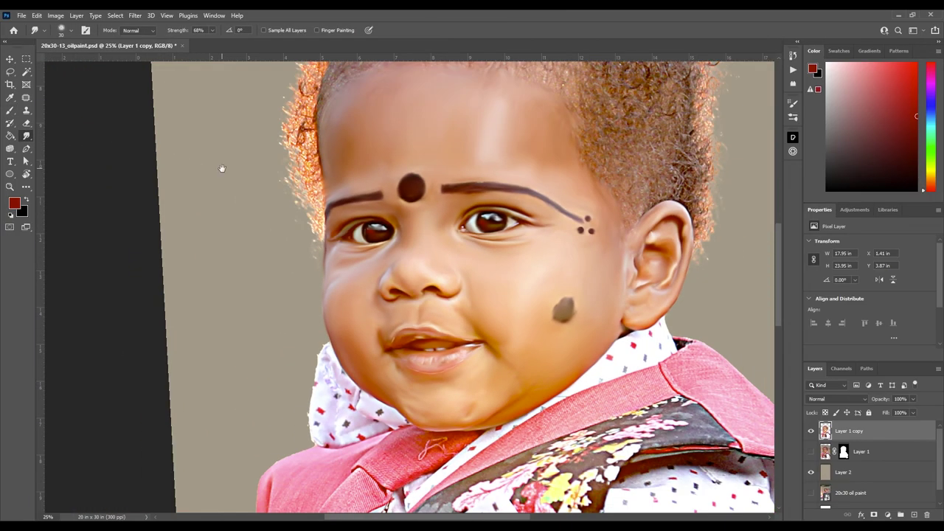
{"action": "left_click_drag", "start_coordinate": [221, 169], "coordinate": [483, 435]}
{"action": "key", "text": "ctrl+minus"}
Add a new layer and paint a faint, low-flow dark brown stroke near the top-left hair.
{"action": "key", "text": "b"}
{"action": "key", "text": "ctrl+shift+alt+n"}
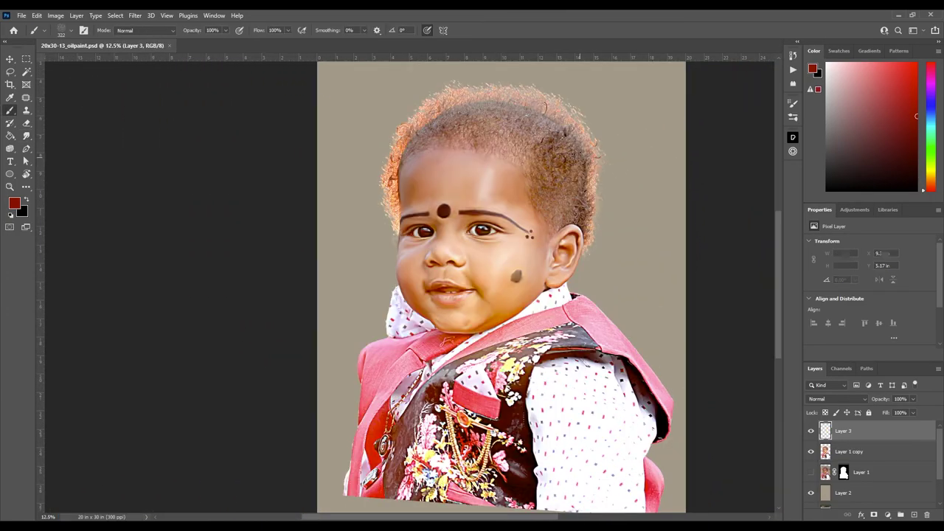
{"action": "left_click", "coordinate": [516, 195], "text": "alt"}
{"action": "key", "text": "bracketright"}
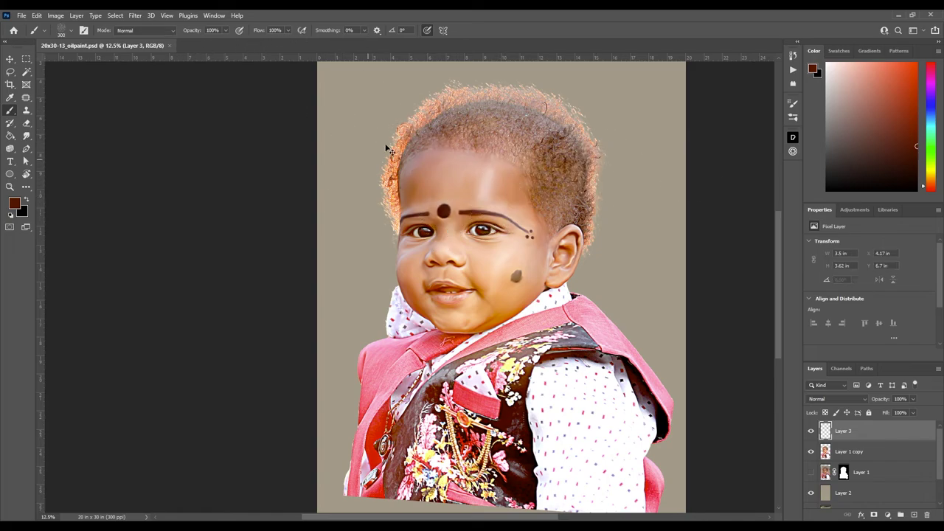
{"action": "key", "text": "shift+0"}
{"action": "key", "text": "shift+6"}
{"action": "left_click_drag", "start_coordinate": [421, 97], "coordinate": [333, 120]}
{"action": "key", "text": "x"}
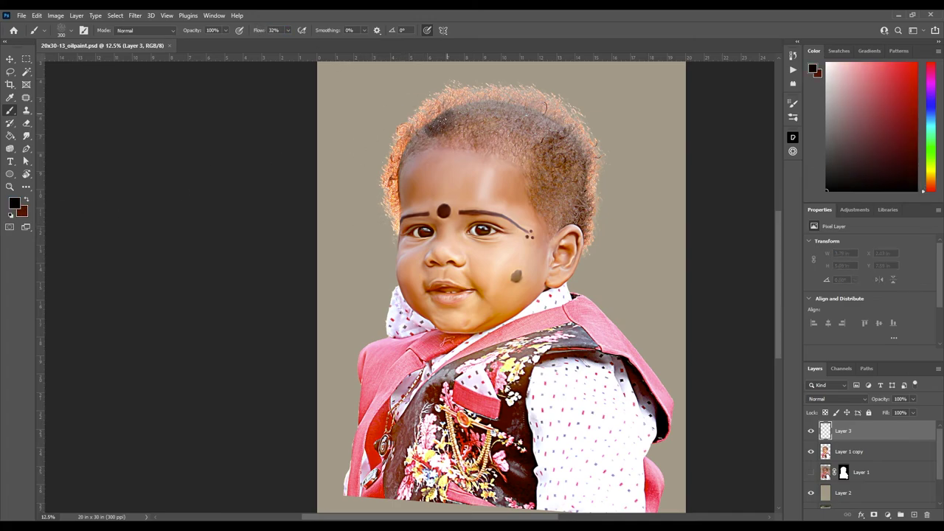
Bring the curly-hair drawing into the portrait and warp it to fit the head.
{"action": "left_click_drag", "start_coordinate": [357, 146], "coordinate": [465, 108]}
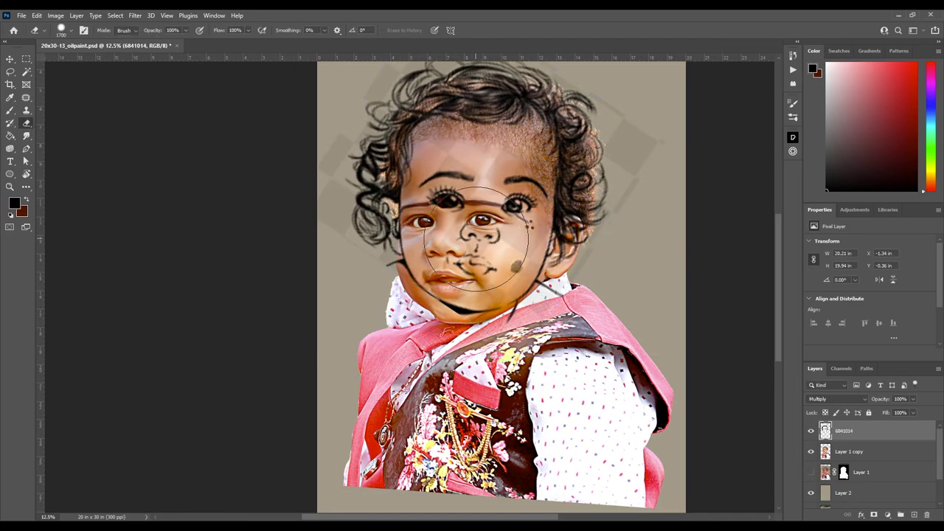
{"action": "key", "text": "b"}
{"action": "key", "text": "x"}
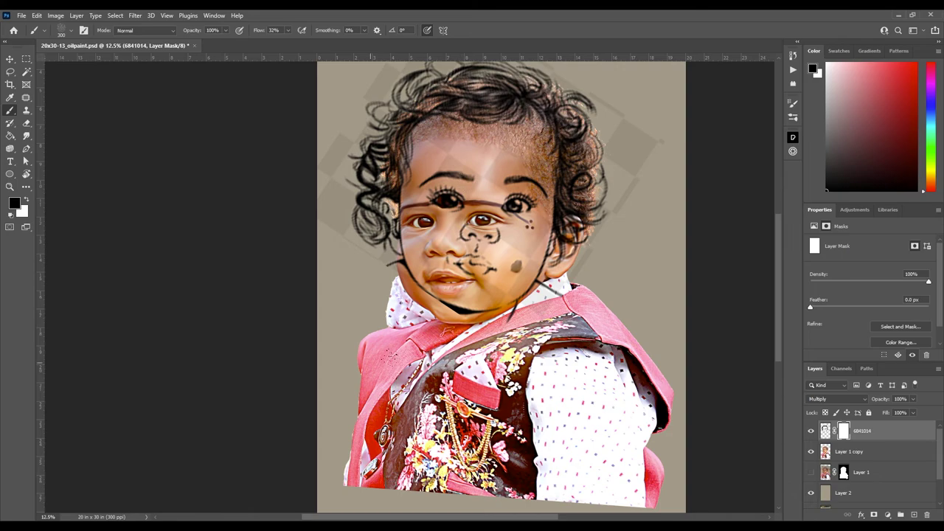
{"action": "key", "text": "ctrl+t"}
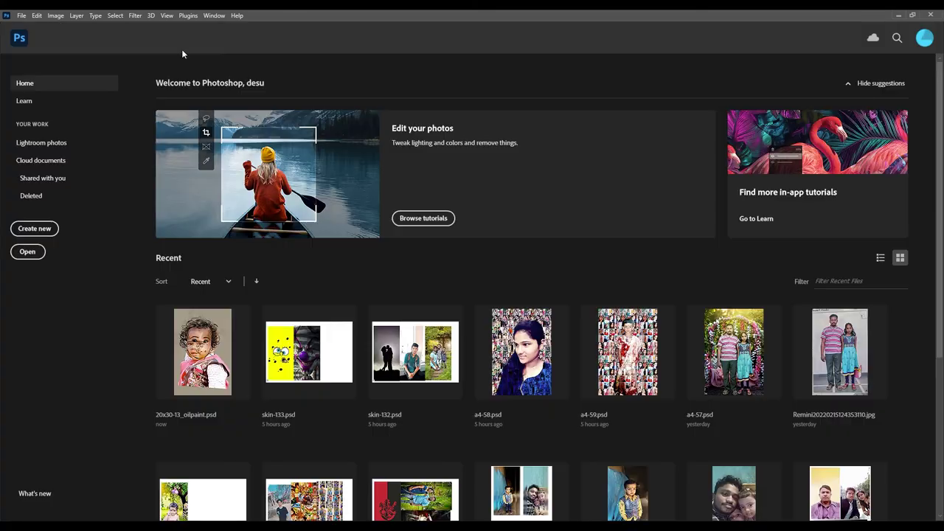
{"action": "left_click", "coordinate": [221, 347]}
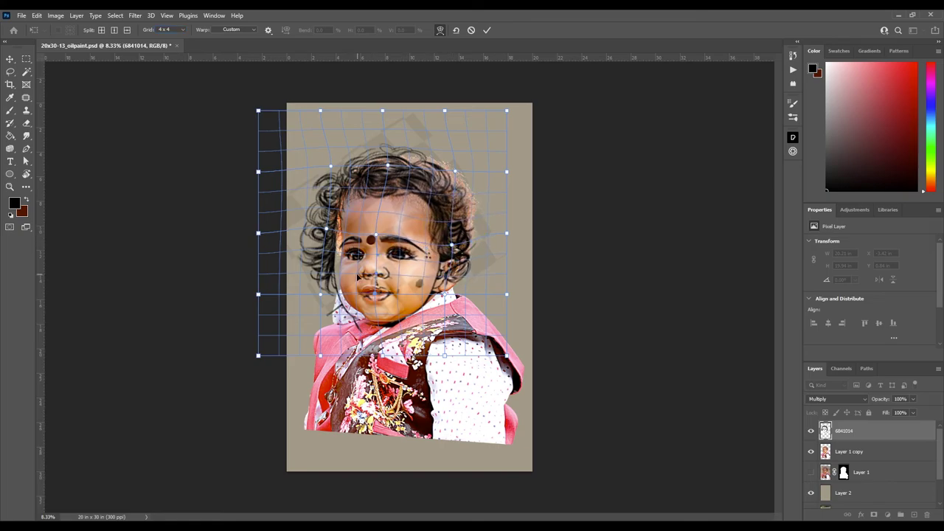
{"action": "mouse_move", "coordinate": [359, 277]}
{"action": "left_mouse_down"}
{"action": "mouse_move", "coordinate": [379, 315]}
{"action": "mouse_move", "coordinate": [376, 289]}
{"action": "left_mouse_up"}
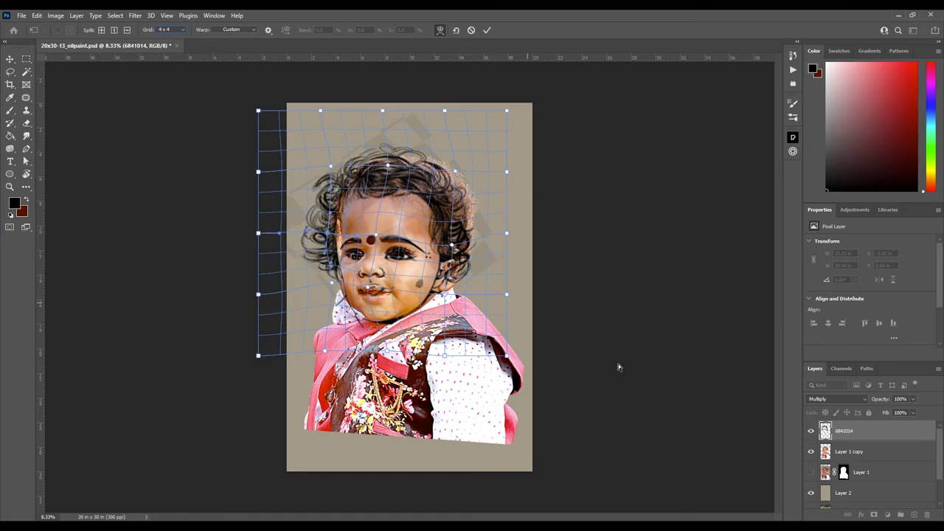
{"action": "key", "text": "Return"}
Add a layer mask to the hair drawing and paint black to hide it over the face.
{"action": "left_click", "coordinate": [875, 514]}
{"action": "key", "text": "b"}
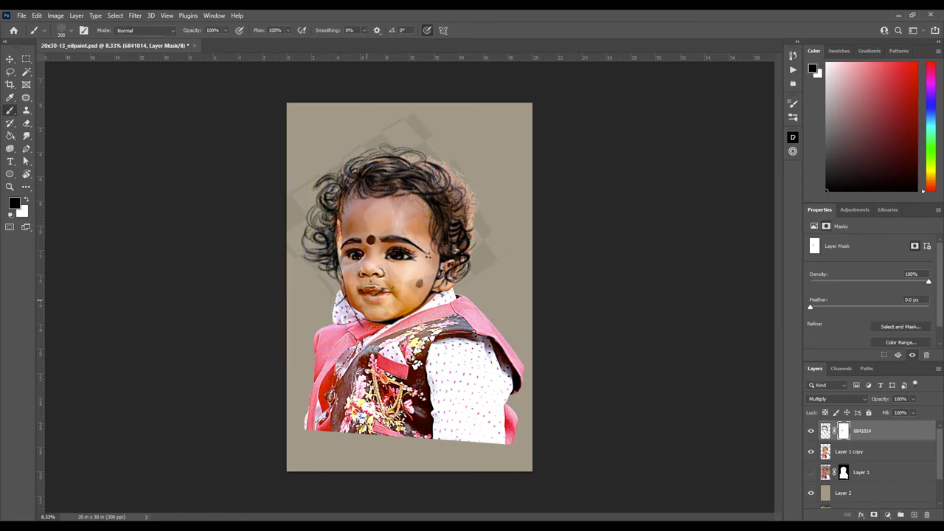
{"action": "left_click_drag", "start_coordinate": [373, 225], "coordinate": [374, 315]}
{"action": "left_click_drag", "start_coordinate": [285, 191], "coordinate": [283, 258]}
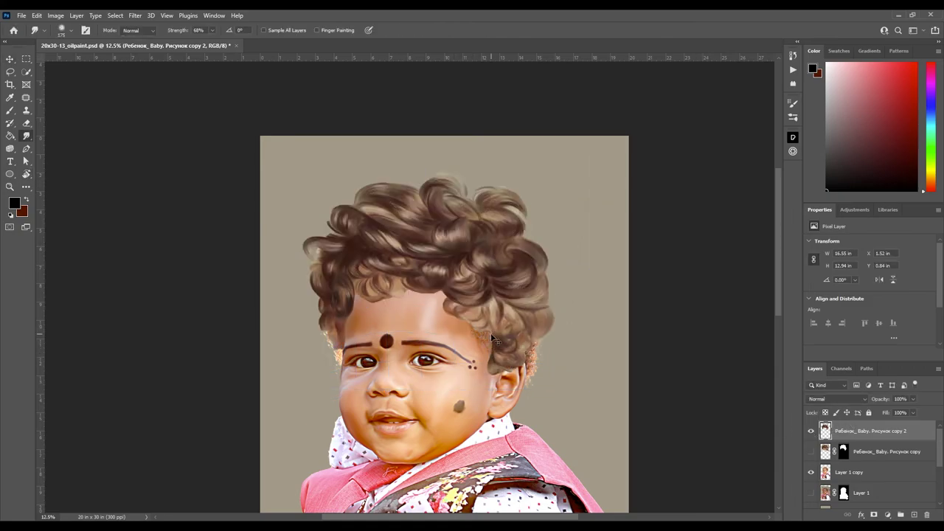
Zoom in on the painted hair and erase stray paint around its left side.
{"action": "key", "text": "ctrl+plus"}
{"action": "key", "text": "ctrl+plus"}
{"action": "key", "text": "ctrl+plus"}
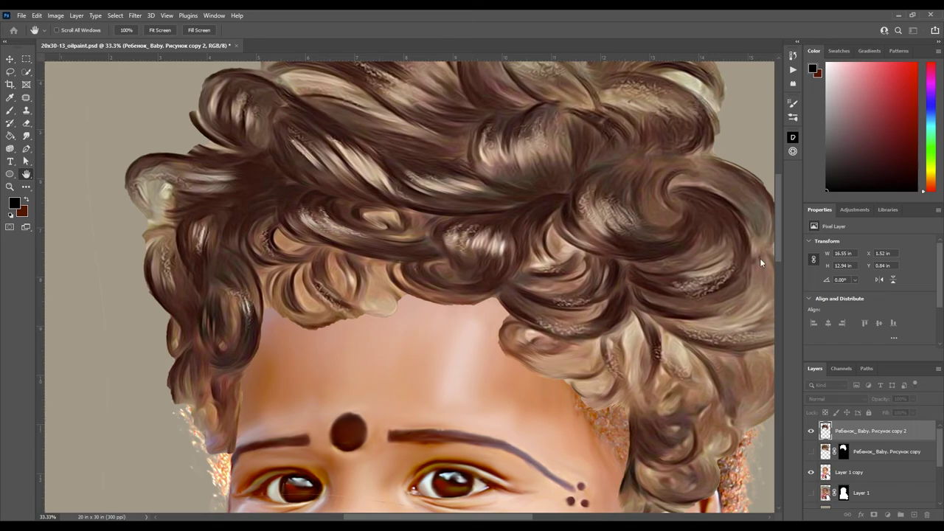
{"action": "key", "text": "v"}
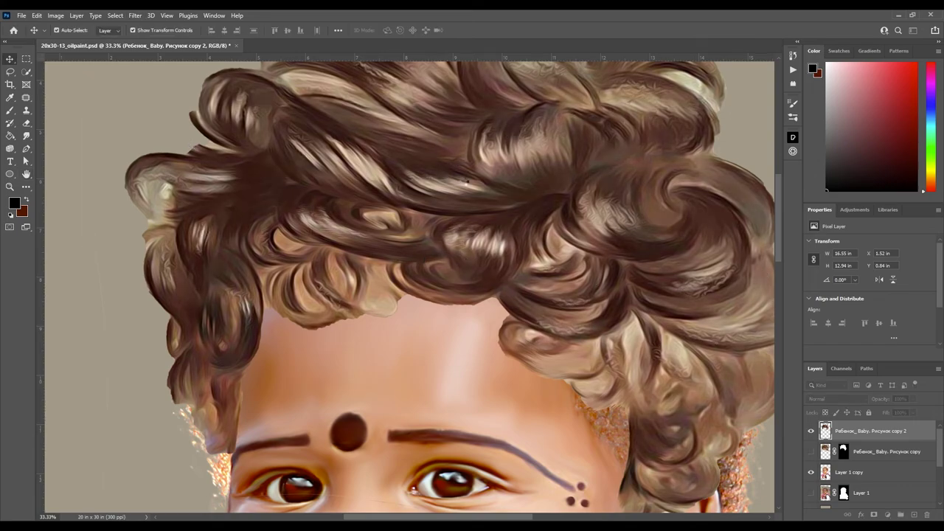
{"action": "key", "text": "r"}
{"action": "left_click_drag", "start_coordinate": [172, 403], "coordinate": [353, 349]}
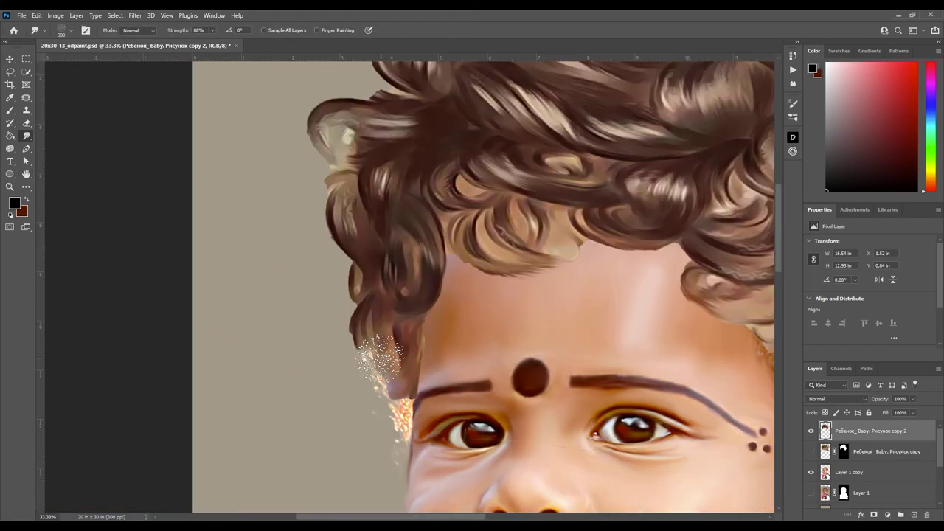
{"action": "scroll", "coordinate": [337, 374], "scroll_direction": "up", "scroll_amount": 2}
{"action": "scroll", "coordinate": [328, 332], "scroll_direction": "right", "scroll_amount": 5}
{"action": "scroll", "coordinate": [328, 332], "scroll_direction": "down", "scroll_amount": 3}
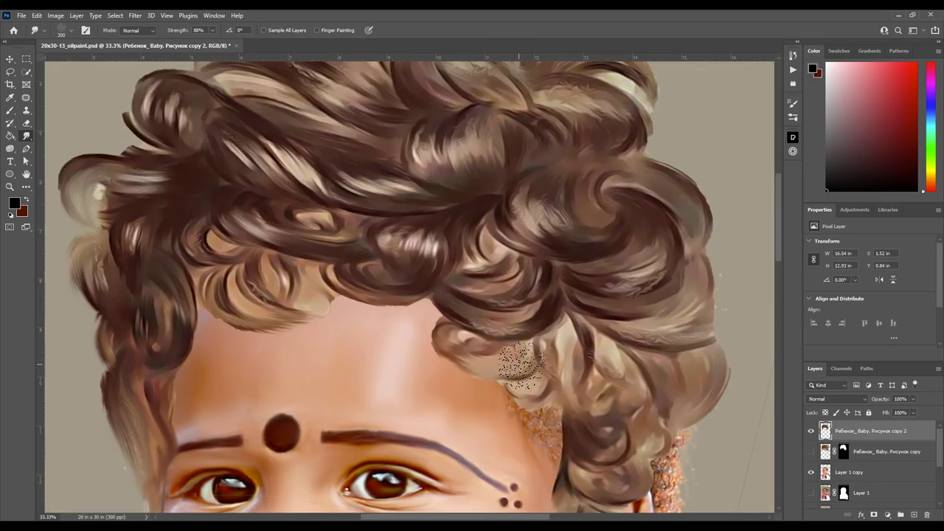
{"action": "scroll", "coordinate": [322, 309], "scroll_direction": "up", "scroll_amount": 2}
{"action": "scroll", "coordinate": [322, 309], "scroll_direction": "left", "scroll_amount": 2}
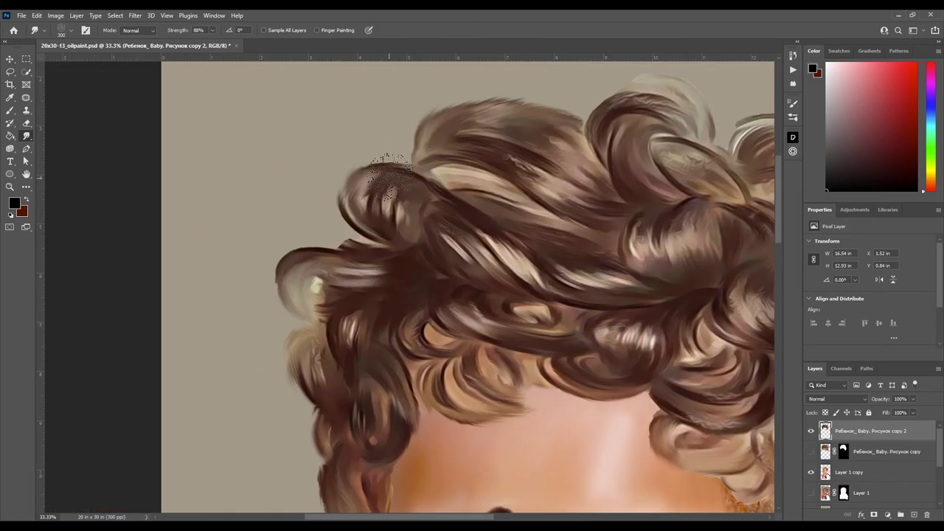
{"action": "scroll", "coordinate": [322, 320], "scroll_direction": "down", "scroll_amount": 4}
{"action": "key", "text": "e"}
{"action": "scroll", "coordinate": [322, 320], "scroll_direction": "right", "scroll_amount": 3}
{"action": "scroll", "coordinate": [290, 320], "scroll_direction": "up", "scroll_amount": 4}
{"action": "scroll", "coordinate": [248, 396], "scroll_direction": "left", "scroll_amount": 1}
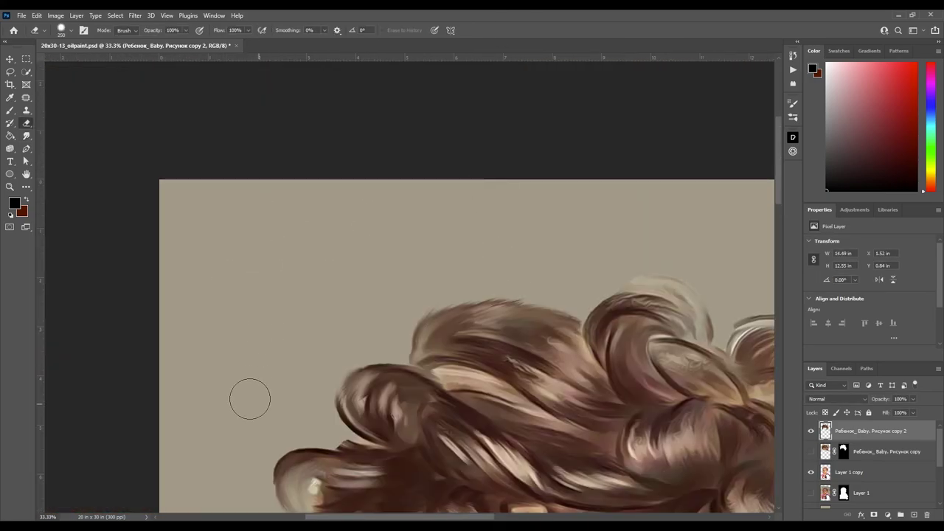
{"action": "scroll", "coordinate": [553, 359], "scroll_direction": "down", "scroll_amount": 4}
{"action": "key", "text": "r"}
{"action": "scroll", "coordinate": [531, 339], "scroll_direction": "up", "scroll_amount": 3}
{"action": "scroll", "coordinate": [531, 339], "scroll_direction": "right", "scroll_amount": 4}
{"action": "scroll", "coordinate": [501, 354], "scroll_direction": "right", "scroll_amount": 3}
{"action": "scroll", "coordinate": [501, 354], "scroll_direction": "up", "scroll_amount": 1}
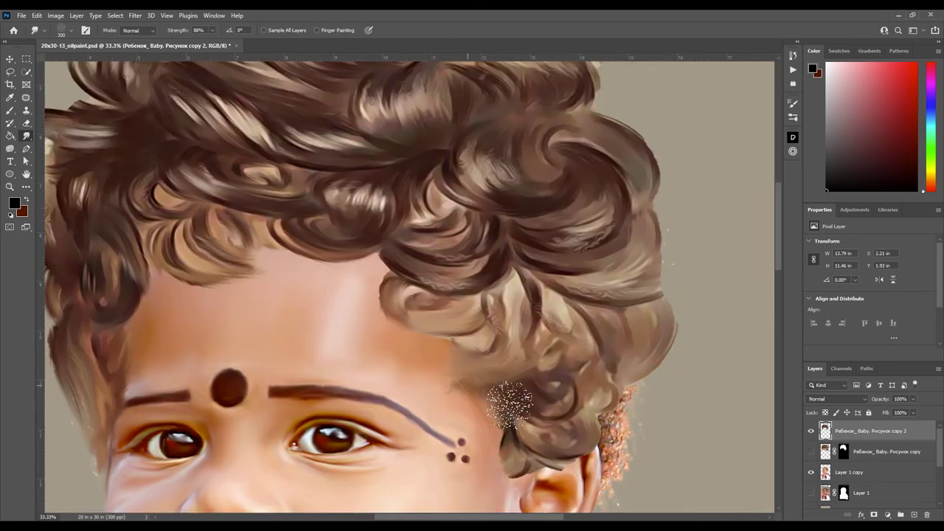
{"action": "scroll", "coordinate": [481, 310], "scroll_direction": "left", "scroll_amount": 3}
Smudge the curls along the forehead hairline so they merge into the skin.
{"action": "mouse_move", "coordinate": [480, 299]}
{"action": "left_mouse_down"}
{"action": "mouse_move", "coordinate": [358, 283]}
{"action": "mouse_move", "coordinate": [413, 250]}
{"action": "mouse_move", "coordinate": [520, 272]}
{"action": "mouse_move", "coordinate": [652, 347]}
{"action": "left_mouse_up"}
{"action": "scroll", "coordinate": [653, 343], "scroll_direction": "right", "scroll_amount": 3}
{"action": "scroll", "coordinate": [652, 343], "scroll_direction": "down", "scroll_amount": 2}
{"action": "scroll", "coordinate": [432, 390], "scroll_direction": "right", "scroll_amount": 2}
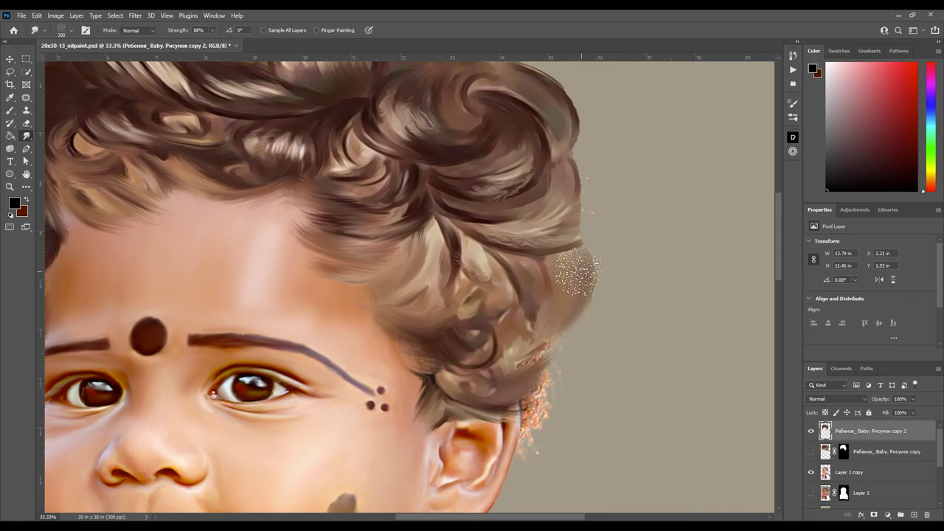
{"action": "scroll", "coordinate": [580, 273], "scroll_direction": "up", "scroll_amount": 2}
{"action": "scroll", "coordinate": [428, 347], "scroll_direction": "left", "scroll_amount": 3}
{"action": "scroll", "coordinate": [457, 362], "scroll_direction": "up", "scroll_amount": 2}
{"action": "scroll", "coordinate": [442, 339], "scroll_direction": "left", "scroll_amount": 4}
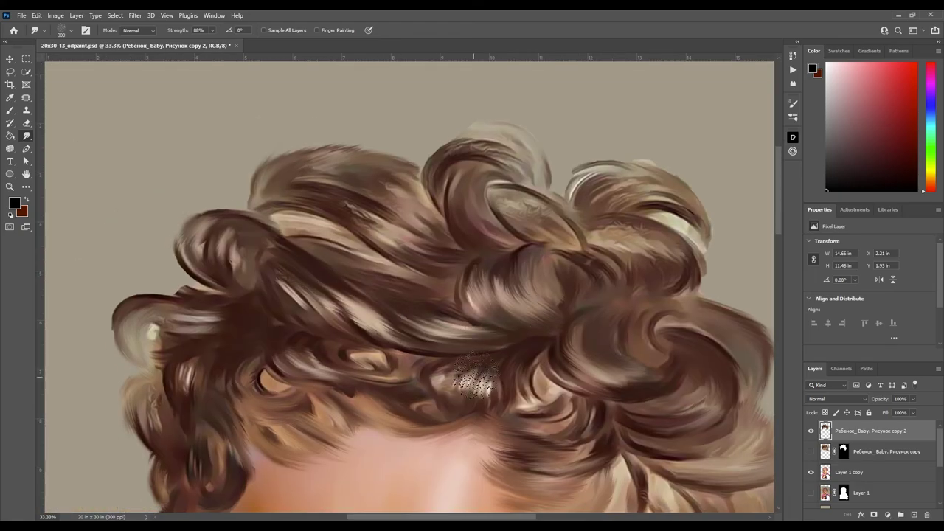
{"action": "scroll", "coordinate": [438, 325], "scroll_direction": "left", "scroll_amount": 5}
{"action": "scroll", "coordinate": [437, 325], "scroll_direction": "right", "scroll_amount": 4}
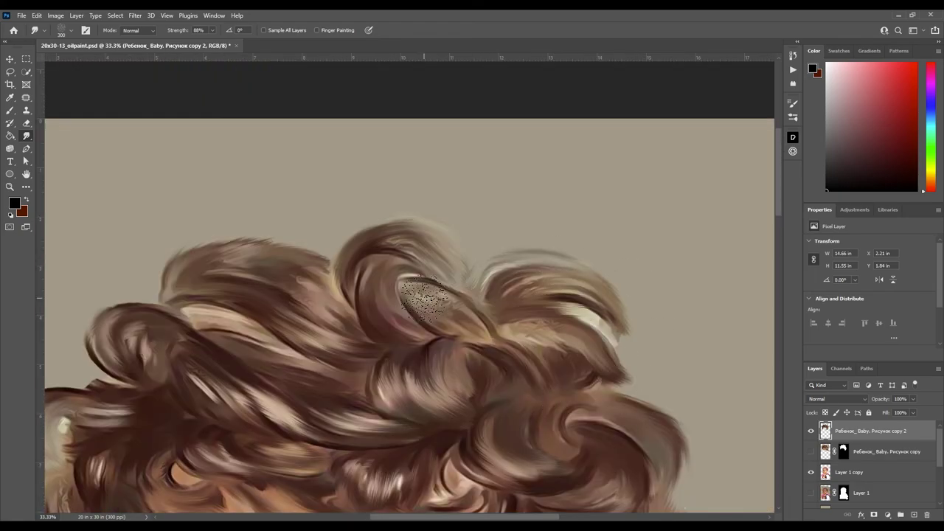
{"action": "scroll", "coordinate": [432, 295], "scroll_direction": "down", "scroll_amount": 2}
{"action": "scroll", "coordinate": [199, 354], "scroll_direction": "down", "scroll_amount": 1}
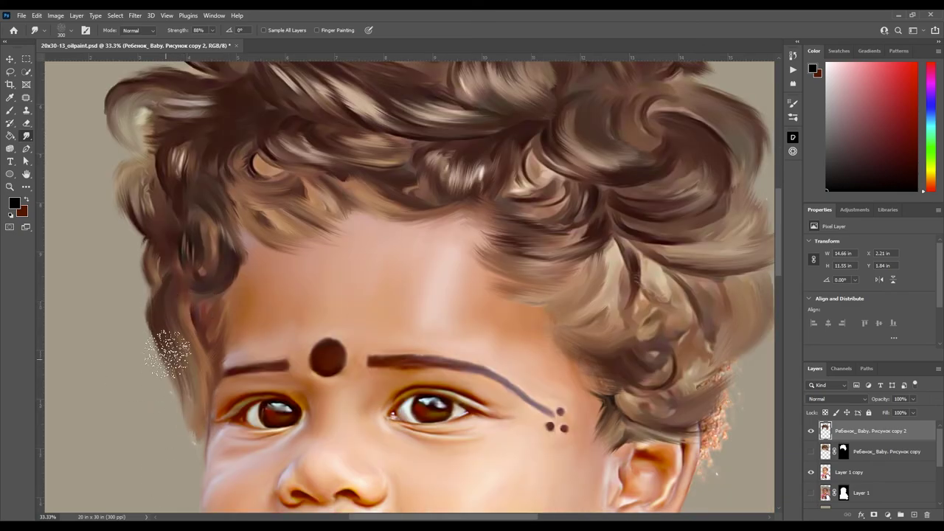
{"action": "scroll", "coordinate": [578, 311], "scroll_direction": "down", "scroll_amount": 2}
{"action": "scroll", "coordinate": [528, 337], "scroll_direction": "up", "scroll_amount": 2}
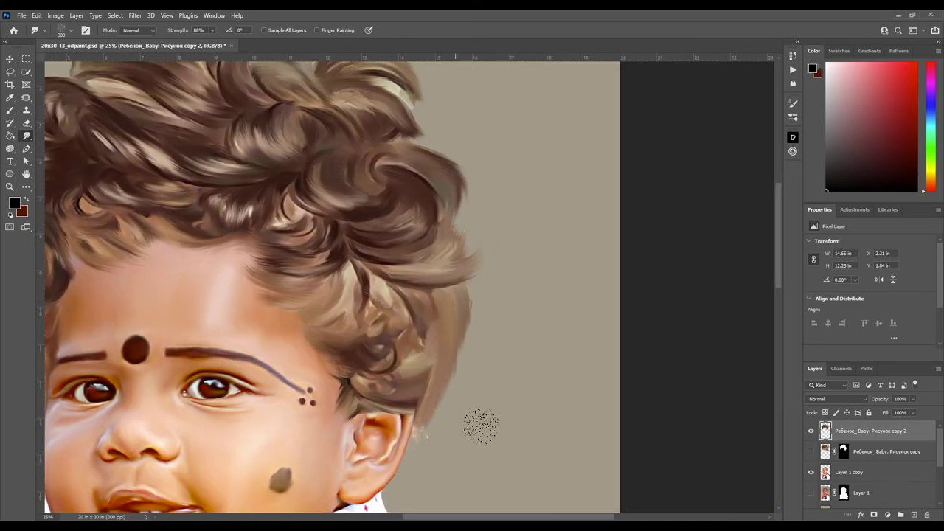
Erase on the photo layer below, then keep smudging the hair edges on the hair layer.
{"action": "key", "text": "alt+bracketleft"}
{"action": "key", "text": "e"}
{"action": "key", "text": "alt+bracketright"}
{"action": "key", "text": "r"}
{"action": "scroll", "coordinate": [413, 258], "scroll_direction": "up", "scroll_amount": 1}
{"action": "scroll", "coordinate": [413, 258], "scroll_direction": "left", "scroll_amount": 1}
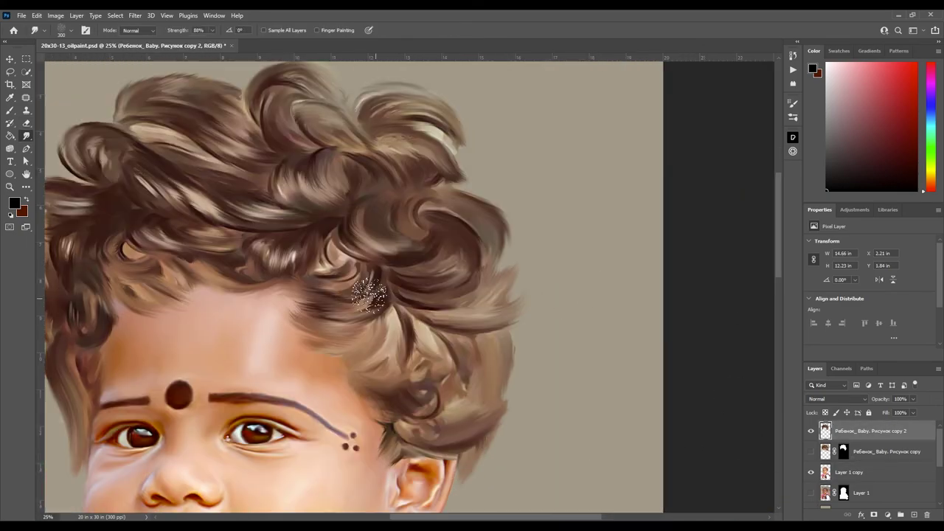
{"action": "scroll", "coordinate": [332, 273], "scroll_direction": "left", "scroll_amount": 3}
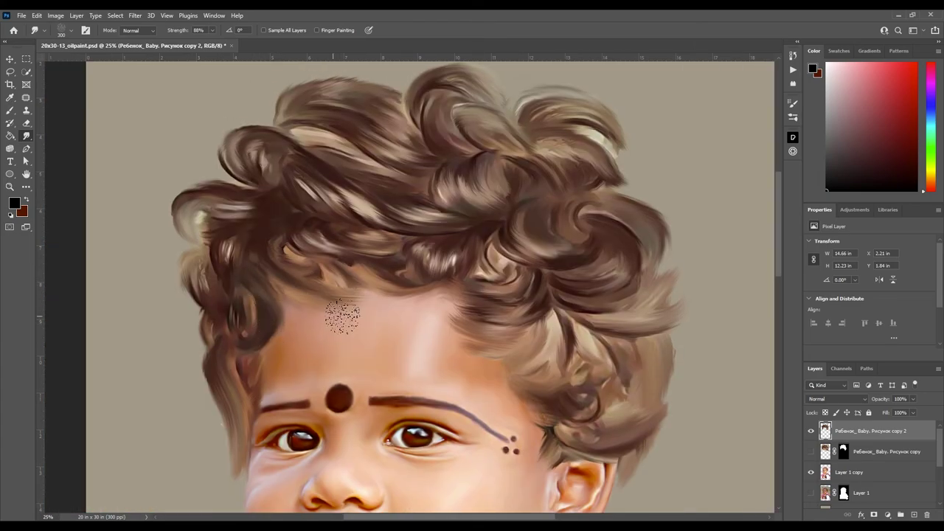
{"action": "scroll", "coordinate": [323, 294], "scroll_direction": "down", "scroll_amount": 3}
{"action": "scroll", "coordinate": [218, 247], "scroll_direction": "up", "scroll_amount": 2}
{"action": "scroll", "coordinate": [217, 247], "scroll_direction": "right", "scroll_amount": 1}
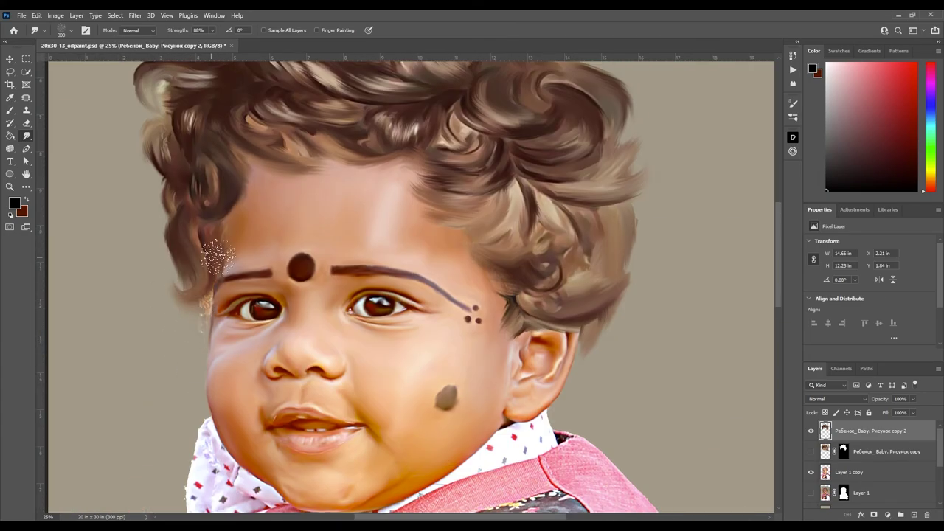
{"action": "scroll", "coordinate": [218, 247], "scroll_direction": "up", "scroll_amount": 2}
{"action": "scroll", "coordinate": [217, 247], "scroll_direction": "left", "scroll_amount": 1}
{"action": "scroll", "coordinate": [294, 232], "scroll_direction": "up", "scroll_amount": 1}
{"action": "scroll", "coordinate": [293, 232], "scroll_direction": "right", "scroll_amount": 1}
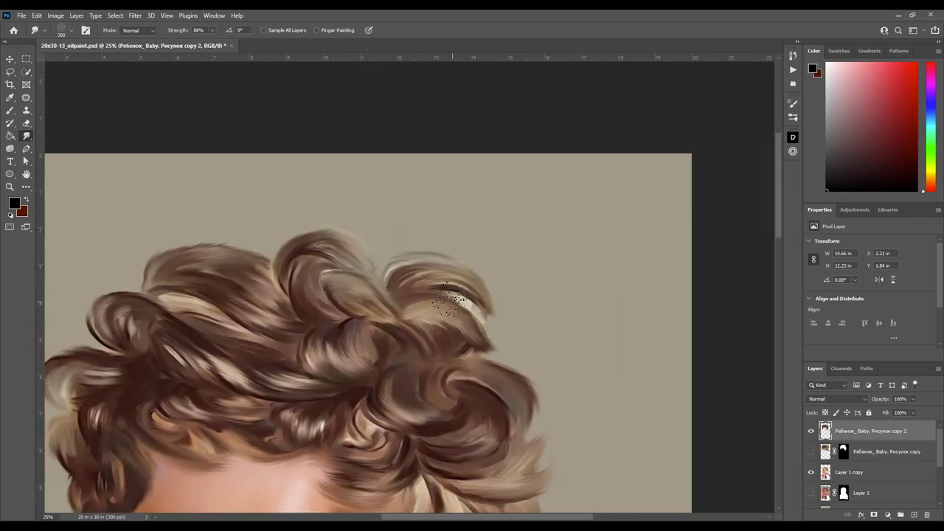
{"action": "scroll", "coordinate": [293, 232], "scroll_direction": "down", "scroll_amount": 2}
{"action": "scroll", "coordinate": [293, 232], "scroll_direction": "right", "scroll_amount": 2}
Try other blend modes for the hair layer, settle on Normal, and view the layer alone.
{"action": "key", "text": "ctrl+0"}
{"action": "key", "text": "ctrl+plus"}
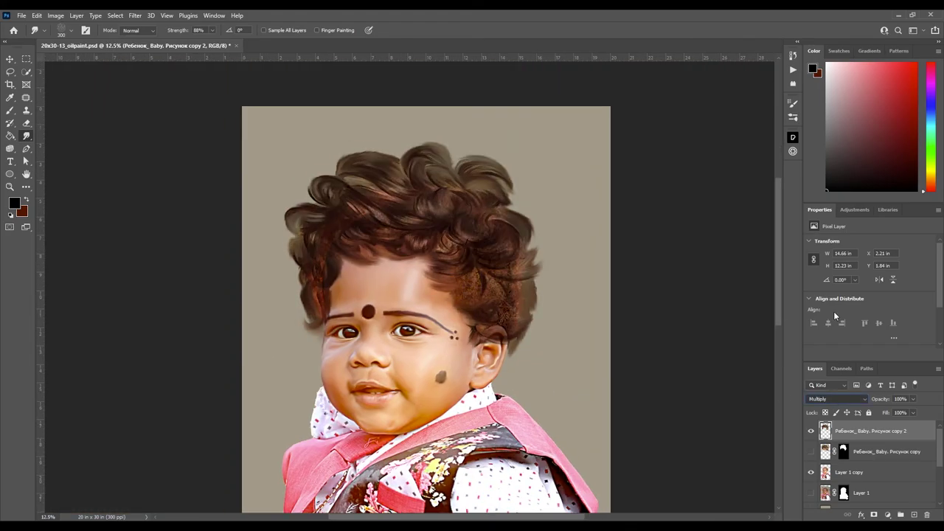
{"action": "key", "text": "shift+plus"}
{"action": "key", "text": "shift+plus"}
{"action": "key", "text": "shift+minus"}
{"action": "key", "text": "shift+minus"}
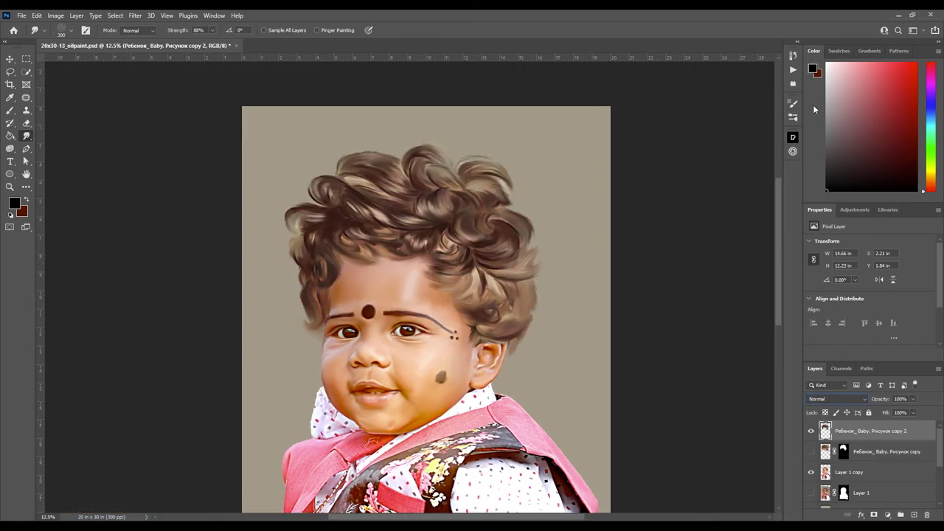
{"action": "key", "text": "h"}
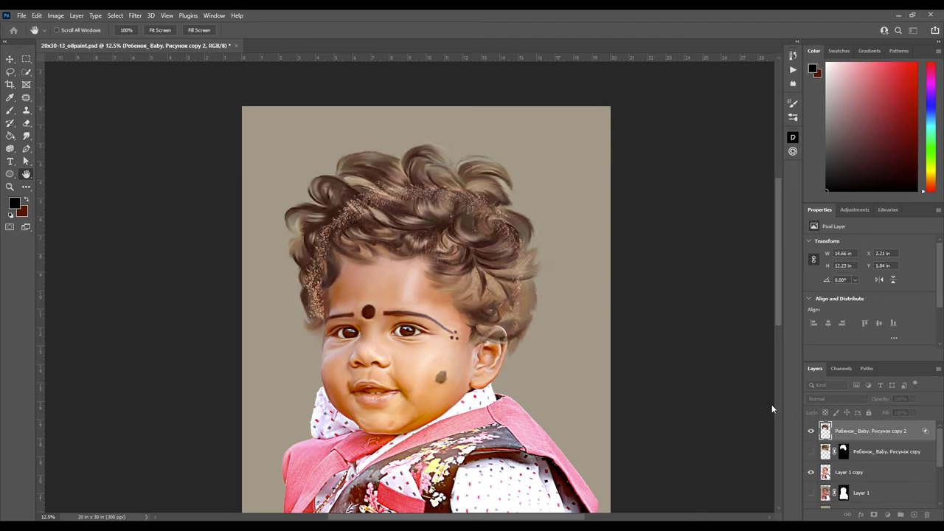
{"action": "key", "text": "shift+plus"}
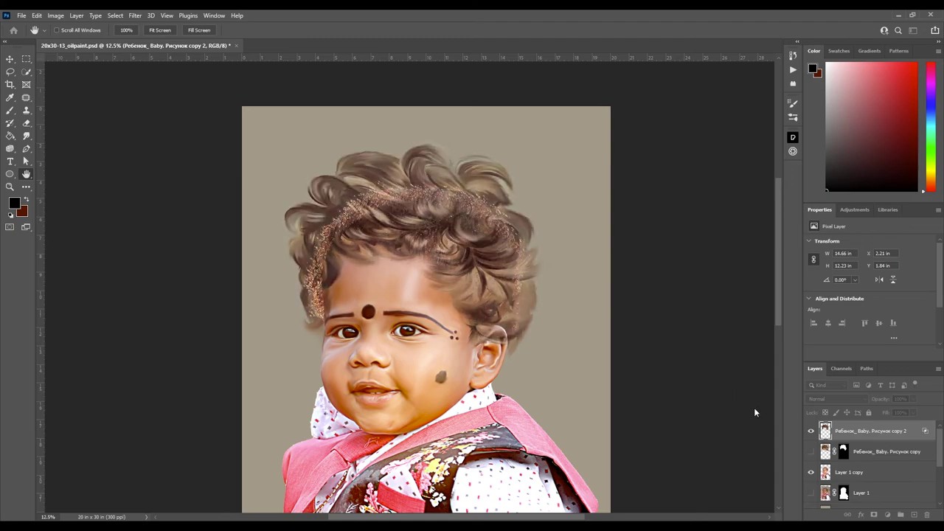
{"action": "key", "text": "shift+plus"}
{"action": "key", "text": "shift+plus"}
{"action": "key", "text": "shift+plus"}
{"action": "key", "text": "shift+plus"}
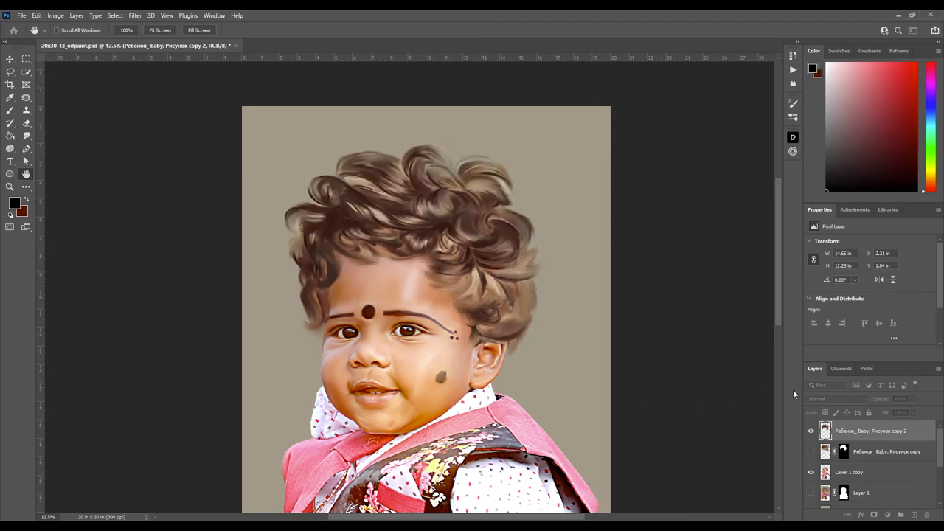
{"action": "left_click", "coordinate": [810, 430], "text": "alt"}
Duplicate the painted hair layer, compare it with the earlier version, and undo the last smudge stroke.
{"action": "key", "text": "ctrl+j"}
{"action": "left_click", "coordinate": [811, 452]}
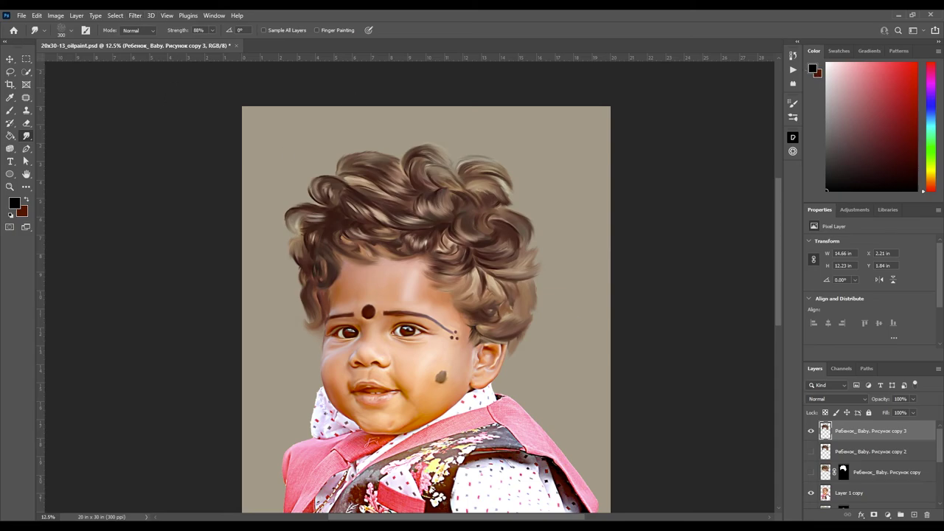
{"action": "left_click", "coordinate": [811, 451]}
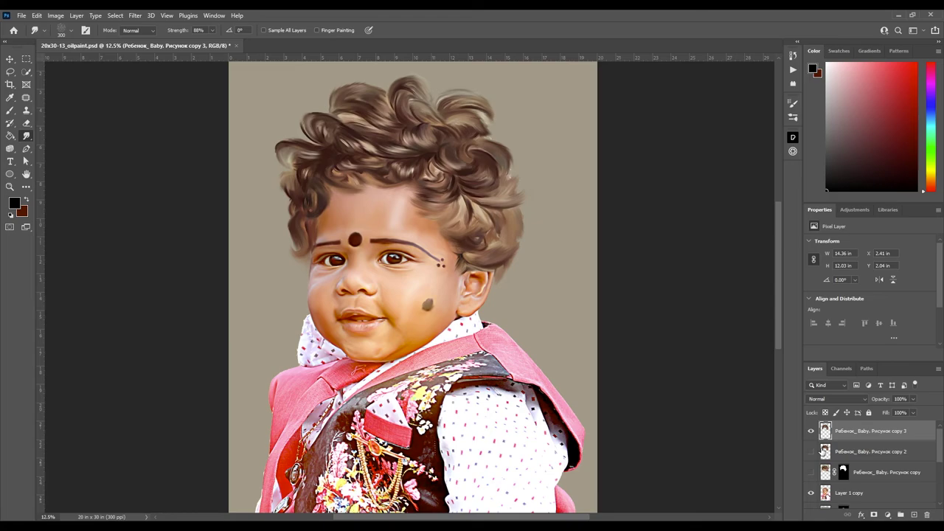
{"action": "left_click", "coordinate": [811, 451]}
{"action": "key", "text": "ctrl+z"}
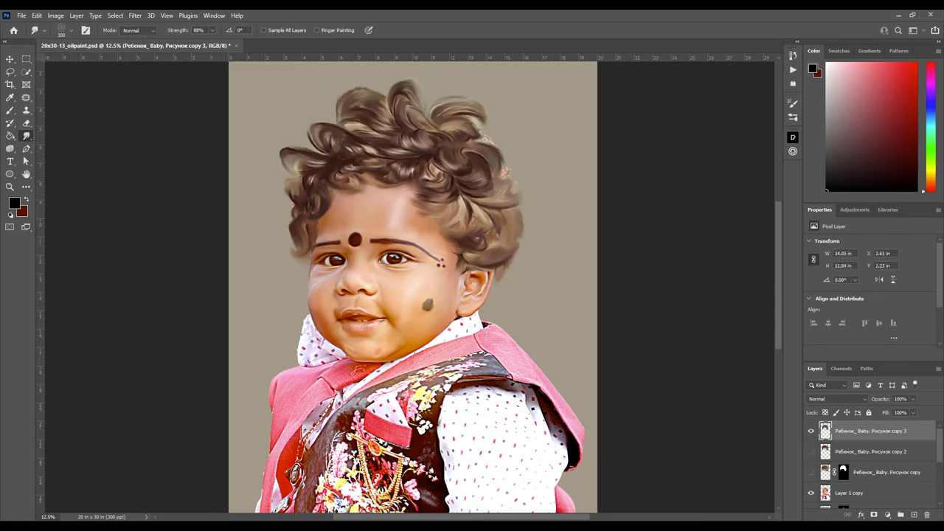
{"action": "left_click", "coordinate": [811, 451]}
Undo the stray painted strands at the hair's right edge and zoom out to check the face.
{"action": "left_click", "coordinate": [870, 493]}
{"action": "key", "text": "e"}
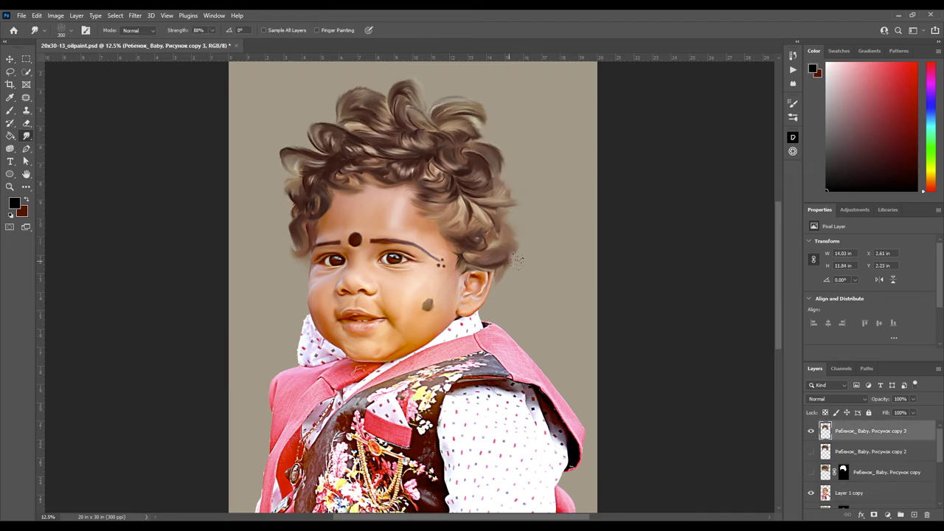
{"action": "scroll", "coordinate": [516, 221], "scroll_direction": "up", "scroll_amount": 3}
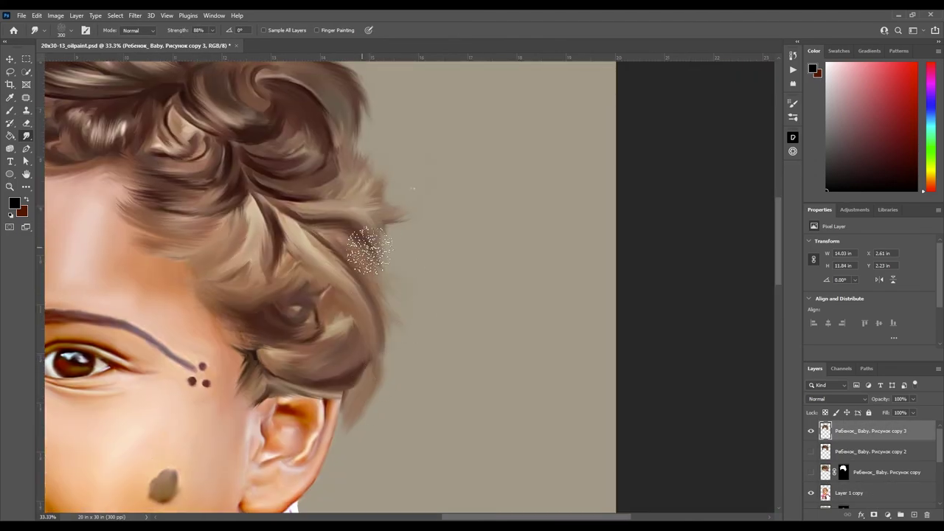
{"action": "key", "text": "ctrl+minus"}
{"action": "key", "text": "ctrl+minus"}
{"action": "key", "text": "ctrl+z"}
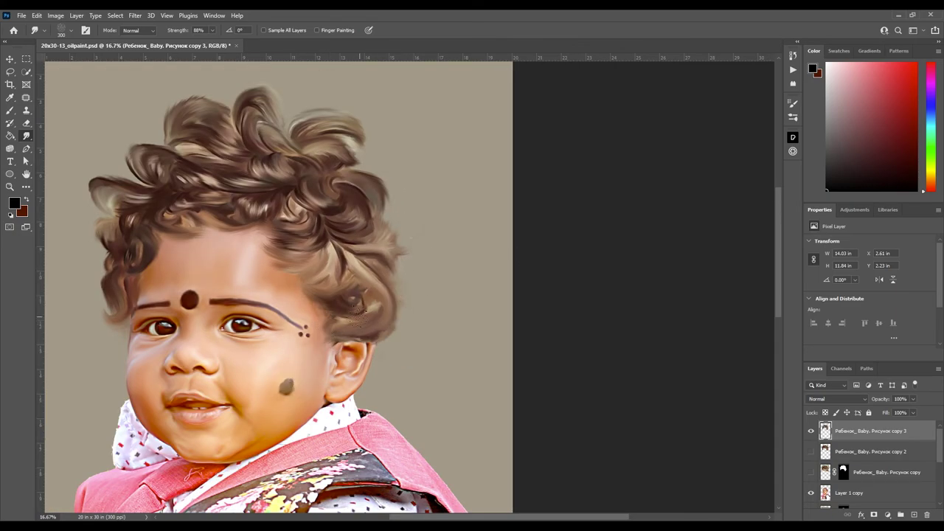
{"action": "key", "text": "ctrl+minus"}
{"action": "scroll", "coordinate": [870, 465], "scroll_direction": "down", "scroll_amount": 1}
Preview the cut-out child layer on its own, inspect the face and hair, then fit the image on screen.
{"action": "left_click", "coordinate": [812, 472], "text": "alt"}
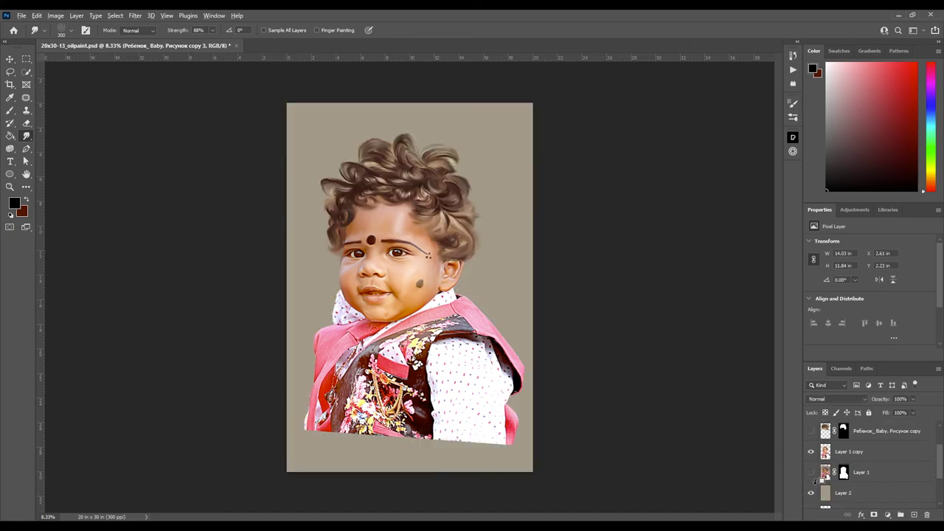
{"action": "key", "text": "ctrl+plus"}
{"action": "key", "text": "ctrl+plus"}
{"action": "mouse_move", "coordinate": [528, 134]}
{"action": "left_mouse_down"}
{"action": "mouse_move", "coordinate": [426, 275]}
{"action": "mouse_move", "coordinate": [425, 303]}
{"action": "left_mouse_up"}
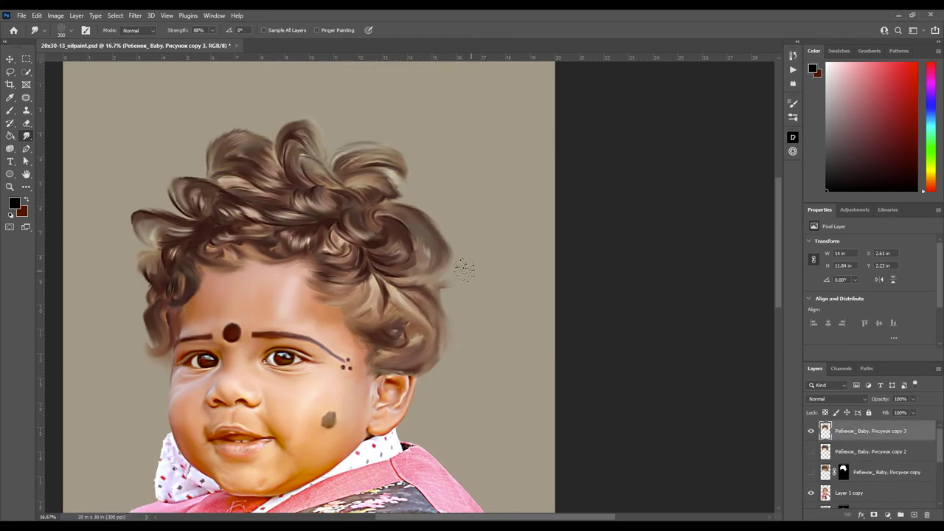
{"action": "scroll", "coordinate": [464, 270], "scroll_direction": "up", "scroll_amount": 2}
{"action": "scroll", "coordinate": [443, 332], "scroll_direction": "down", "scroll_amount": 1}
{"action": "left_click_drag", "start_coordinate": [261, 345], "coordinate": [433, 371]}
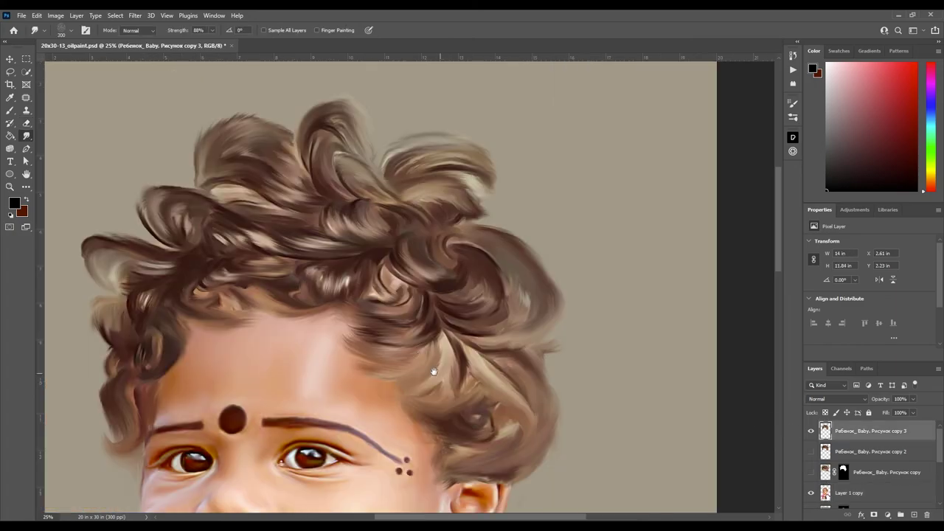
{"action": "key", "text": "ctrl+0"}
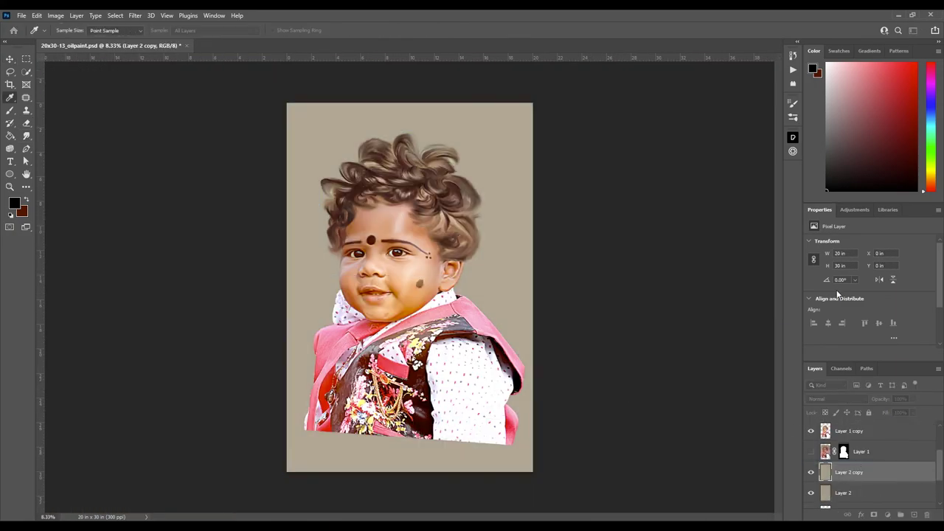
Fill the background copy with dark brown and erase the skin around the pasted blue eye.
{"action": "key", "text": "v"}
{"action": "key", "text": "ctrl+BackSpace"}
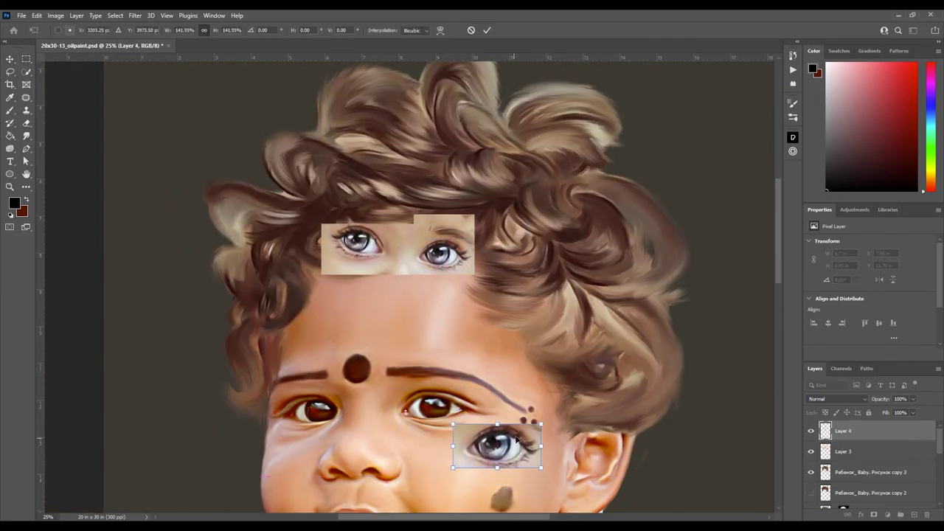
{"action": "mouse_move", "coordinate": [465, 412]}
{"action": "left_mouse_down"}
{"action": "mouse_move", "coordinate": [452, 448]}
{"action": "mouse_move", "coordinate": [435, 407]}
{"action": "left_mouse_up"}
Move and Free Transform the blue eye to fit over the child's right eye.
{"action": "key", "text": "v"}
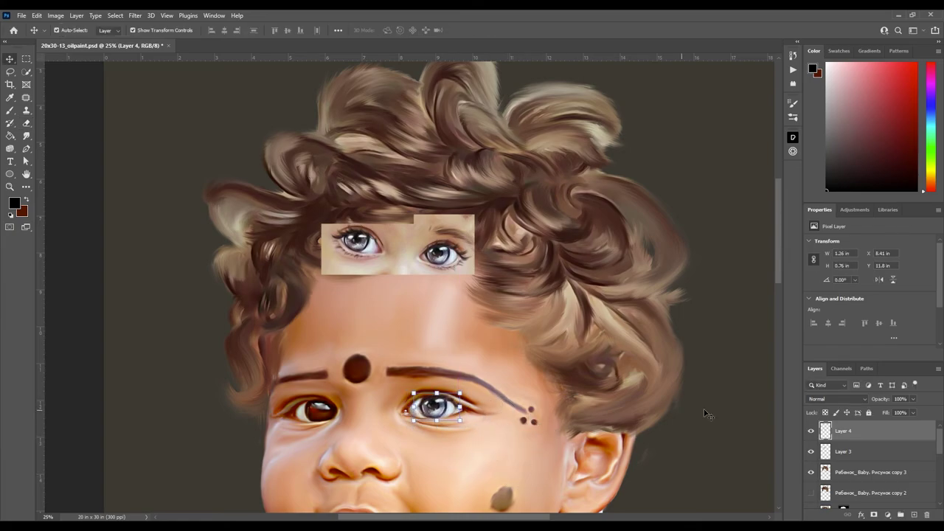
{"action": "left_click_drag", "start_coordinate": [864, 404], "coordinate": [879, 401]}
{"action": "key", "text": "ctrl+plus"}
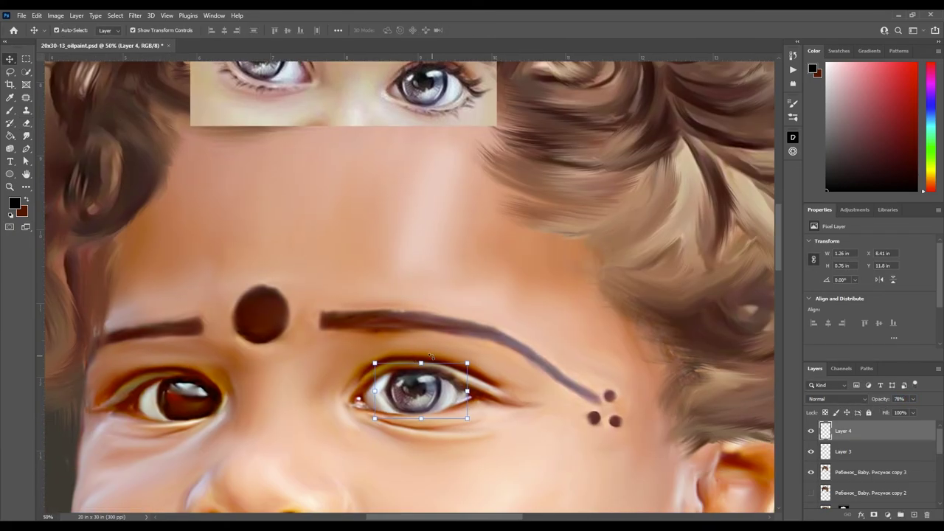
{"action": "left_click_drag", "start_coordinate": [468, 367], "coordinate": [468, 414]}
{"action": "key", "text": "ctrl+t"}
{"action": "left_click_drag", "start_coordinate": [427, 441], "coordinate": [417, 393]}
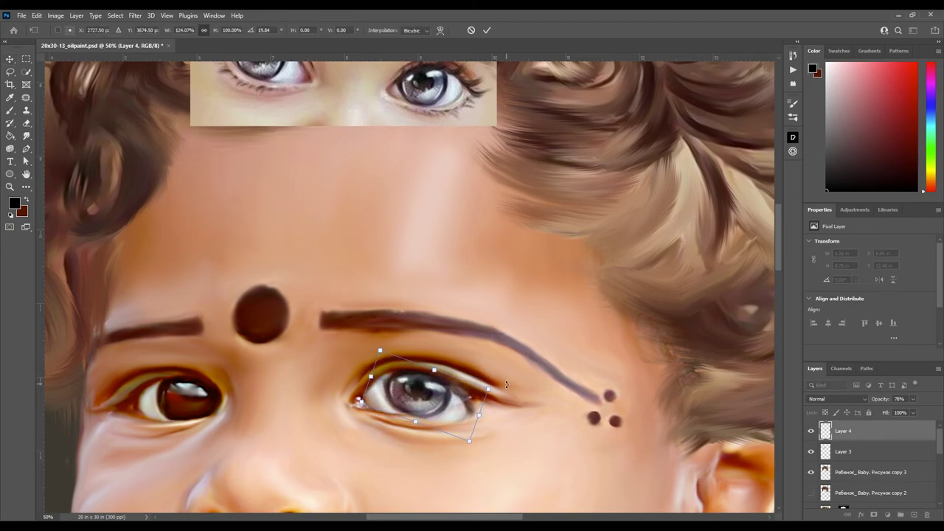
{"action": "key", "text": "Return"}
Restore the eye layer to full opacity and blend its edges with the Eraser and Smudge tools.
{"action": "key", "text": "0"}
{"action": "key", "text": "e"}
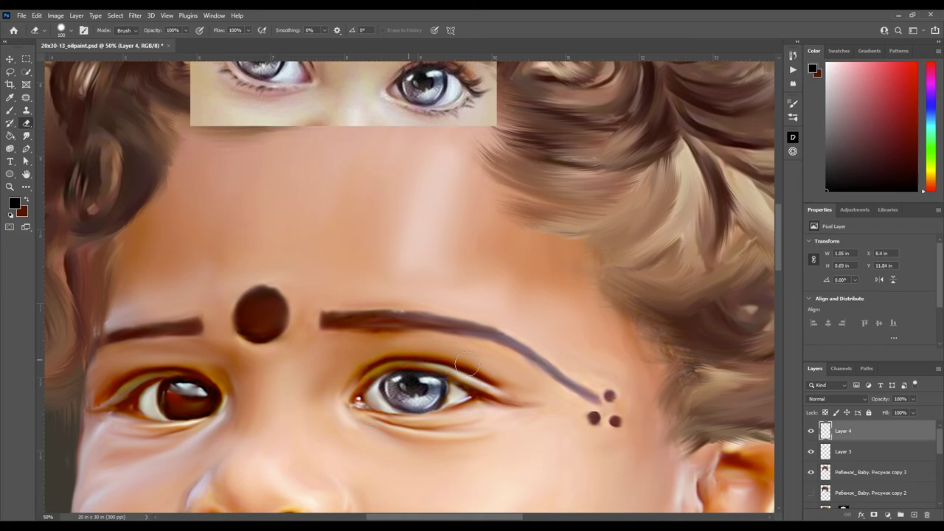
{"action": "key", "text": "r"}
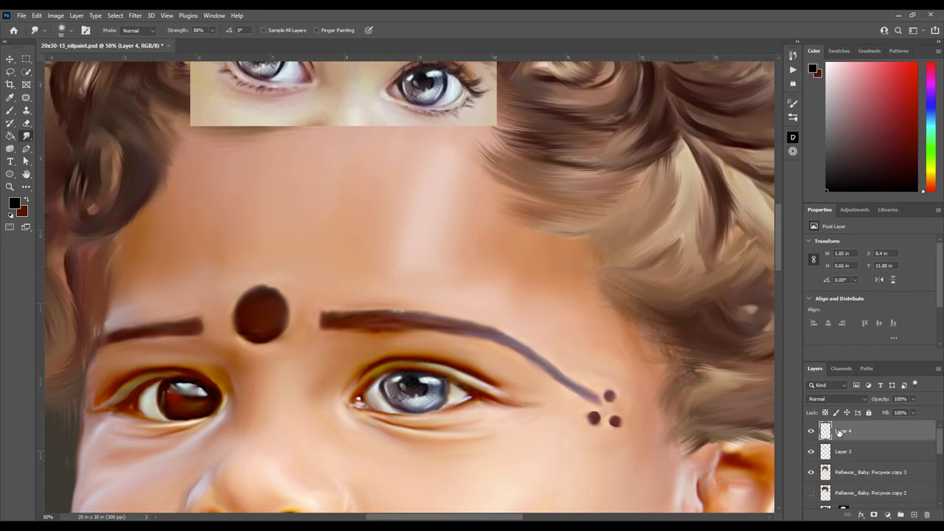
Copy the blue eye onto the child's other eye and try a different blend for it.
{"action": "left_click_drag", "start_coordinate": [417, 391], "coordinate": [188, 399]}
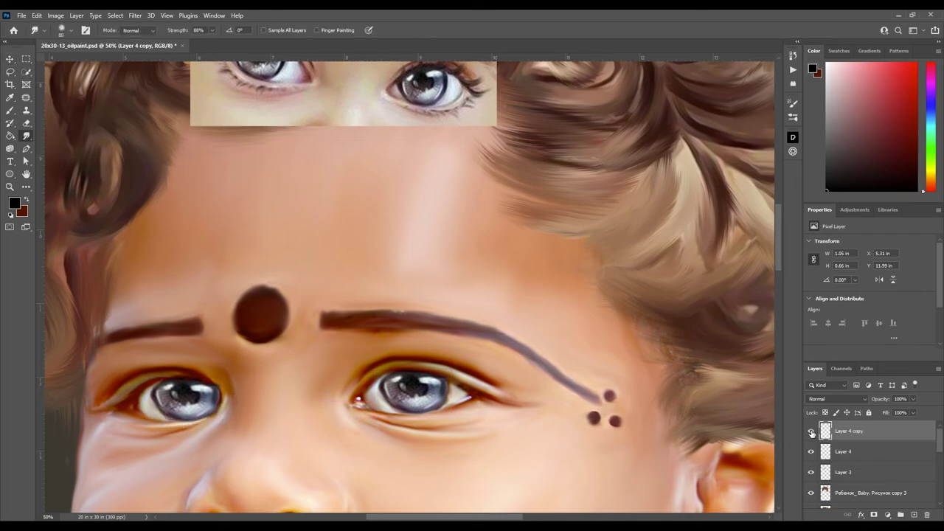
{"action": "key", "text": "e"}
{"action": "key", "text": "alt+bracketleft"}
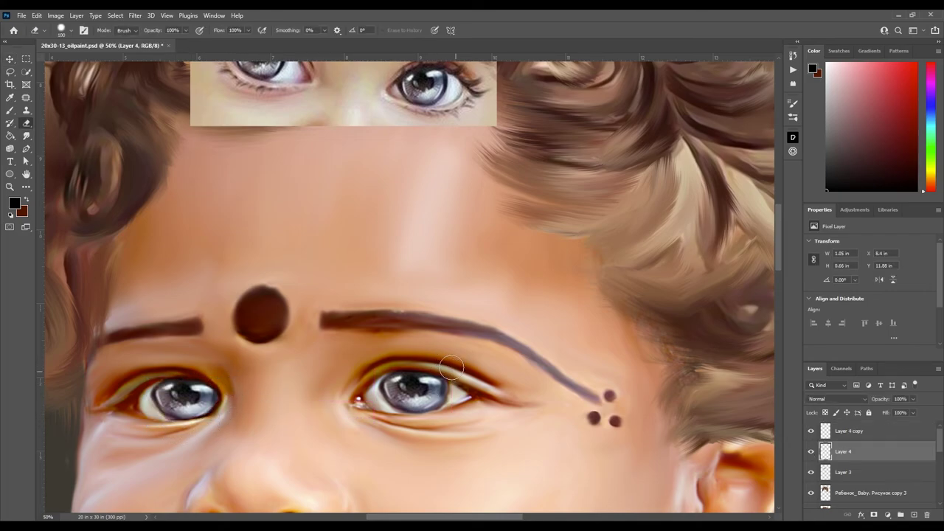
{"action": "key", "text": "v"}
{"action": "scroll", "coordinate": [821, 398], "scroll_direction": "down", "scroll_amount": 8}
{"action": "scroll", "coordinate": [820, 398], "scroll_direction": "down", "scroll_amount": 4}
{"action": "scroll", "coordinate": [821, 398], "scroll_direction": "up", "scroll_amount": 2}
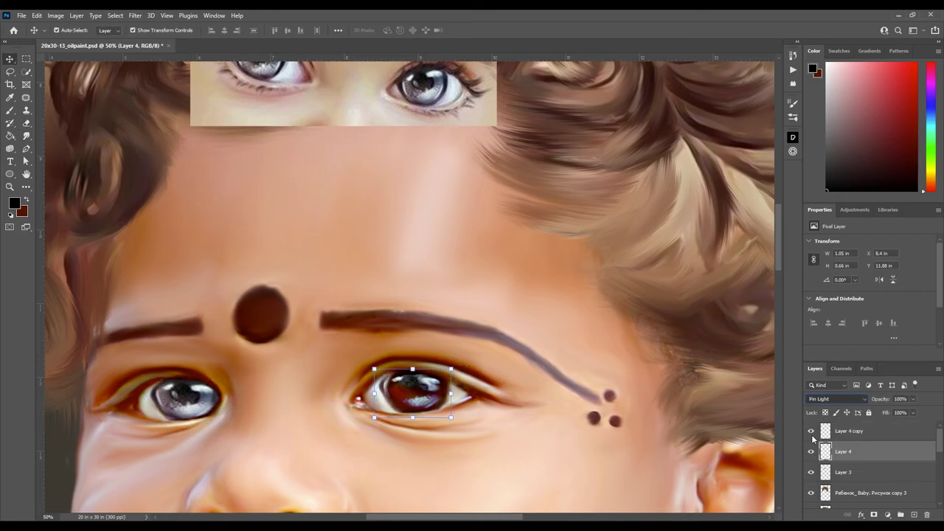
{"action": "scroll", "coordinate": [821, 399], "scroll_direction": "up", "scroll_amount": 3}
{"action": "scroll", "coordinate": [821, 398], "scroll_direction": "up", "scroll_amount": 7}
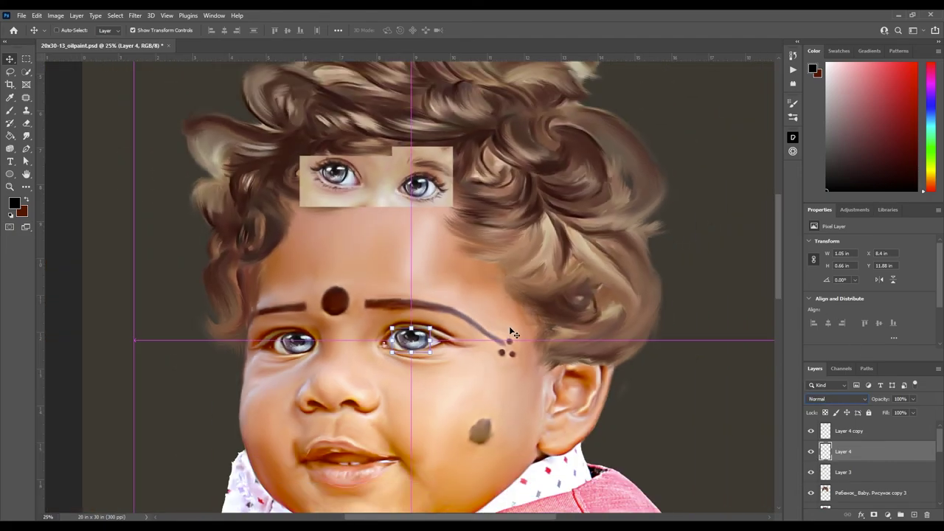
Compare the eyes with the blue eye hidden and shown, then readjust the right eye's size.
{"action": "key", "text": "ctrl+u"}
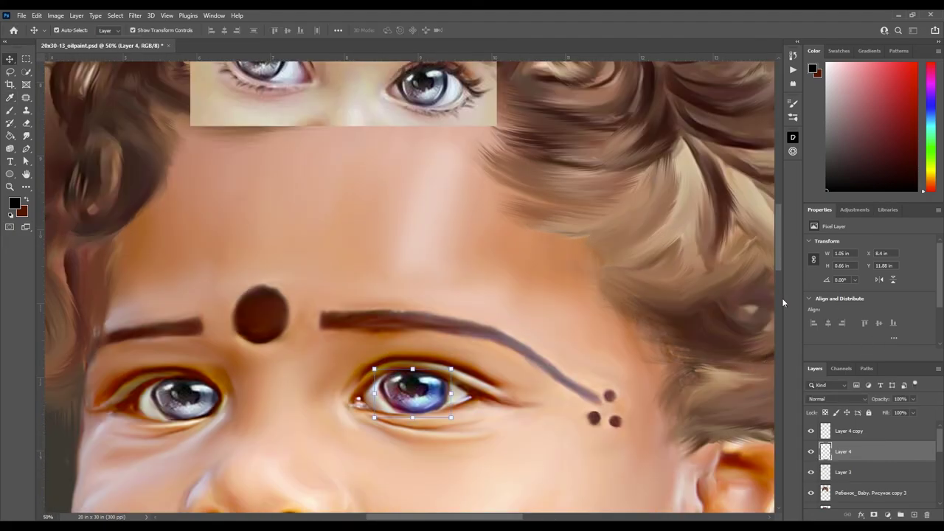
{"action": "key", "text": "alt+bracketright"}
{"action": "key", "text": "v"}
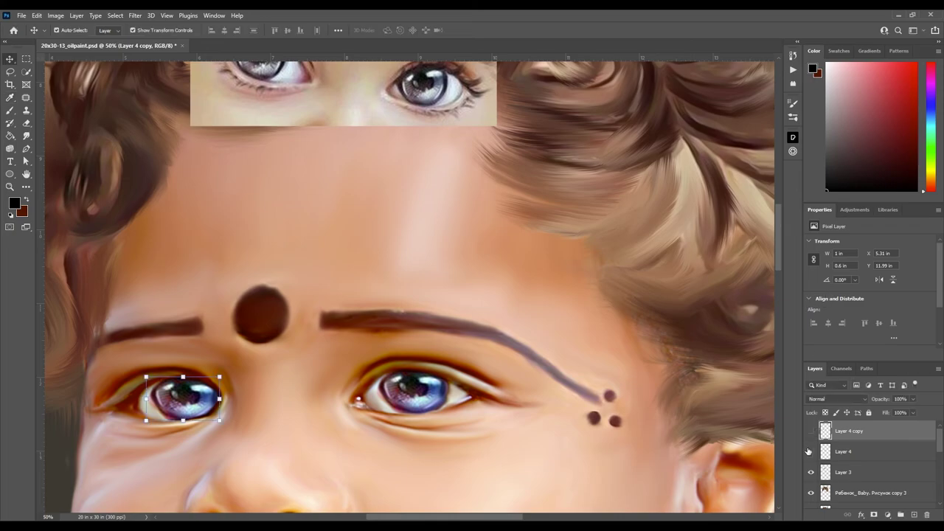
{"action": "left_click", "coordinate": [812, 451]}
{"action": "left_click", "coordinate": [812, 451]}
{"action": "left_click", "coordinate": [812, 451]}
{"action": "left_click", "coordinate": [841, 451]}
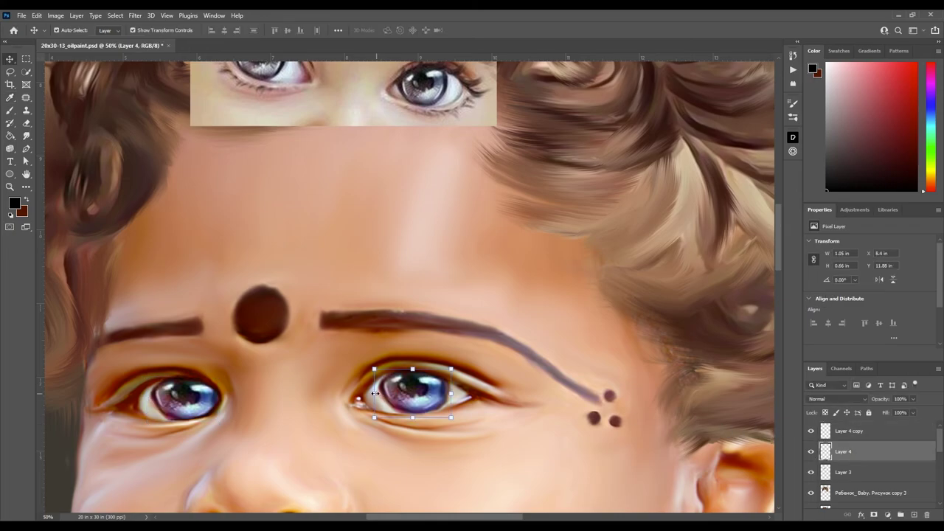
{"action": "key", "text": "ctrl+t"}
{"action": "key", "text": "Return"}
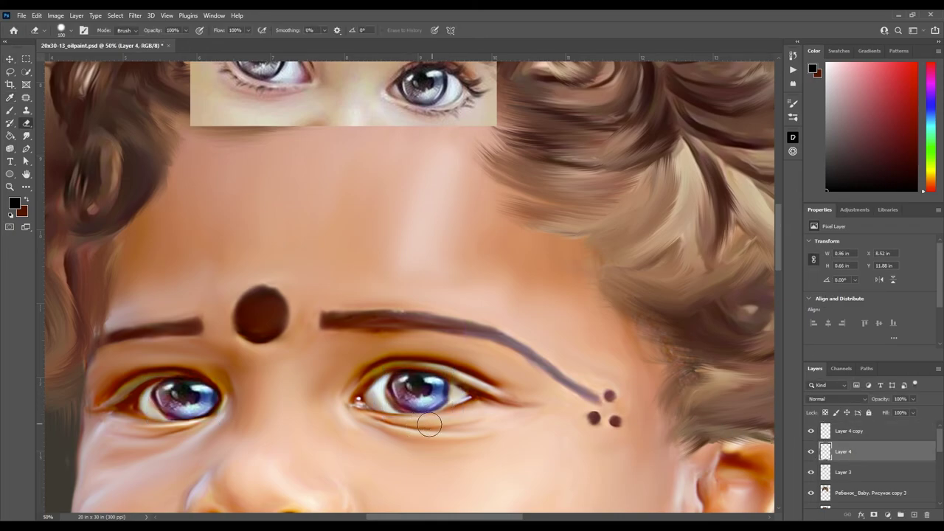
Smudge the right and left irises to soften both blue eyes.
{"action": "key", "text": "r"}
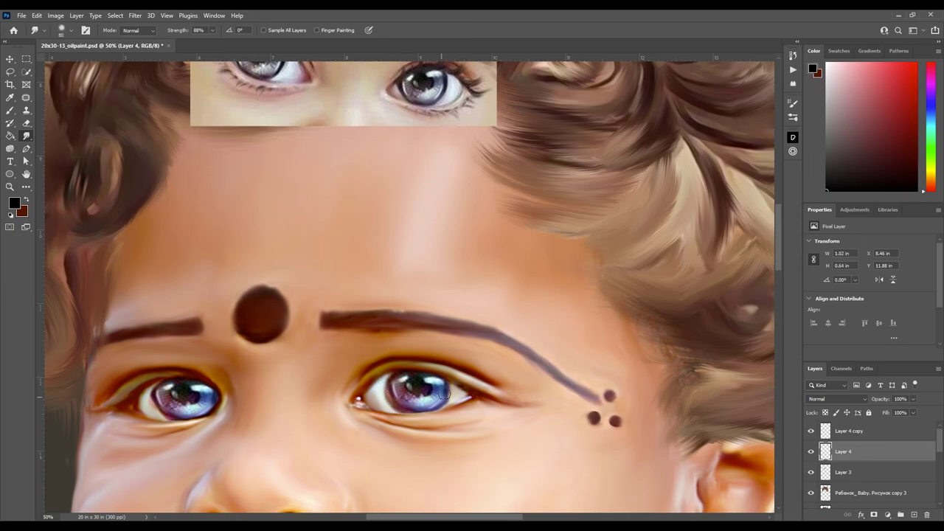
{"action": "mouse_move", "coordinate": [403, 410]}
{"action": "left_mouse_down"}
{"action": "mouse_move", "coordinate": [408, 399]}
{"action": "mouse_move", "coordinate": [400, 403]}
{"action": "mouse_move", "coordinate": [493, 411]}
{"action": "left_mouse_up"}
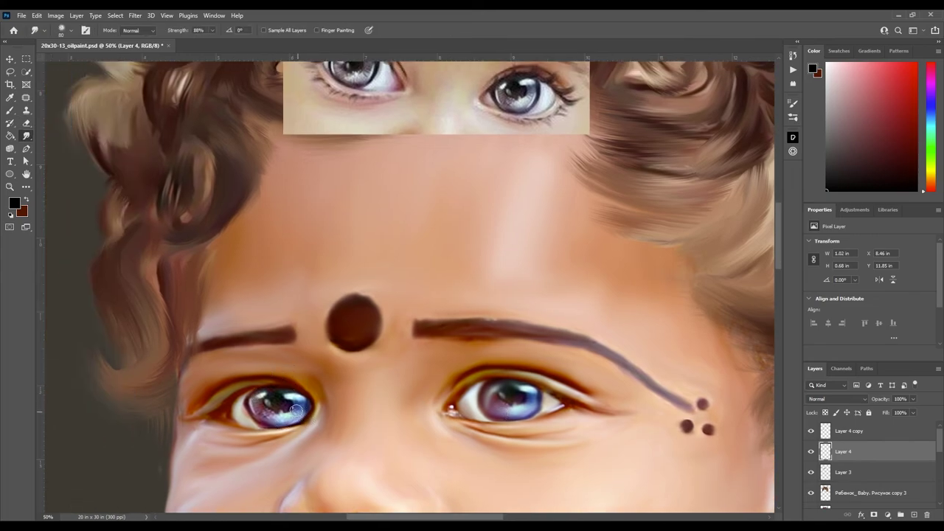
{"action": "key", "text": "alt+bracketright"}
{"action": "key", "text": "e"}
{"action": "key", "text": "r"}
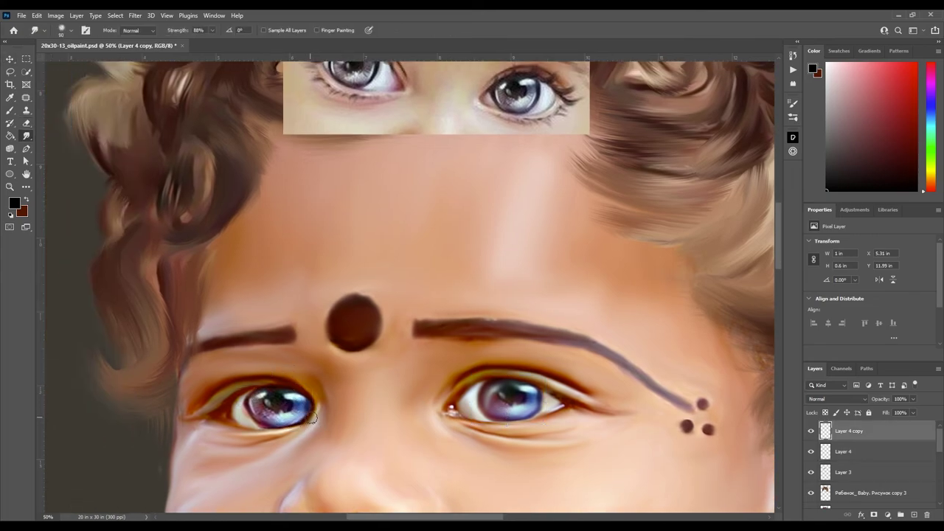
{"action": "mouse_move", "coordinate": [256, 434]}
{"action": "left_mouse_down"}
{"action": "mouse_move", "coordinate": [284, 410]}
{"action": "mouse_move", "coordinate": [273, 406]}
{"action": "mouse_move", "coordinate": [291, 413]}
{"action": "mouse_move", "coordinate": [280, 428]}
{"action": "left_mouse_up"}
Place the eye layer over both eyes and tint the irises with Hue and Color blend modes.
{"action": "key", "text": "ctrl+minus"}
{"action": "key", "text": "v"}
{"action": "key", "text": "alt+bracketleft"}
{"action": "key", "text": "alt+bracketleft"}
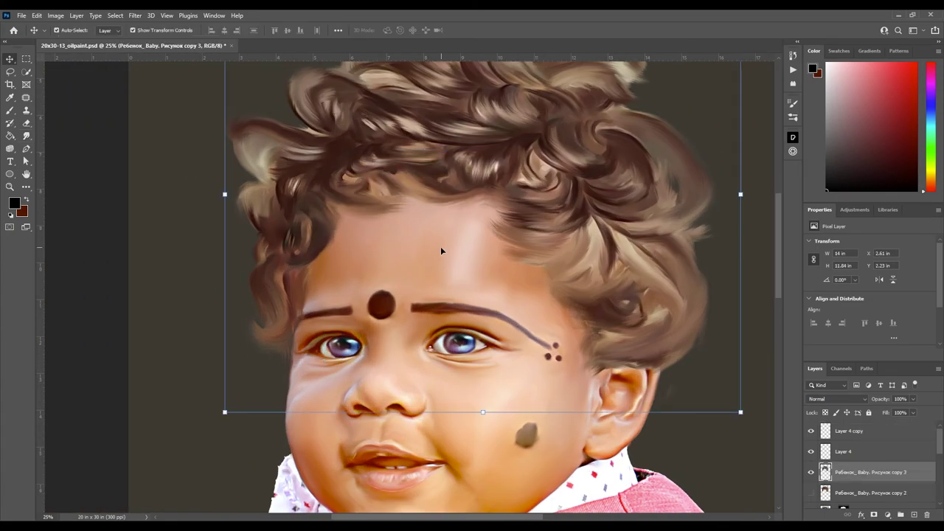
{"action": "left_click_drag", "start_coordinate": [440, 247], "coordinate": [401, 345]}
{"action": "key", "text": "alt+shift+u"}
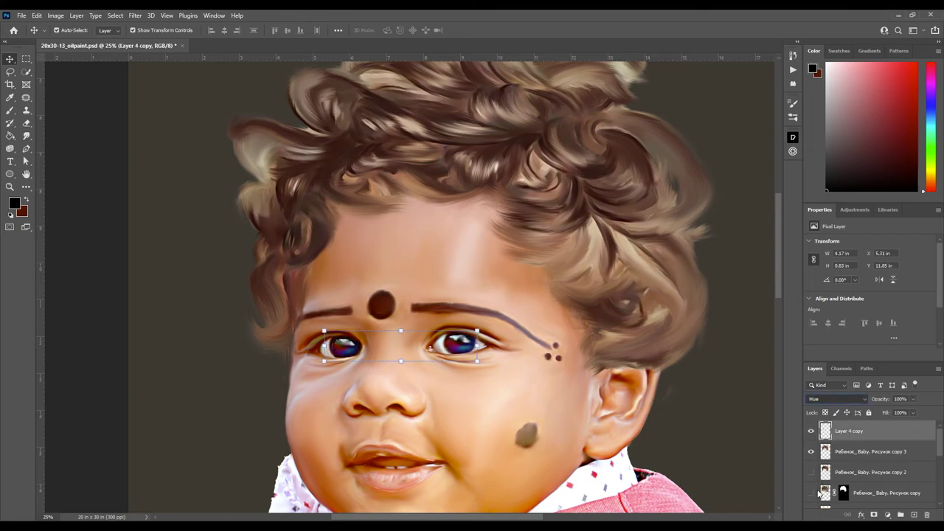
{"action": "key", "text": "alt+shift+c"}
{"action": "key", "text": "i"}
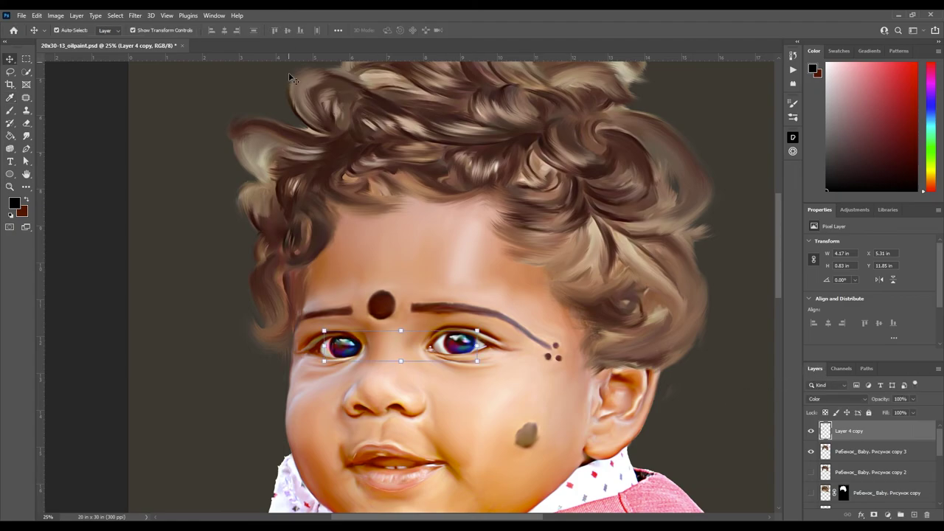
{"action": "key", "text": "e"}
Zoom in and undo then redo the eye colour change to compare, keeping the blue.
{"action": "key", "text": "ctrl+plus"}
{"action": "key", "text": "ctrl+plus"}
{"action": "key", "text": "v"}
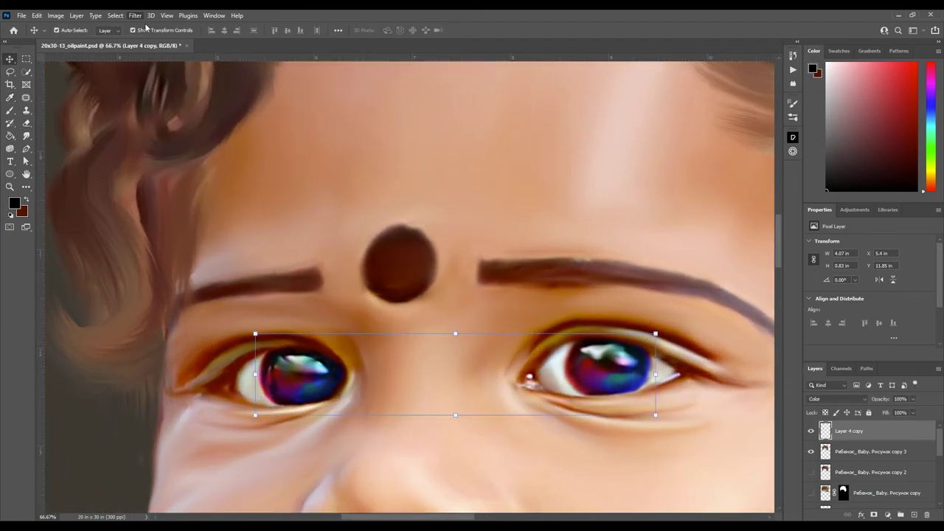
{"action": "key", "text": "h"}
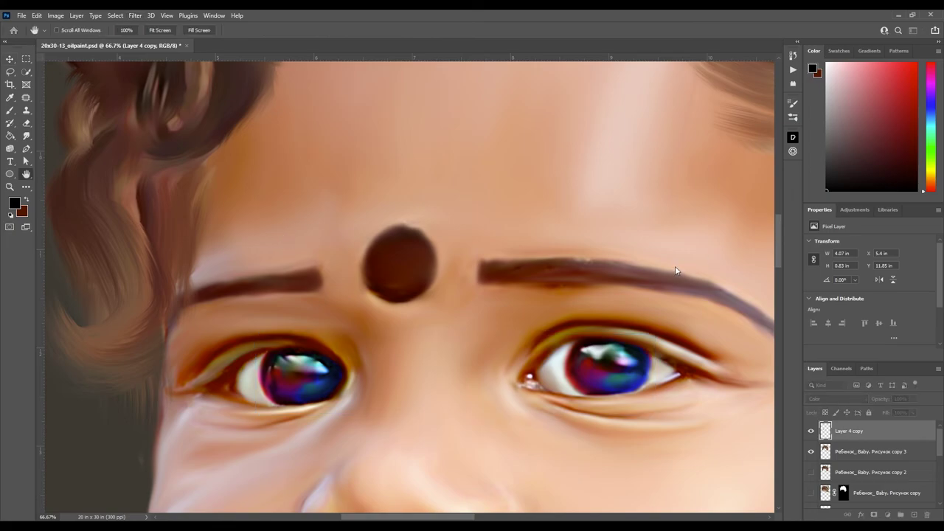
{"action": "key", "text": "ctrl+z"}
{"action": "key", "text": "ctrl+shift+z"}
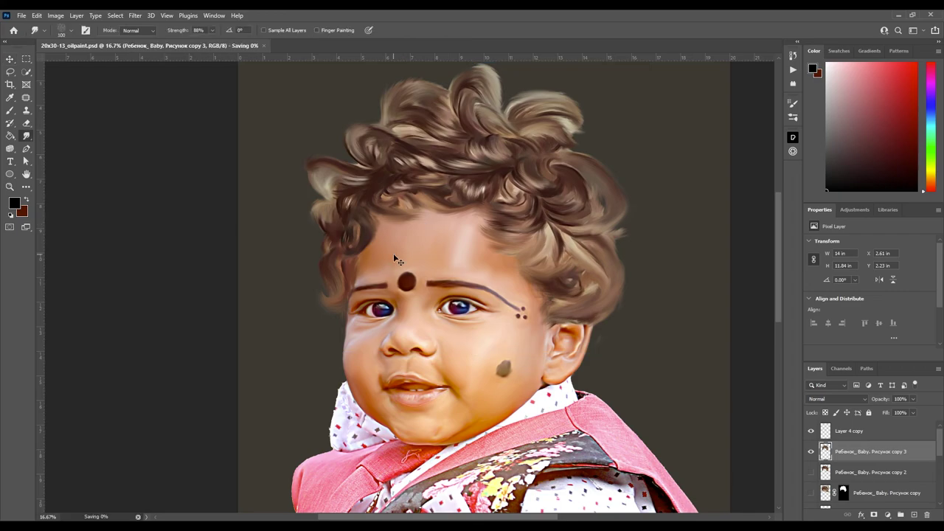
{"action": "key", "text": "ctrl+plus"}
{"action": "key", "text": "ctrl+plus"}
{"action": "key", "text": "ctrl+plus"}
Rename the eye colour layer to 'eye color'.
{"action": "left_click", "coordinate": [844, 435]}
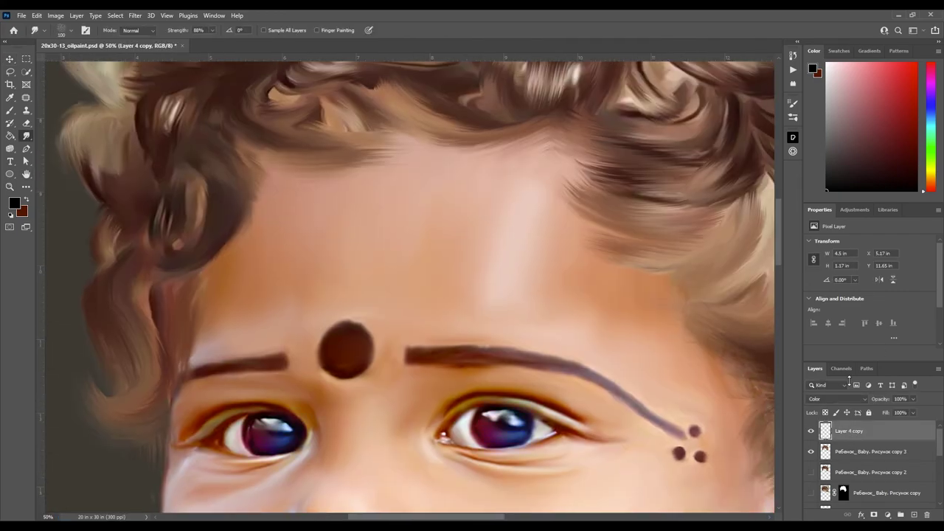
{"action": "double_click", "coordinate": [848, 430]}
{"action": "type", "text": "eye color"}
{"action": "key", "text": "Return"}
Select the painted child layer and pan across the hair, then zoom out to the whole portrait.
{"action": "scroll", "coordinate": [400, 358], "scroll_direction": "up", "scroll_amount": 5}
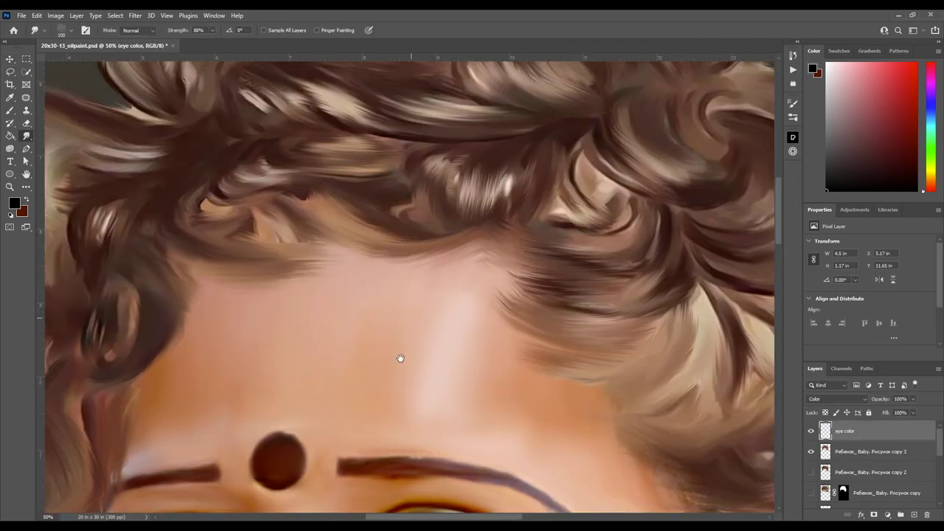
{"action": "key", "text": "alt+bracketleft"}
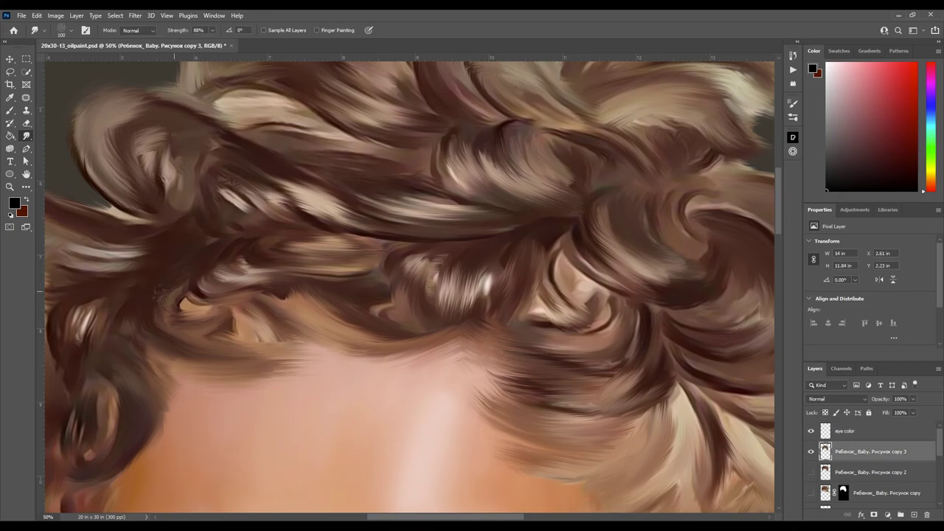
{"action": "left_click_drag", "start_coordinate": [377, 385], "coordinate": [236, 328]}
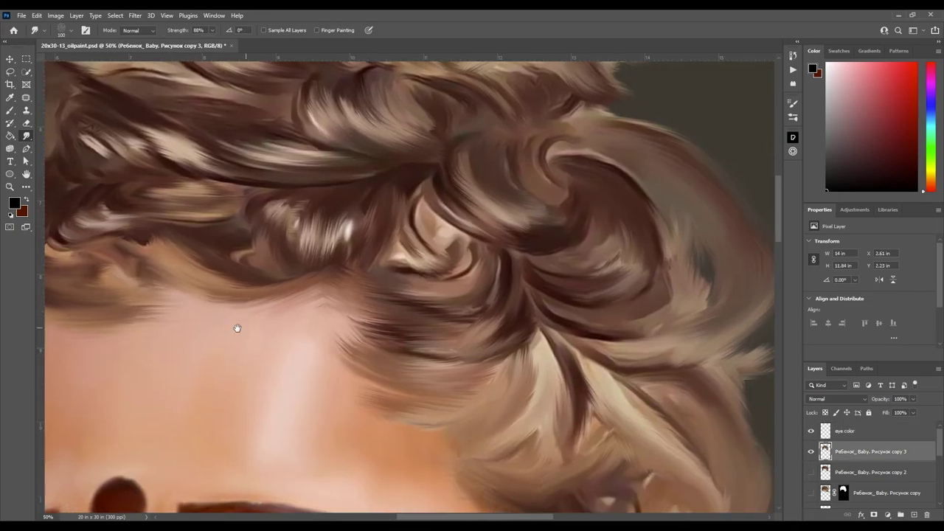
{"action": "key", "text": "ctrl+minus"}
{"action": "key", "text": "ctrl+minus"}
{"action": "key", "text": "ctrl+minus"}
{"action": "key", "text": "ctrl+minus"}
{"action": "key", "text": "i"}
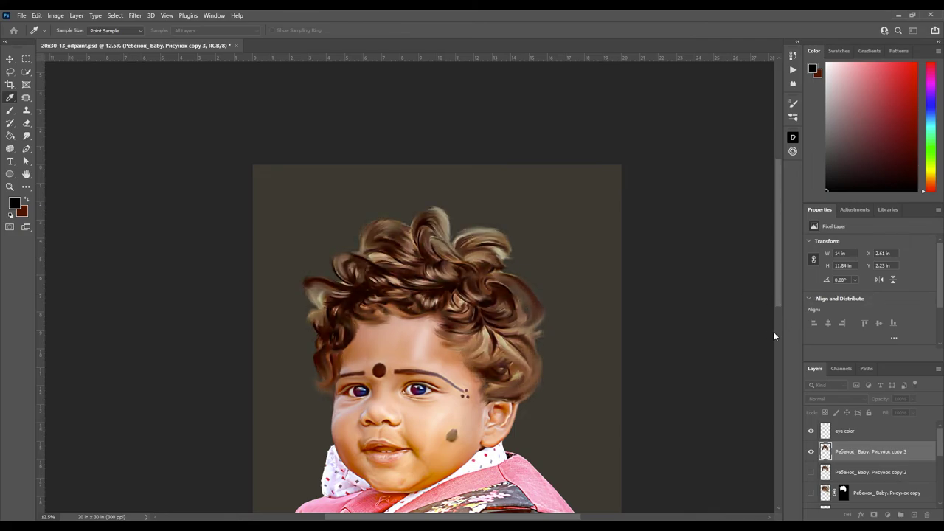
Send the abstract orange-and-green paint image behind the child and commit its canvas-filling size.
{"action": "key", "text": "v"}
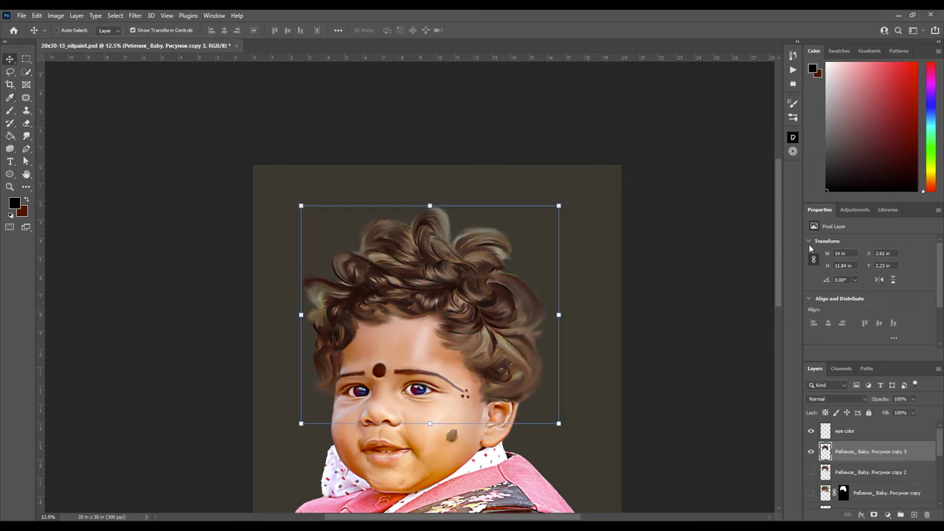
{"action": "key", "text": "i"}
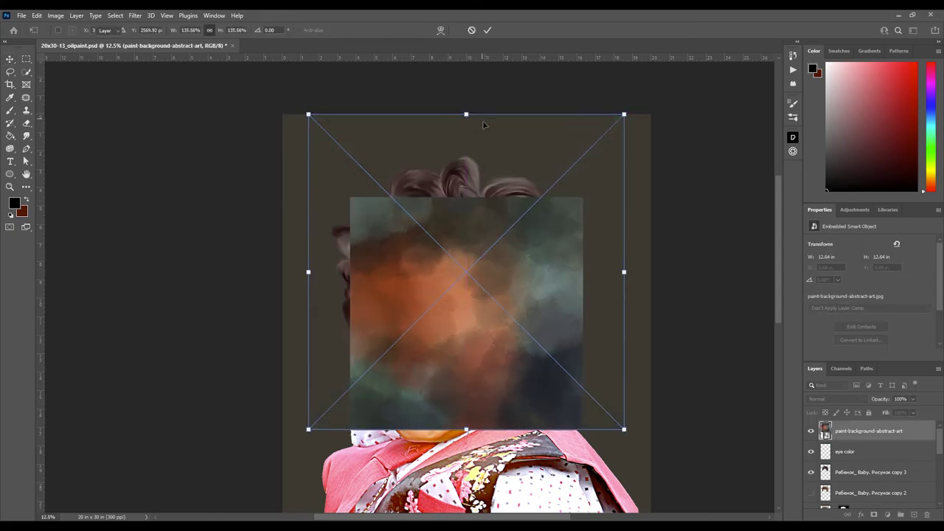
{"action": "key", "text": "ctrl+bracketleft"}
{"action": "key", "text": "ctrl+bracketleft"}
{"action": "key", "text": "ctrl+bracketleft"}
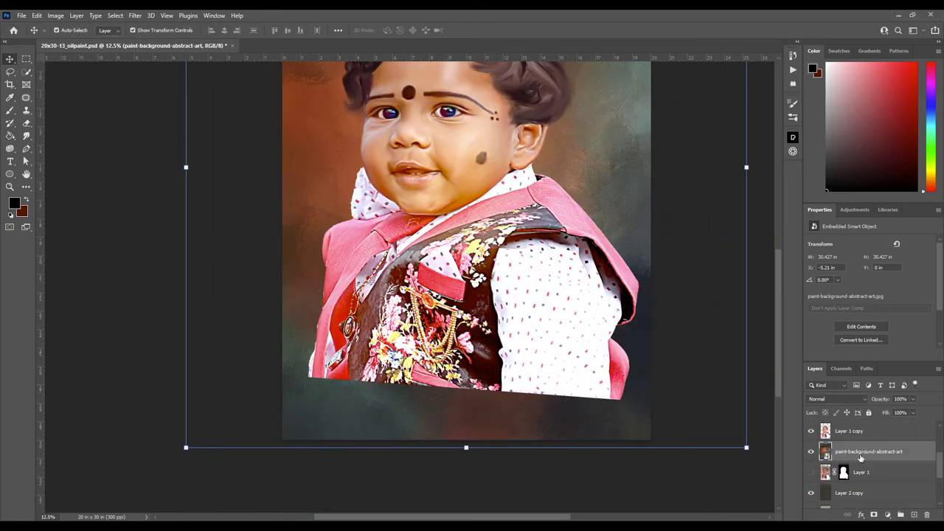
{"action": "key", "text": "Return"}
{"action": "key", "text": "ctrl+0"}
Adjust the abstract backdrop's tones with Curves and select the child layer Layer 1 copy.
{"action": "key", "text": "ctrl+m"}
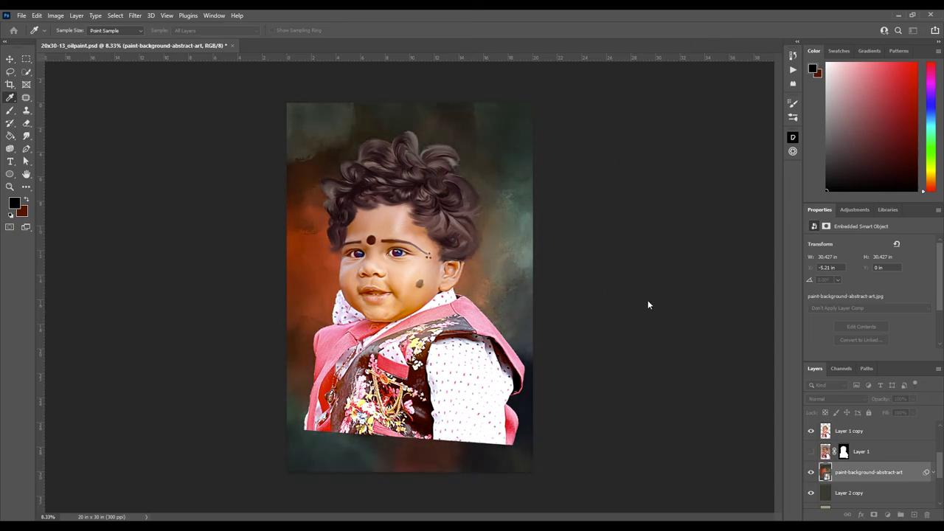
{"action": "key", "text": "Return"}
{"action": "left_click", "coordinate": [842, 431]}
{"action": "scroll", "coordinate": [841, 438], "scroll_direction": "up", "scroll_amount": 1}
Duplicate the child layer, save the document, and softly erase the bottom of the clothing.
{"action": "key", "text": "ctrl+j"}
{"action": "key", "text": "ctrl+s"}
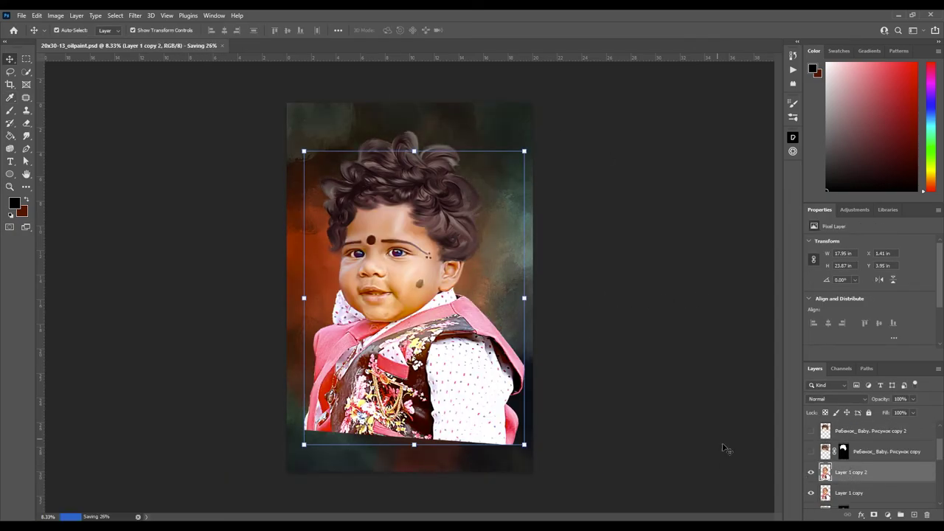
{"action": "key", "text": "e"}
{"action": "left_click_drag", "start_coordinate": [337, 438], "coordinate": [516, 424]}
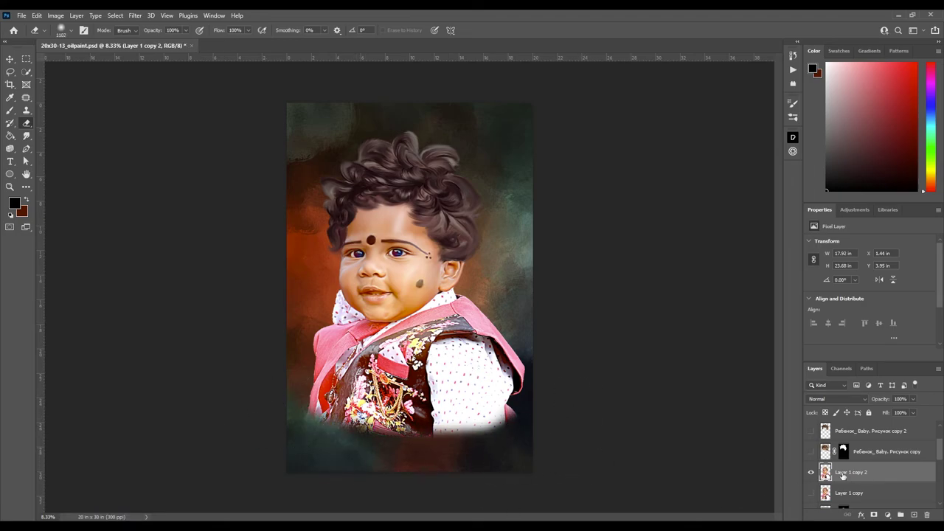
Trace a Pen path along the collar and shoulders of the duplicate child layer.
{"action": "key", "text": "p"}
{"action": "left_click_drag", "start_coordinate": [455, 286], "coordinate": [398, 324]}
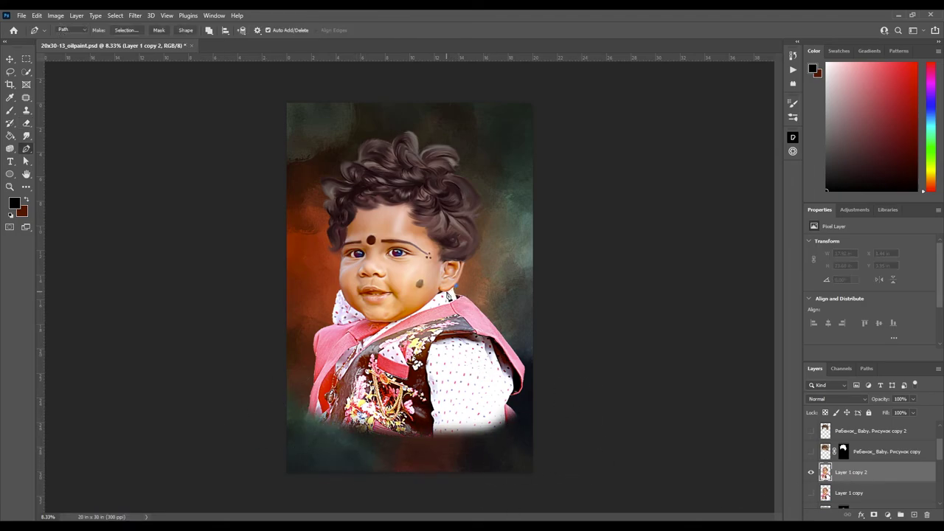
{"action": "key", "text": "ctrl+plus"}
{"action": "key", "text": "ctrl+plus"}
{"action": "key", "text": "ctrl+plus"}
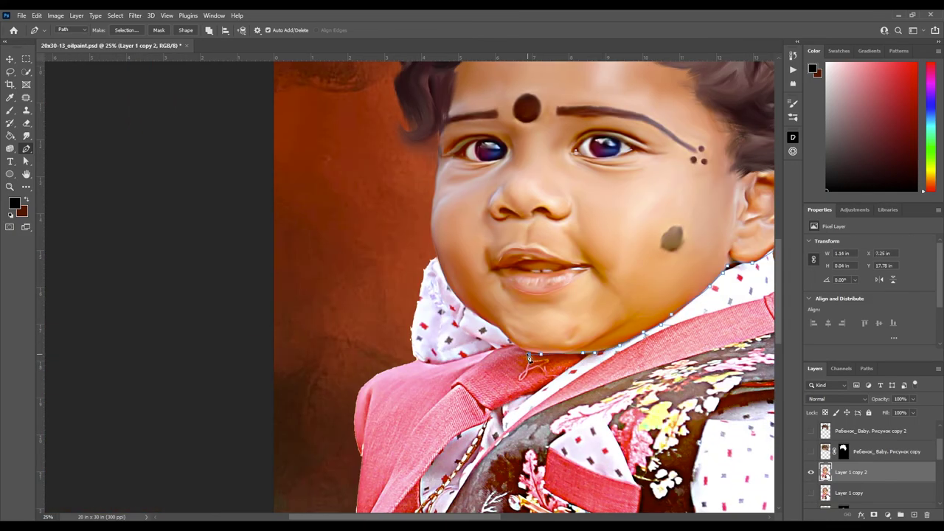
{"action": "scroll", "coordinate": [595, 337], "scroll_direction": "down", "scroll_amount": 10}
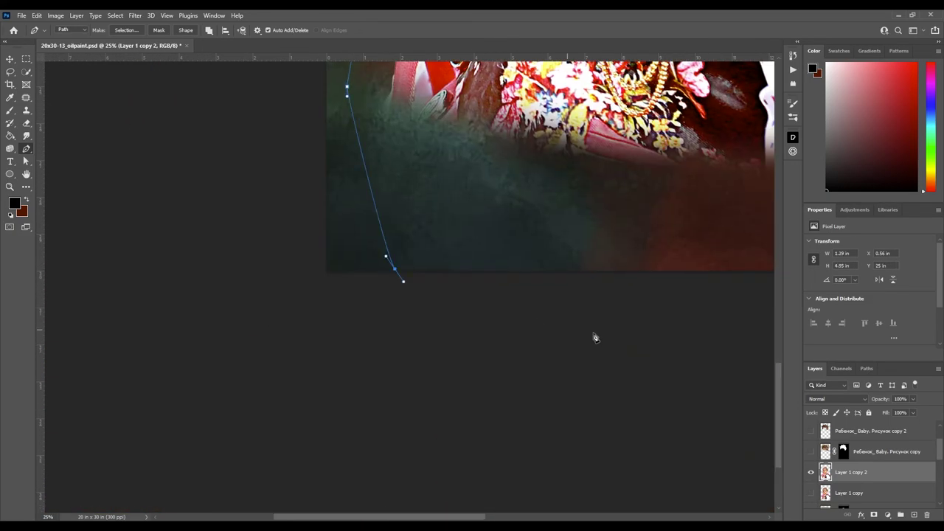
{"action": "scroll", "coordinate": [575, 325], "scroll_direction": "right", "scroll_amount": 6}
{"action": "scroll", "coordinate": [564, 311], "scroll_direction": "up", "scroll_amount": 10}
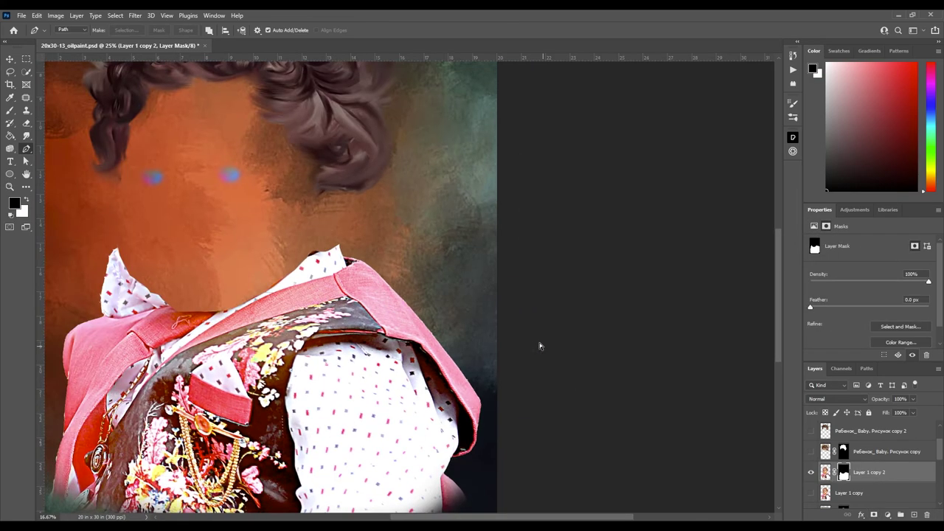
{"action": "key", "text": "ctrl+minus"}
{"action": "key", "text": "ctrl+minus"}
{"action": "left_click", "coordinate": [842, 467]}
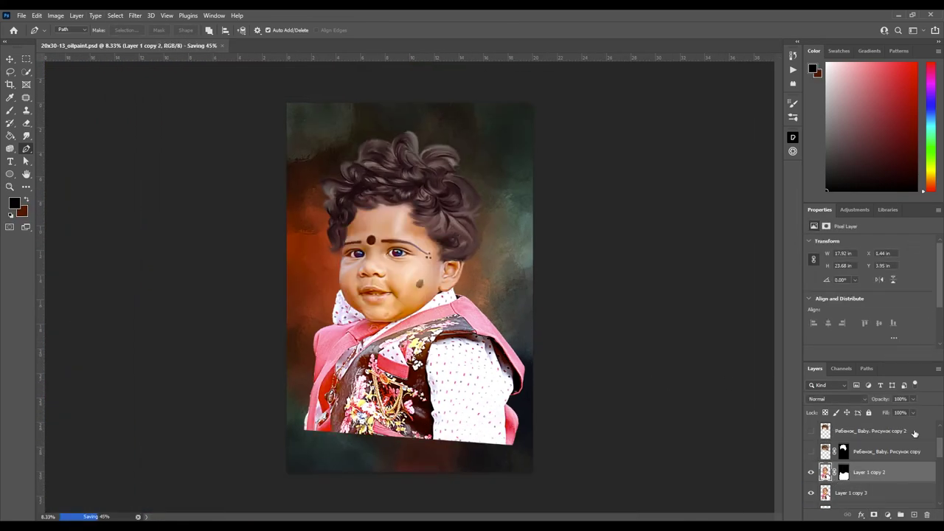
{"action": "key", "text": "space"}
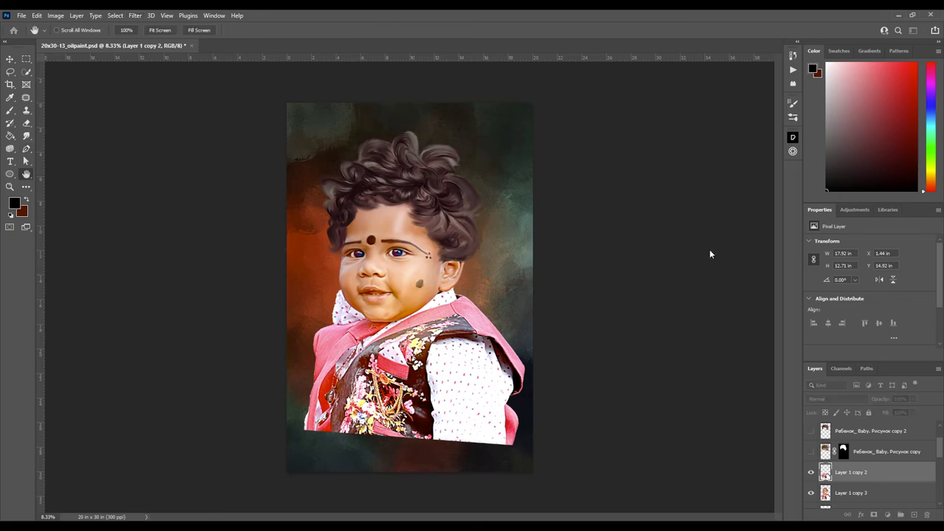
{"action": "key", "text": "ctrl+plus"}
Inspect the child's pink jacket, floral vest and dotted shirt, alternating between the Hand and Pen tools.
{"action": "left_click_drag", "start_coordinate": [413, 310], "coordinate": [483, 174]}
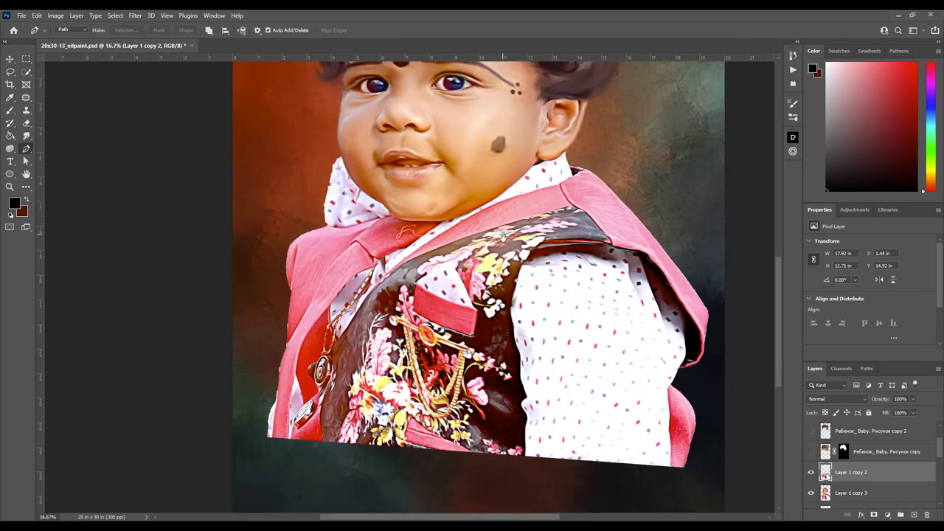
{"action": "key", "text": "space"}
{"action": "scroll", "coordinate": [627, 359], "scroll_direction": "up", "scroll_amount": 5}
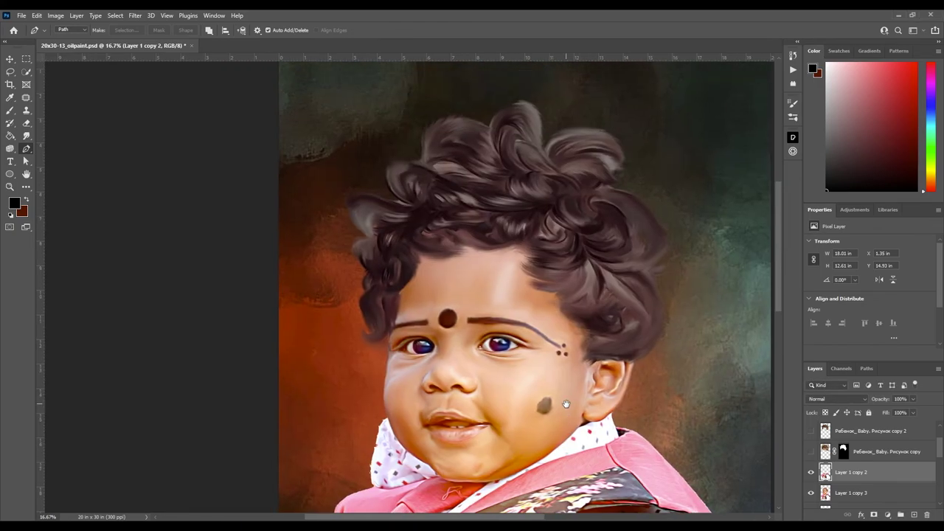
{"action": "key", "text": "ctrl+minus"}
{"action": "key", "text": "ctrl+minus"}
{"action": "key", "text": "ctrl+plus"}
{"action": "key", "text": "ctrl+plus"}
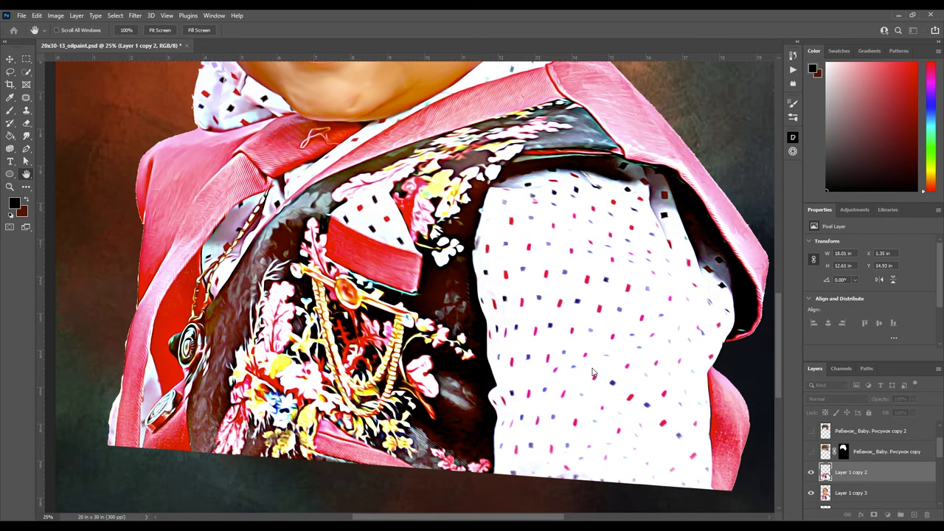
{"action": "key", "text": "p"}
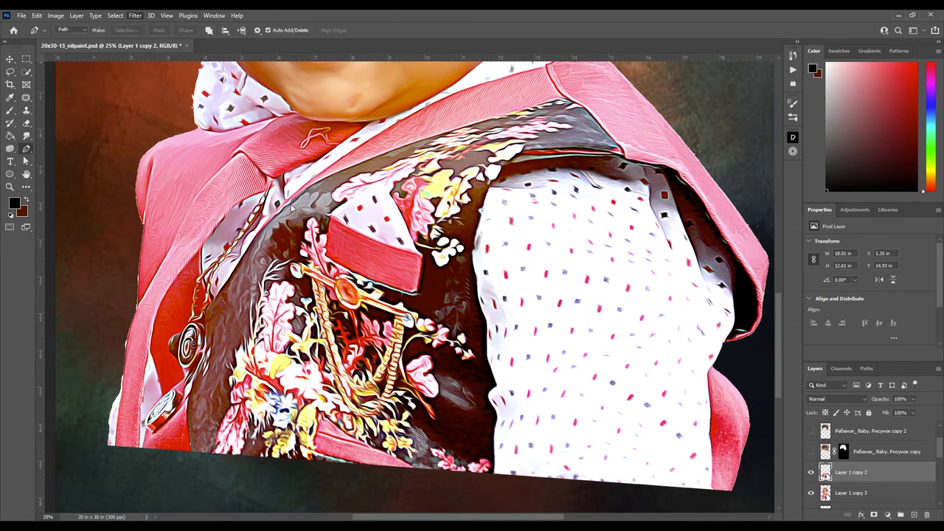
{"action": "key", "text": "space"}
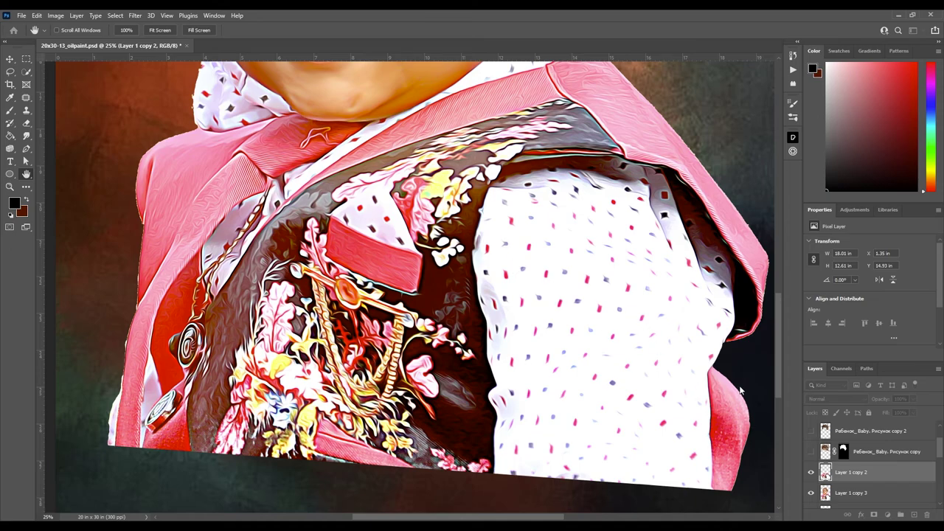
{"action": "key", "text": "p"}
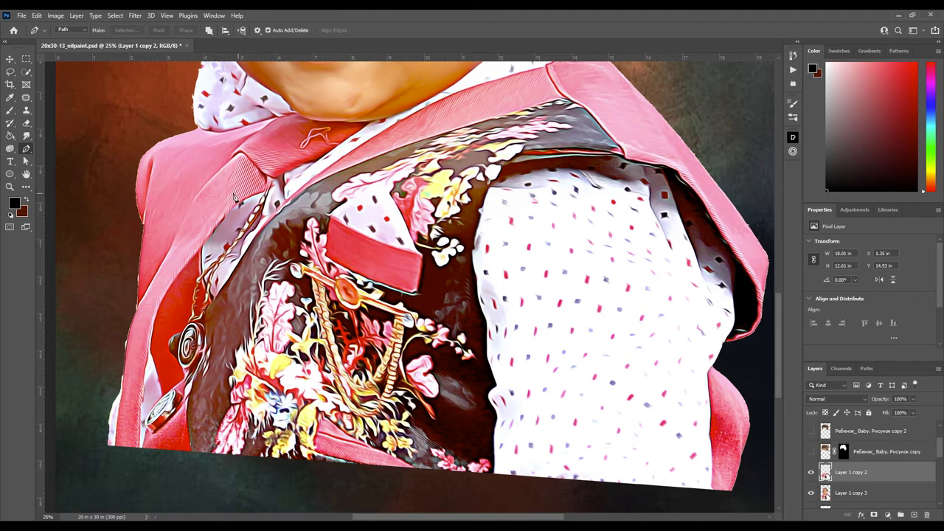
Select Layer 1 copy 3, switch to the Brush tool, and add a white layer mask to it.
{"action": "left_click", "coordinate": [26, 136]}
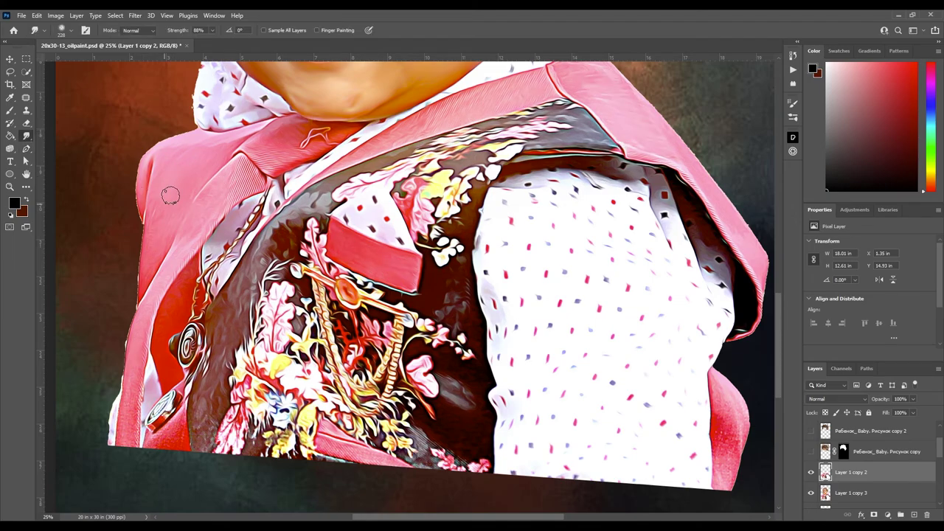
{"action": "key", "text": "ctrl+plus"}
{"action": "mouse_move", "coordinate": [309, 204]}
{"action": "left_mouse_down"}
{"action": "mouse_move", "coordinate": [160, 251]}
{"action": "mouse_move", "coordinate": [427, 185]}
{"action": "left_mouse_up"}
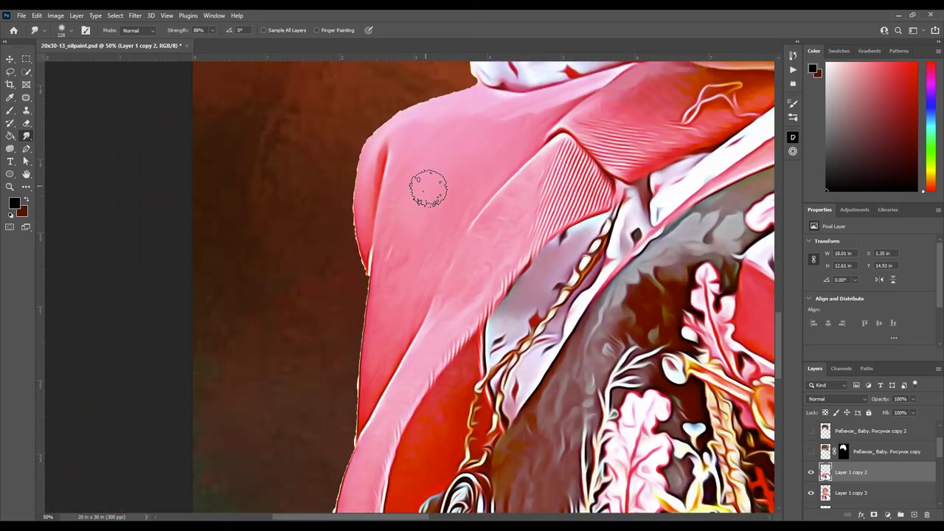
{"action": "scroll", "coordinate": [433, 225], "scroll_direction": "up", "scroll_amount": 3}
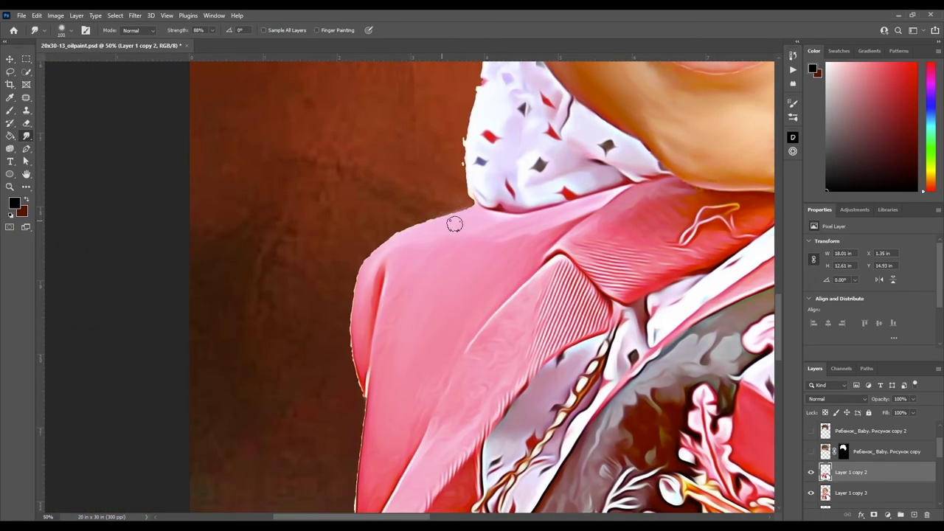
{"action": "left_click", "coordinate": [850, 493]}
{"action": "scroll", "coordinate": [390, 293], "scroll_direction": "down", "scroll_amount": 4}
{"action": "key", "text": "b"}
{"action": "key", "text": "ctrl+shift+m"}
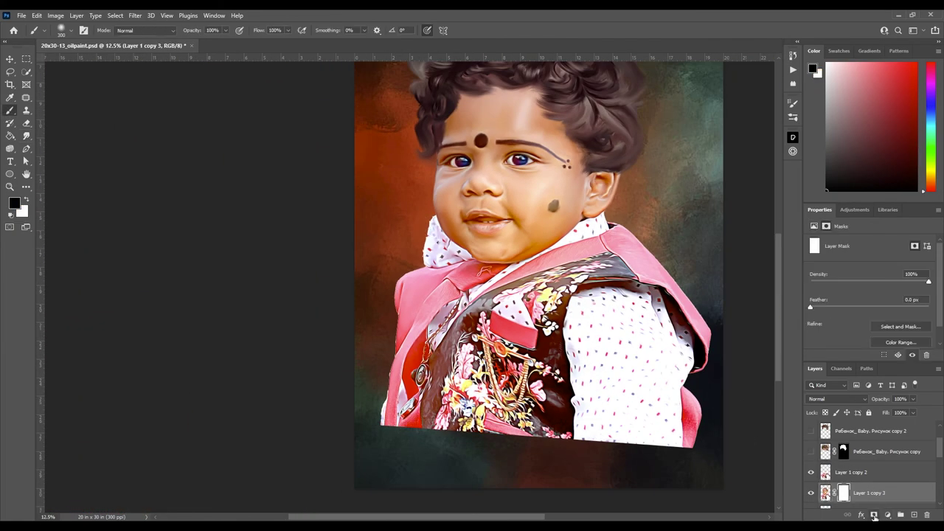
{"action": "left_click_drag", "start_coordinate": [418, 243], "coordinate": [396, 372]}
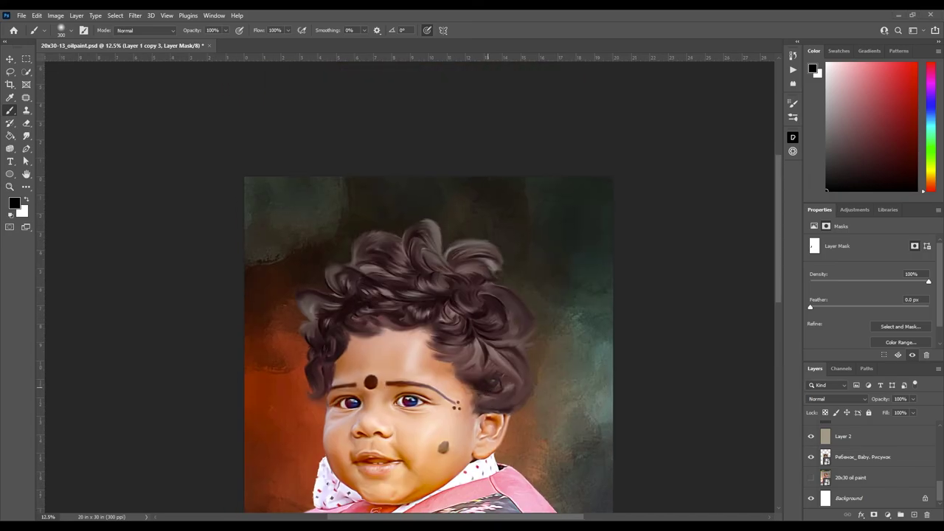
Erase a strip along the hair top and smudge dark strands over the light patch.
{"action": "key", "text": "e"}
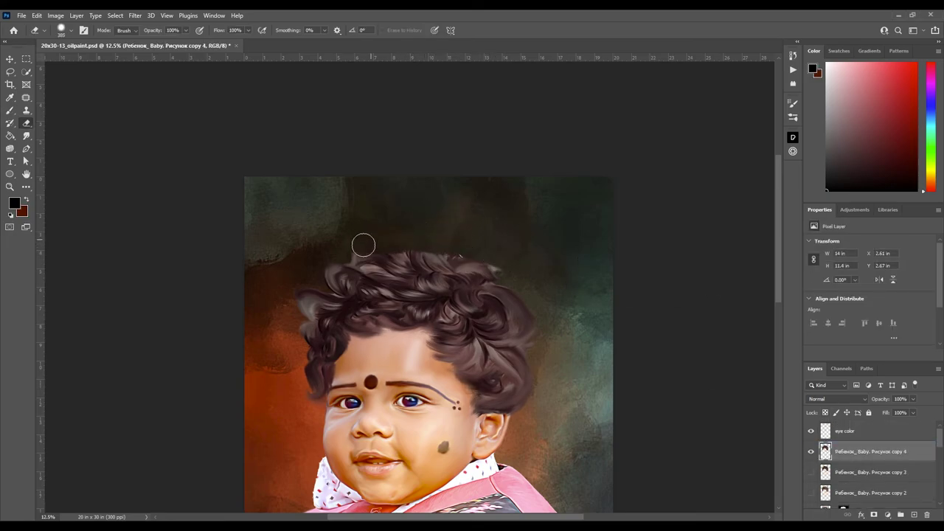
{"action": "left_click_drag", "start_coordinate": [363, 244], "coordinate": [384, 252]}
{"action": "key", "text": "ctrl+plus"}
{"action": "key", "text": "ctrl+plus"}
{"action": "key", "text": "ctrl+plus"}
{"action": "key", "text": "r"}
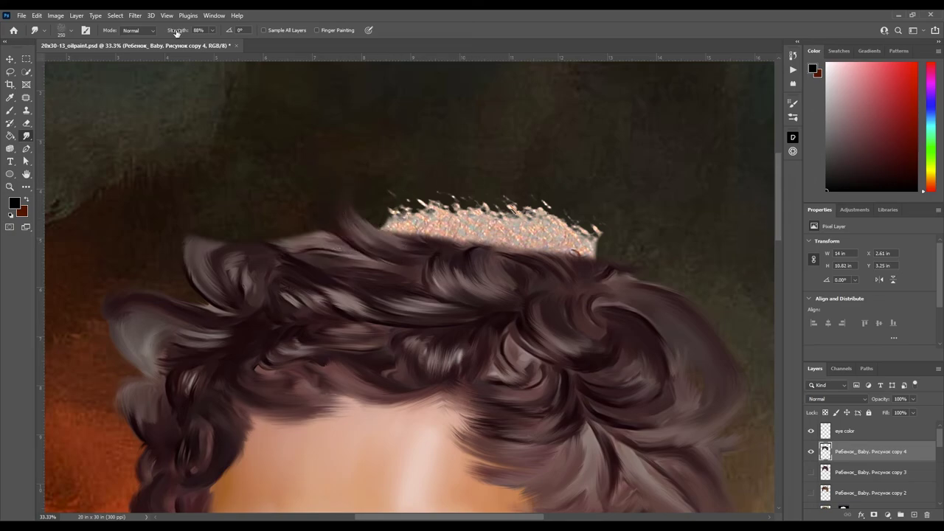
{"action": "mouse_move", "coordinate": [343, 239]}
{"action": "left_mouse_down"}
{"action": "mouse_move", "coordinate": [362, 228]}
{"action": "mouse_move", "coordinate": [337, 210]}
{"action": "left_mouse_up"}
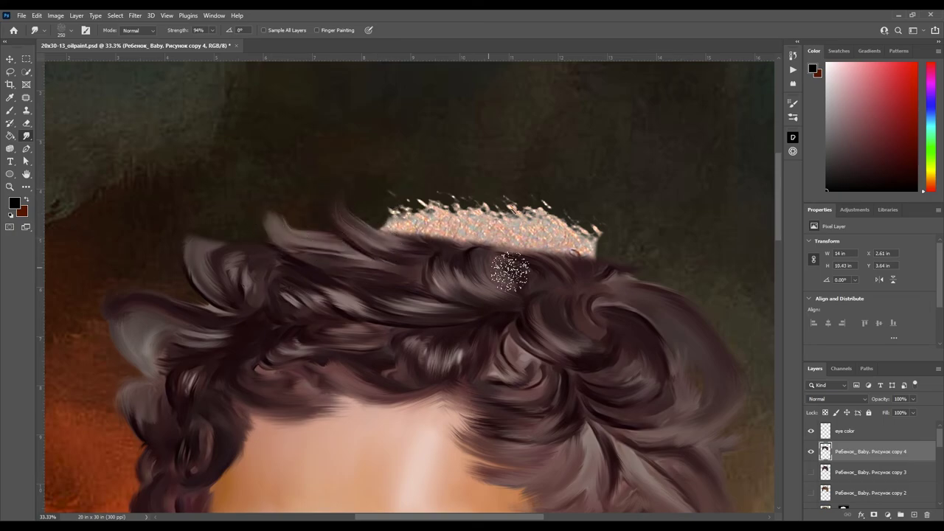
{"action": "mouse_move", "coordinate": [506, 263]}
{"action": "left_mouse_down"}
{"action": "mouse_move", "coordinate": [480, 236]}
{"action": "mouse_move", "coordinate": [542, 224]}
{"action": "left_mouse_up"}
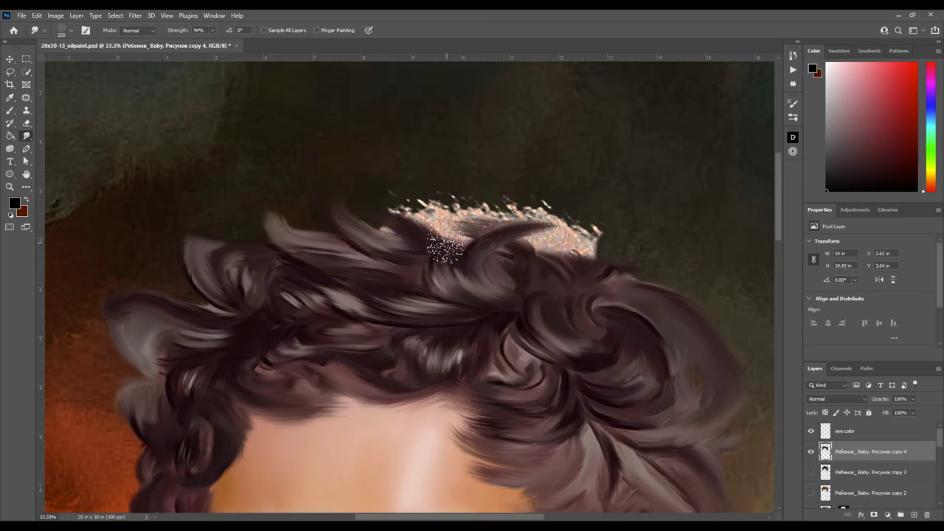
{"action": "key", "text": "ctrl+z"}
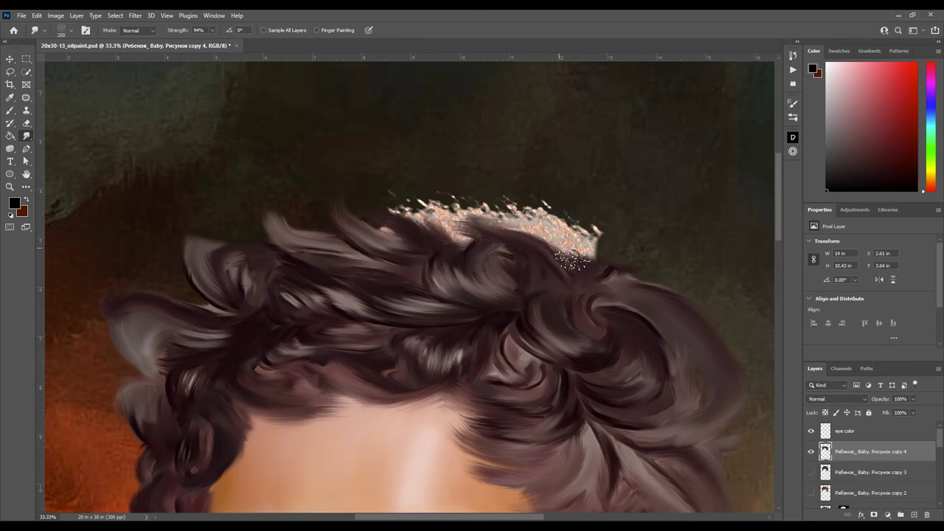
{"action": "left_click_drag", "start_coordinate": [461, 255], "coordinate": [376, 201]}
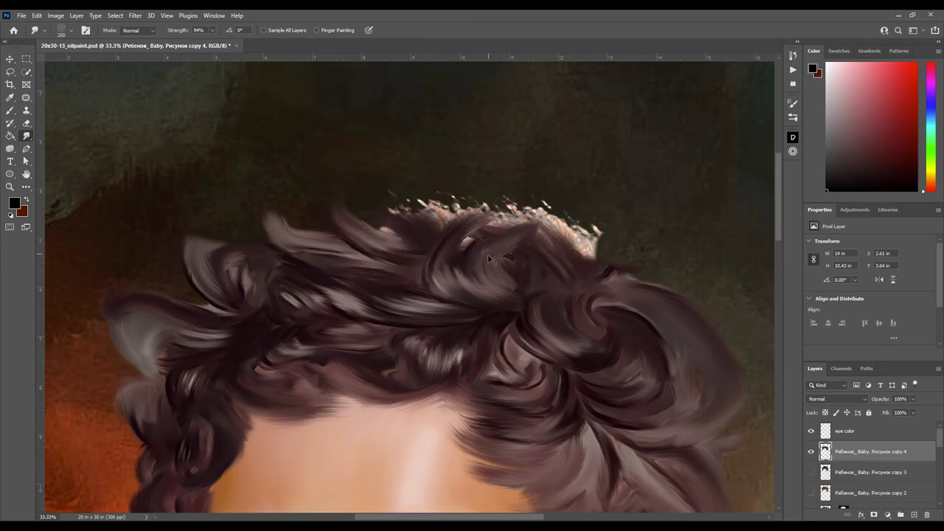
Paint black on Layer 1 copy 3's mask to hide the light specks above the hair.
{"action": "left_click_drag", "start_coordinate": [568, 263], "coordinate": [632, 269]}
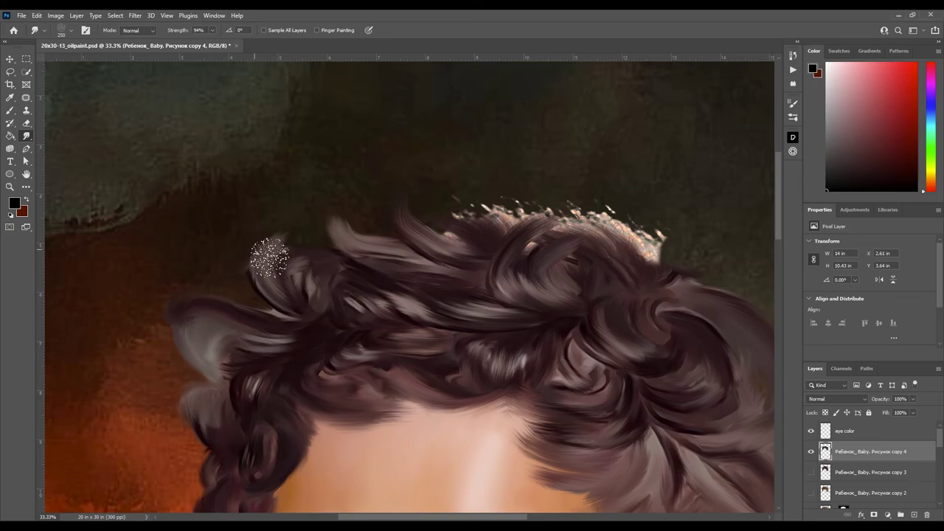
{"action": "scroll", "coordinate": [476, 291], "scroll_direction": "right", "scroll_amount": 5}
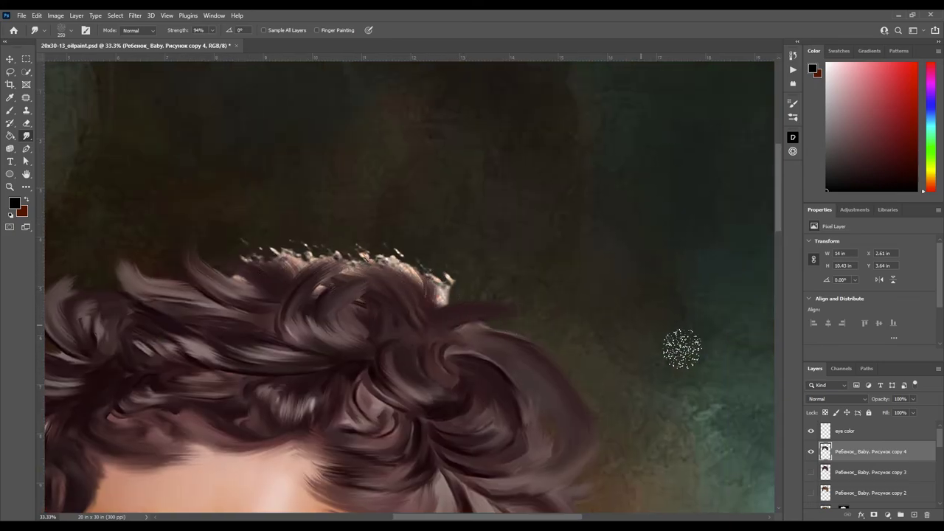
{"action": "scroll", "coordinate": [871, 465], "scroll_direction": "down", "scroll_amount": 5}
{"action": "left_click", "coordinate": [849, 461]}
{"action": "left_click", "coordinate": [844, 480]}
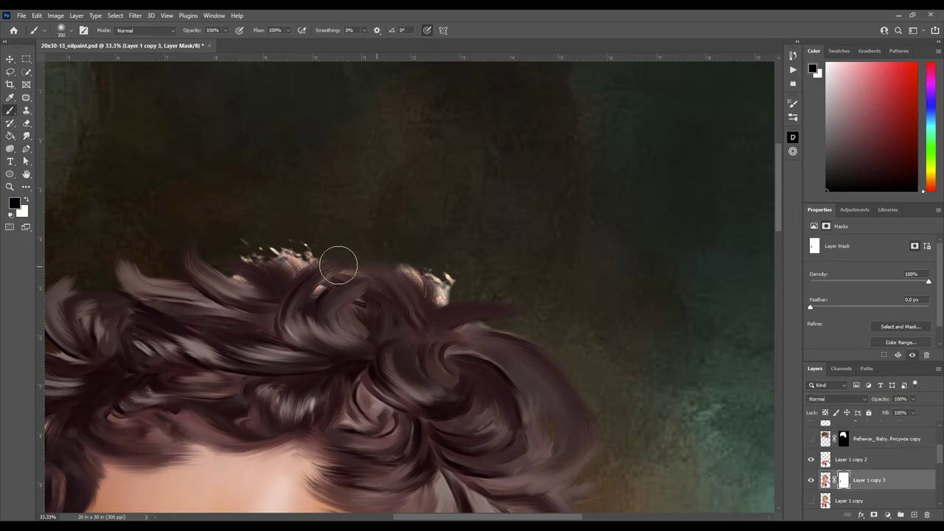
{"action": "key", "text": "b"}
{"action": "left_click_drag", "start_coordinate": [337, 261], "coordinate": [324, 275]}
On the painted portrait layer, smudge soft strands down the right hair edge.
{"action": "key", "text": "ctrl+minus"}
{"action": "key", "text": "ctrl+minus"}
{"action": "key", "text": "ctrl+minus"}
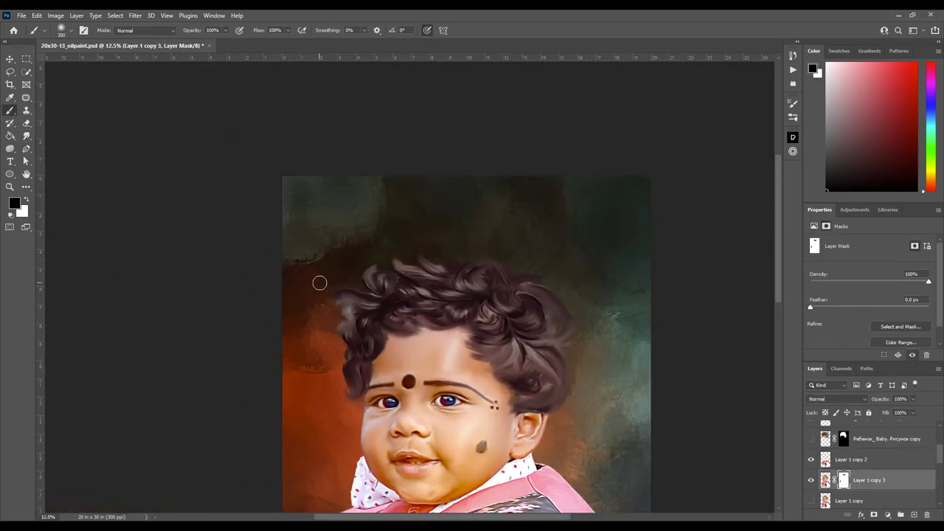
{"action": "scroll", "coordinate": [870, 465], "scroll_direction": "up", "scroll_amount": 5}
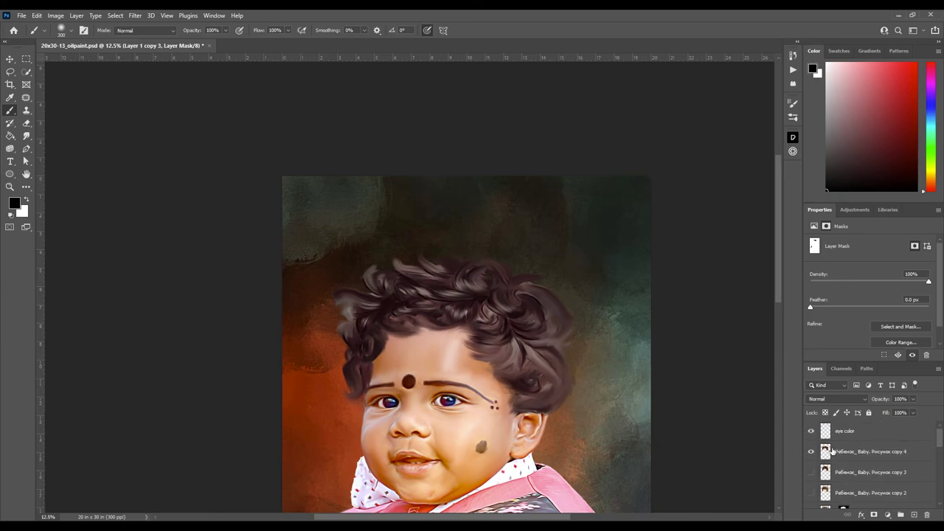
{"action": "left_click", "coordinate": [870, 451]}
{"action": "key", "text": "r"}
{"action": "key", "text": "ctrl+plus"}
{"action": "key", "text": "ctrl+plus"}
{"action": "key", "text": "ctrl+plus"}
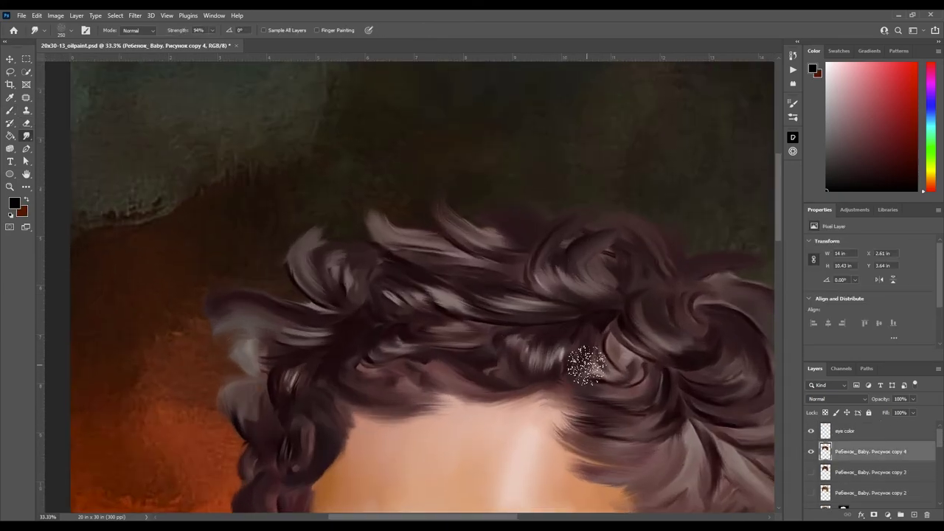
{"action": "left_click_drag", "start_coordinate": [425, 264], "coordinate": [404, 280]}
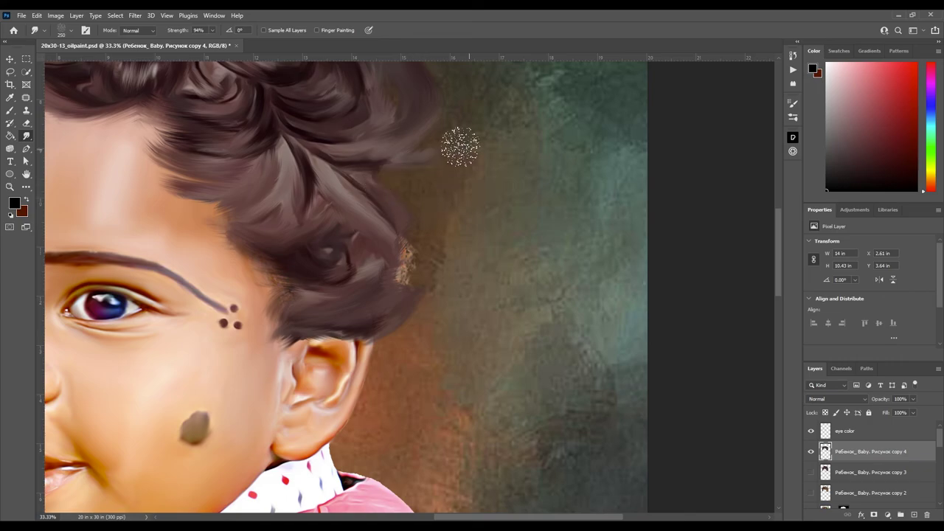
{"action": "left_click_drag", "start_coordinate": [391, 220], "coordinate": [413, 283]}
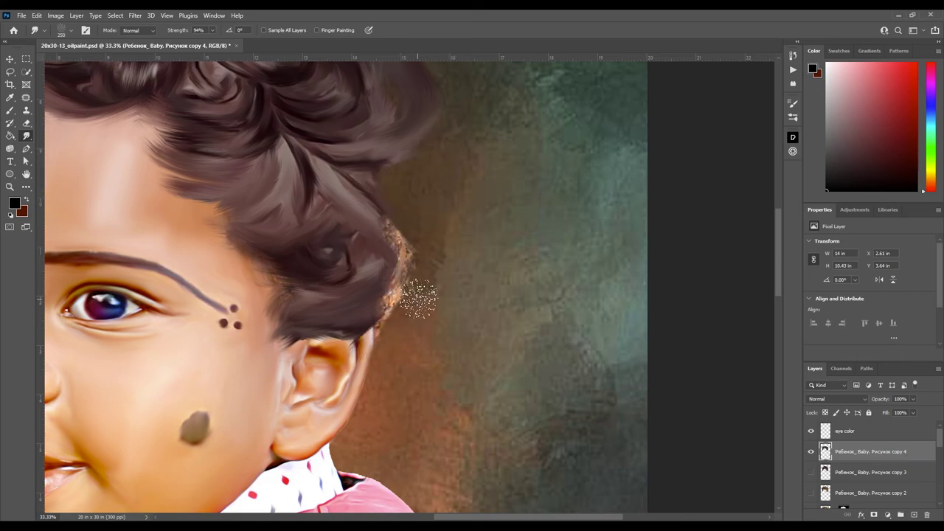
{"action": "left_click_drag", "start_coordinate": [375, 249], "coordinate": [402, 303]}
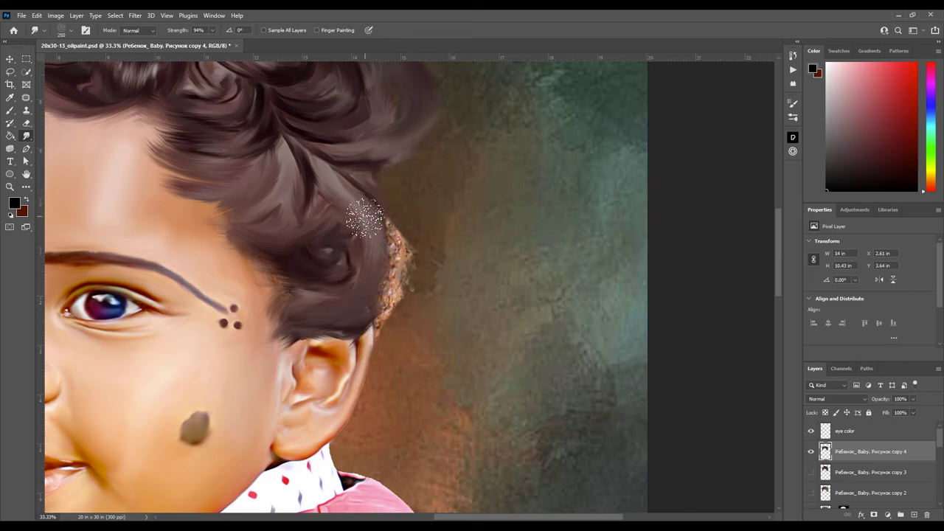
{"action": "left_click_drag", "start_coordinate": [362, 210], "coordinate": [397, 314]}
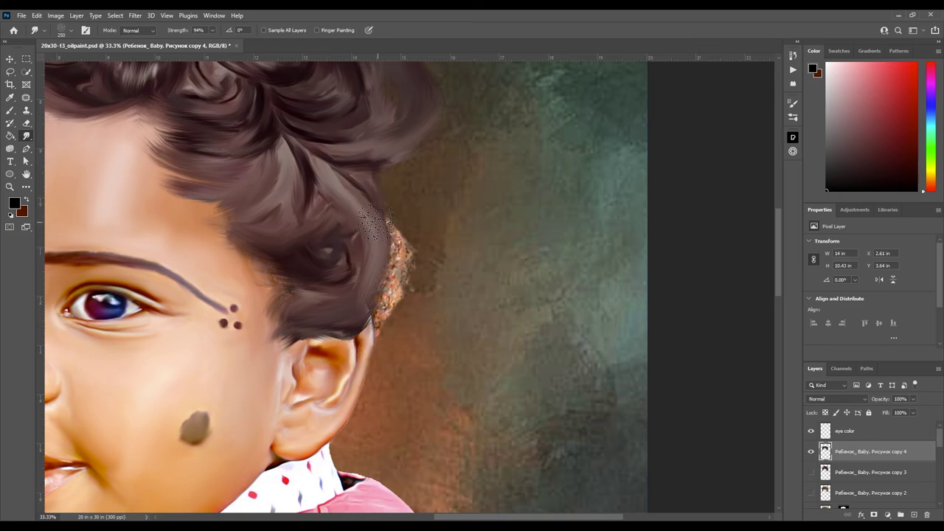
{"action": "left_click_drag", "start_coordinate": [376, 221], "coordinate": [394, 299]}
Paint black on Layer 1 copy 3's mask to hide the orange fringe beside the hair.
{"action": "left_click_drag", "start_coordinate": [373, 187], "coordinate": [270, 214]}
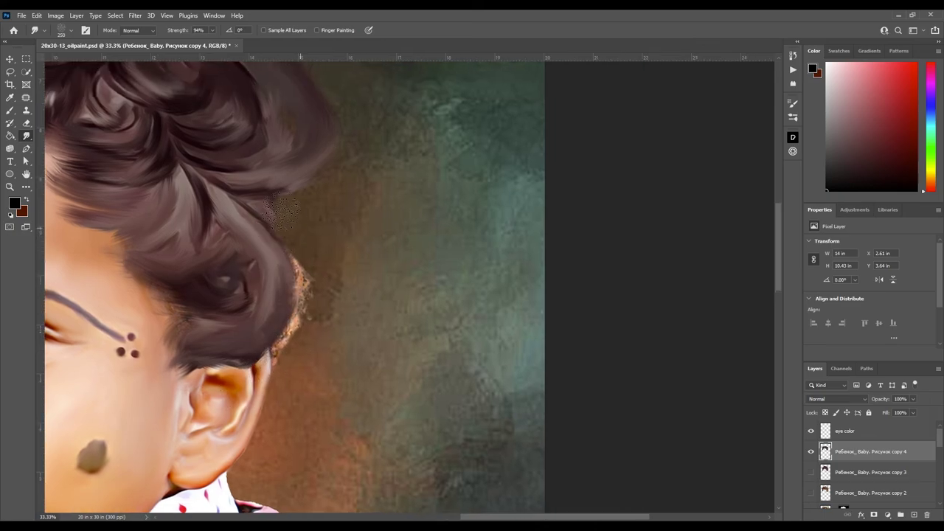
{"action": "left_click_drag", "start_coordinate": [940, 441], "coordinate": [940, 456]}
{"action": "left_click", "coordinate": [844, 498]}
{"action": "key", "text": "d"}
{"action": "key", "text": "b"}
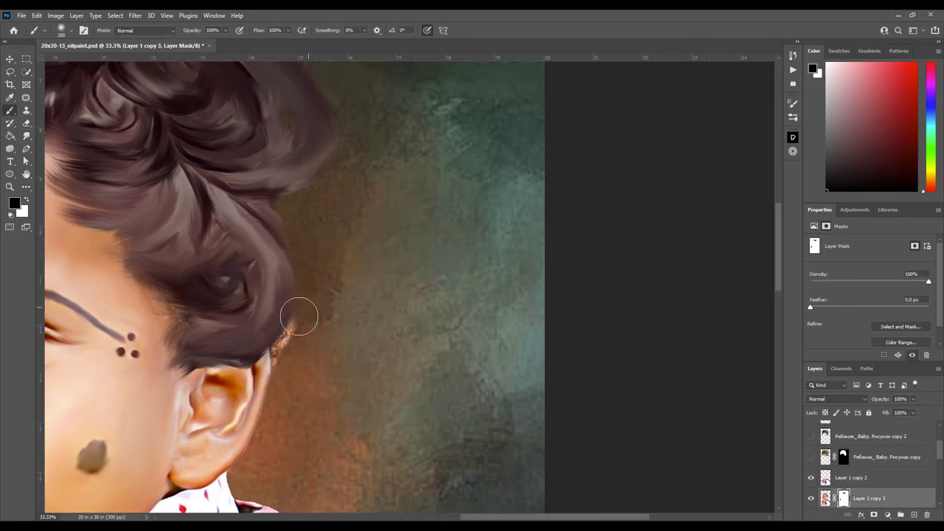
{"action": "left_click_drag", "start_coordinate": [302, 269], "coordinate": [323, 343]}
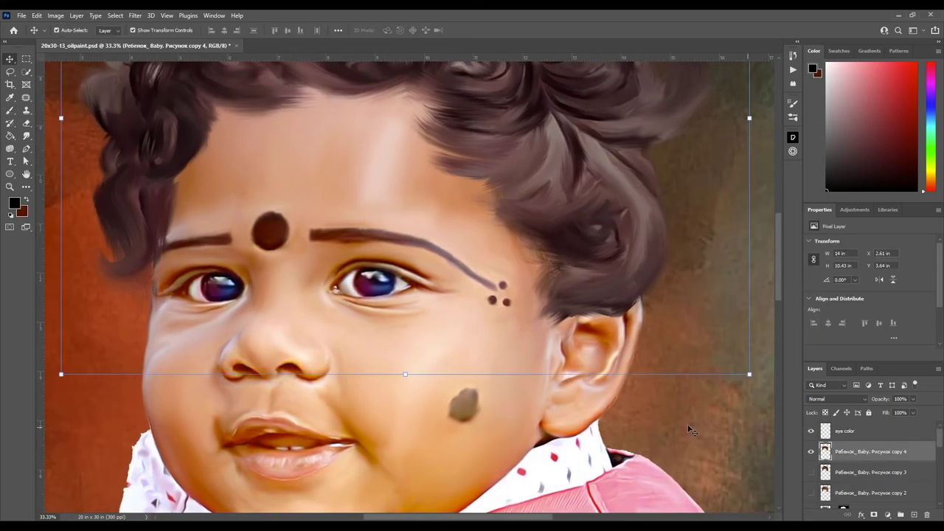
Set the Smudge tool strength to 78%.
{"action": "key", "text": "e"}
{"action": "key", "text": "r"}
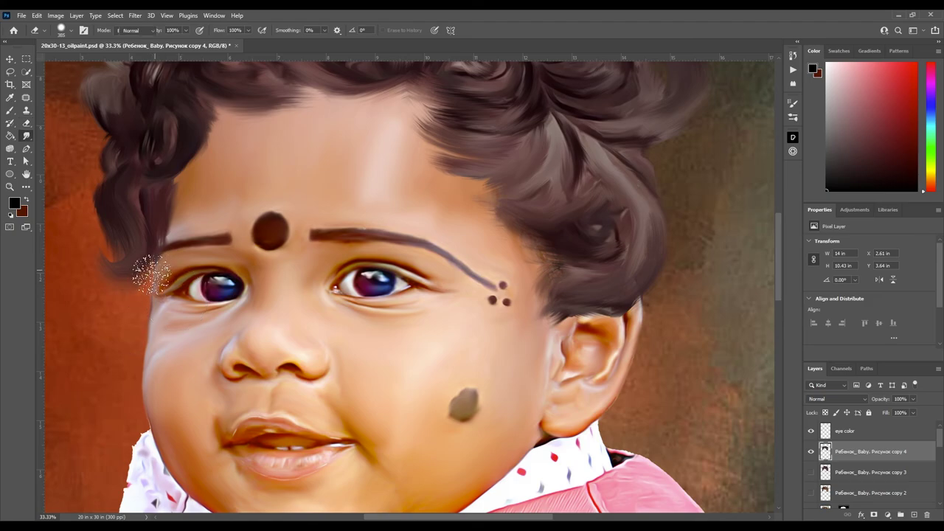
{"action": "key", "text": "7"}
{"action": "key", "text": "8"}
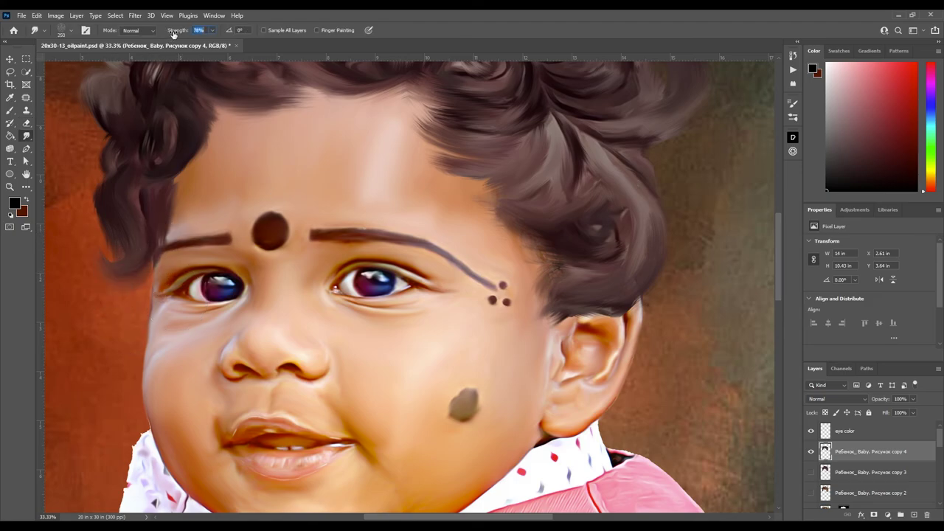
{"action": "key", "text": "ctrl+minus"}
{"action": "key", "text": "ctrl+minus"}
{"action": "key", "text": "ctrl+minus"}
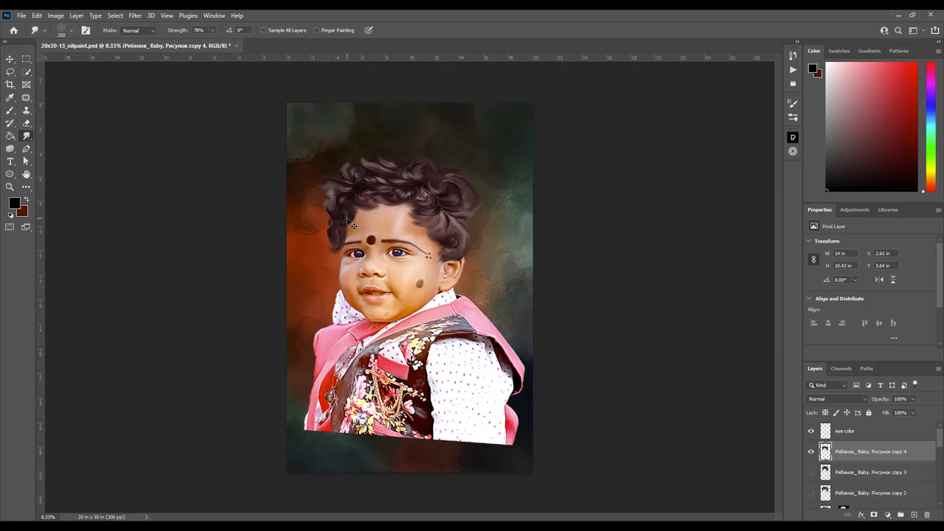
{"action": "key", "text": "ctrl+plus"}
{"action": "key", "text": "ctrl+plus"}
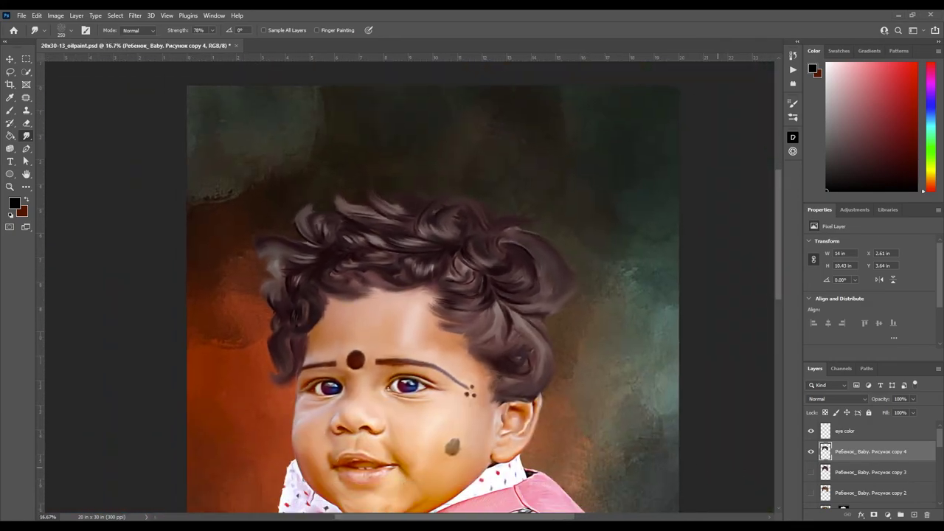
{"action": "scroll", "coordinate": [578, 333], "scroll_direction": "down", "scroll_amount": 3}
{"action": "key", "text": "ctrl+minus"}
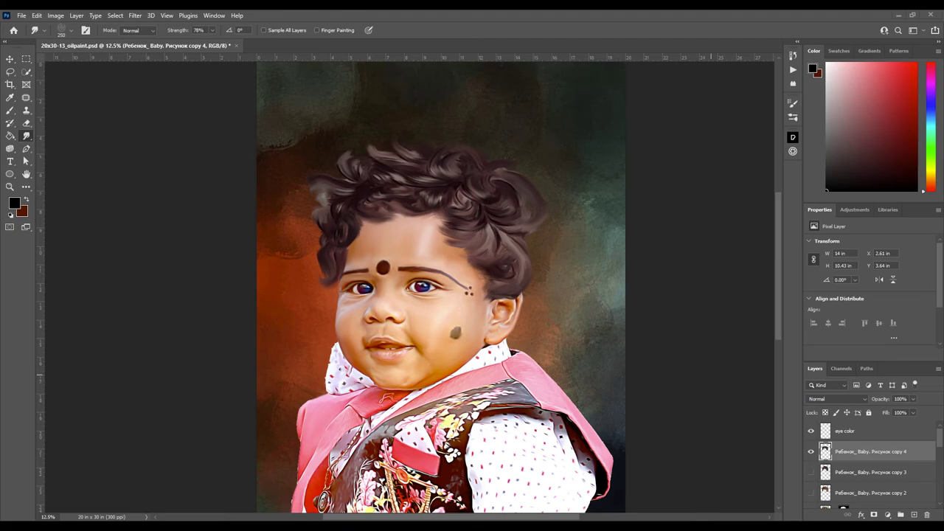
{"action": "key", "text": "ctrl+plus"}
{"action": "key", "text": "ctrl+plus"}
{"action": "key", "text": "ctrl+plus"}
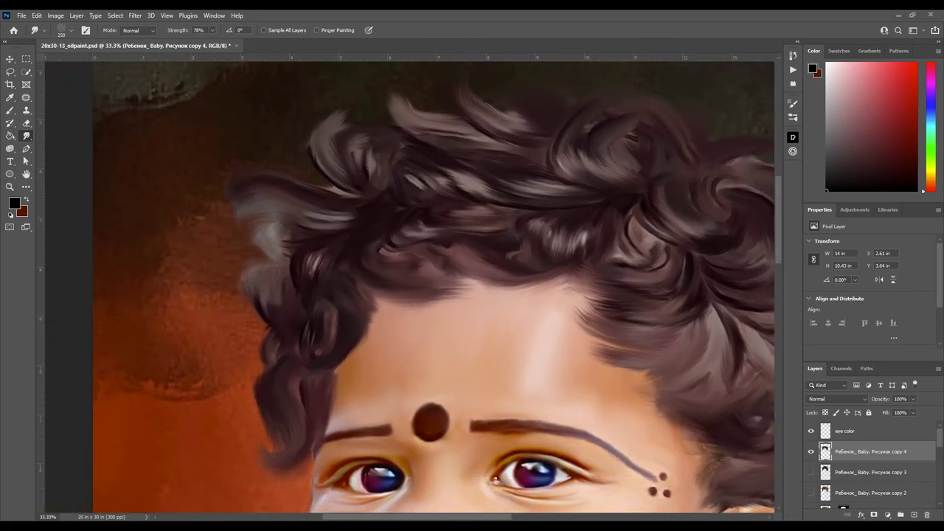
Smudge a hair strand up and left into the background.
{"action": "scroll", "coordinate": [511, 252], "scroll_direction": "up", "scroll_amount": 3}
{"action": "scroll", "coordinate": [512, 253], "scroll_direction": "right", "scroll_amount": 3}
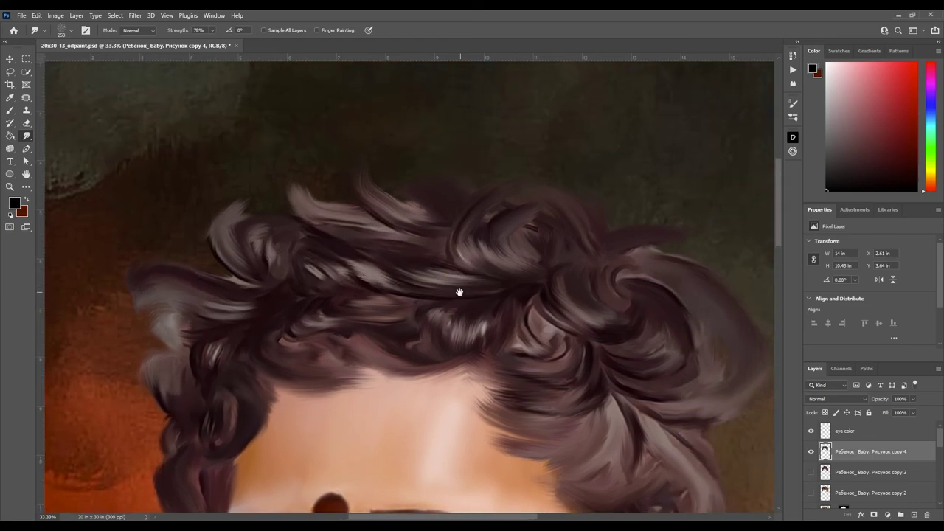
{"action": "scroll", "coordinate": [368, 259], "scroll_direction": "up", "scroll_amount": 1}
{"action": "scroll", "coordinate": [369, 258], "scroll_direction": "right", "scroll_amount": 1}
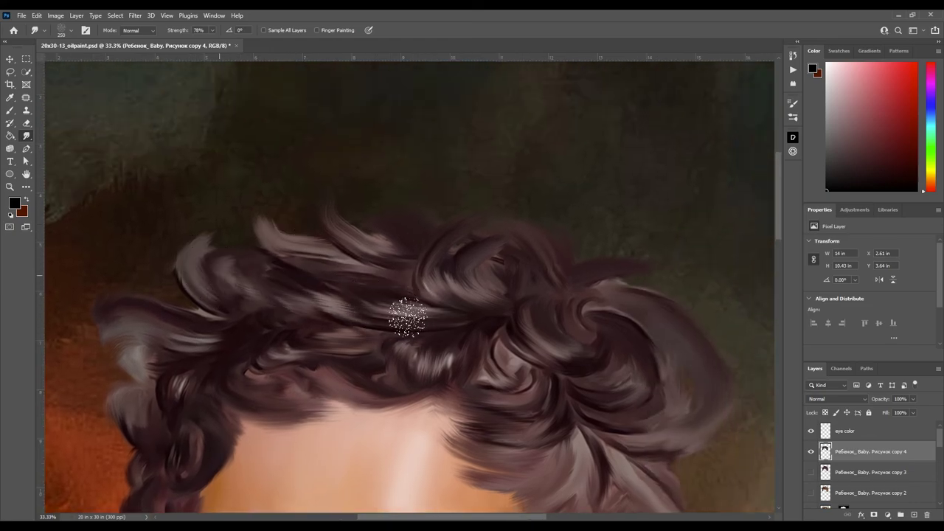
{"action": "left_click_drag", "start_coordinate": [321, 244], "coordinate": [258, 219]}
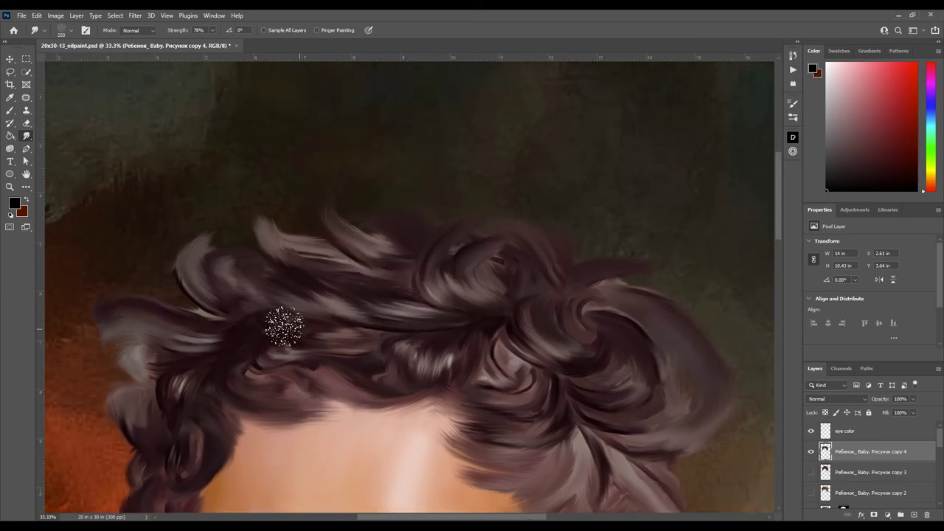
Push the left hair edge out into the background and reshape its curls.
{"action": "scroll", "coordinate": [258, 347], "scroll_direction": "down", "scroll_amount": 2}
{"action": "scroll", "coordinate": [258, 347], "scroll_direction": "left", "scroll_amount": 3}
{"action": "scroll", "coordinate": [317, 310], "scroll_direction": "right", "scroll_amount": 2}
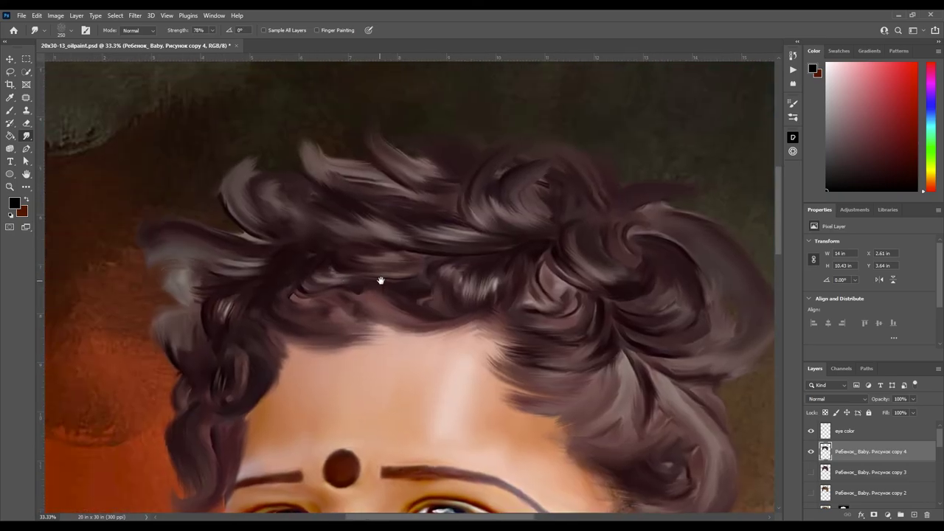
{"action": "scroll", "coordinate": [398, 280], "scroll_direction": "up", "scroll_amount": 1}
{"action": "scroll", "coordinate": [398, 280], "scroll_direction": "left", "scroll_amount": 2}
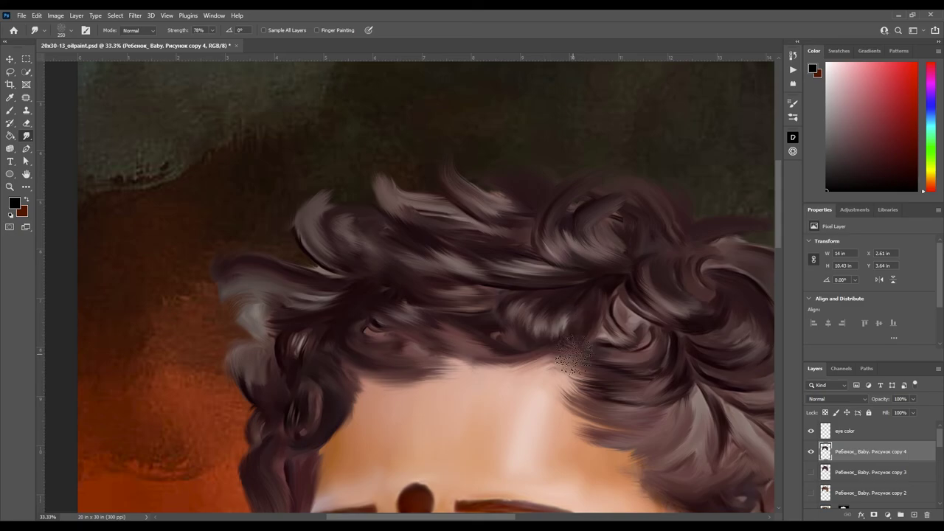
{"action": "scroll", "coordinate": [438, 310], "scroll_direction": "down", "scroll_amount": 1}
{"action": "scroll", "coordinate": [438, 310], "scroll_direction": "right", "scroll_amount": 2}
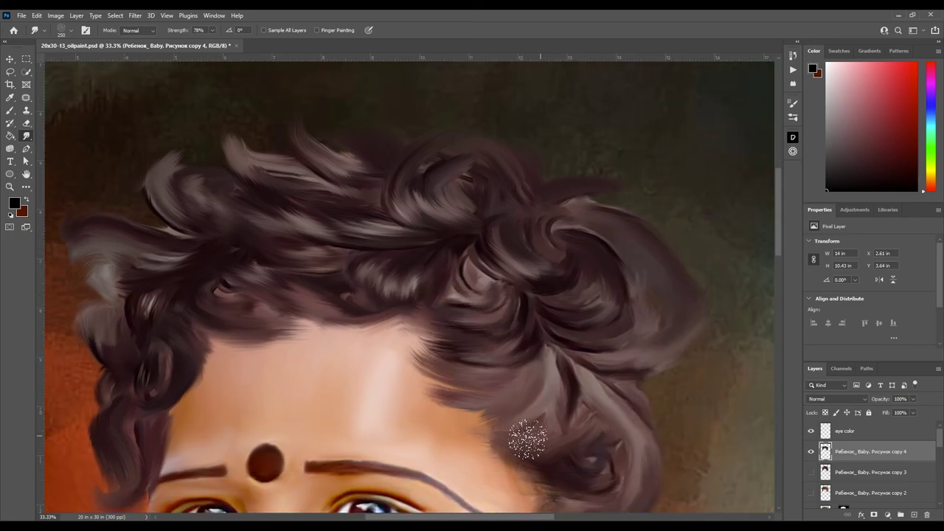
{"action": "scroll", "coordinate": [431, 417], "scroll_direction": "down", "scroll_amount": 1}
{"action": "scroll", "coordinate": [430, 418], "scroll_direction": "right", "scroll_amount": 1}
{"action": "scroll", "coordinate": [516, 317], "scroll_direction": "up", "scroll_amount": 1}
{"action": "scroll", "coordinate": [516, 317], "scroll_direction": "right", "scroll_amount": 1}
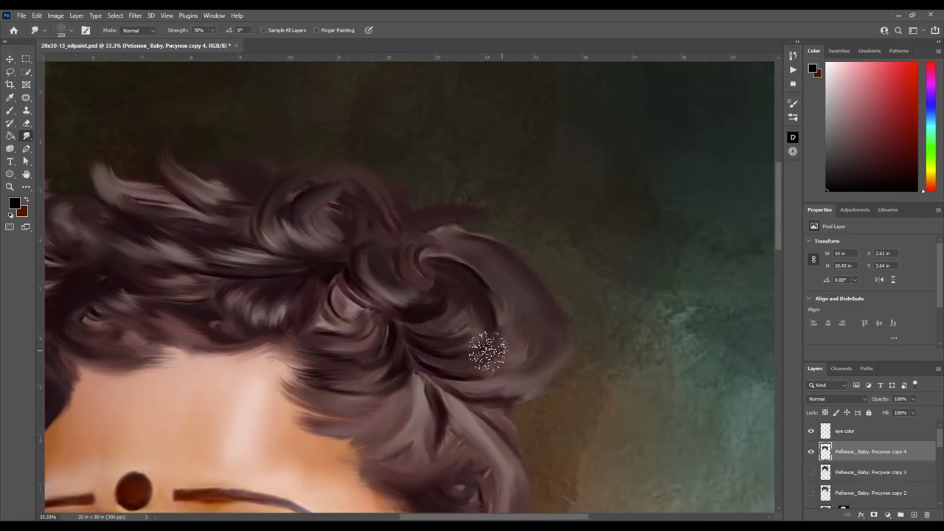
{"action": "scroll", "coordinate": [597, 354], "scroll_direction": "down", "scroll_amount": 2}
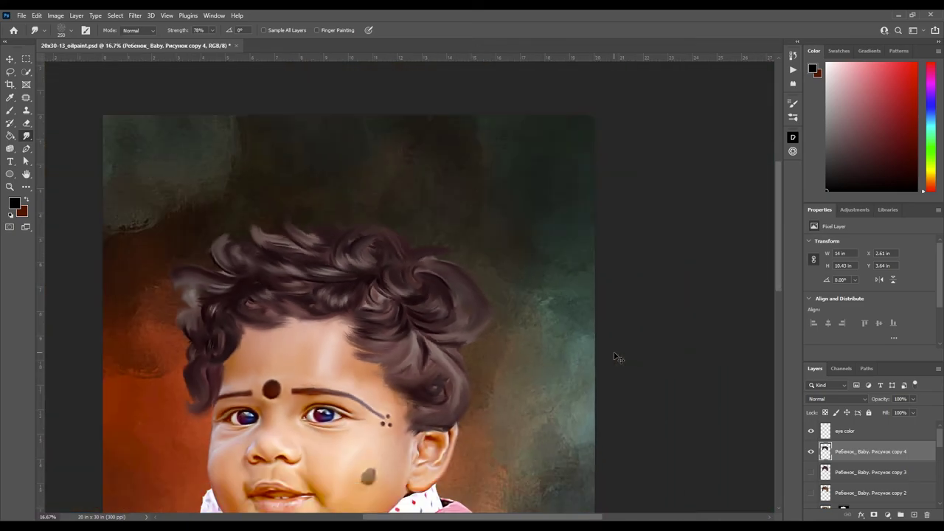
{"action": "scroll", "coordinate": [618, 358], "scroll_direction": "left", "scroll_amount": 2}
{"action": "scroll", "coordinate": [396, 345], "scroll_direction": "up", "scroll_amount": 2}
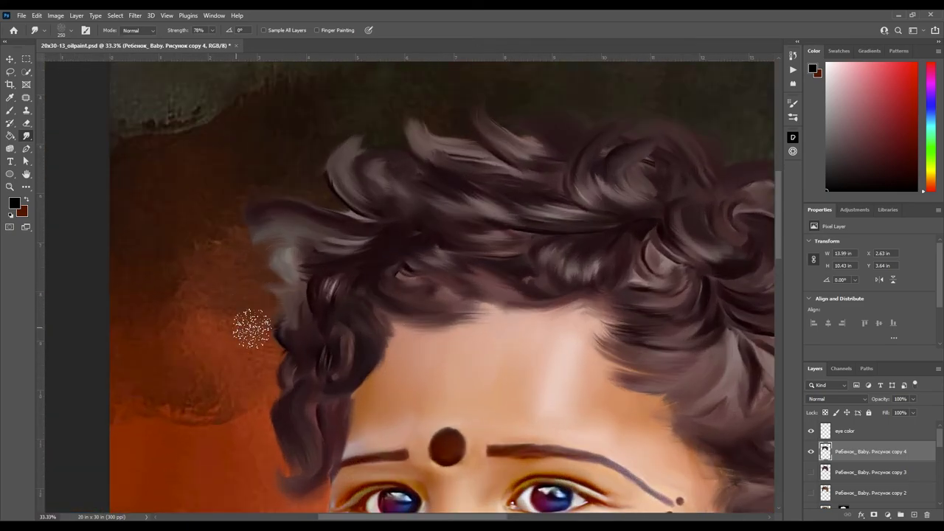
{"action": "left_click_drag", "start_coordinate": [236, 326], "coordinate": [261, 285]}
{"action": "left_click_drag", "start_coordinate": [313, 256], "coordinate": [288, 253]}
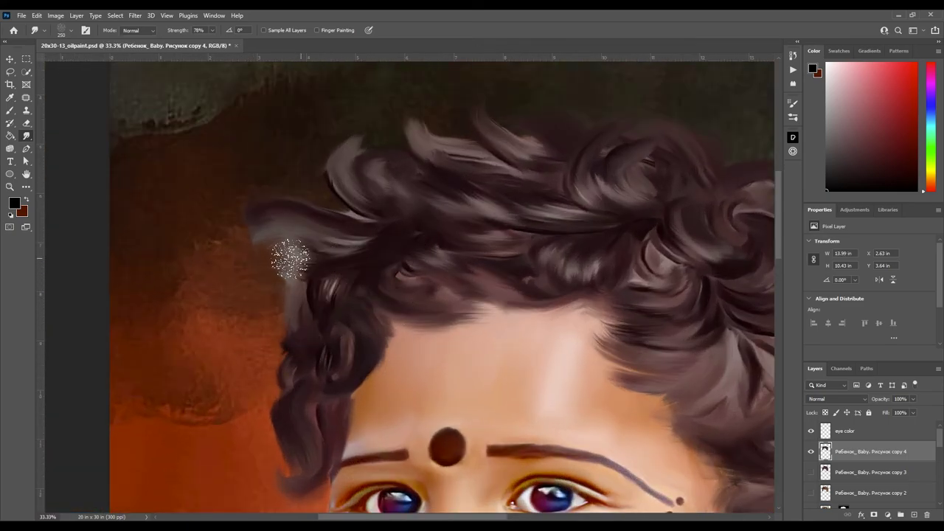
{"action": "left_click_drag", "start_coordinate": [363, 219], "coordinate": [255, 232]}
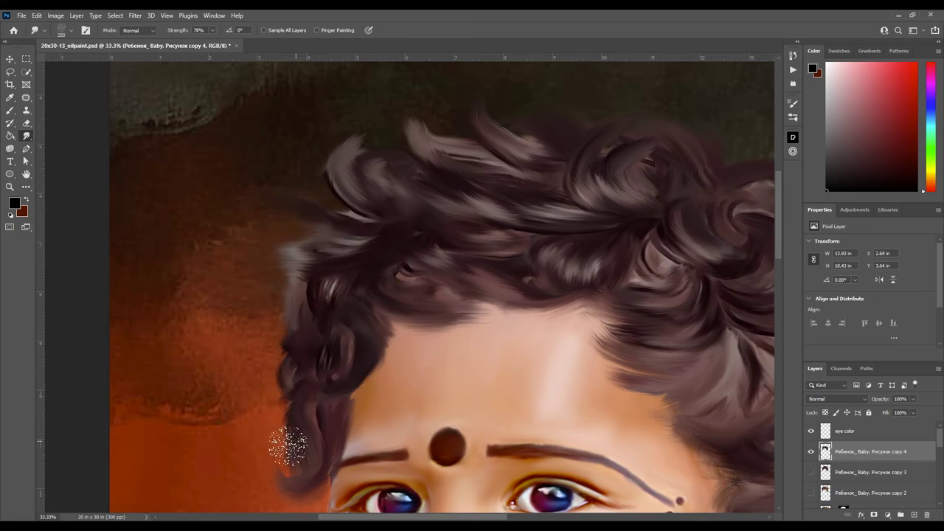
Smudge and blend more strands along the left hair edge, darkening it.
{"action": "mouse_move", "coordinate": [279, 440]}
{"action": "left_mouse_down"}
{"action": "mouse_move", "coordinate": [301, 427]}
{"action": "mouse_move", "coordinate": [346, 340]}
{"action": "mouse_move", "coordinate": [410, 323]}
{"action": "left_mouse_up"}
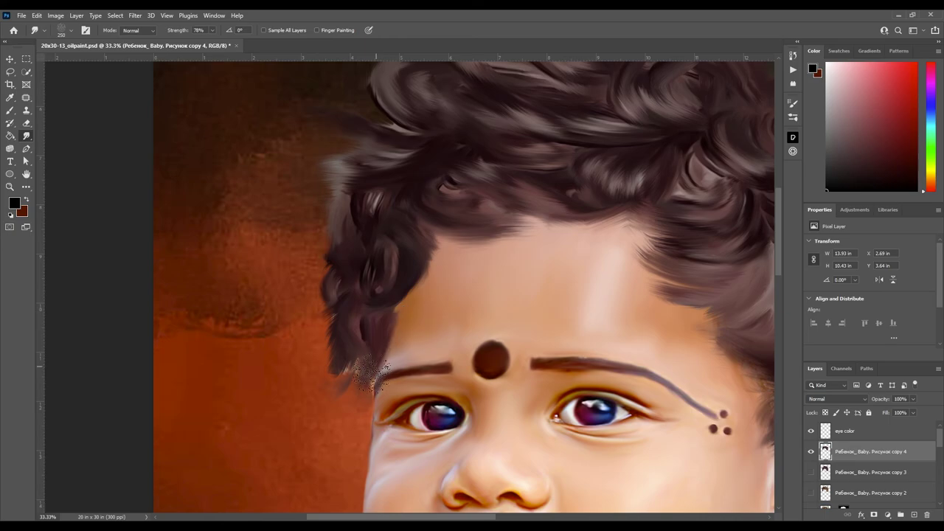
{"action": "mouse_move", "coordinate": [347, 315]}
{"action": "left_mouse_down"}
{"action": "mouse_move", "coordinate": [320, 375]}
{"action": "mouse_move", "coordinate": [337, 390]}
{"action": "mouse_move", "coordinate": [366, 458]}
{"action": "left_mouse_up"}
{"action": "mouse_move", "coordinate": [376, 325]}
{"action": "left_mouse_down"}
{"action": "mouse_move", "coordinate": [348, 402]}
{"action": "mouse_move", "coordinate": [379, 309]}
{"action": "left_mouse_up"}
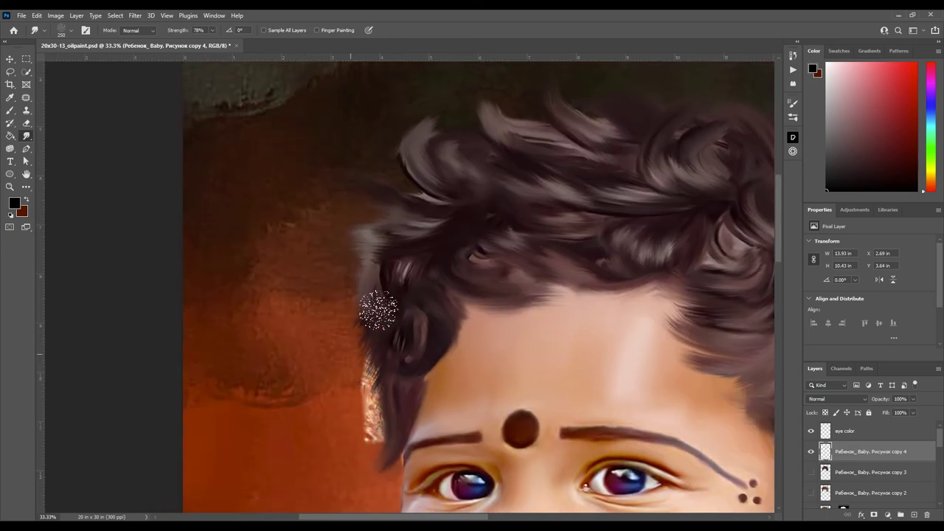
{"action": "left_click_drag", "start_coordinate": [363, 341], "coordinate": [382, 339]}
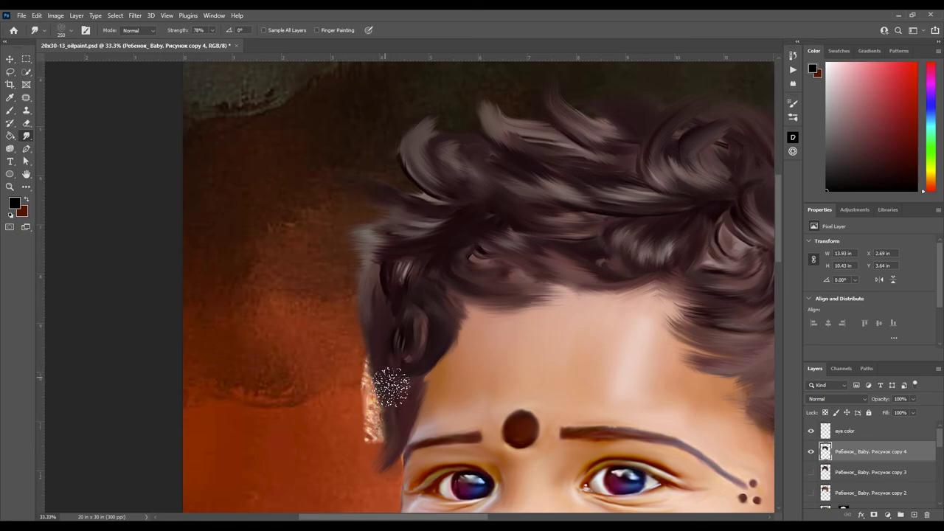
{"action": "left_click_drag", "start_coordinate": [386, 385], "coordinate": [324, 430]}
{"action": "mouse_move", "coordinate": [352, 297]}
{"action": "left_mouse_down"}
{"action": "mouse_move", "coordinate": [312, 320]}
{"action": "mouse_move", "coordinate": [375, 331]}
{"action": "mouse_move", "coordinate": [358, 400]}
{"action": "mouse_move", "coordinate": [399, 298]}
{"action": "mouse_move", "coordinate": [447, 317]}
{"action": "mouse_move", "coordinate": [285, 270]}
{"action": "mouse_move", "coordinate": [352, 246]}
{"action": "left_mouse_up"}
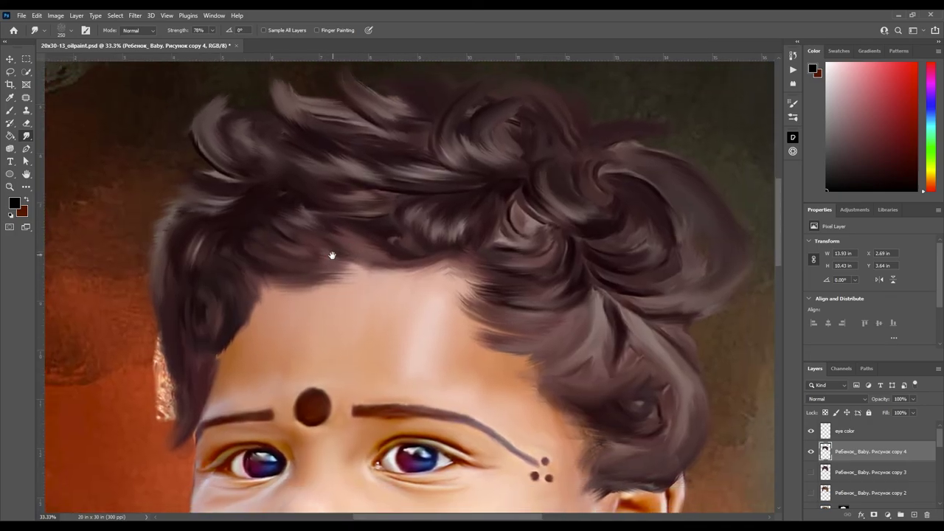
{"action": "scroll", "coordinate": [935, 465], "scroll_direction": "down", "scroll_amount": 2}
Paint black on Layer 1 copy 3's mask to hide the light fringe beside the left hair.
{"action": "left_click", "coordinate": [844, 463]}
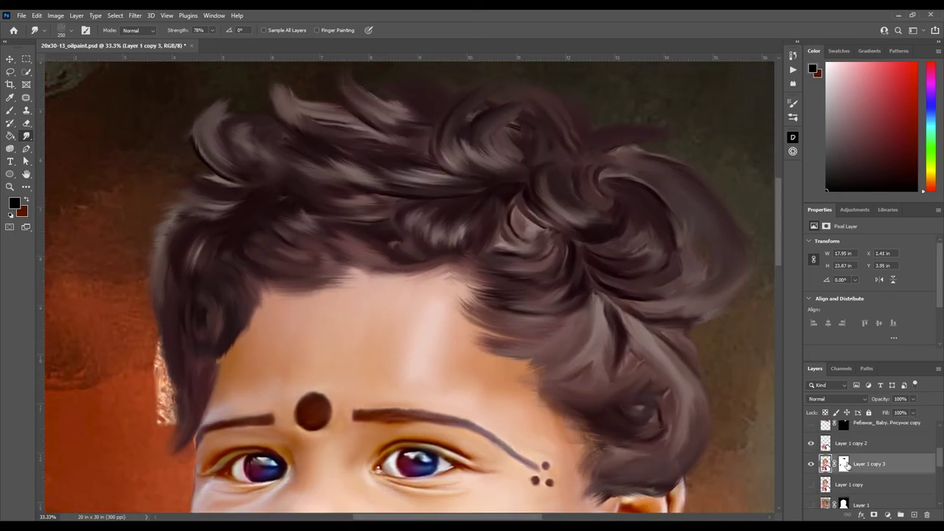
{"action": "key", "text": "b"}
{"action": "left_click_drag", "start_coordinate": [159, 346], "coordinate": [162, 414]}
{"action": "scroll", "coordinate": [174, 404], "scroll_direction": "down", "scroll_amount": 2}
{"action": "scroll", "coordinate": [221, 398], "scroll_direction": "down", "scroll_amount": 2}
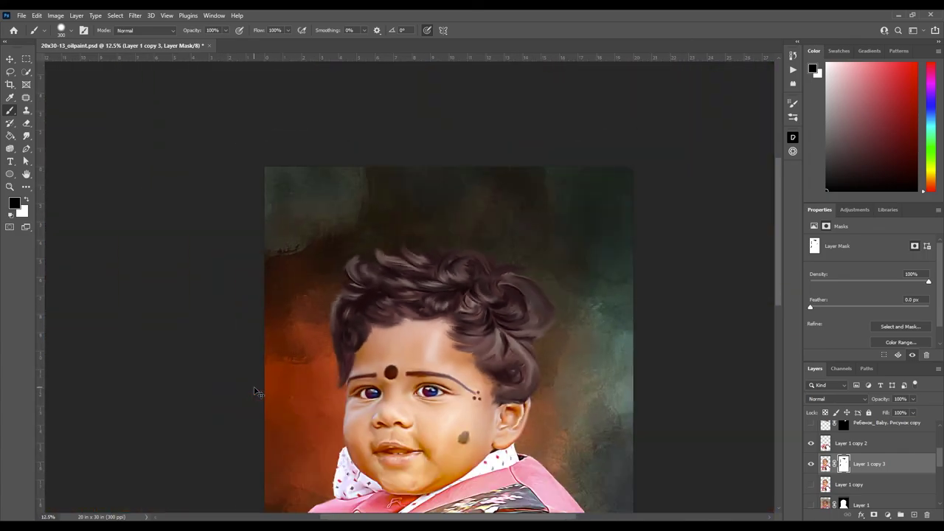
{"action": "scroll", "coordinate": [255, 391], "scroll_direction": "up", "scroll_amount": 1}
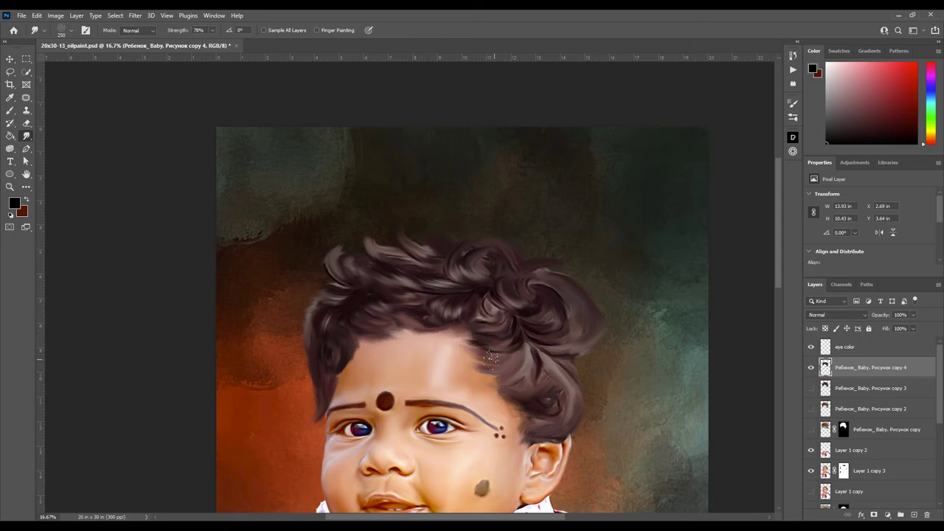
Smudge strands between the forehead and right curls, softening and darkening them.
{"action": "left_click_drag", "start_coordinate": [508, 377], "coordinate": [483, 403]}
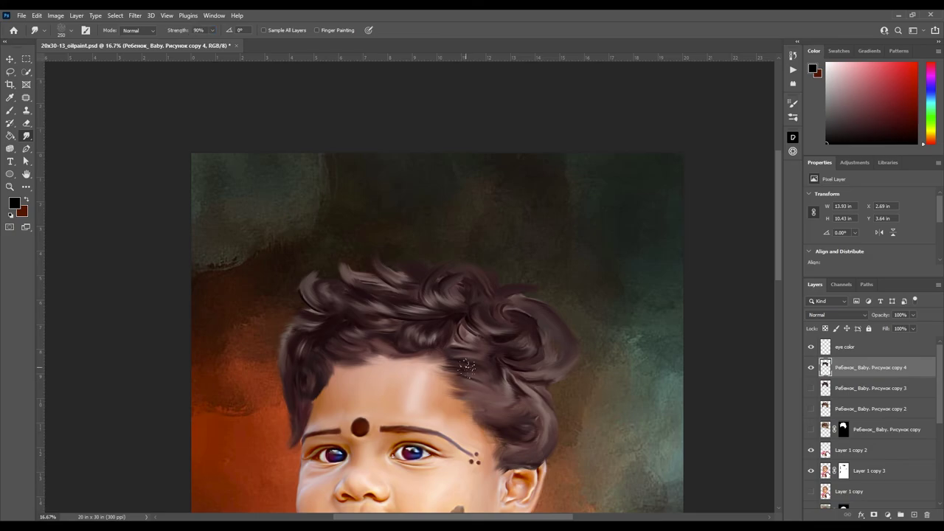
{"action": "left_click_drag", "start_coordinate": [466, 367], "coordinate": [556, 369]}
{"action": "left_click_drag", "start_coordinate": [499, 370], "coordinate": [572, 334]}
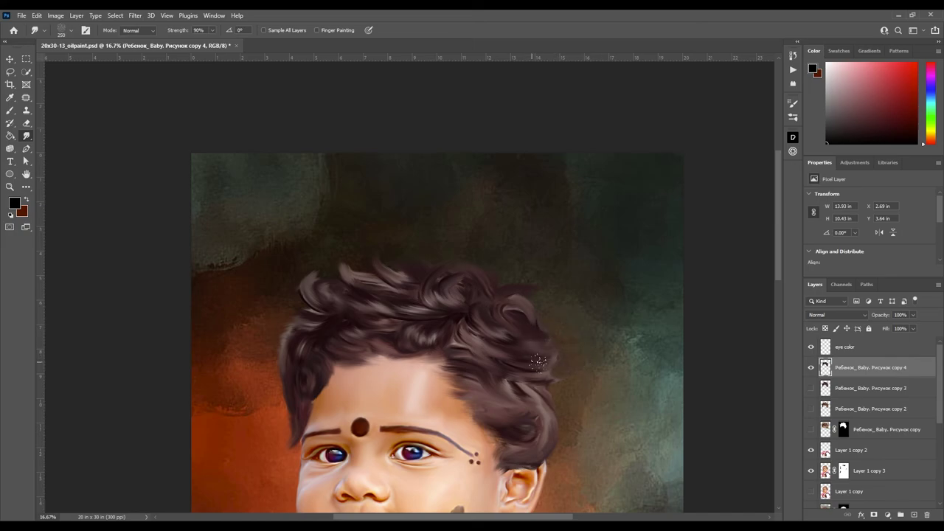
{"action": "left_click_drag", "start_coordinate": [587, 366], "coordinate": [516, 308]}
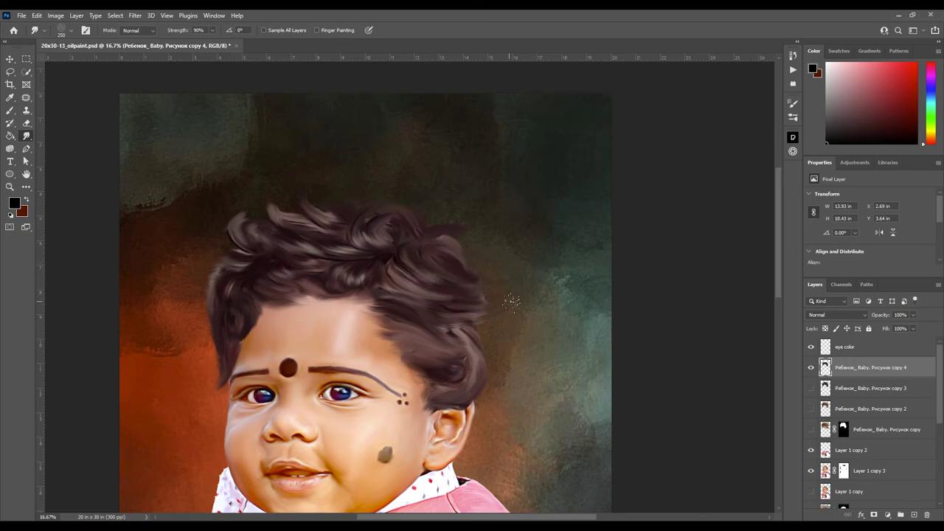
With a larger smudge brush, stretch the top of the hair upward into the background.
{"action": "key", "text": "bracketright"}
{"action": "key", "text": "bracketright"}
{"action": "key", "text": "bracketright"}
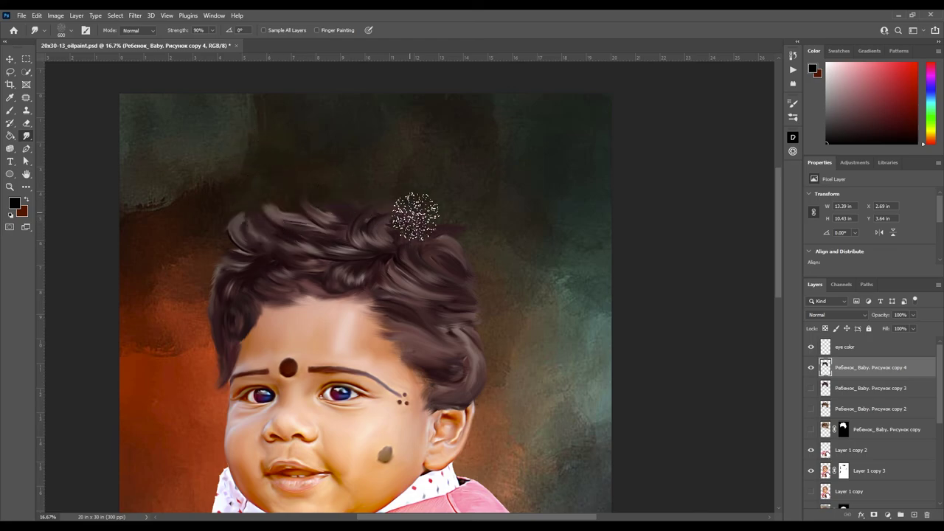
{"action": "left_click_drag", "start_coordinate": [350, 205], "coordinate": [375, 185]}
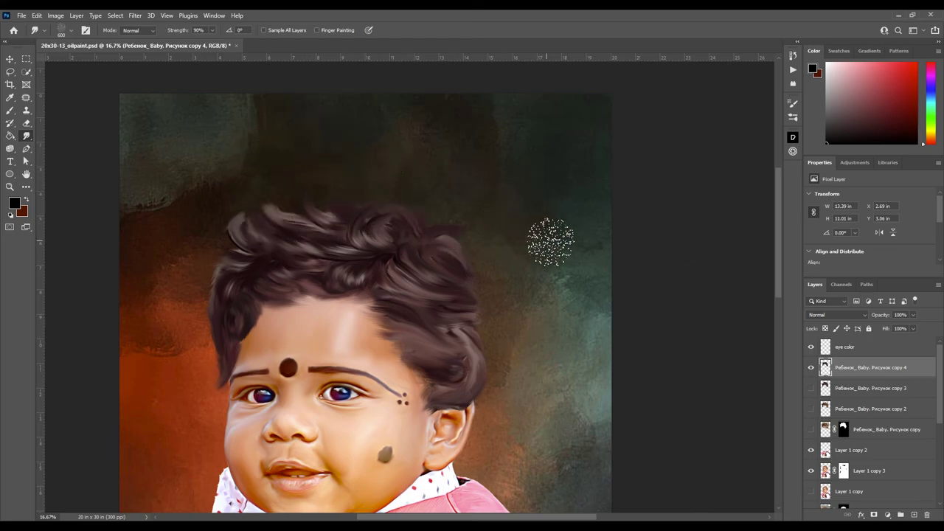
{"action": "key", "text": "ctrl+minus"}
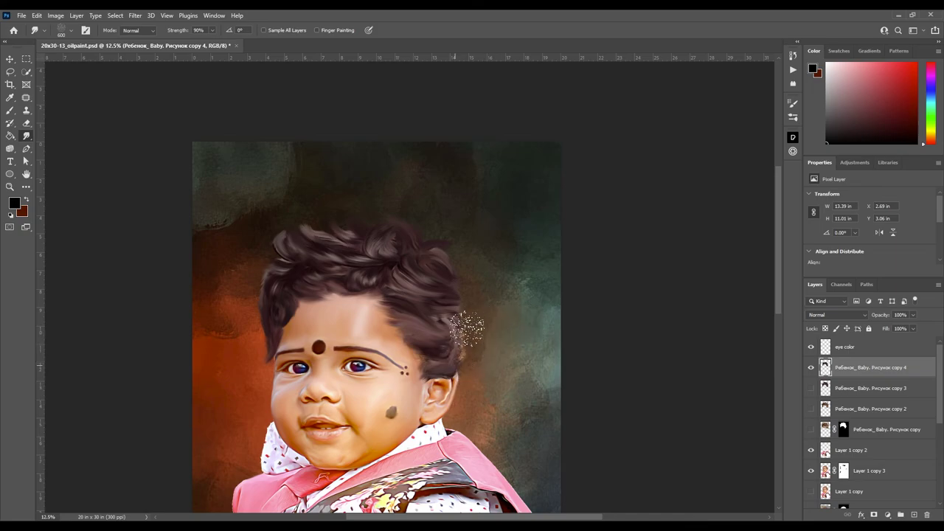
{"action": "scroll", "coordinate": [472, 339], "scroll_direction": "up", "scroll_amount": 3}
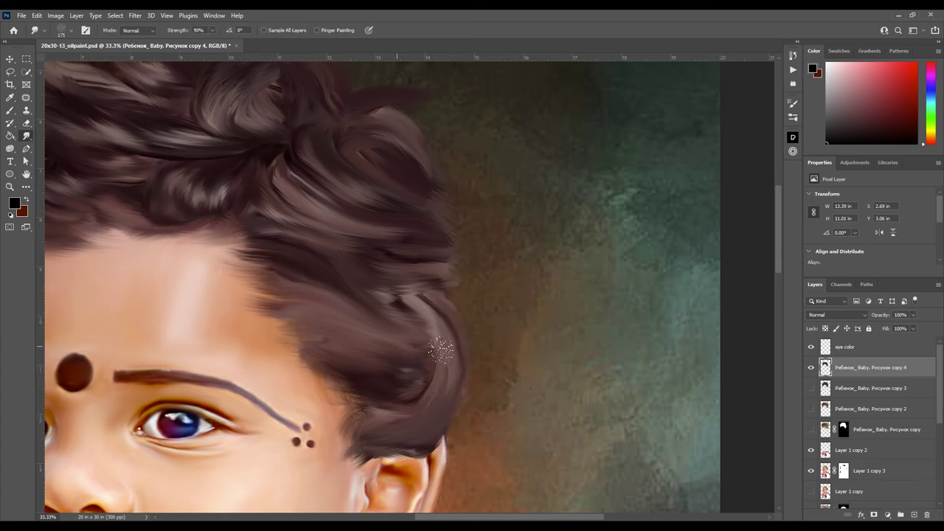
{"action": "scroll", "coordinate": [517, 332], "scroll_direction": "up", "scroll_amount": 3}
{"action": "scroll", "coordinate": [582, 351], "scroll_direction": "up", "scroll_amount": 1}
{"action": "scroll", "coordinate": [558, 362], "scroll_direction": "down", "scroll_amount": 2}
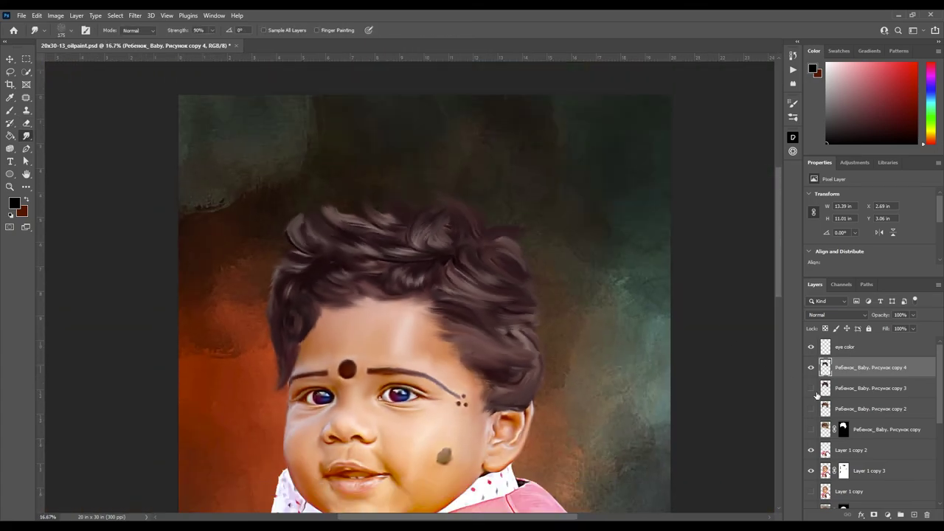
{"action": "left_click", "coordinate": [811, 388]}
{"action": "left_click", "coordinate": [812, 388]}
{"action": "scroll", "coordinate": [678, 353], "scroll_direction": "down", "scroll_amount": 1}
{"action": "key", "text": "v"}
{"action": "left_click", "coordinate": [673, 345]}
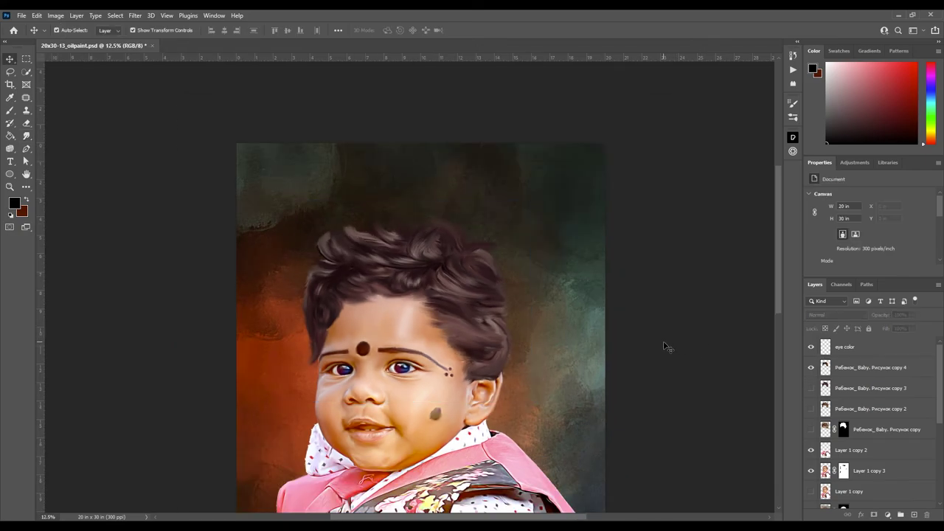
{"action": "scroll", "coordinate": [572, 359], "scroll_direction": "down", "scroll_amount": 3}
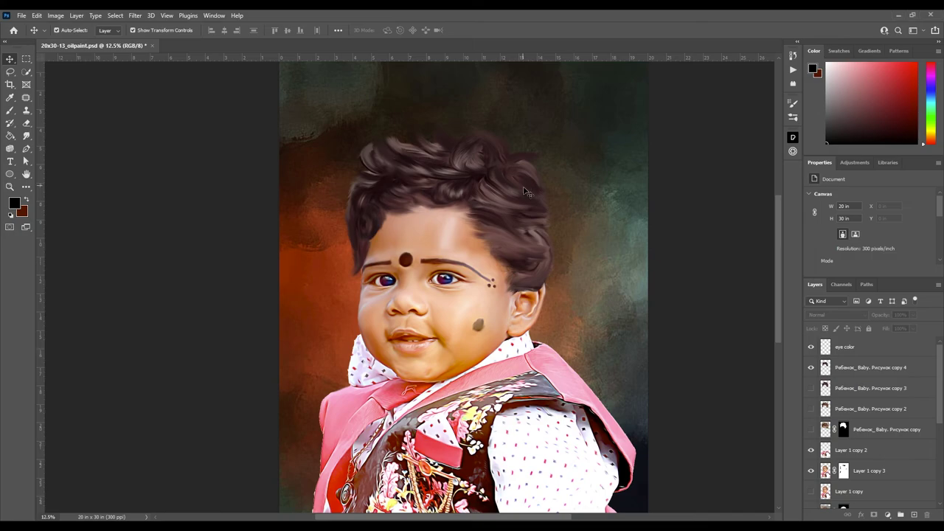
Duplicate the painted baby layer and zoom in on the hair with the Smudge tool.
{"action": "left_click", "coordinate": [837, 368]}
{"action": "key", "text": "ctrl+j"}
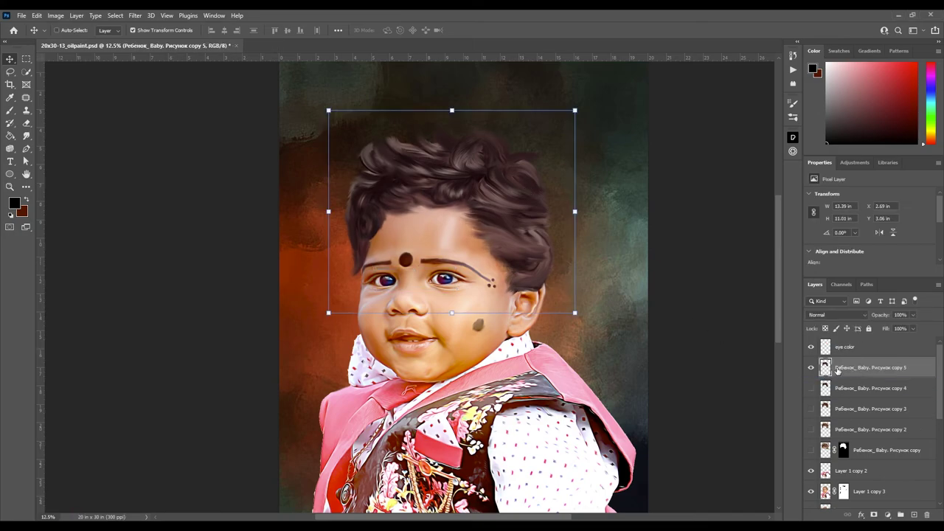
{"action": "key", "text": "ctrl+plus"}
{"action": "key", "text": "ctrl+plus"}
{"action": "scroll", "coordinate": [377, 226], "scroll_direction": "up", "scroll_amount": 5}
{"action": "key", "text": "r"}
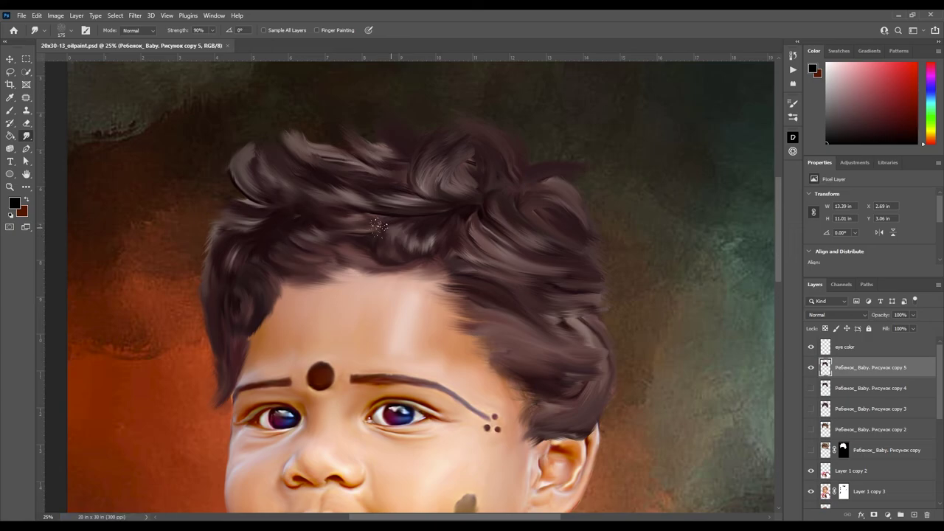
Smudge the hair strands, upper-left hair edge and top curl into softer strokes.
{"action": "left_click_drag", "start_coordinate": [376, 225], "coordinate": [262, 146]}
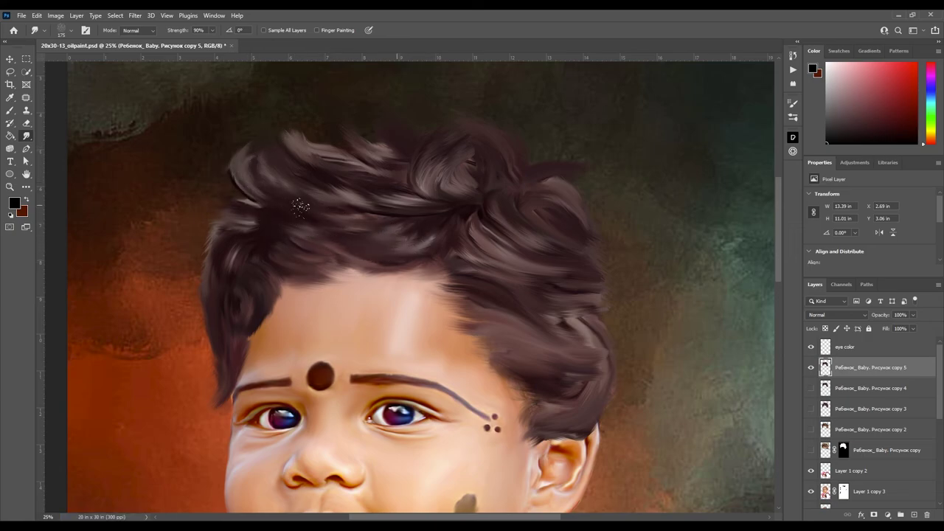
{"action": "mouse_move", "coordinate": [300, 206]}
{"action": "left_mouse_down"}
{"action": "mouse_move", "coordinate": [233, 194]}
{"action": "mouse_move", "coordinate": [208, 260]}
{"action": "left_mouse_up"}
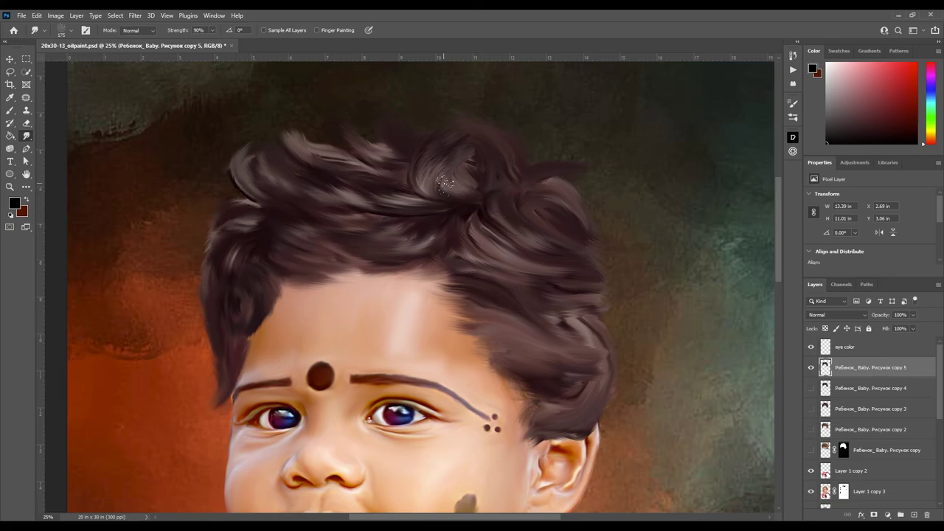
{"action": "mouse_move", "coordinate": [445, 184]}
{"action": "left_mouse_down"}
{"action": "mouse_move", "coordinate": [332, 161]}
{"action": "mouse_move", "coordinate": [499, 166]}
{"action": "left_mouse_up"}
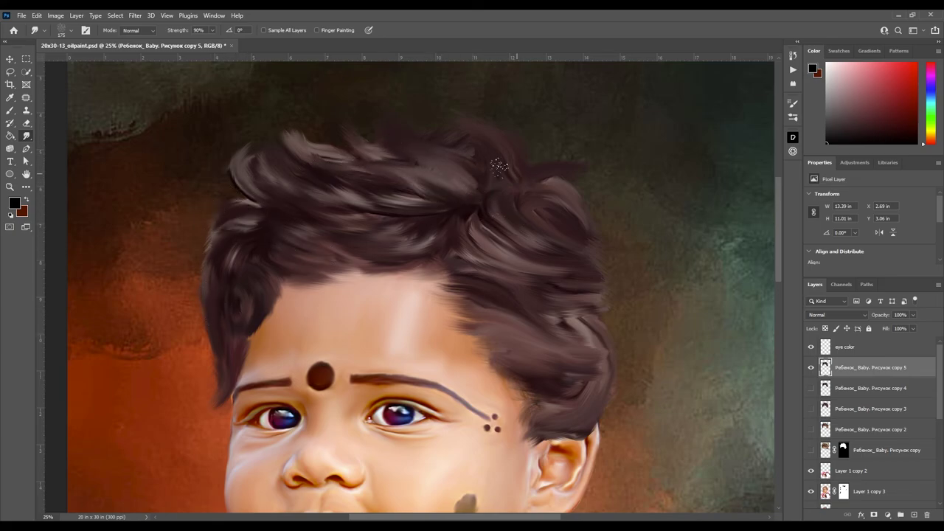
{"action": "key", "text": "e"}
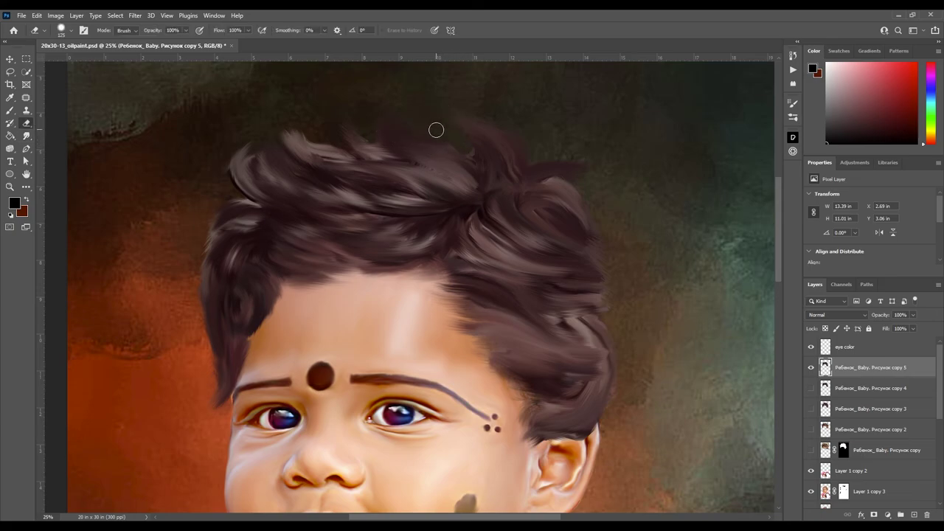
{"action": "key", "text": "r"}
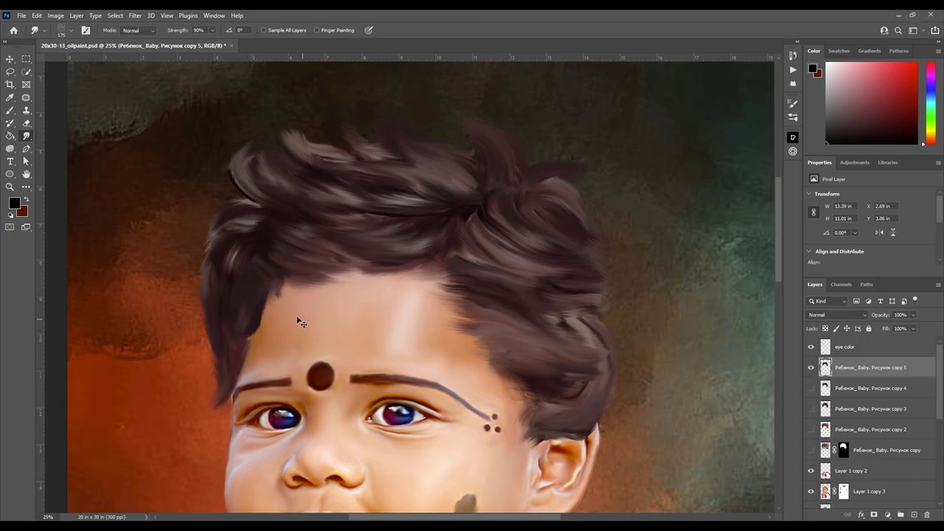
Smudge the hairline above the forehead and erase the stray hair edge near the ear.
{"action": "left_click_drag", "start_coordinate": [347, 300], "coordinate": [225, 315]}
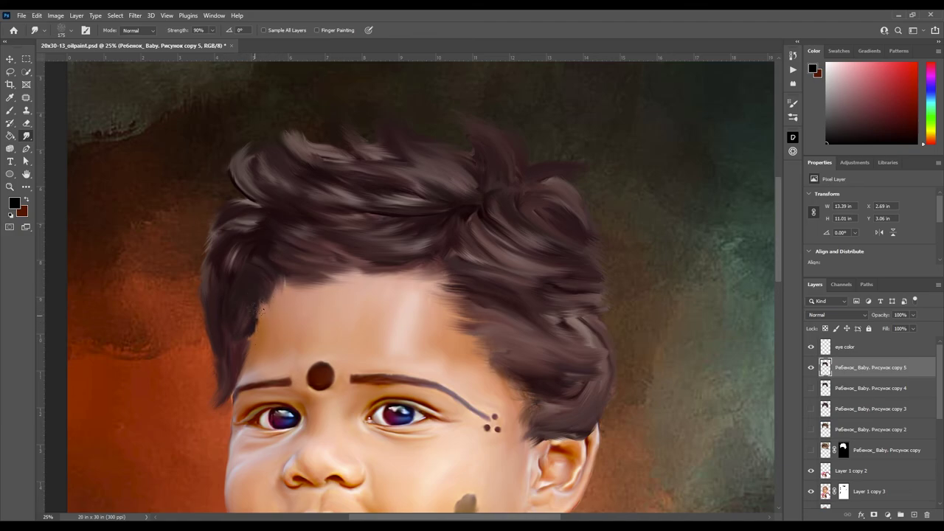
{"action": "left_click_drag", "start_coordinate": [229, 376], "coordinate": [135, 356]}
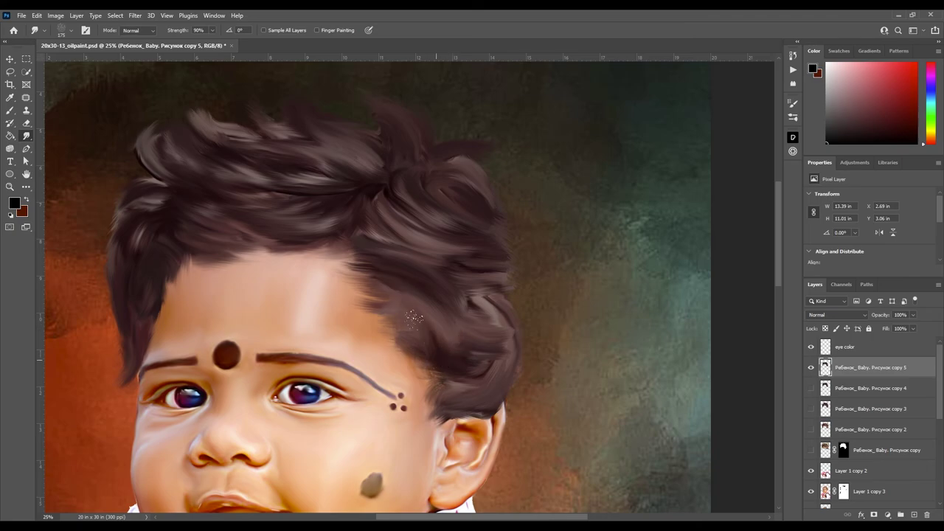
{"action": "key", "text": "e"}
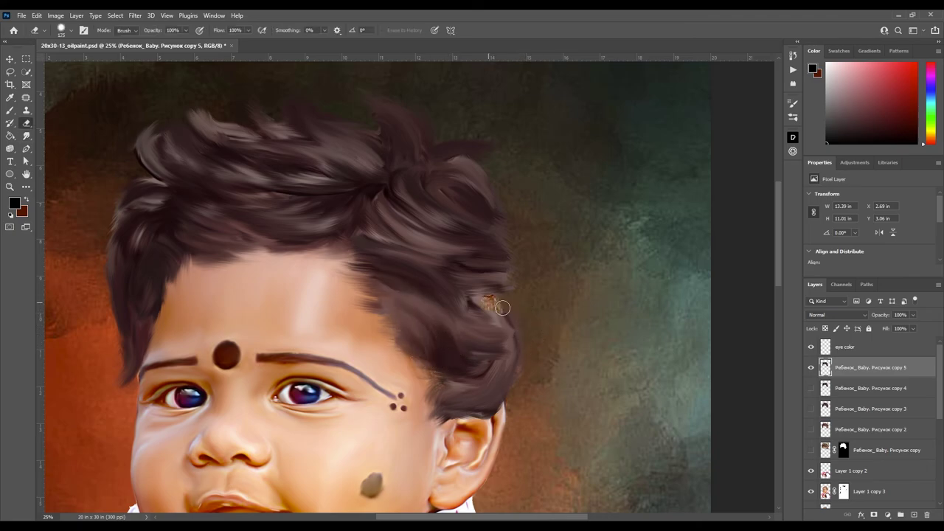
{"action": "left_click_drag", "start_coordinate": [502, 307], "coordinate": [518, 400]}
Paint black on Layer 1 copy 3's mask to hide the curly hair edge near the ear.
{"action": "left_click", "coordinate": [843, 492]}
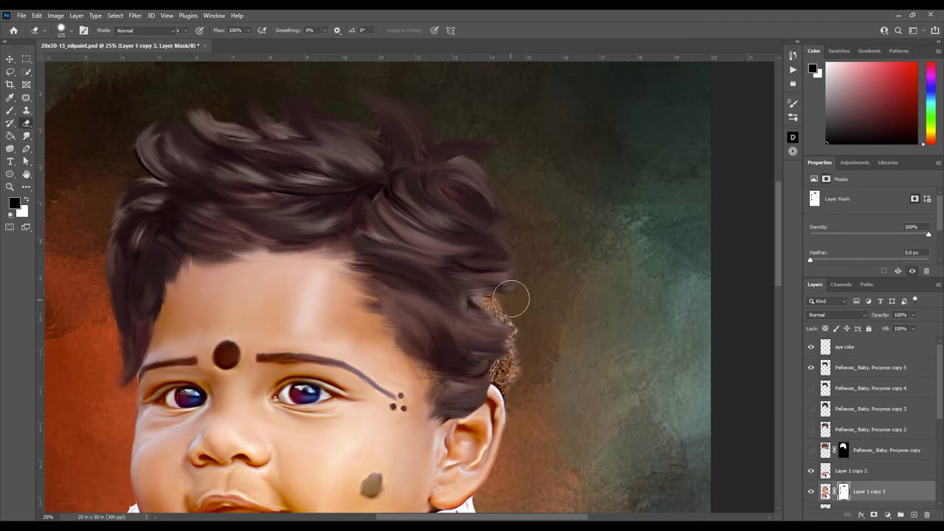
{"action": "key", "text": "b"}
{"action": "left_click_drag", "start_coordinate": [511, 300], "coordinate": [513, 398]}
{"action": "key", "text": "ctrl+plus"}
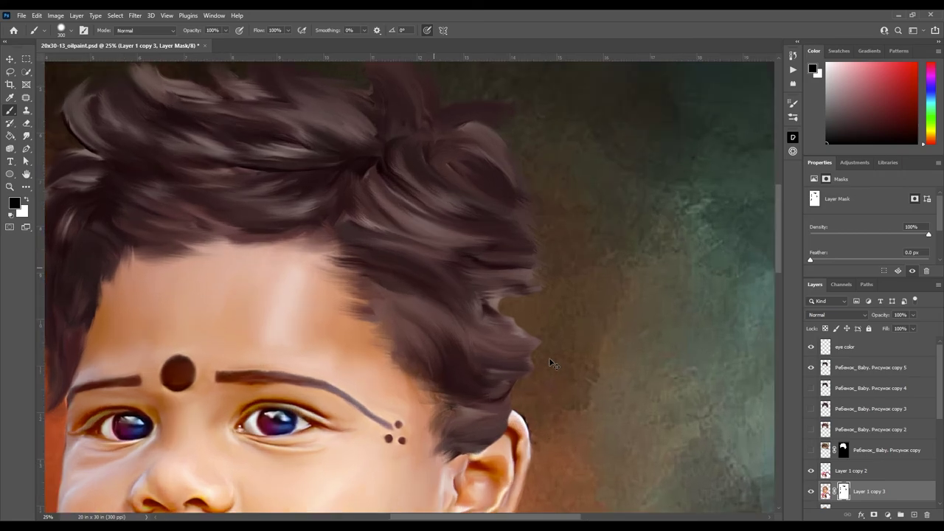
{"action": "key", "text": "ctrl+plus"}
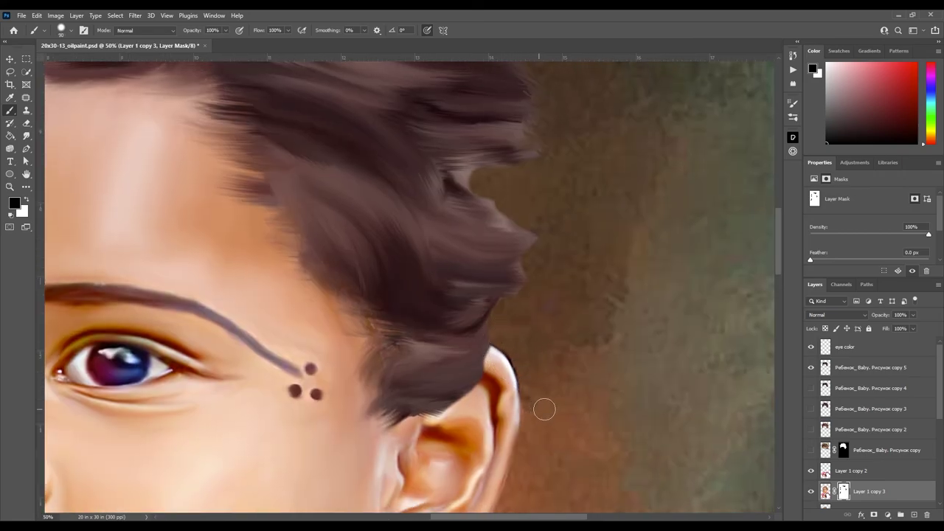
{"action": "key", "text": "ctrl+minus"}
{"action": "key", "text": "r"}
On copy 5, smudge the right-side strands and forehead hairline, lowering strength to 89%.
{"action": "left_click", "coordinate": [438, 239], "text": "ctrl"}
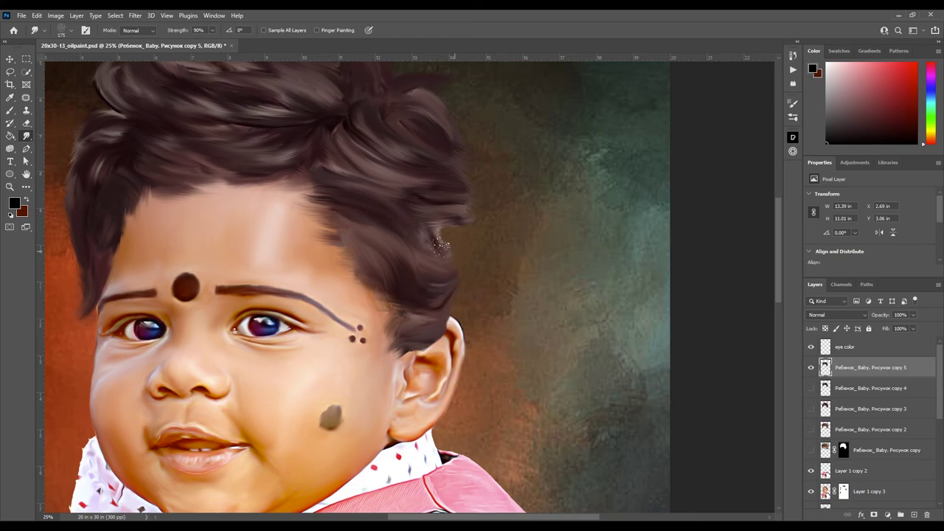
{"action": "scroll", "coordinate": [469, 276], "scroll_direction": "up", "scroll_amount": 3}
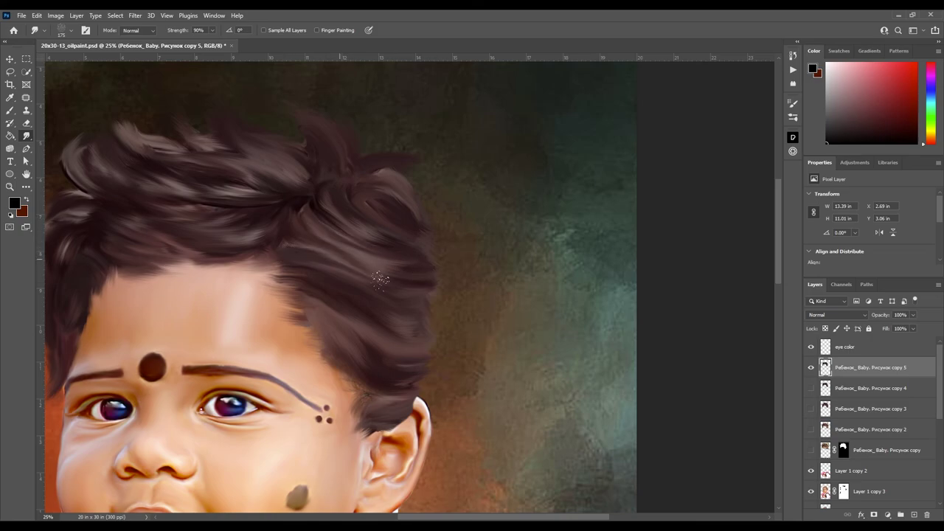
{"action": "left_click_drag", "start_coordinate": [344, 311], "coordinate": [405, 332]}
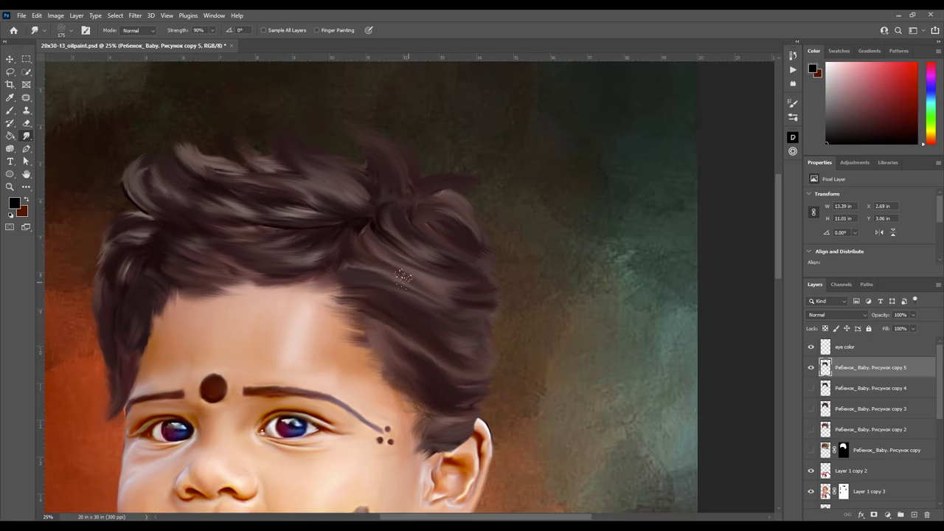
{"action": "mouse_move", "coordinate": [456, 294]}
{"action": "left_mouse_down"}
{"action": "mouse_move", "coordinate": [406, 269]}
{"action": "mouse_move", "coordinate": [385, 301]}
{"action": "mouse_move", "coordinate": [535, 346]}
{"action": "left_mouse_up"}
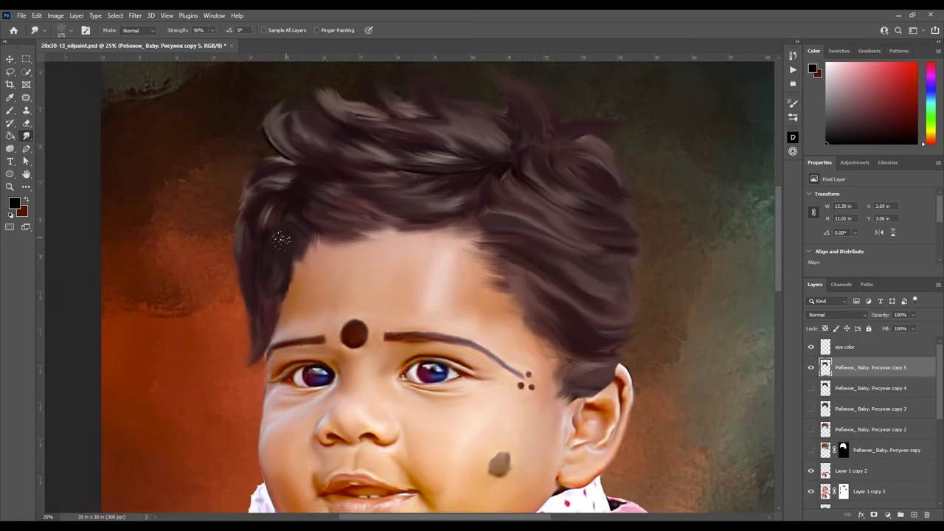
{"action": "mouse_move", "coordinate": [272, 278]}
{"action": "left_mouse_down"}
{"action": "mouse_move", "coordinate": [287, 241]}
{"action": "mouse_move", "coordinate": [330, 231]}
{"action": "left_mouse_up"}
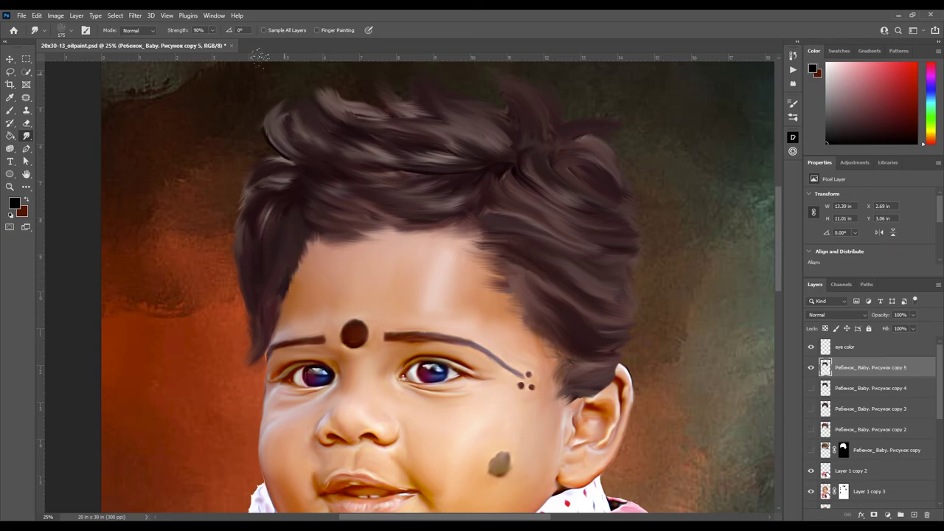
{"action": "left_click_drag", "start_coordinate": [333, 290], "coordinate": [293, 272]}
{"action": "left_click_drag", "start_coordinate": [180, 30], "coordinate": [174, 31]}
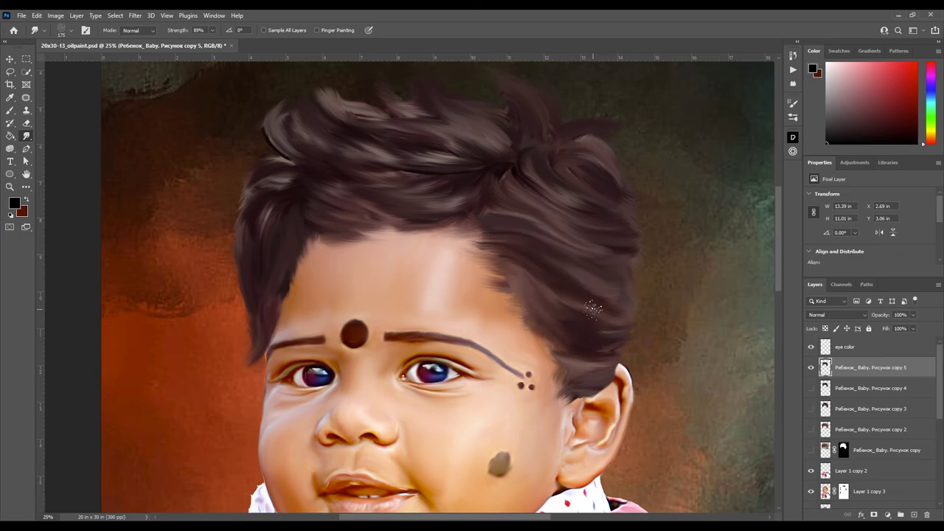
{"action": "scroll", "coordinate": [640, 255], "scroll_direction": "down", "scroll_amount": 2}
{"action": "scroll", "coordinate": [641, 255], "scroll_direction": "up", "scroll_amount": 1}
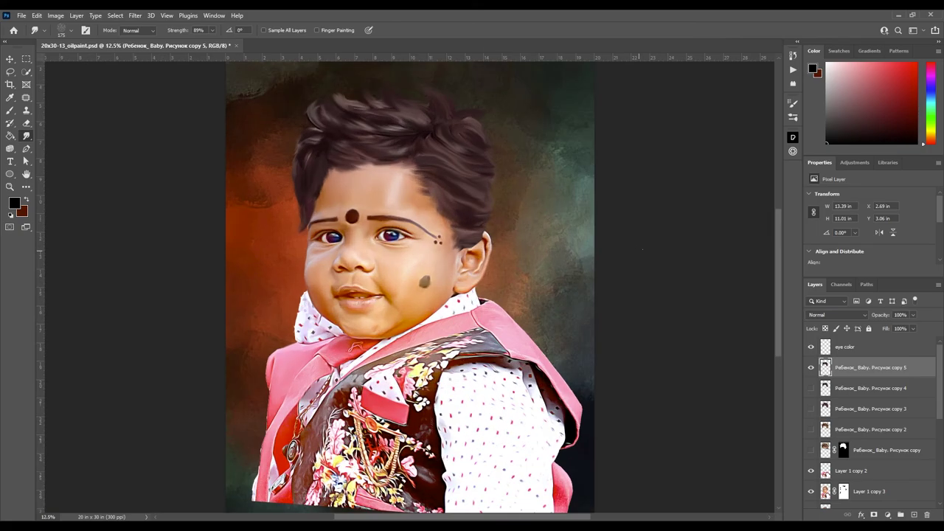
Toggle copy 5's visibility to compare the smudging, then save the portrait.
{"action": "left_click", "coordinate": [811, 369]}
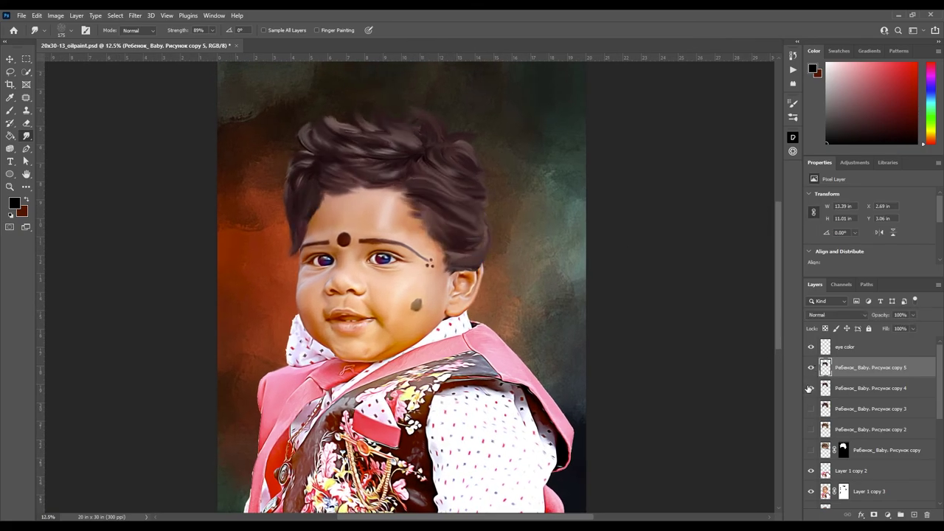
{"action": "scroll", "coordinate": [496, 235], "scroll_direction": "up", "scroll_amount": 1}
{"action": "scroll", "coordinate": [495, 235], "scroll_direction": "up", "scroll_amount": 2}
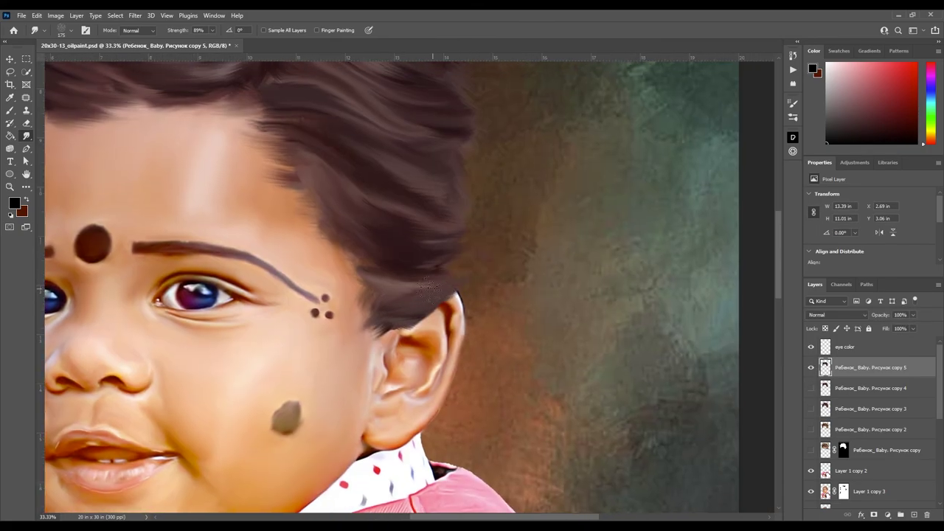
{"action": "scroll", "coordinate": [431, 288], "scroll_direction": "up", "scroll_amount": 2}
{"action": "scroll", "coordinate": [369, 273], "scroll_direction": "up", "scroll_amount": 3}
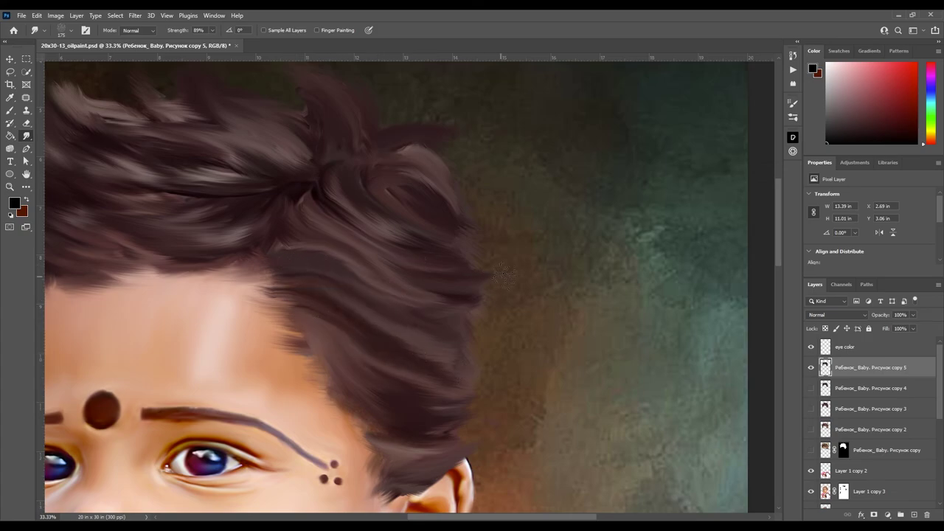
{"action": "key", "text": "ctrl+minus"}
{"action": "key", "text": "ctrl+minus"}
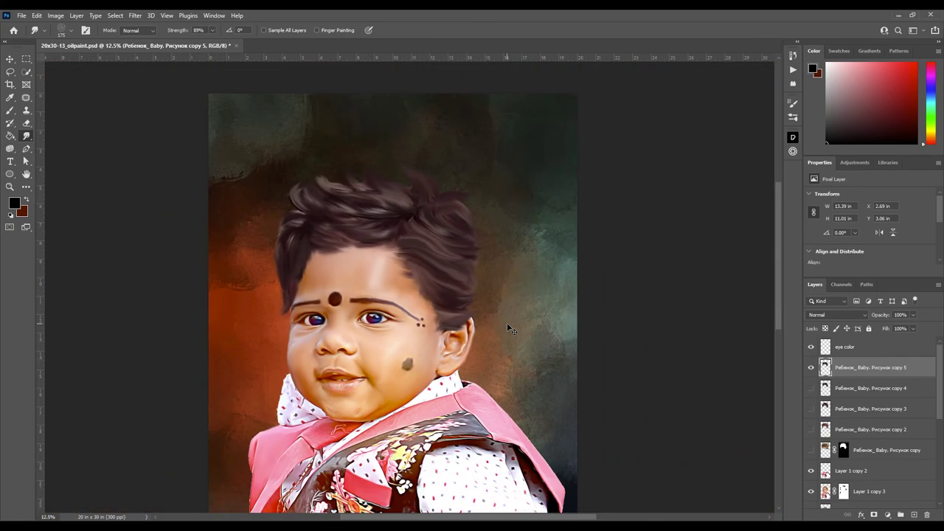
{"action": "key", "text": "ctrl+s"}
Smudge the temple hair between the forehead and the ear.
{"action": "key", "text": "ctrl+plus"}
{"action": "key", "text": "ctrl+plus"}
{"action": "key", "text": "ctrl+plus"}
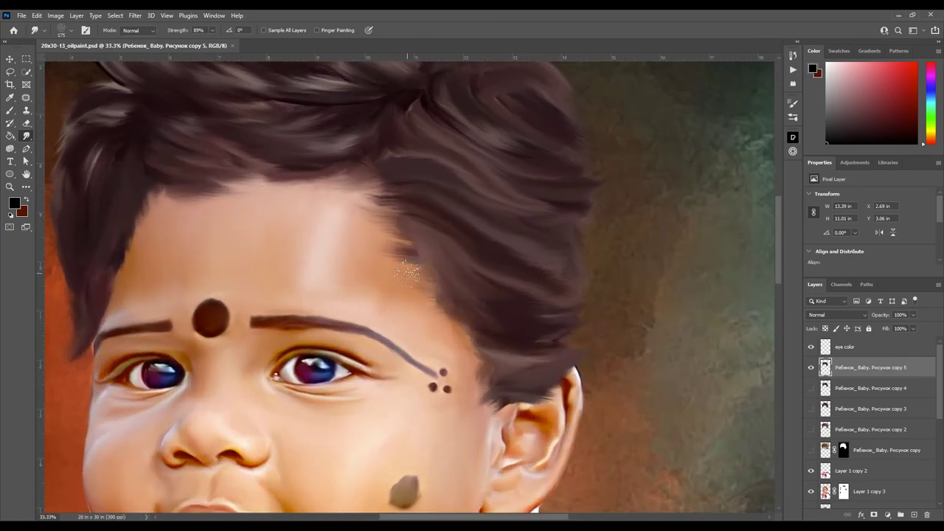
{"action": "left_click_drag", "start_coordinate": [394, 289], "coordinate": [490, 322]}
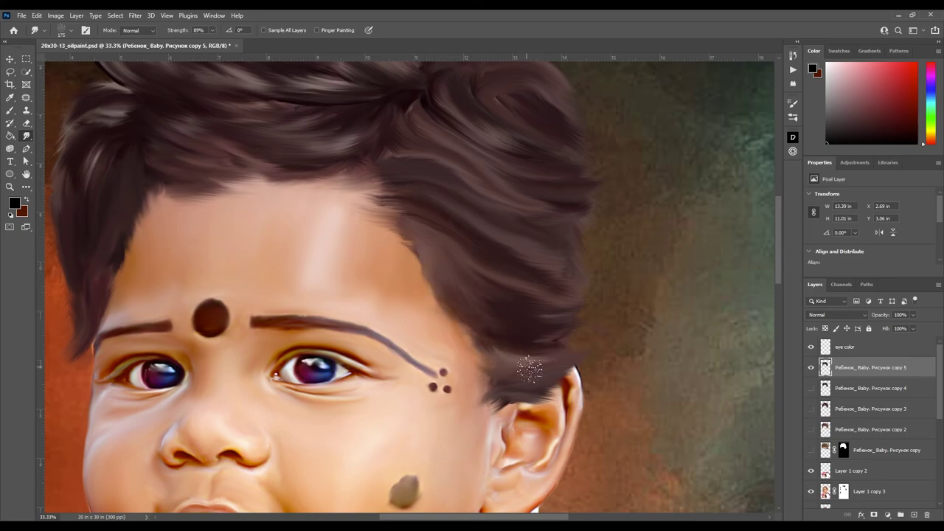
{"action": "left_click_drag", "start_coordinate": [390, 275], "coordinate": [560, 365]}
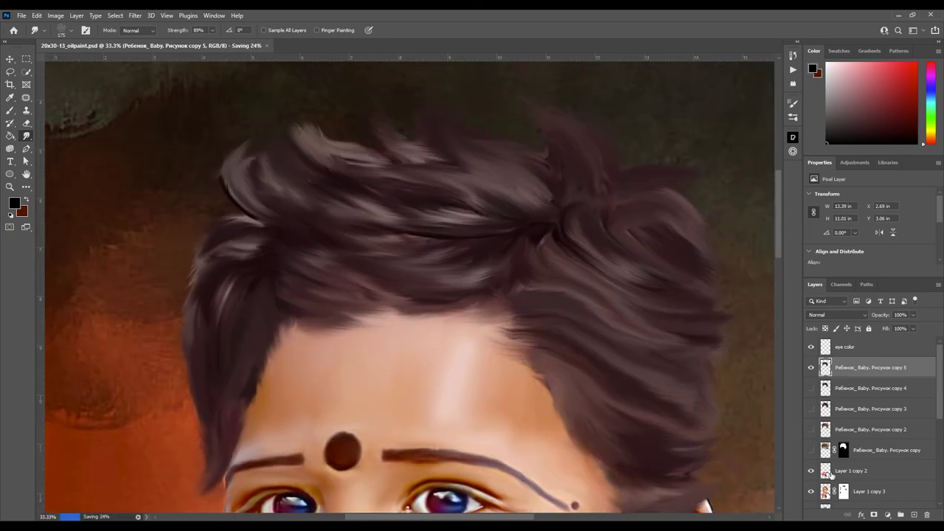
Try hair strokes on a 'hair lines' layer, undo them, and delete that layer.
{"action": "type", "text": "hair lines"}
{"action": "key", "text": "Return"}
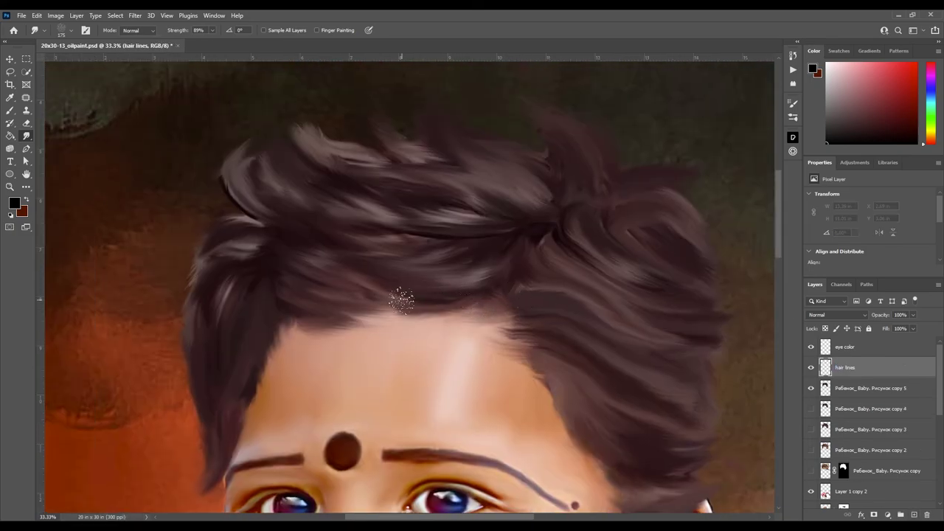
{"action": "key", "text": "b"}
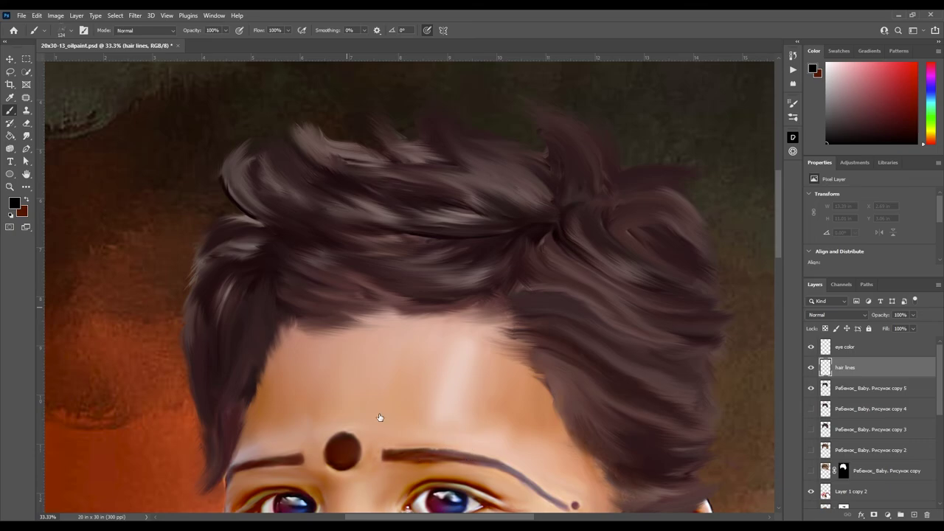
{"action": "left_click_drag", "start_coordinate": [279, 419], "coordinate": [398, 388]}
{"action": "key", "text": "ctrl+z"}
{"action": "left_click_drag", "start_coordinate": [305, 379], "coordinate": [435, 376]}
{"action": "key", "text": "ctrl+z"}
{"action": "key", "text": "Delete"}
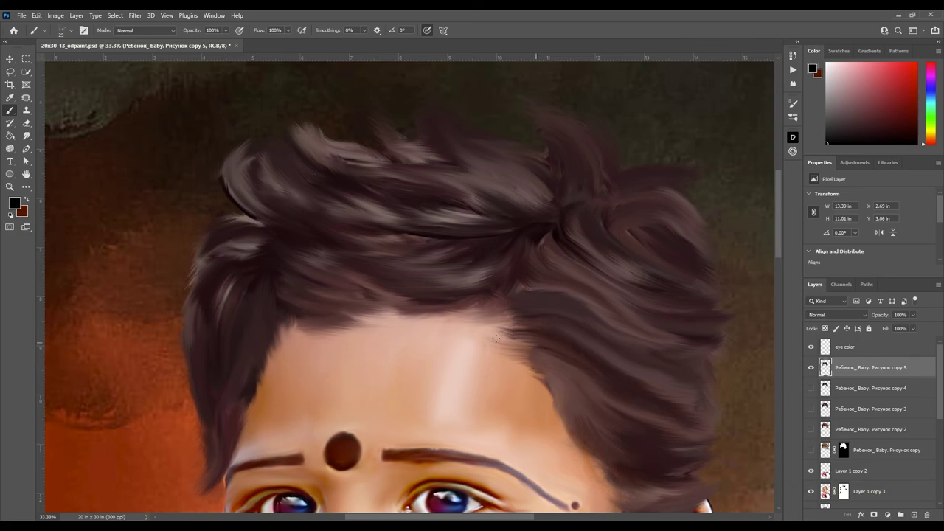
Create a new empty layer named 'hair line'.
{"action": "key", "text": "ctrl+shift+alt+n"}
{"action": "double_click", "coordinate": [845, 367]}
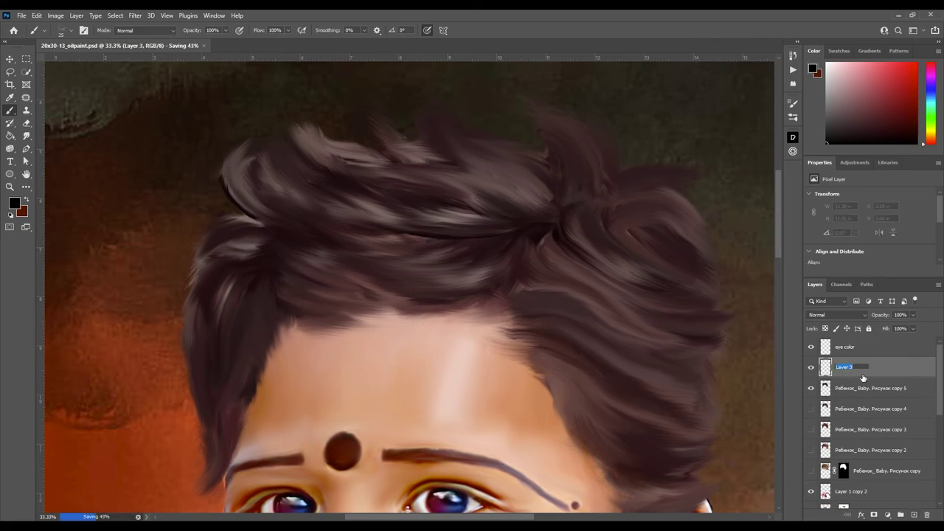
{"action": "type", "text": "hair line"}
{"action": "key", "text": "Return"}
{"action": "key", "text": "ctrl+minus"}
{"action": "key", "text": "ctrl+minus"}
{"action": "key", "text": "ctrl+minus"}
{"action": "key", "text": "ctrl+plus"}
{"action": "key", "text": "ctrl+plus"}
{"action": "key", "text": "ctrl+plus"}
Smudge the hairline on copy 5 at 69% strength, then reselect the 'hair line' layer.
{"action": "left_click", "coordinate": [863, 388]}
{"action": "key", "text": "r"}
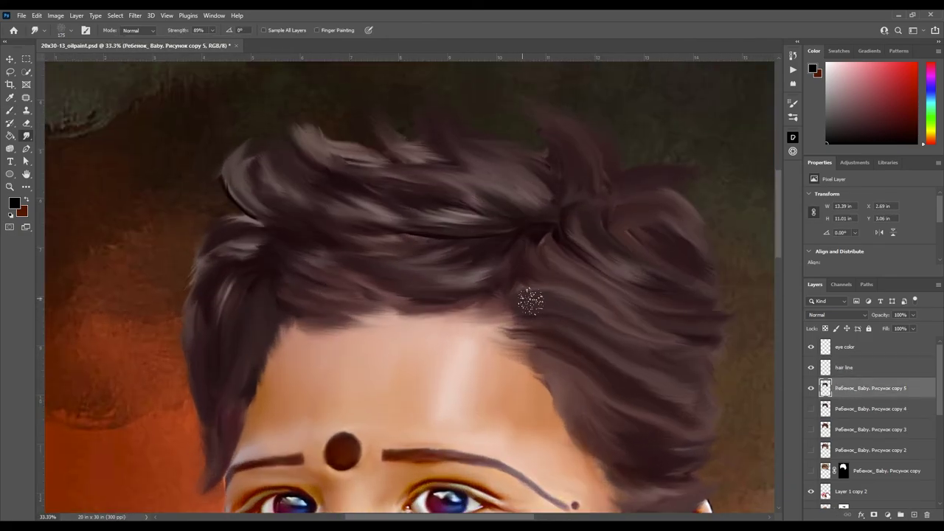
{"action": "key", "text": "ctrl+minus"}
{"action": "key", "text": "ctrl+minus"}
{"action": "key", "text": "ctrl+plus"}
{"action": "key", "text": "ctrl+plus"}
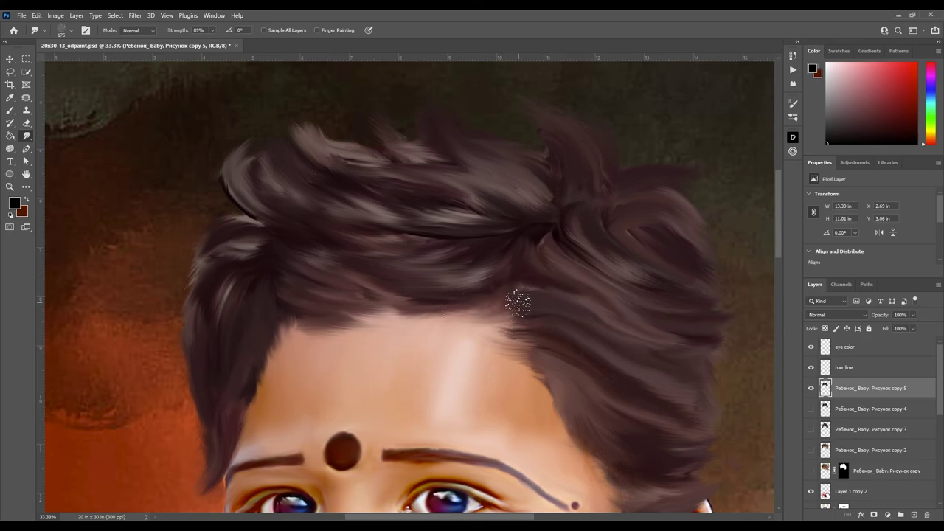
{"action": "key", "text": "ctrl+minus"}
{"action": "key", "text": "ctrl+minus"}
{"action": "key", "text": "ctrl+minus"}
{"action": "key", "text": "ctrl+plus"}
{"action": "key", "text": "ctrl+plus"}
{"action": "key", "text": "ctrl+plus"}
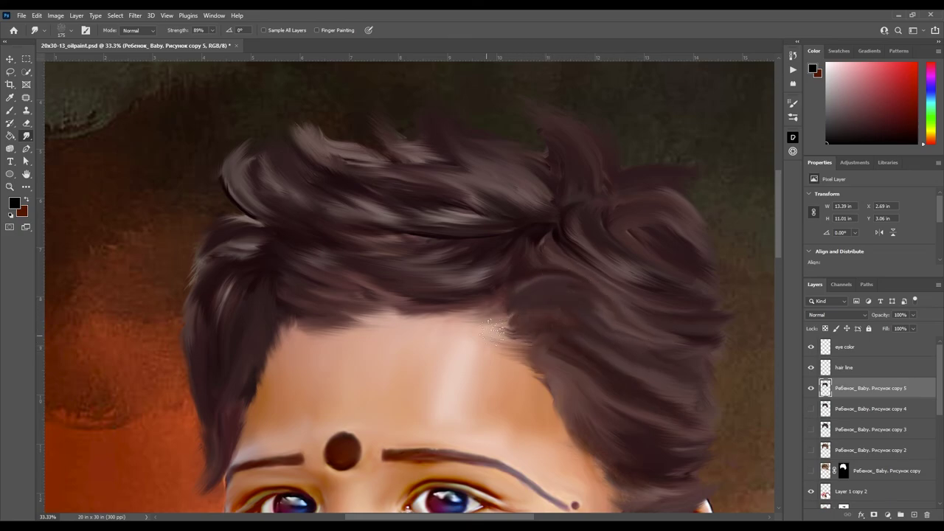
{"action": "key", "text": "6"}
{"action": "key", "text": "9"}
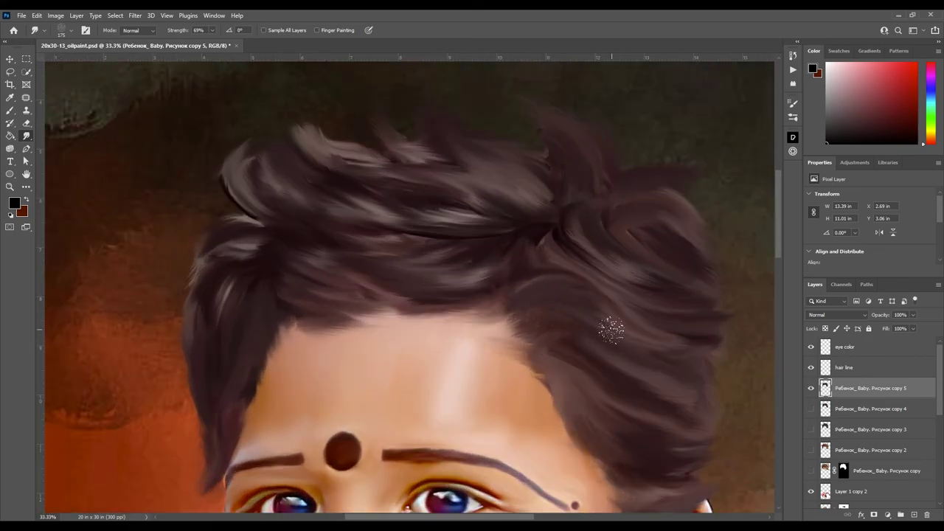
{"action": "left_click", "coordinate": [857, 368]}
{"action": "key", "text": "b"}
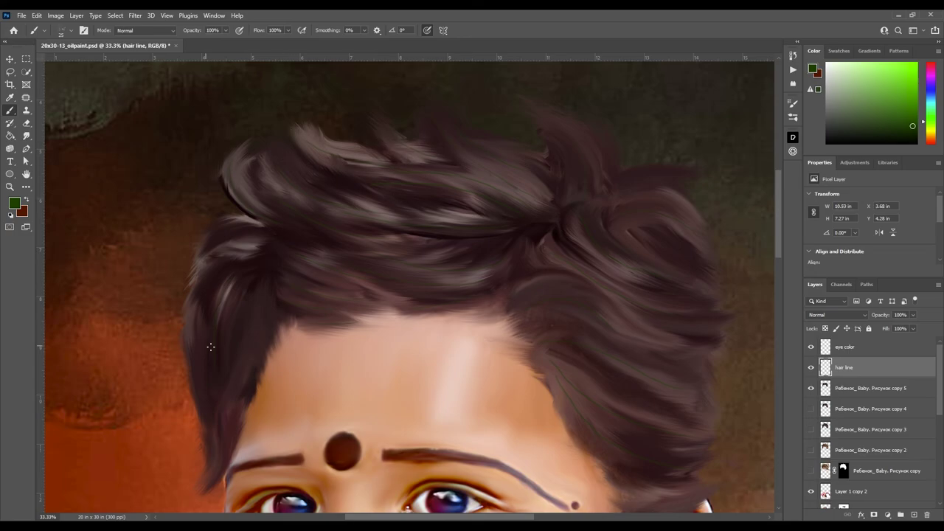
Pan around the hair and rotate the canvas view, then straighten it again.
{"action": "left_click_drag", "start_coordinate": [211, 346], "coordinate": [389, 341]}
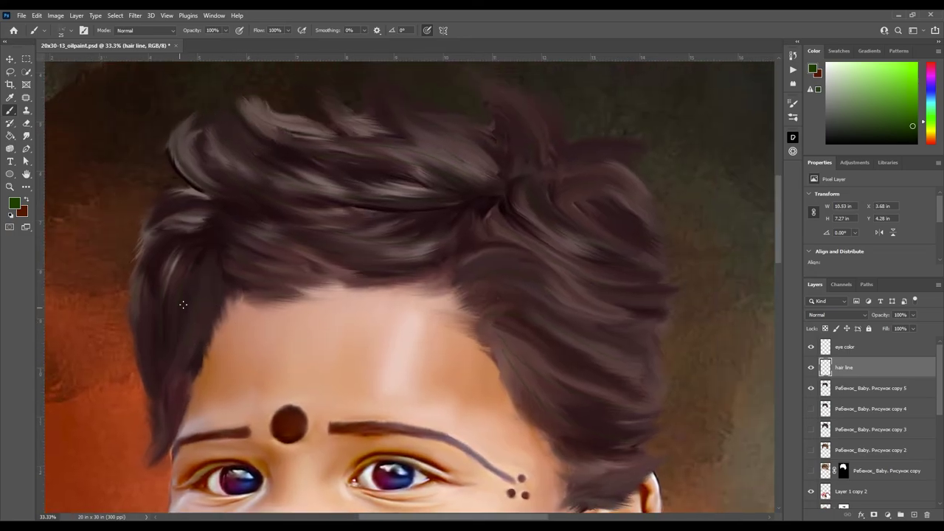
{"action": "scroll", "coordinate": [183, 303], "scroll_direction": "up", "scroll_amount": 3}
{"action": "scroll", "coordinate": [444, 273], "scroll_direction": "right", "scroll_amount": 4}
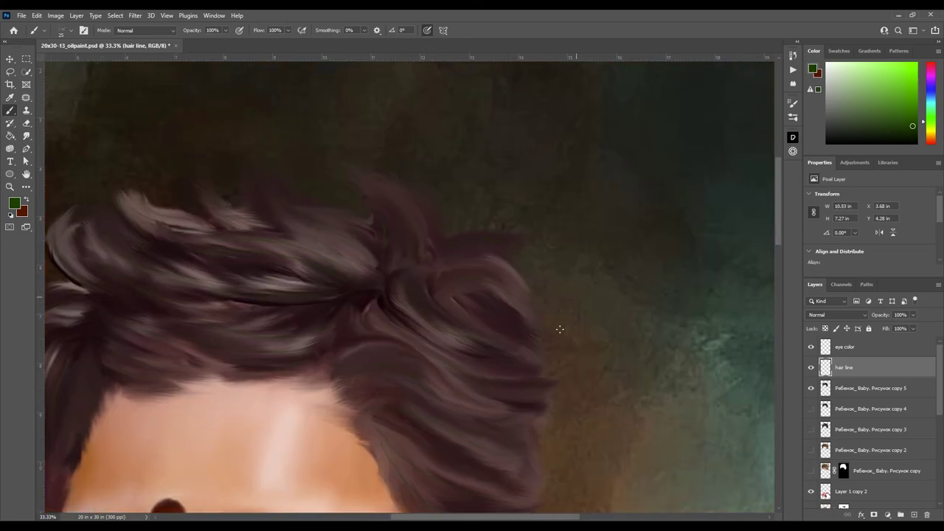
{"action": "scroll", "coordinate": [559, 310], "scroll_direction": "down", "scroll_amount": 2}
{"action": "scroll", "coordinate": [560, 266], "scroll_direction": "down", "scroll_amount": 2}
{"action": "scroll", "coordinate": [565, 244], "scroll_direction": "left", "scroll_amount": 3}
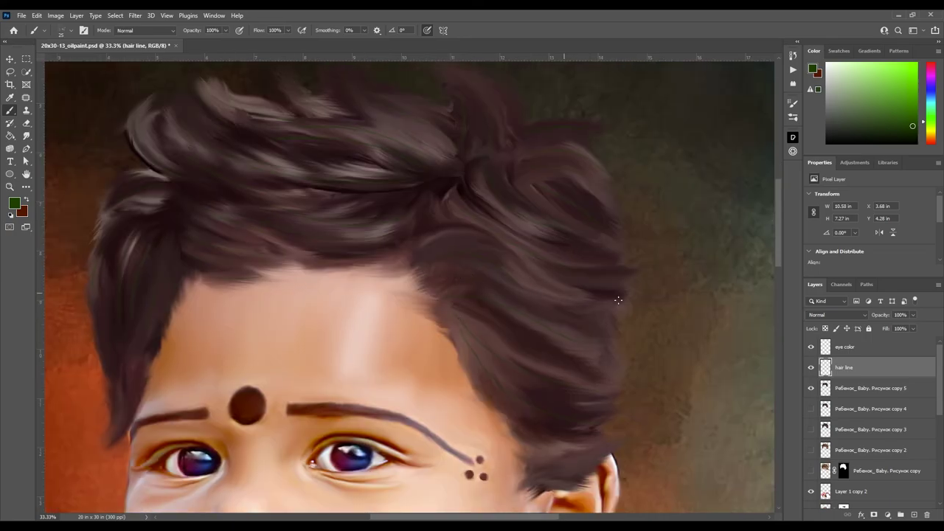
{"action": "scroll", "coordinate": [516, 354], "scroll_direction": "down", "scroll_amount": 2}
{"action": "scroll", "coordinate": [566, 399], "scroll_direction": "left", "scroll_amount": 1}
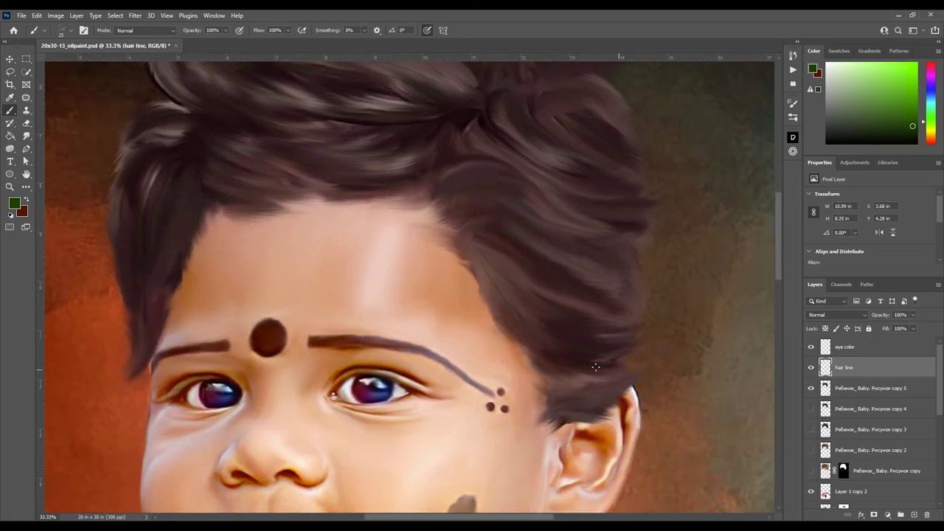
{"action": "scroll", "coordinate": [442, 295], "scroll_direction": "left", "scroll_amount": 4}
{"action": "scroll", "coordinate": [332, 306], "scroll_direction": "up", "scroll_amount": 1}
{"action": "left_click_drag", "start_coordinate": [306, 244], "coordinate": [330, 209]}
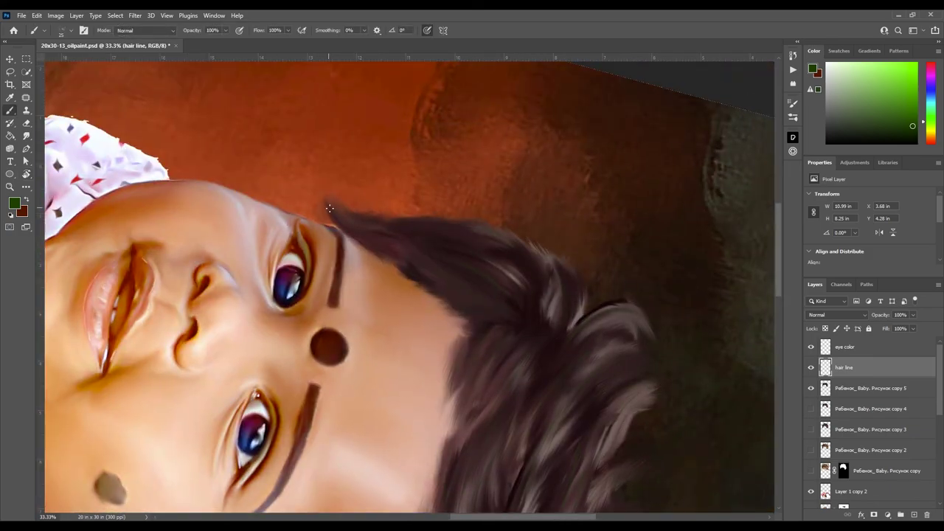
{"action": "mouse_move", "coordinate": [480, 259]}
{"action": "left_mouse_down"}
{"action": "mouse_move", "coordinate": [361, 309]}
{"action": "mouse_move", "coordinate": [336, 200]}
{"action": "left_mouse_up"}
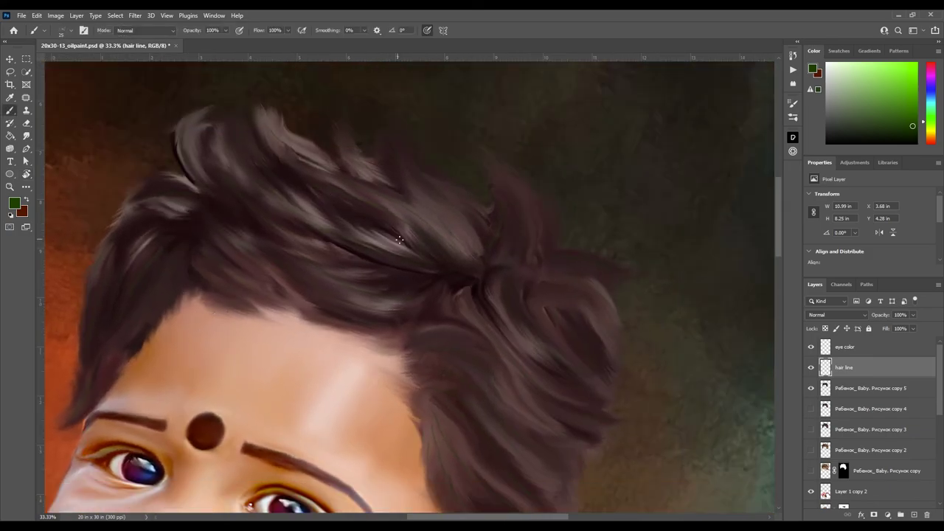
{"action": "left_click_drag", "start_coordinate": [398, 240], "coordinate": [285, 331]}
Save the document and duplicate the 'hair line' layer into 'hair line copy'.
{"action": "key", "text": "ctrl+minus"}
{"action": "key", "text": "ctrl+minus"}
{"action": "key", "text": "ctrl+s"}
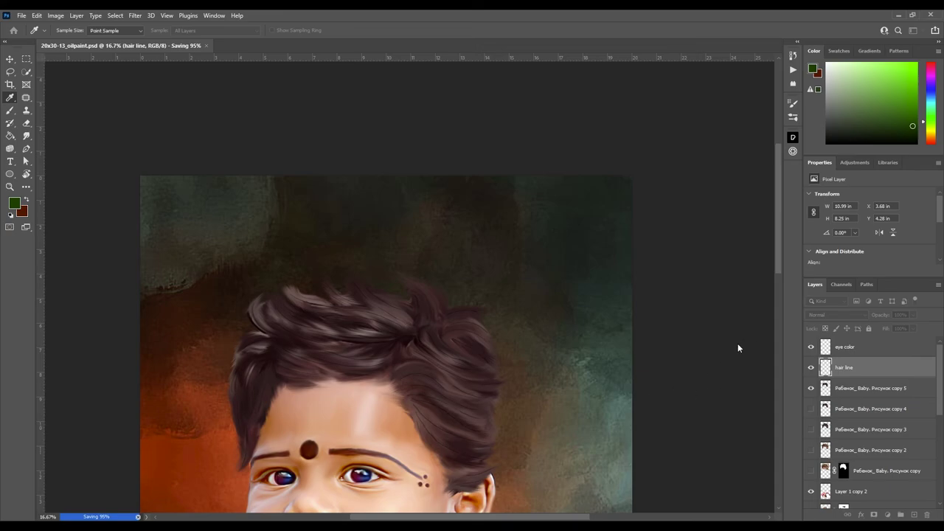
{"action": "key", "text": "v"}
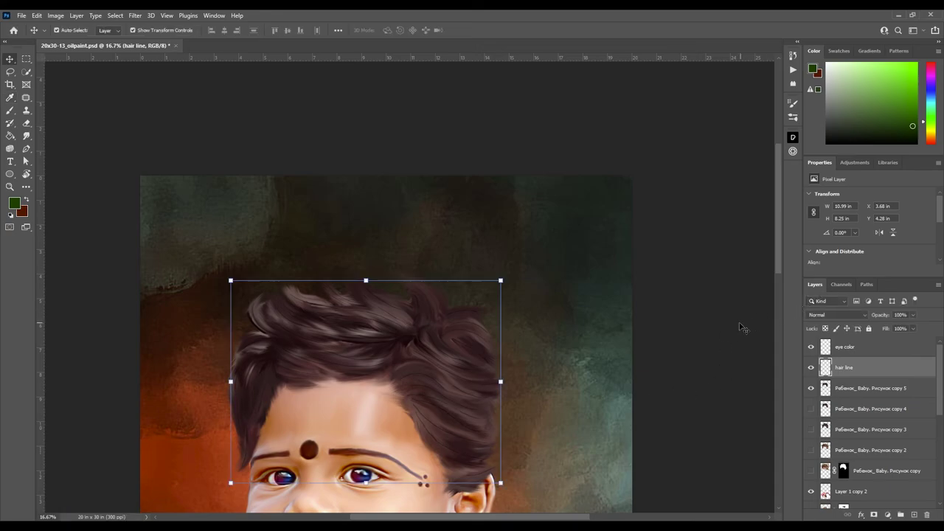
{"action": "key", "text": "ctrl+j"}
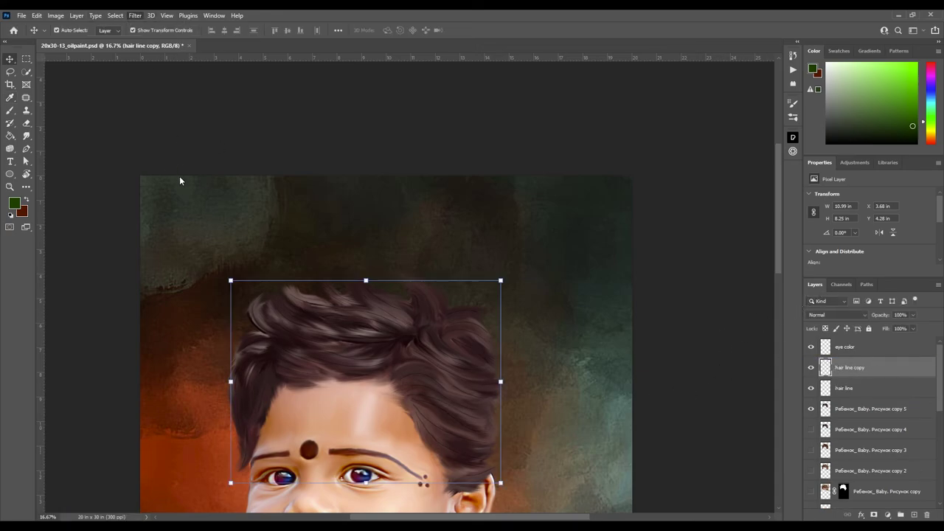
Select the original 'hair line' layer, then move selection up to 'hair line copy'.
{"action": "key", "text": "h"}
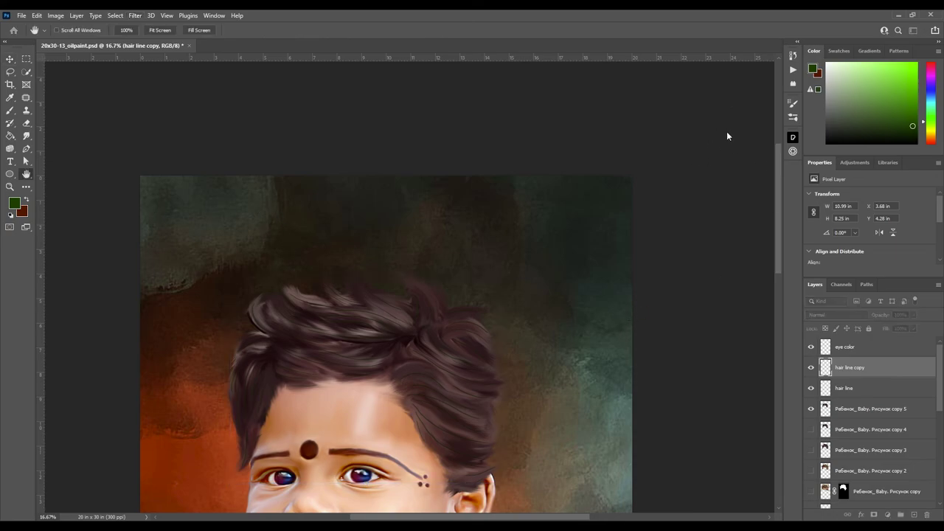
{"action": "key", "text": "v"}
{"action": "left_click", "coordinate": [838, 390]}
{"action": "key", "text": "i"}
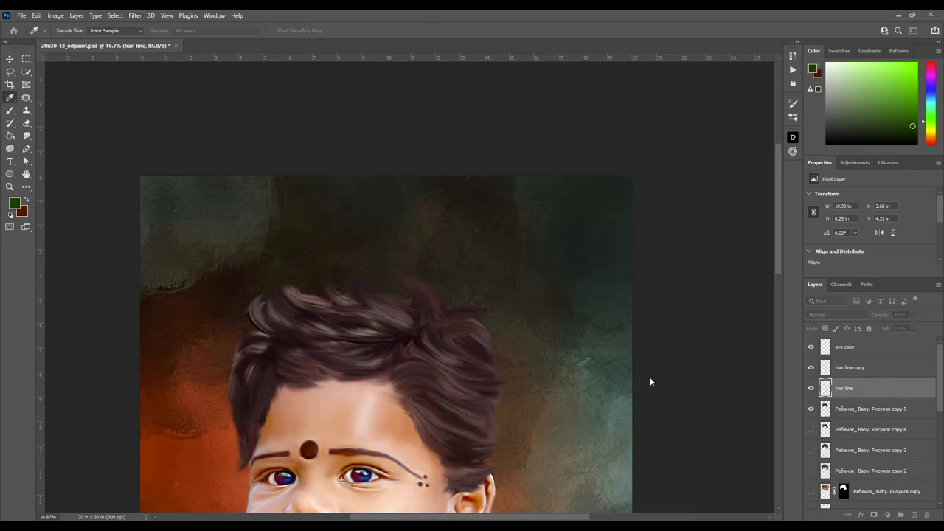
{"action": "key", "text": "v"}
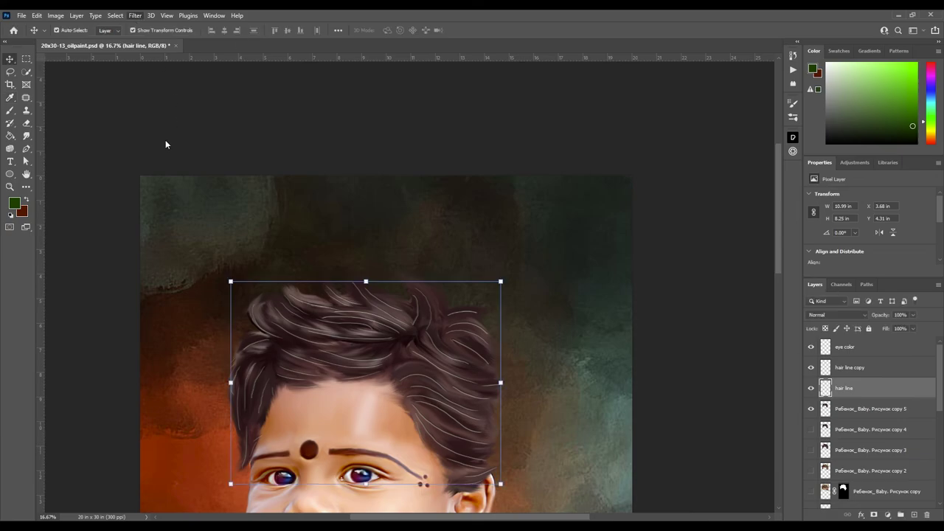
{"action": "key", "text": "h"}
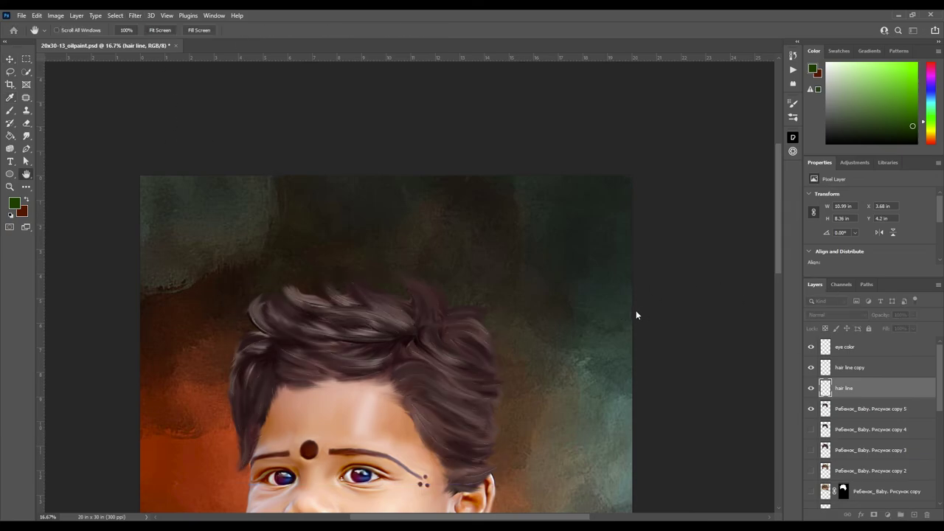
{"action": "key", "text": "v"}
{"action": "key", "text": "i"}
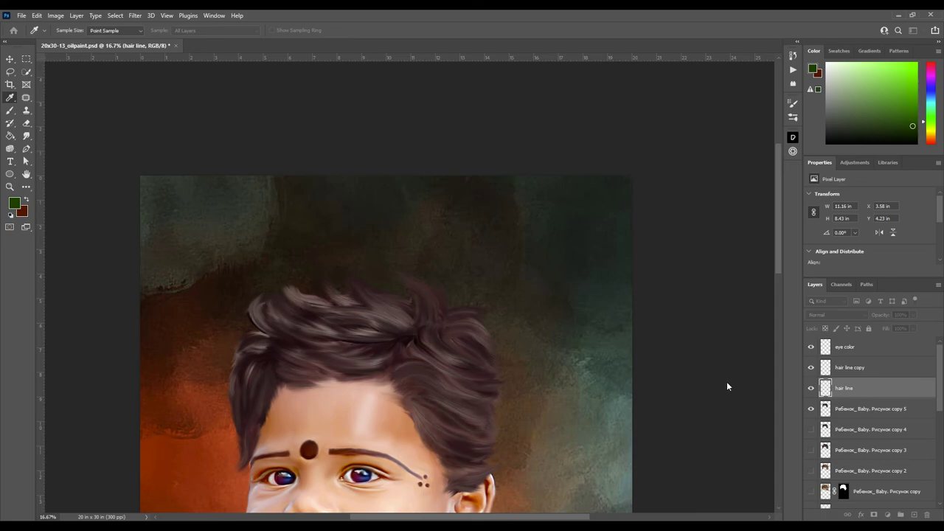
{"action": "key", "text": "alt+bracketright"}
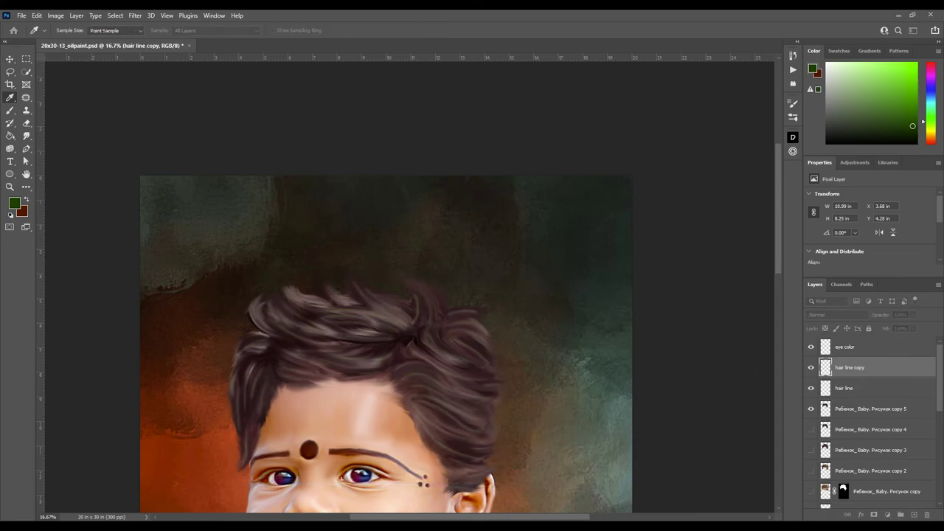
Bring the whole face into view and toggle the hair line strokes off and on to compare.
{"action": "key", "text": "v"}
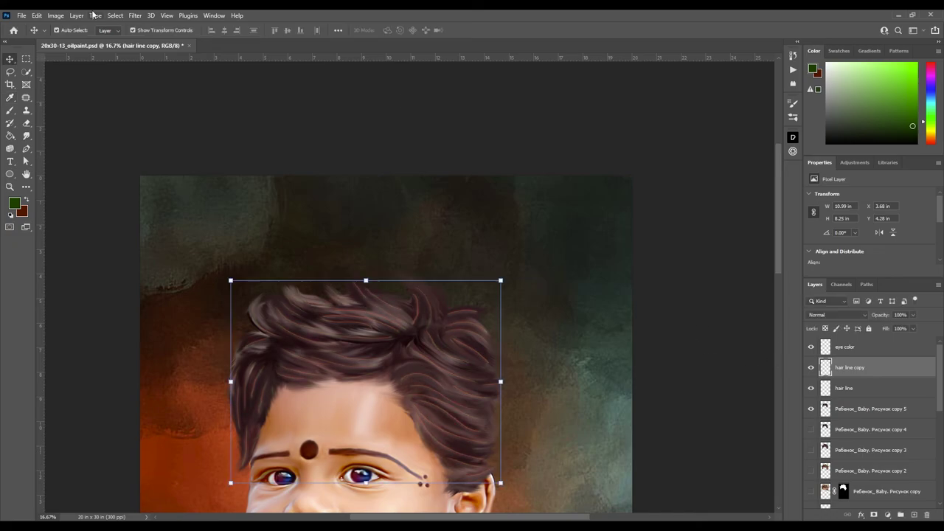
{"action": "key", "text": "h"}
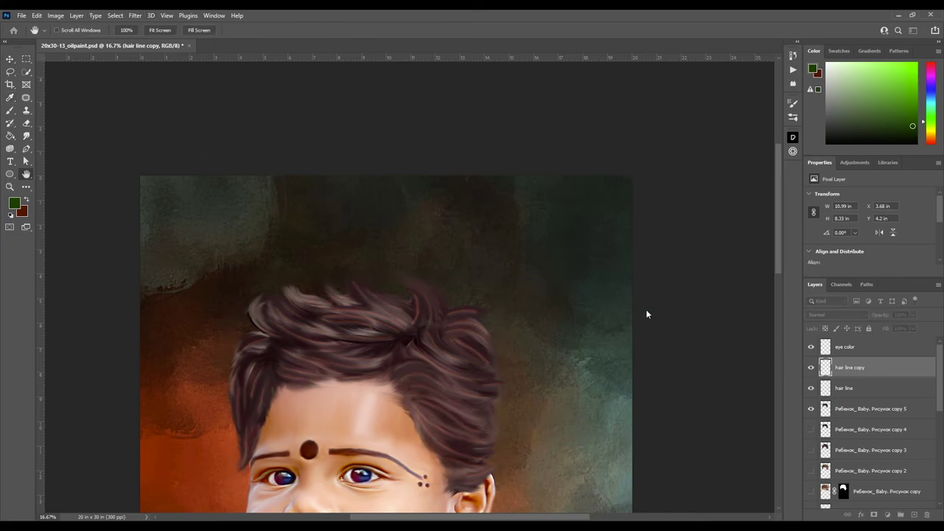
{"action": "key", "text": "r"}
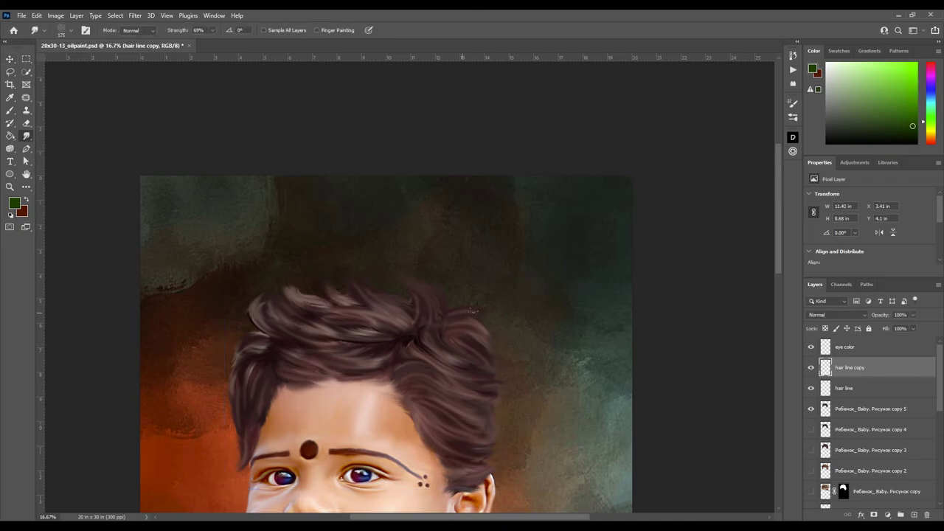
{"action": "left_click_drag", "start_coordinate": [663, 494], "coordinate": [762, 339]}
{"action": "left_click", "coordinate": [810, 388]}
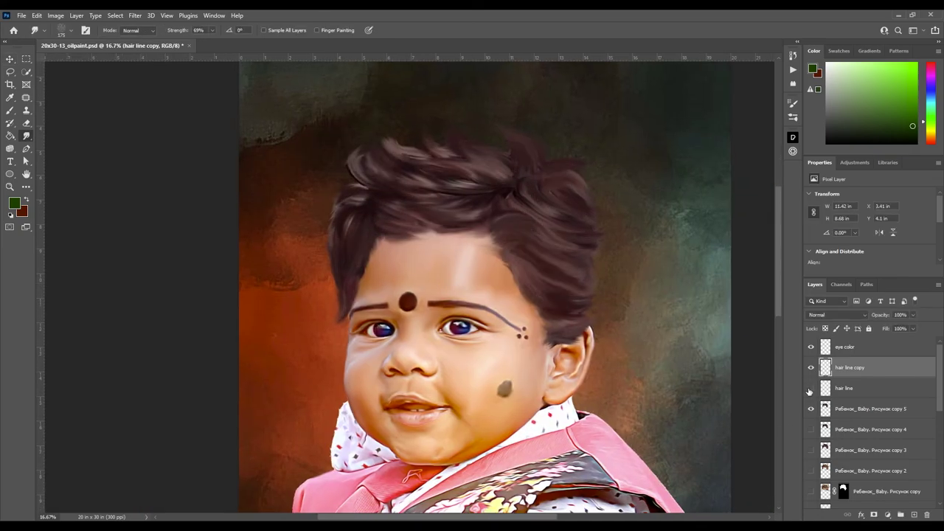
{"action": "left_click", "coordinate": [811, 388]}
{"action": "left_click", "coordinate": [810, 388]}
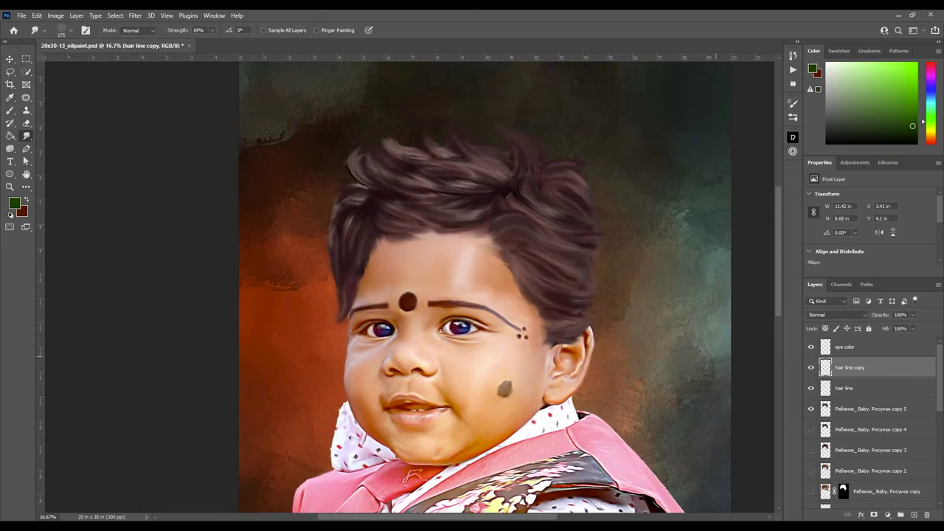
Merge 'hair line' into 'hair line copy' and smudge the merged strands into the hair.
{"action": "key", "text": "v"}
{"action": "left_click", "coordinate": [848, 388], "text": "shift"}
{"action": "key", "text": "ctrl+e"}
{"action": "key", "text": "r"}
{"action": "key", "text": "ctrl+plus"}
{"action": "key", "text": "ctrl+plus"}
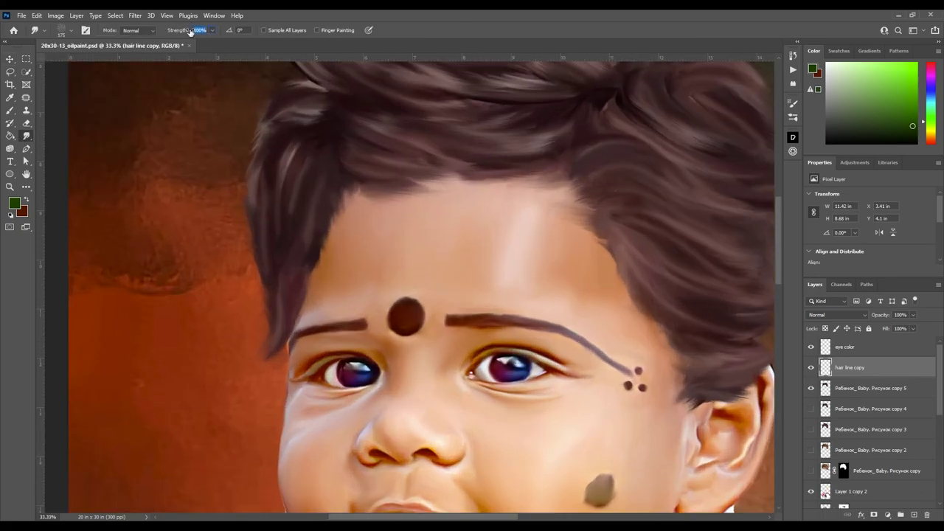
{"action": "mouse_move", "coordinate": [403, 201]}
{"action": "left_mouse_down"}
{"action": "mouse_move", "coordinate": [435, 338]}
{"action": "mouse_move", "coordinate": [617, 390]}
{"action": "mouse_move", "coordinate": [539, 358]}
{"action": "mouse_move", "coordinate": [605, 362]}
{"action": "mouse_move", "coordinate": [567, 368]}
{"action": "left_mouse_up"}
{"action": "left_click_drag", "start_coordinate": [337, 326], "coordinate": [267, 415]}
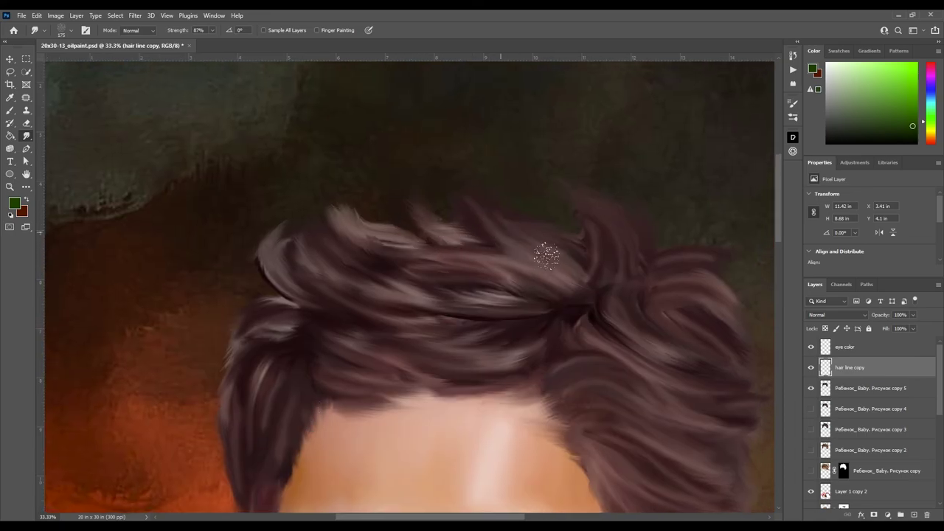
{"action": "key", "text": "ctrl+minus"}
{"action": "key", "text": "ctrl+minus"}
{"action": "key", "text": "ctrl+minus"}
{"action": "key", "text": "ctrl+minus"}
Add a clipped Hue/Saturation adjustment to copy 5 with Saturation -21.
{"action": "key", "text": "v"}
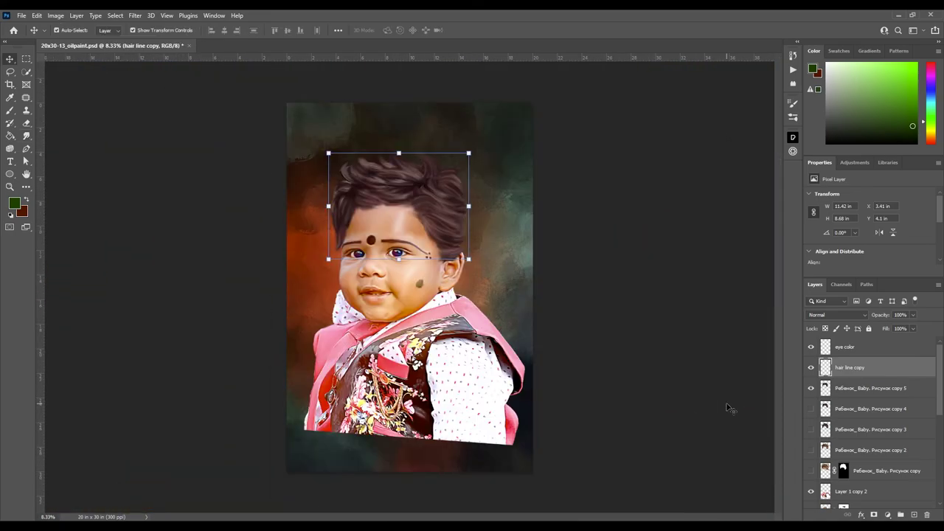
{"action": "left_click", "coordinate": [856, 388]}
{"action": "key", "text": "ctrl+u"}
{"action": "mouse_move", "coordinate": [870, 219]}
{"action": "left_mouse_down"}
{"action": "mouse_move", "coordinate": [856, 219]}
{"action": "mouse_move", "coordinate": [853, 242]}
{"action": "mouse_move", "coordinate": [885, 243]}
{"action": "mouse_move", "coordinate": [849, 244]}
{"action": "mouse_move", "coordinate": [866, 242]}
{"action": "left_mouse_up"}
Add a clipped Levels adjustment, ease Hue/Saturation to -31, and raise the Levels black input to 40.
{"action": "key", "text": "ctrl+plus"}
{"action": "key", "text": "ctrl+plus"}
{"action": "key", "text": "ctrl+l"}
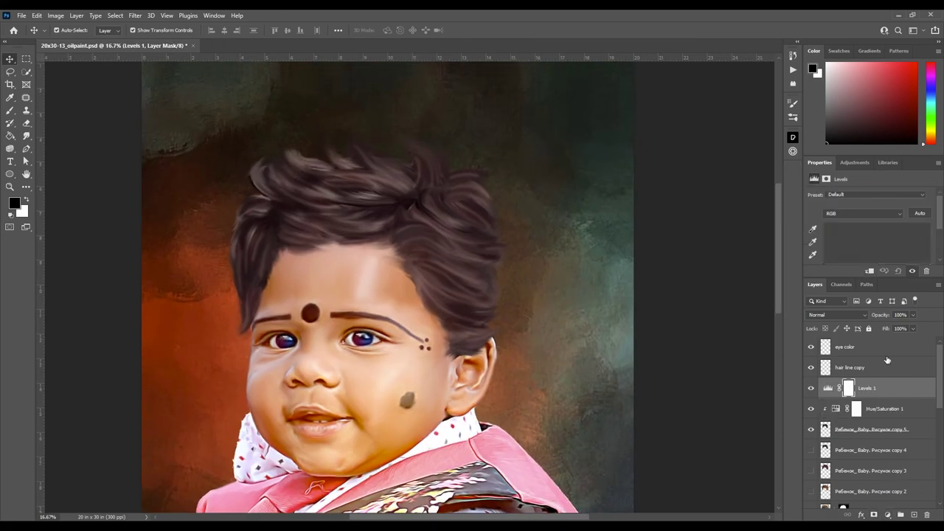
{"action": "left_click_drag", "start_coordinate": [847, 209], "coordinate": [900, 208]}
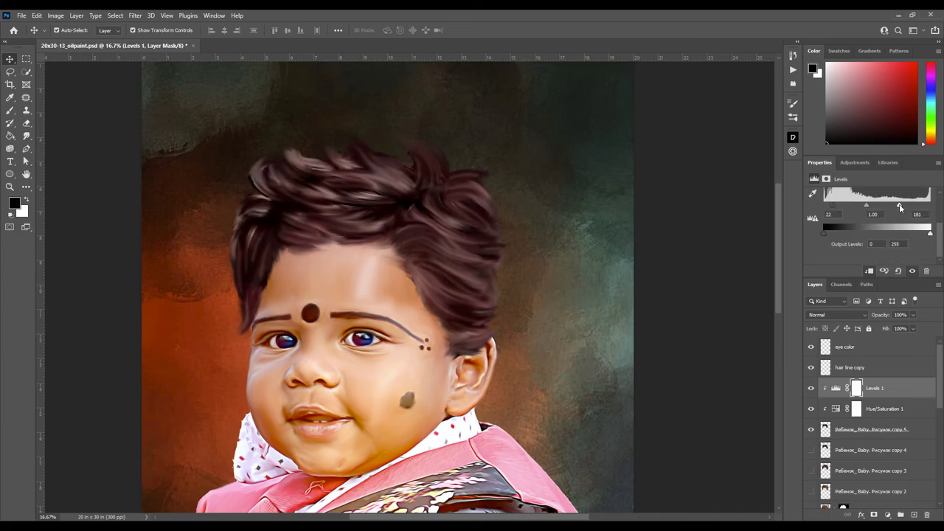
{"action": "left_click", "coordinate": [885, 409]}
{"action": "left_click_drag", "start_coordinate": [843, 254], "coordinate": [852, 253]}
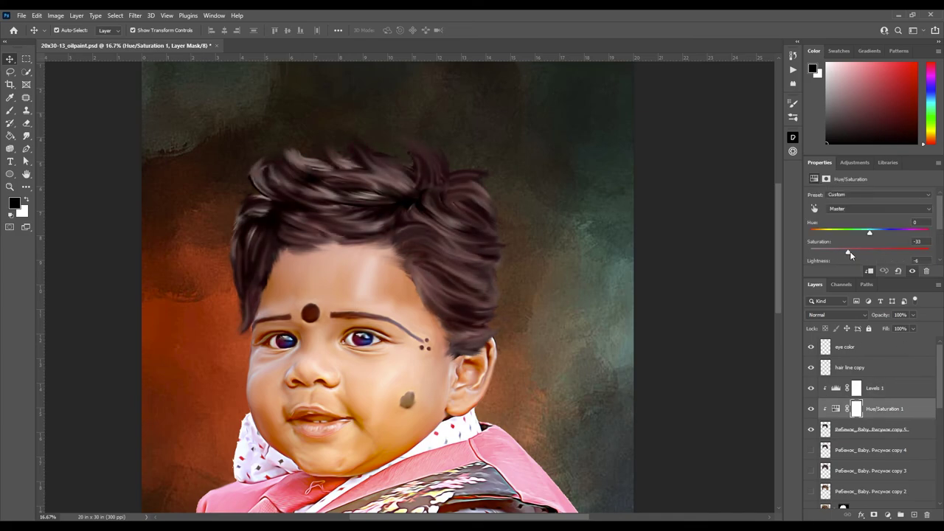
{"action": "key", "text": "ctrl+minus"}
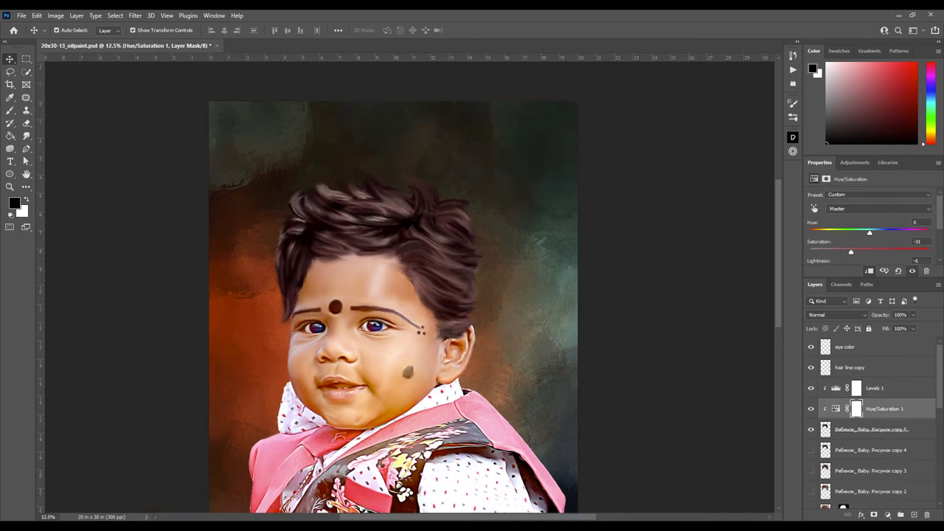
{"action": "left_click", "coordinate": [875, 388]}
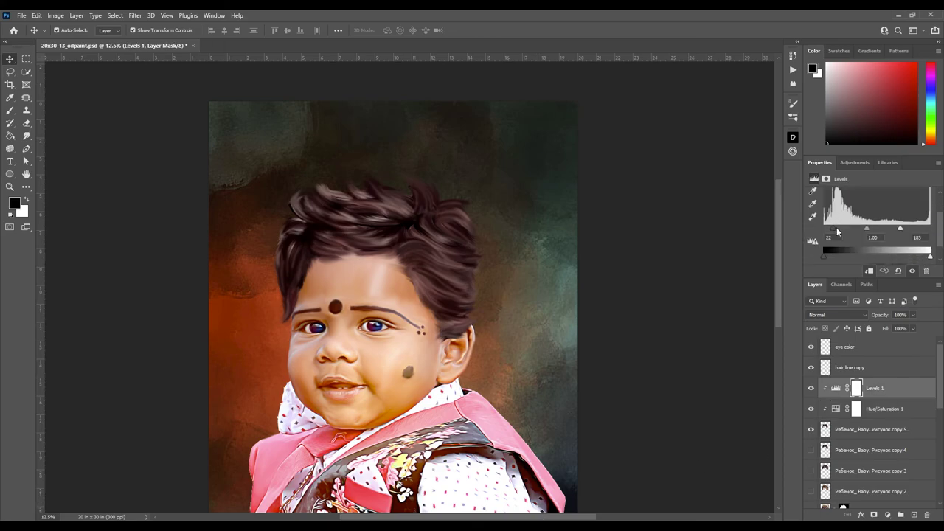
{"action": "left_click_drag", "start_coordinate": [824, 229], "coordinate": [842, 233]}
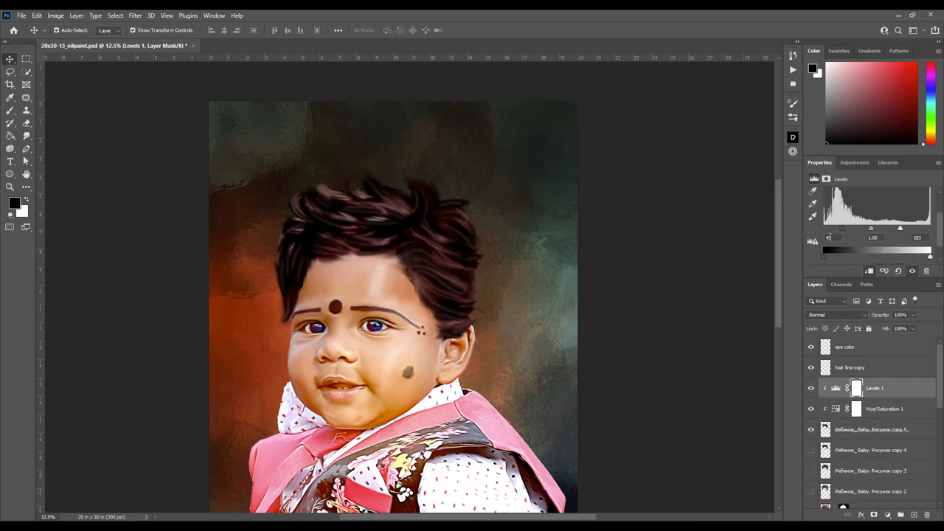
Set 'hair line copy' opacity to 87% and add an empty Layer 3 above it.
{"action": "left_click", "coordinate": [852, 366]}
{"action": "left_click", "coordinate": [898, 512]}
{"action": "key", "text": "ctrl+z"}
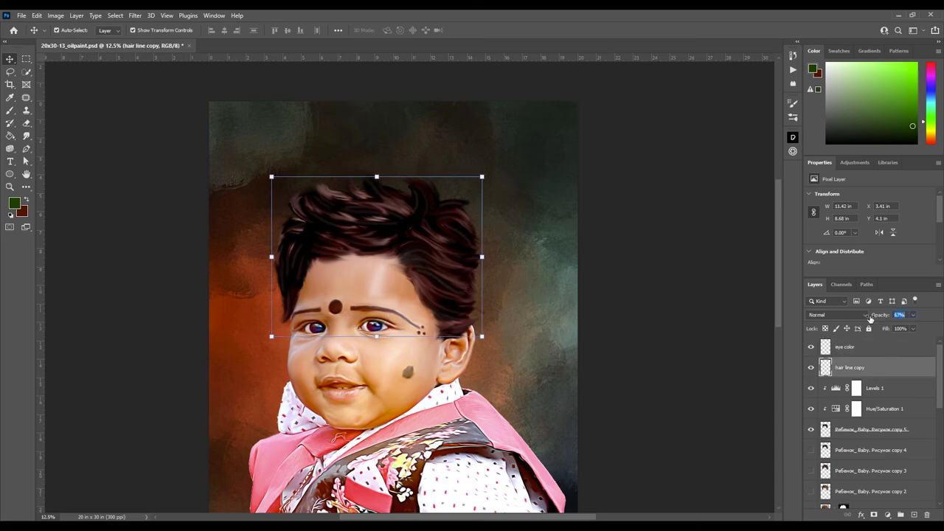
{"action": "key", "text": "8"}
{"action": "key", "text": "7"}
{"action": "left_click", "coordinate": [914, 514]}
{"action": "key", "text": "b"}
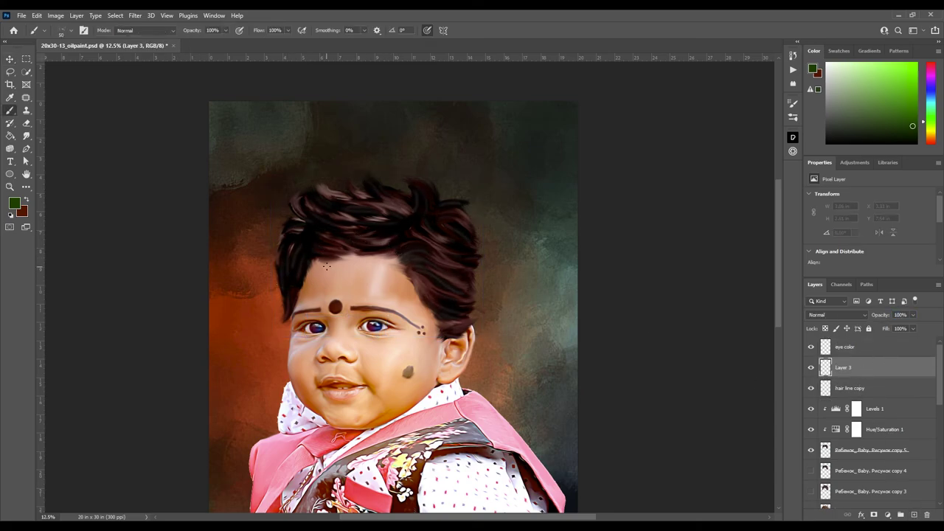
Zoom into the hairline and sample a dark brown from the hair.
{"action": "key", "text": "ctrl+plus"}
{"action": "key", "text": "ctrl+plus"}
{"action": "key", "text": "ctrl+plus"}
{"action": "left_click_drag", "start_coordinate": [244, 196], "coordinate": [370, 339]}
{"action": "left_click", "coordinate": [214, 393], "text": "alt"}
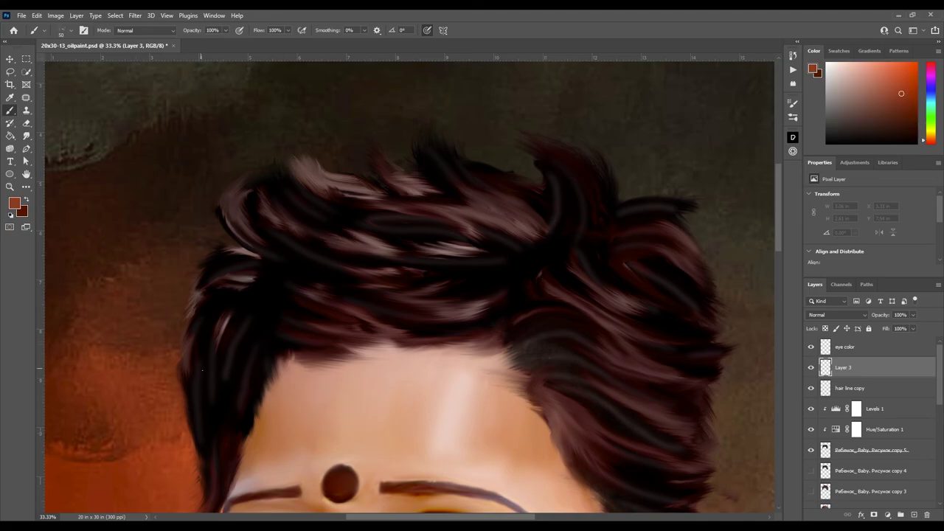
{"action": "key", "text": "ctrl+minus"}
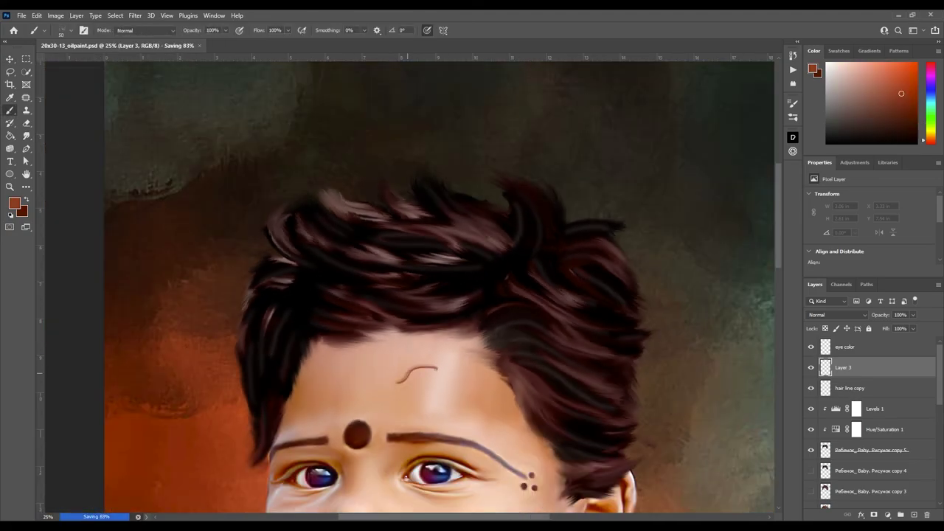
{"action": "left_click", "coordinate": [312, 347], "text": "alt"}
{"action": "left_click_drag", "start_coordinate": [311, 347], "coordinate": [466, 320]}
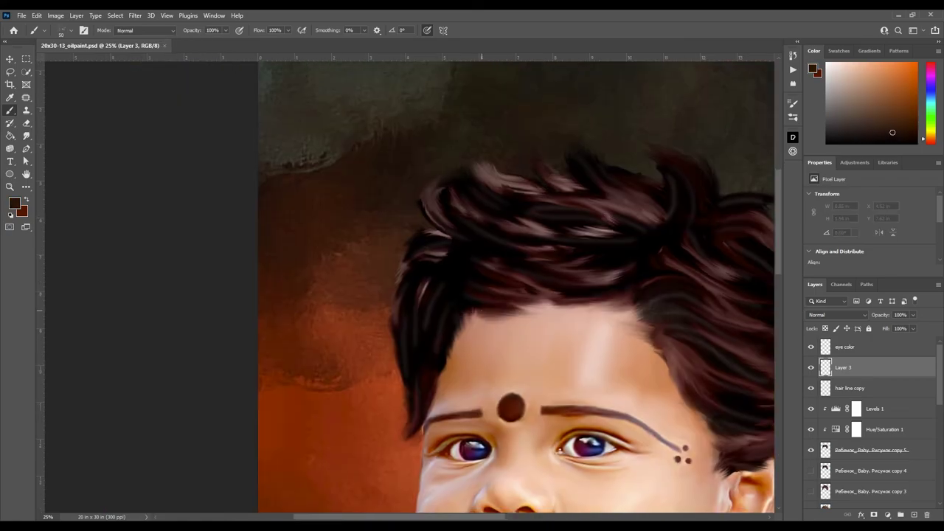
{"action": "key", "text": "ctrl+plus"}
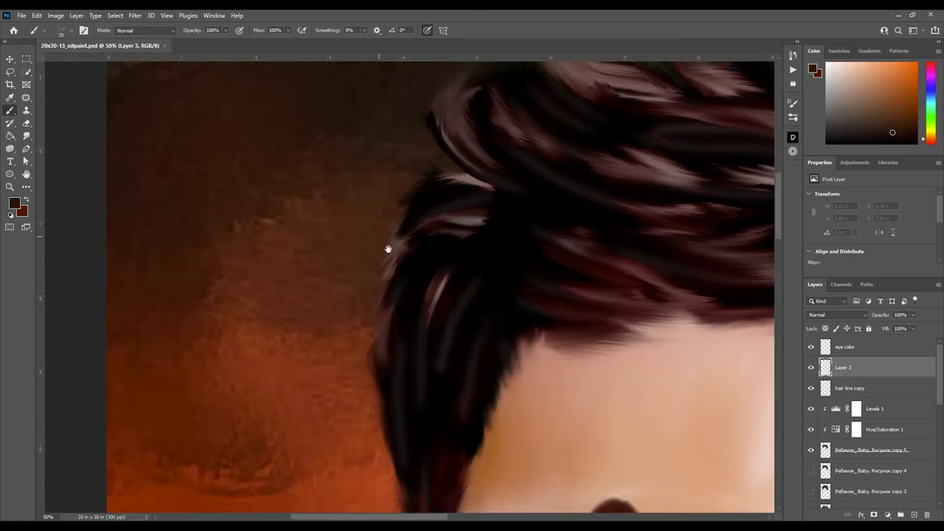
{"action": "key", "text": "ctrl+plus"}
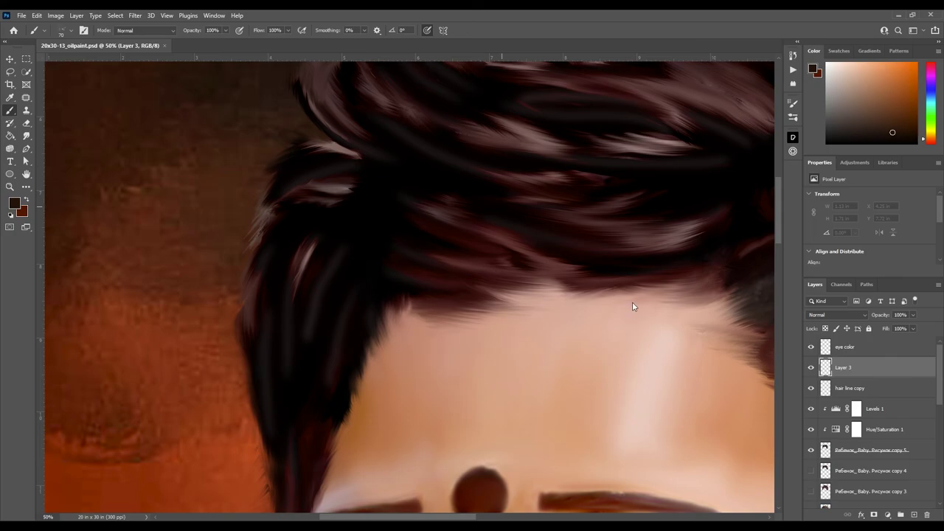
Try three thin trial hair strokes on the forehead, undoing each one.
{"action": "left_click_drag", "start_coordinate": [358, 361], "coordinate": [499, 343]}
{"action": "key", "text": "ctrl+z"}
{"action": "left_click_drag", "start_coordinate": [432, 343], "coordinate": [389, 383]}
{"action": "key", "text": "ctrl+z"}
{"action": "left_click_drag", "start_coordinate": [433, 342], "coordinate": [382, 399]}
{"action": "key", "text": "ctrl+z"}
Pan and zoom the view onto the left hairline.
{"action": "left_click_drag", "start_coordinate": [451, 369], "coordinate": [613, 336]}
{"action": "left_click_drag", "start_coordinate": [569, 305], "coordinate": [432, 327]}
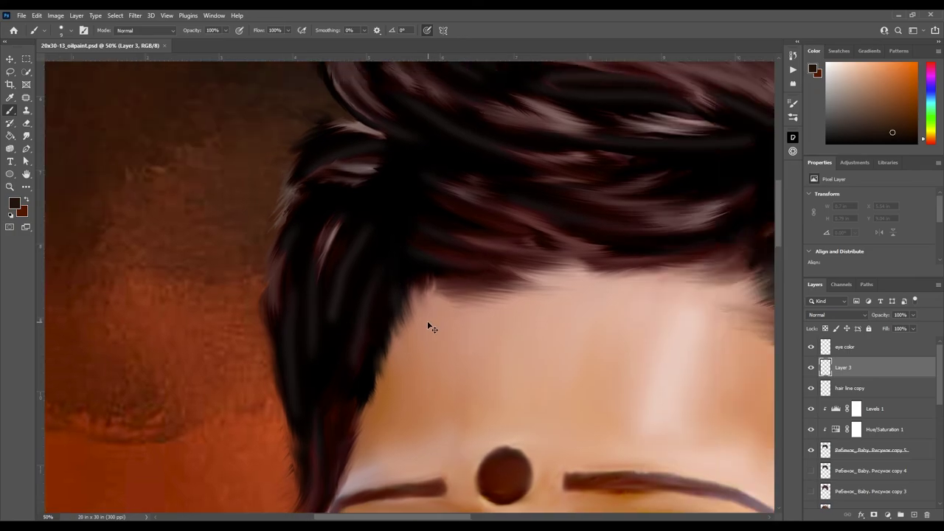
{"action": "left_click_drag", "start_coordinate": [507, 347], "coordinate": [365, 213]}
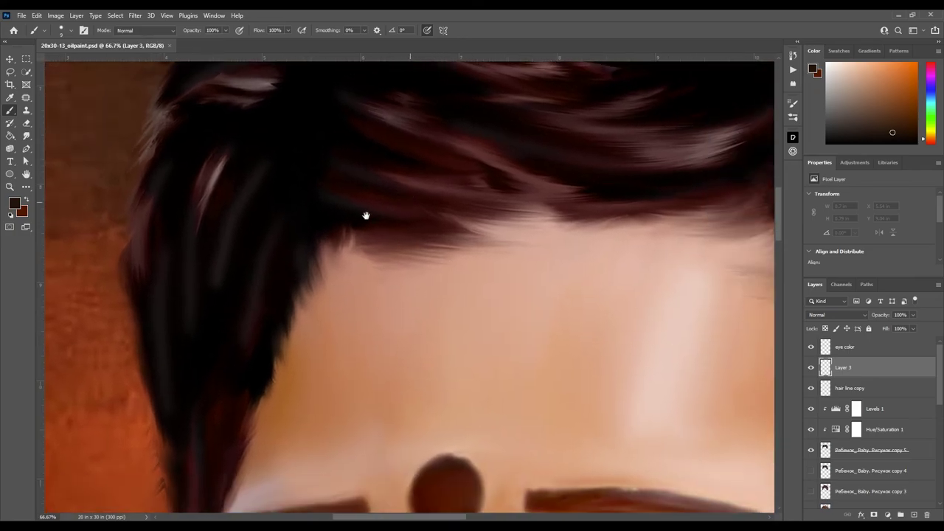
{"action": "key", "text": "ctrl+plus"}
{"action": "left_click_drag", "start_coordinate": [371, 107], "coordinate": [430, 198]}
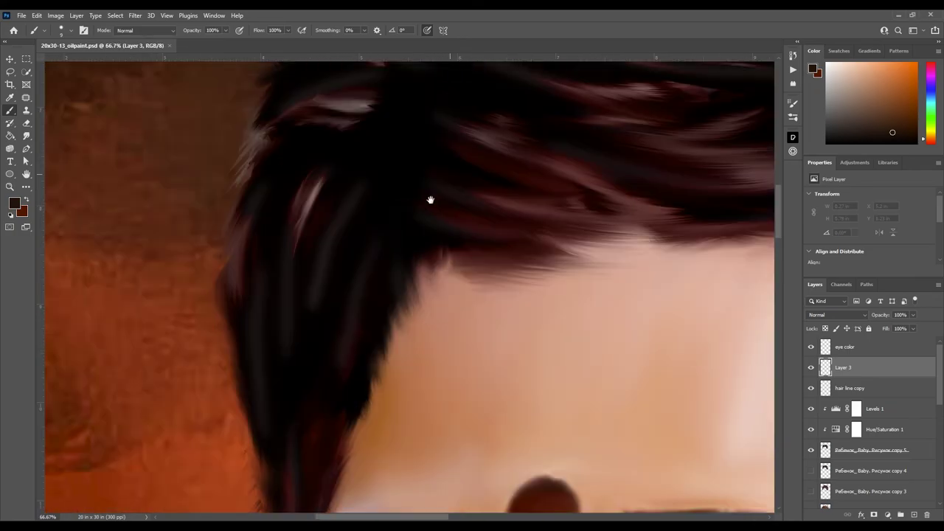
{"action": "scroll", "coordinate": [326, 263], "scroll_direction": "down", "scroll_amount": 3}
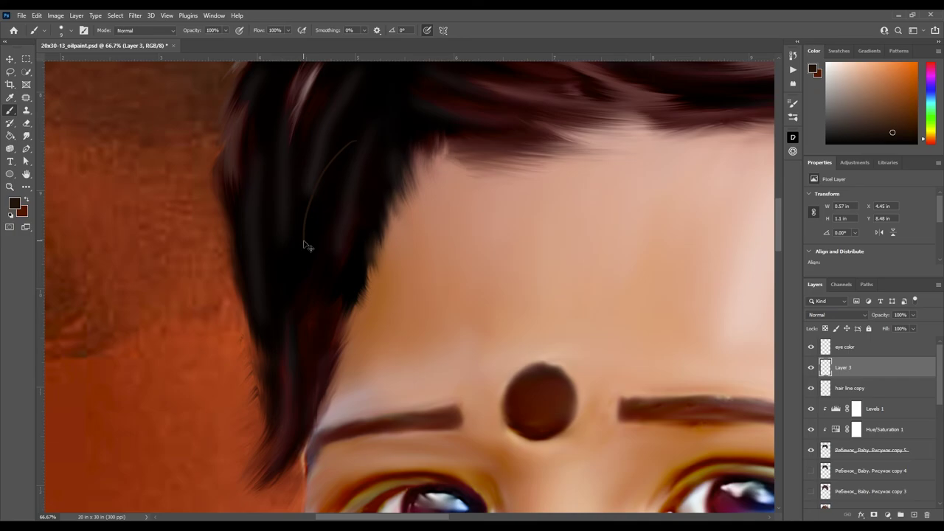
Paint a series of thin strands into the left and upper hair.
{"action": "mouse_move", "coordinate": [305, 243]}
{"action": "left_mouse_down"}
{"action": "mouse_move", "coordinate": [232, 360]}
{"action": "mouse_move", "coordinate": [252, 341]}
{"action": "left_mouse_up"}
{"action": "left_click_drag", "start_coordinate": [162, 365], "coordinate": [163, 337]}
{"action": "left_click_drag", "start_coordinate": [200, 401], "coordinate": [200, 363]}
{"action": "mouse_move", "coordinate": [272, 327]}
{"action": "left_mouse_down"}
{"action": "mouse_move", "coordinate": [176, 327]}
{"action": "mouse_move", "coordinate": [196, 298]}
{"action": "left_mouse_up"}
{"action": "left_click_drag", "start_coordinate": [179, 388], "coordinate": [177, 369]}
{"action": "left_click_drag", "start_coordinate": [247, 285], "coordinate": [377, 282]}
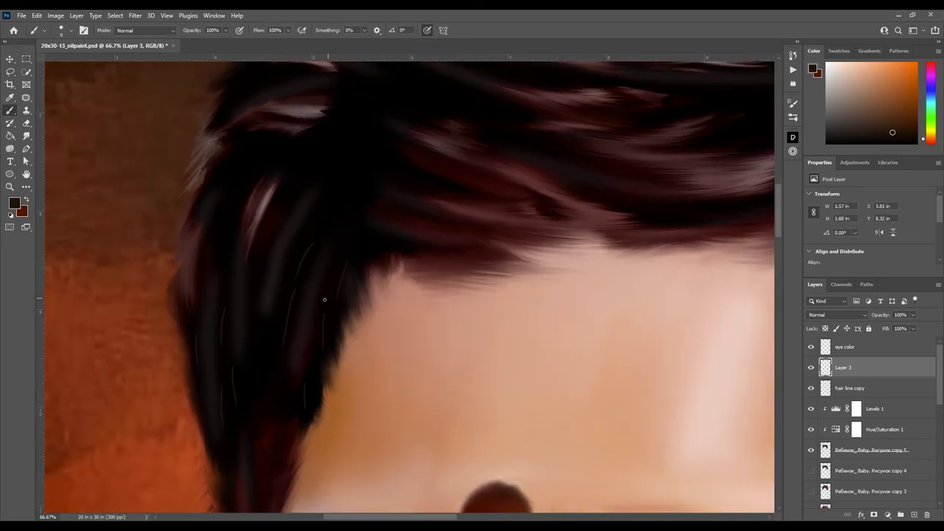
{"action": "left_click_drag", "start_coordinate": [267, 298], "coordinate": [345, 244]}
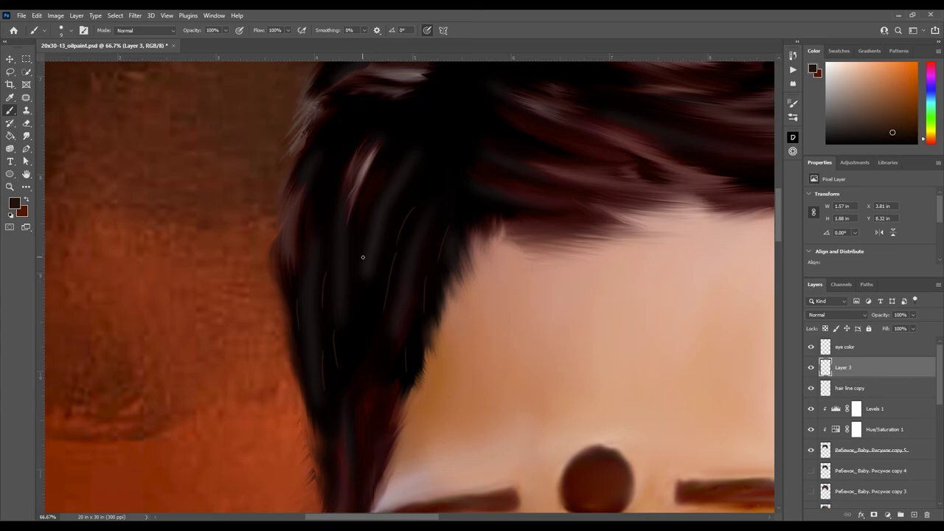
{"action": "left_click_drag", "start_coordinate": [446, 202], "coordinate": [434, 237]}
{"action": "left_click_drag", "start_coordinate": [361, 294], "coordinate": [181, 386]}
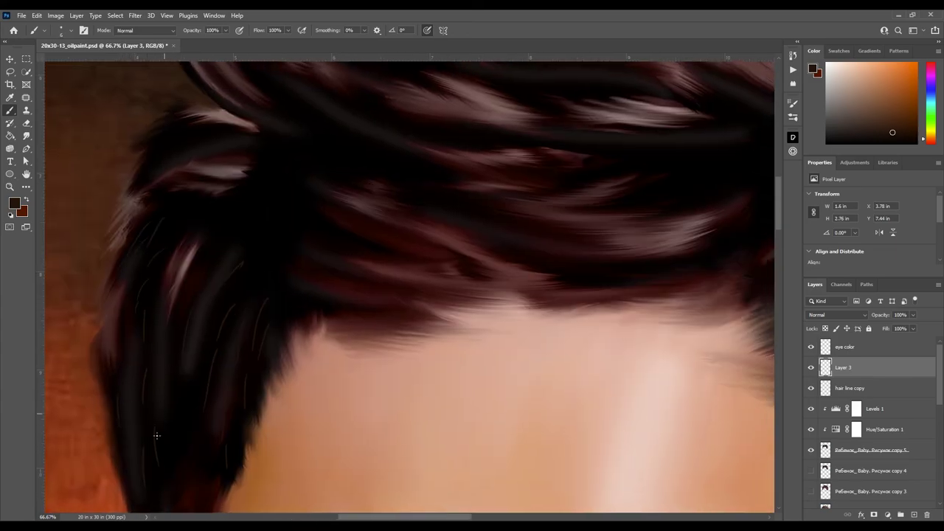
Move around the head and paint thin dark strands over the skin edge.
{"action": "left_click_drag", "start_coordinate": [157, 436], "coordinate": [187, 278]}
{"action": "scroll", "coordinate": [232, 428], "scroll_direction": "up", "scroll_amount": 3}
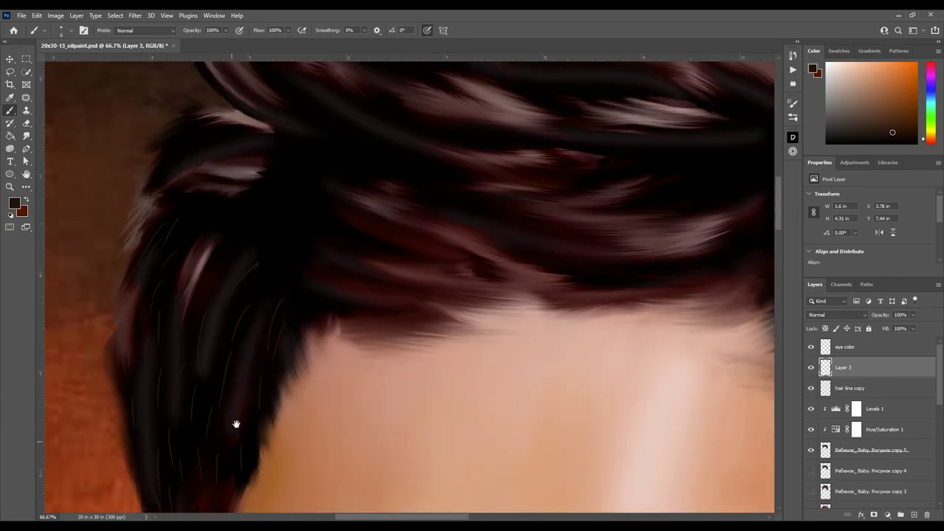
{"action": "scroll", "coordinate": [276, 306], "scroll_direction": "up", "scroll_amount": 3}
{"action": "scroll", "coordinate": [332, 361], "scroll_direction": "up", "scroll_amount": 3}
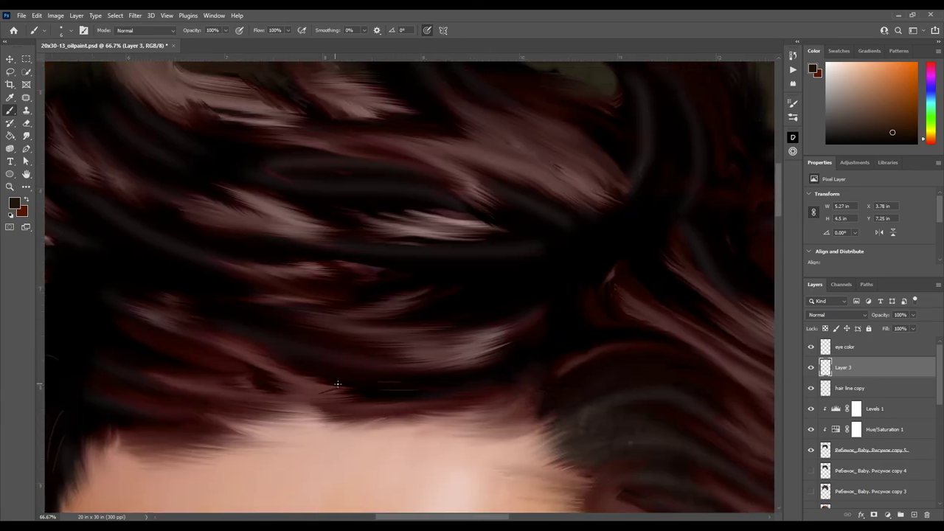
{"action": "scroll", "coordinate": [337, 383], "scroll_direction": "left", "scroll_amount": 3}
{"action": "scroll", "coordinate": [326, 369], "scroll_direction": "down", "scroll_amount": 2}
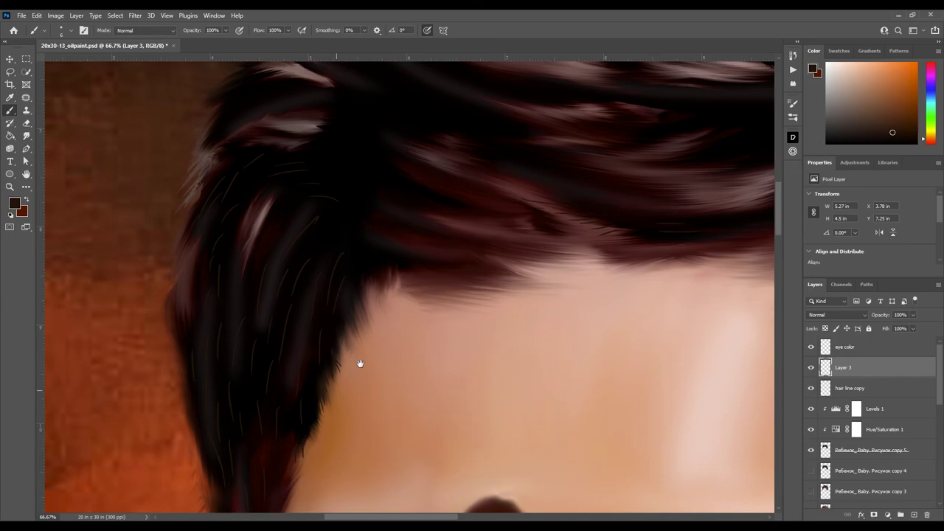
{"action": "scroll", "coordinate": [360, 363], "scroll_direction": "up", "scroll_amount": 2}
{"action": "scroll", "coordinate": [340, 365], "scroll_direction": "right", "scroll_amount": 1}
{"action": "scroll", "coordinate": [487, 332], "scroll_direction": "right", "scroll_amount": 3}
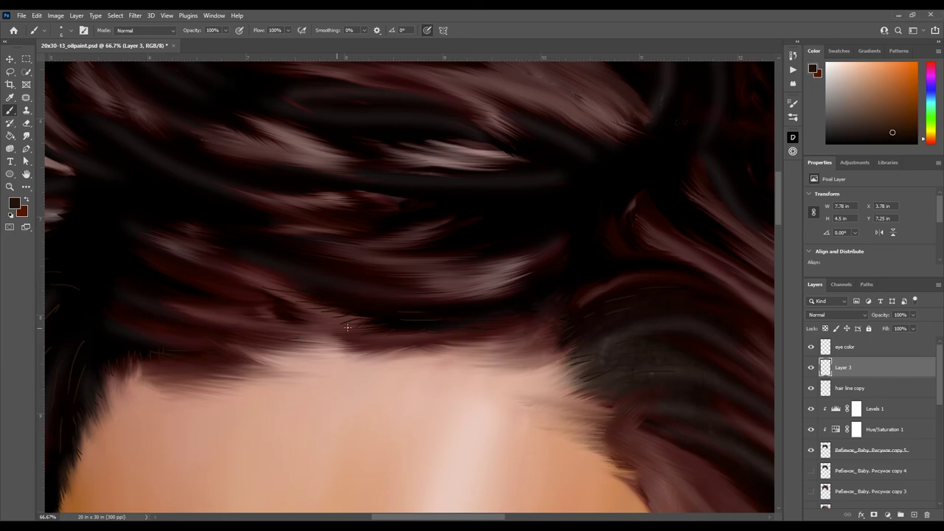
{"action": "scroll", "coordinate": [348, 327], "scroll_direction": "down", "scroll_amount": 1}
{"action": "scroll", "coordinate": [516, 328], "scroll_direction": "right", "scroll_amount": 4}
{"action": "scroll", "coordinate": [476, 333], "scroll_direction": "down", "scroll_amount": 1}
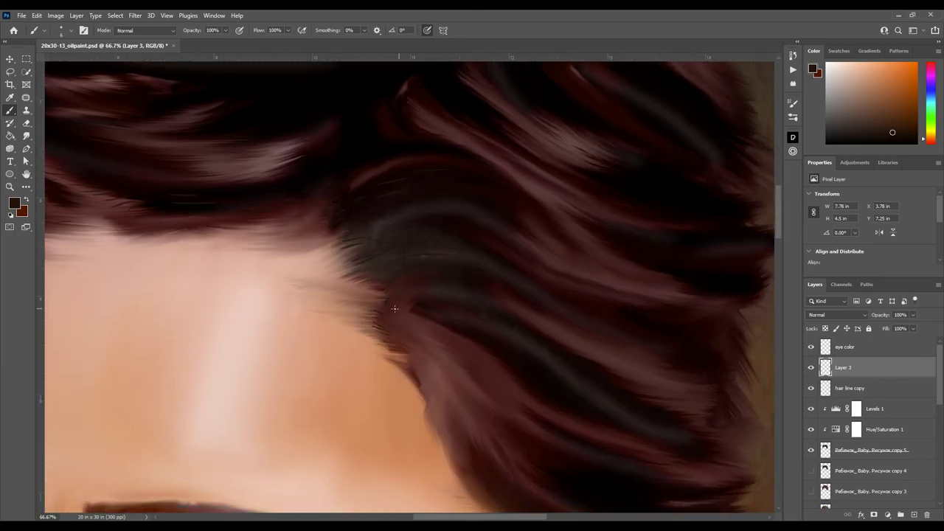
{"action": "scroll", "coordinate": [420, 294], "scroll_direction": "down", "scroll_amount": 1}
{"action": "scroll", "coordinate": [442, 309], "scroll_direction": "right", "scroll_amount": 1}
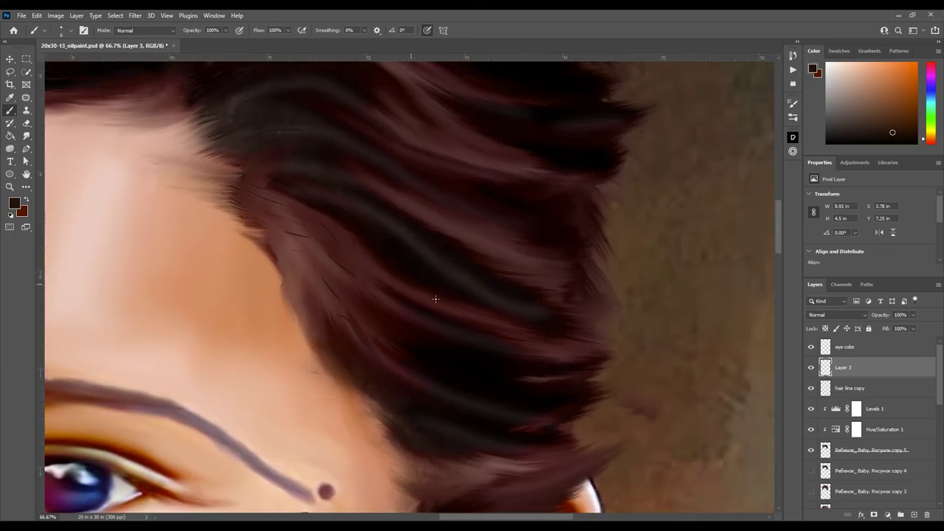
{"action": "scroll", "coordinate": [385, 255], "scroll_direction": "up", "scroll_amount": 1}
{"action": "scroll", "coordinate": [330, 315], "scroll_direction": "up", "scroll_amount": 1}
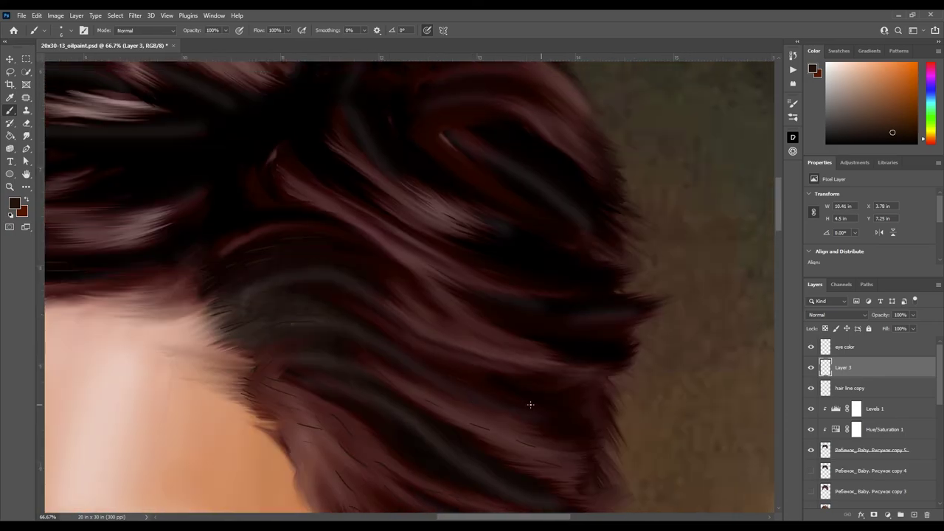
{"action": "scroll", "coordinate": [446, 323], "scroll_direction": "up", "scroll_amount": 1}
{"action": "scroll", "coordinate": [435, 328], "scroll_direction": "up", "scroll_amount": 1}
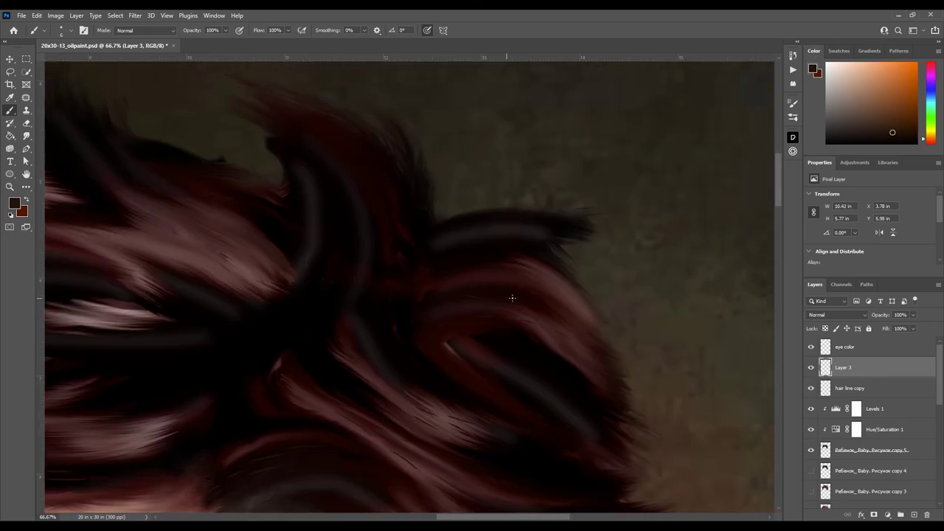
{"action": "scroll", "coordinate": [561, 280], "scroll_direction": "up", "scroll_amount": 1}
{"action": "scroll", "coordinate": [454, 250], "scroll_direction": "left", "scroll_amount": 1}
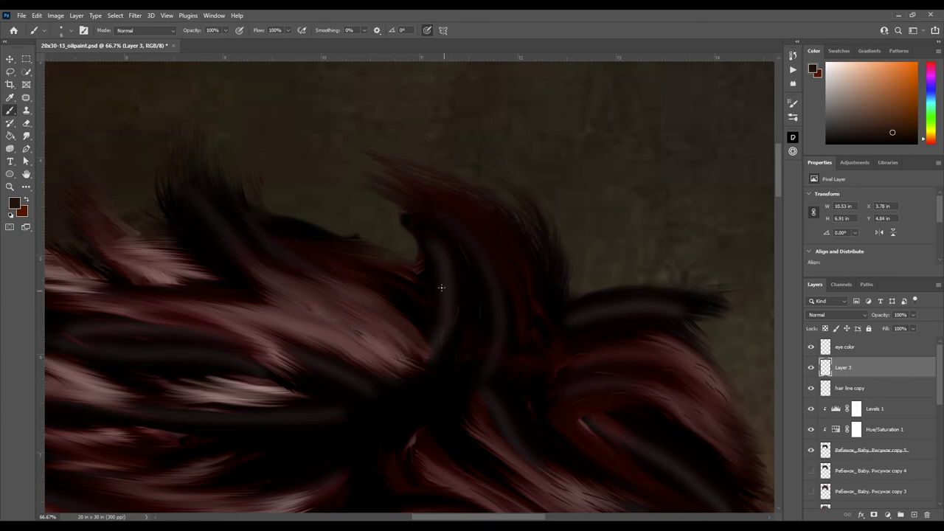
{"action": "scroll", "coordinate": [440, 288], "scroll_direction": "up", "scroll_amount": 1}
{"action": "scroll", "coordinate": [384, 368], "scroll_direction": "left", "scroll_amount": 1}
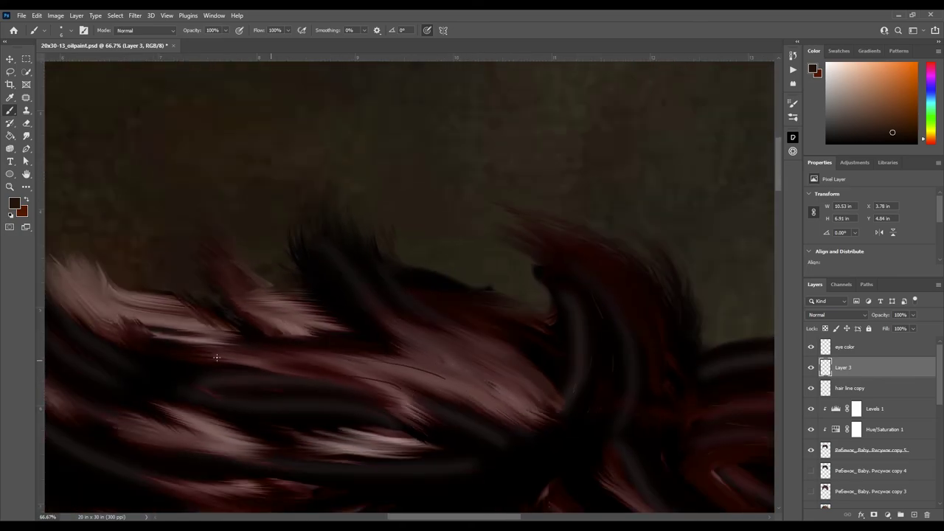
{"action": "scroll", "coordinate": [324, 195], "scroll_direction": "right", "scroll_amount": 2}
{"action": "scroll", "coordinate": [300, 199], "scroll_direction": "down", "scroll_amount": 1}
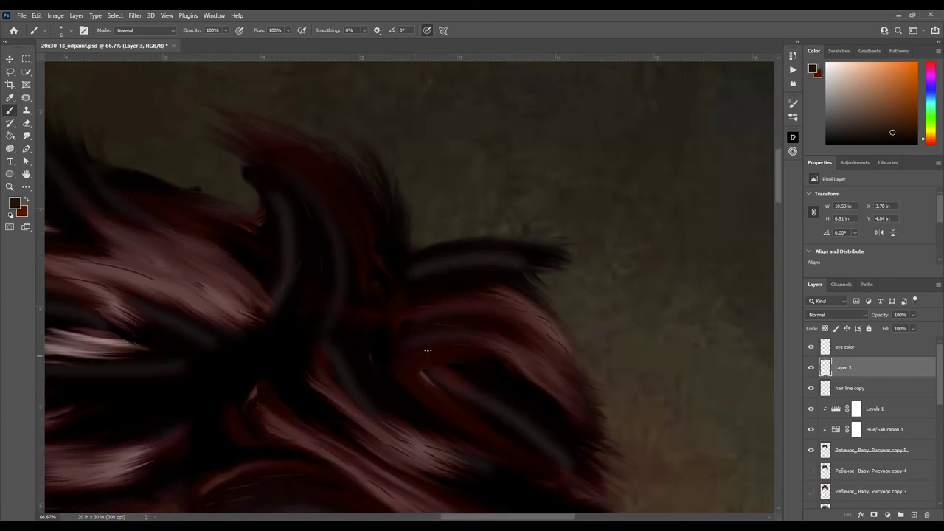
{"action": "scroll", "coordinate": [571, 342], "scroll_direction": "down", "scroll_amount": 1}
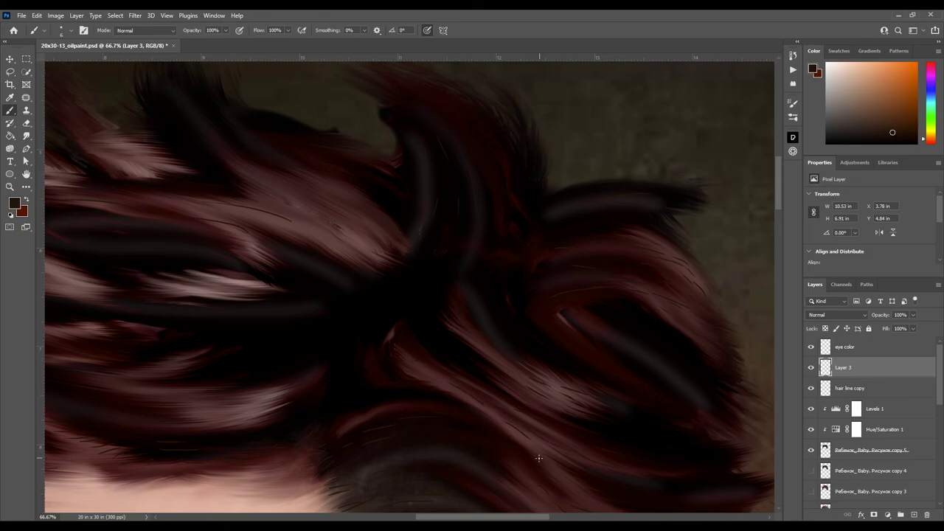
{"action": "scroll", "coordinate": [376, 222], "scroll_direction": "left", "scroll_amount": 1}
{"action": "scroll", "coordinate": [574, 409], "scroll_direction": "left", "scroll_amount": 1}
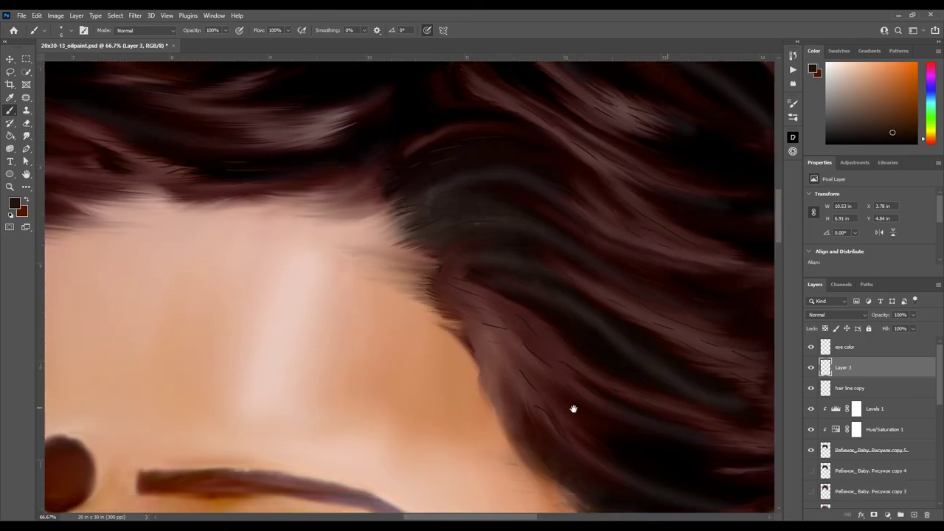
{"action": "left_click_drag", "start_coordinate": [481, 384], "coordinate": [520, 443]}
Navigate to the outer curl and add thin dark strands along its edge.
{"action": "scroll", "coordinate": [585, 432], "scroll_direction": "down", "scroll_amount": 1}
{"action": "scroll", "coordinate": [497, 340], "scroll_direction": "right", "scroll_amount": 1}
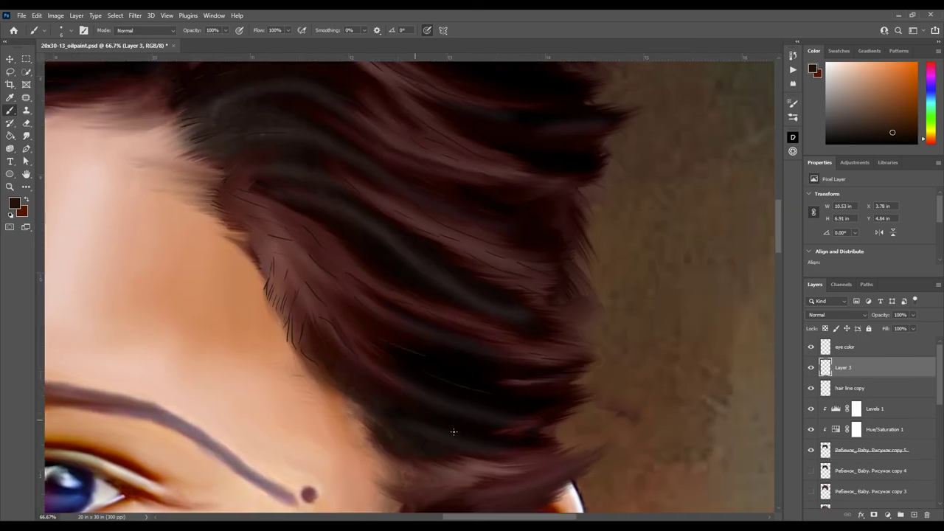
{"action": "scroll", "coordinate": [472, 426], "scroll_direction": "up", "scroll_amount": 1}
{"action": "scroll", "coordinate": [480, 391], "scroll_direction": "up", "scroll_amount": 1}
{"action": "scroll", "coordinate": [465, 369], "scroll_direction": "up", "scroll_amount": 2}
{"action": "scroll", "coordinate": [494, 413], "scroll_direction": "up", "scroll_amount": 1}
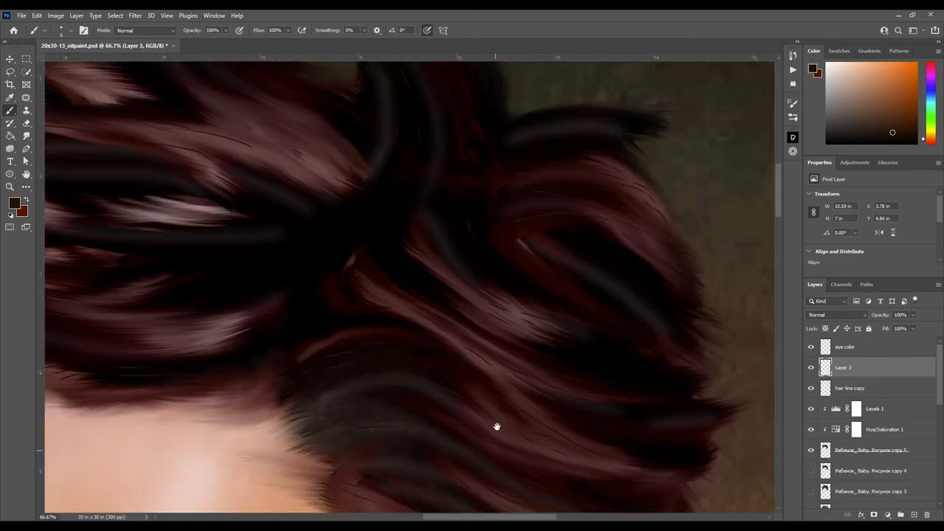
{"action": "scroll", "coordinate": [489, 380], "scroll_direction": "up", "scroll_amount": 2}
{"action": "scroll", "coordinate": [576, 362], "scroll_direction": "up", "scroll_amount": 1}
{"action": "scroll", "coordinate": [560, 357], "scroll_direction": "up", "scroll_amount": 1}
{"action": "scroll", "coordinate": [516, 339], "scroll_direction": "right", "scroll_amount": 1}
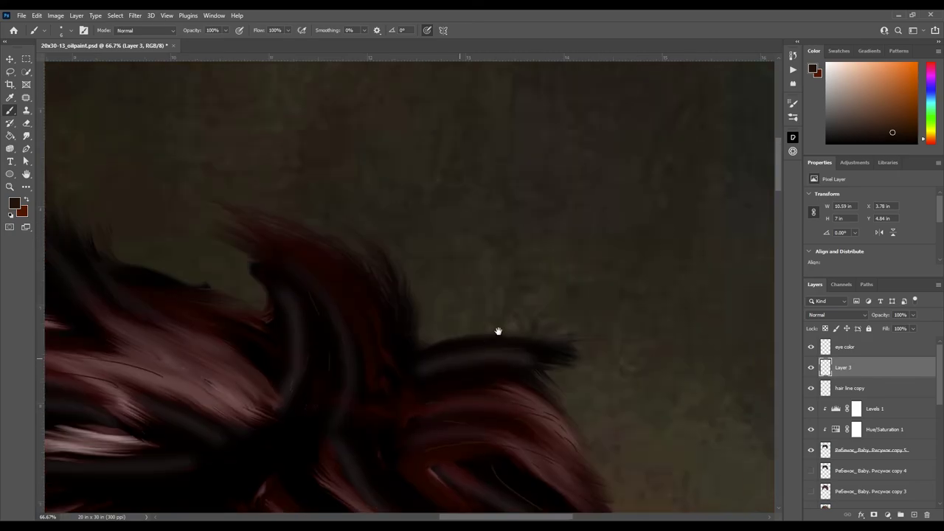
{"action": "scroll", "coordinate": [472, 310], "scroll_direction": "down", "scroll_amount": 1}
{"action": "scroll", "coordinate": [379, 259], "scroll_direction": "right", "scroll_amount": 1}
{"action": "scroll", "coordinate": [438, 316], "scroll_direction": "down", "scroll_amount": 1}
{"action": "scroll", "coordinate": [364, 320], "scroll_direction": "down", "scroll_amount": 1}
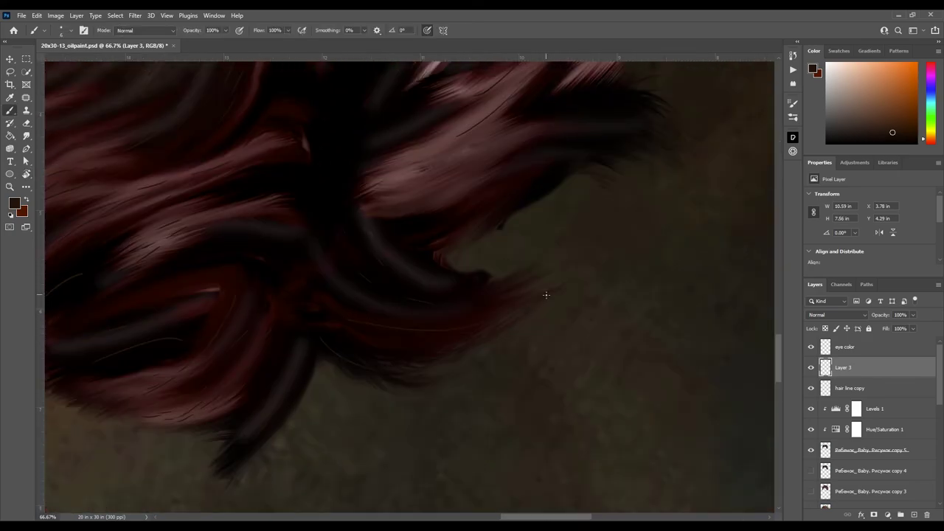
{"action": "scroll", "coordinate": [546, 295], "scroll_direction": "up", "scroll_amount": 1}
{"action": "scroll", "coordinate": [554, 288], "scroll_direction": "right", "scroll_amount": 1}
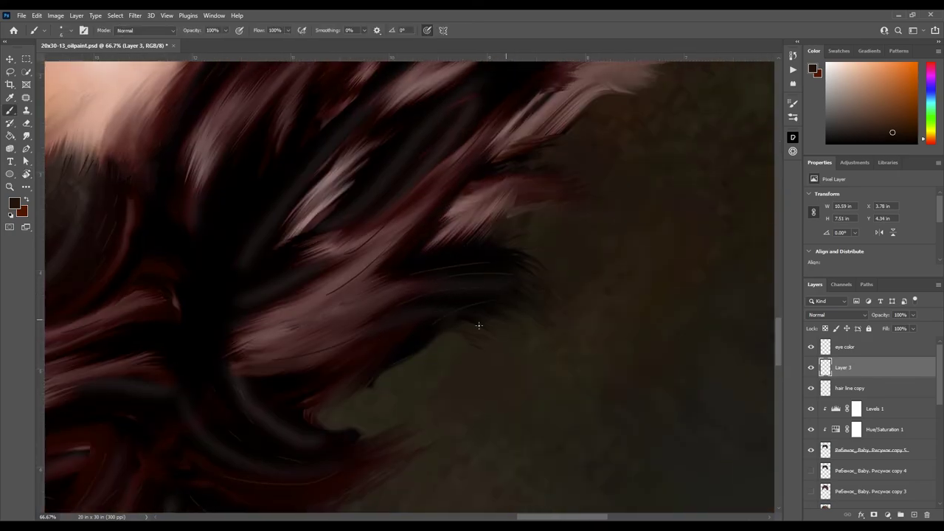
{"action": "scroll", "coordinate": [428, 354], "scroll_direction": "up", "scroll_amount": 1}
{"action": "scroll", "coordinate": [346, 325], "scroll_direction": "up", "scroll_amount": 1}
{"action": "scroll", "coordinate": [413, 295], "scroll_direction": "right", "scroll_amount": 1}
{"action": "left_click_drag", "start_coordinate": [442, 272], "coordinate": [497, 259]}
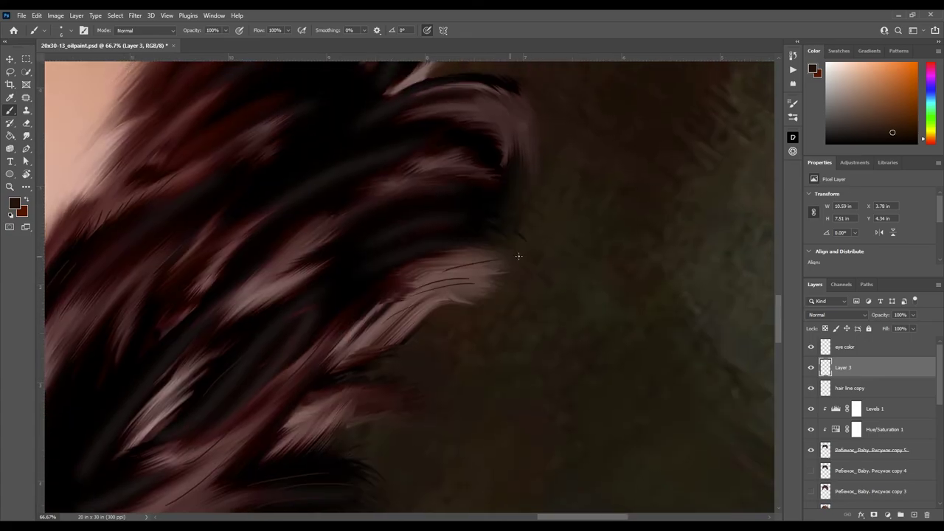
Rotate the canvas around the curl, return it upright, and show the hair's left edge.
{"action": "scroll", "coordinate": [518, 255], "scroll_direction": "up", "scroll_amount": 1}
{"action": "scroll", "coordinate": [288, 231], "scroll_direction": "right", "scroll_amount": 1}
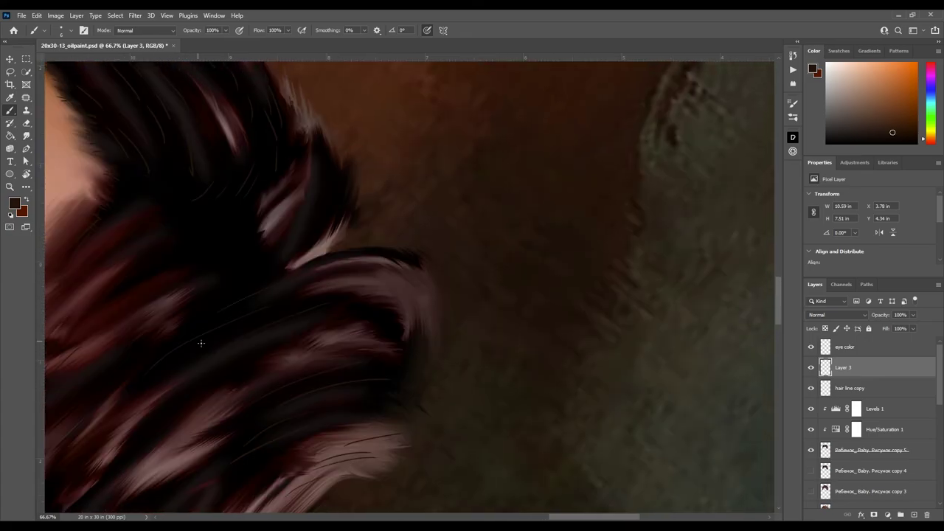
{"action": "left_click_drag", "start_coordinate": [311, 197], "coordinate": [314, 297]}
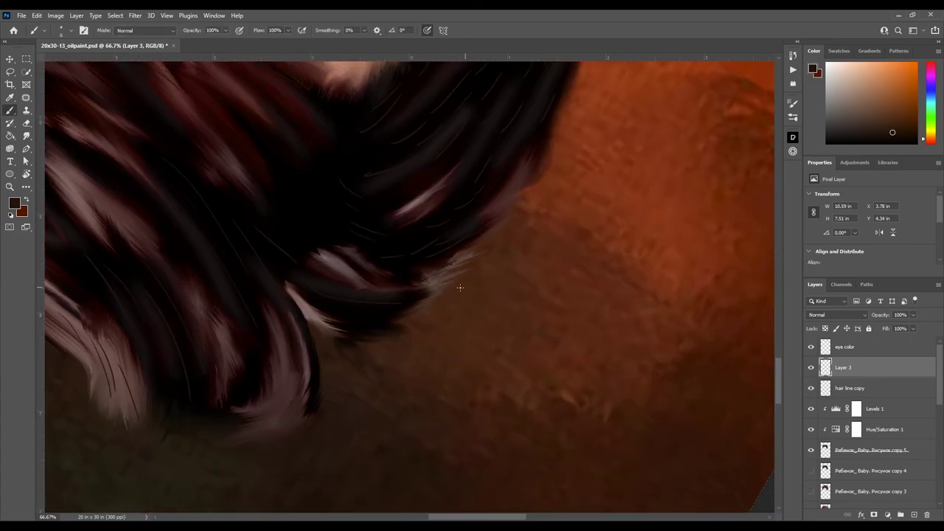
{"action": "left_click_drag", "start_coordinate": [455, 287], "coordinate": [183, 289]}
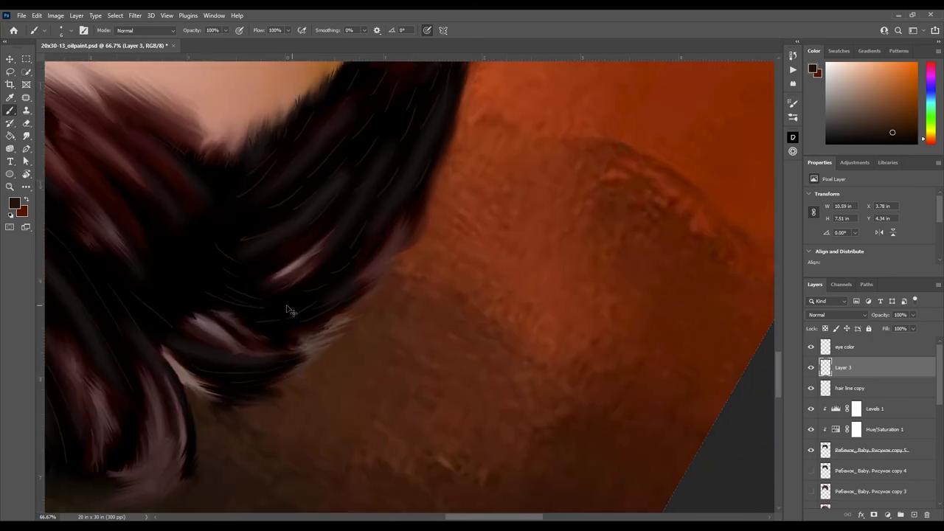
{"action": "mouse_move", "coordinate": [291, 311]}
{"action": "left_mouse_down"}
{"action": "mouse_move", "coordinate": [293, 288]}
{"action": "mouse_move", "coordinate": [240, 390]}
{"action": "mouse_move", "coordinate": [331, 302]}
{"action": "left_mouse_up"}
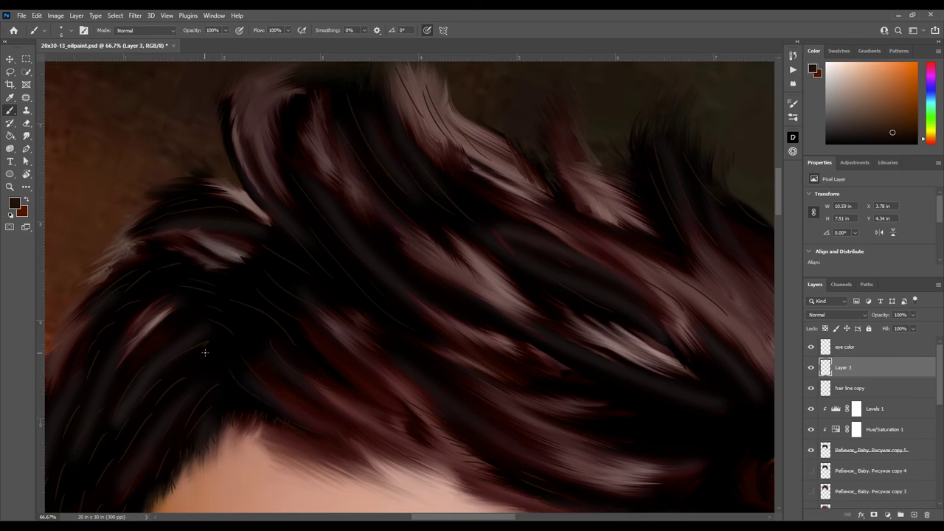
{"action": "left_click_drag", "start_coordinate": [202, 347], "coordinate": [379, 316]}
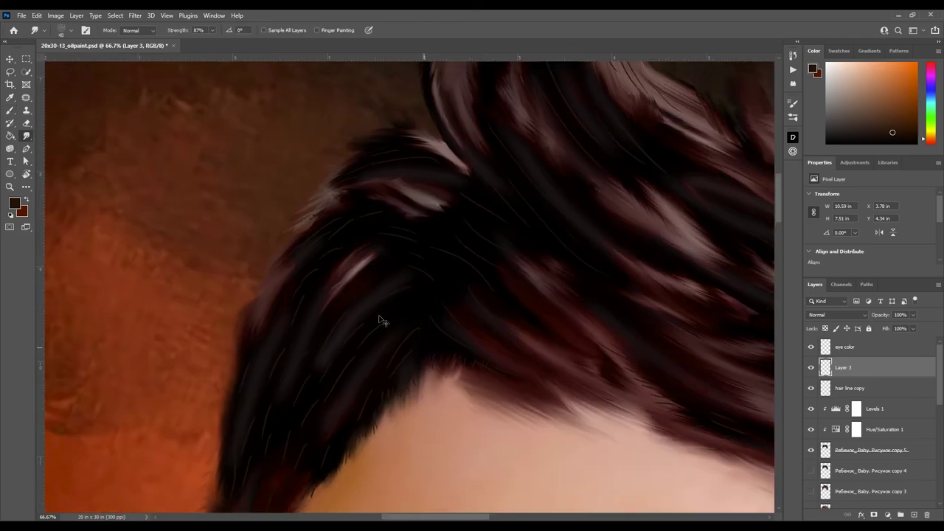
Reset the view to the whole portrait and save the file.
{"action": "key", "text": "ctrl+minus"}
{"action": "key", "text": "ctrl+minus"}
{"action": "key", "text": "ctrl+minus"}
{"action": "key", "text": "ctrl+minus"}
{"action": "key", "text": "r"}
{"action": "key", "text": "Escape"}
{"action": "key", "text": "ctrl+s"}
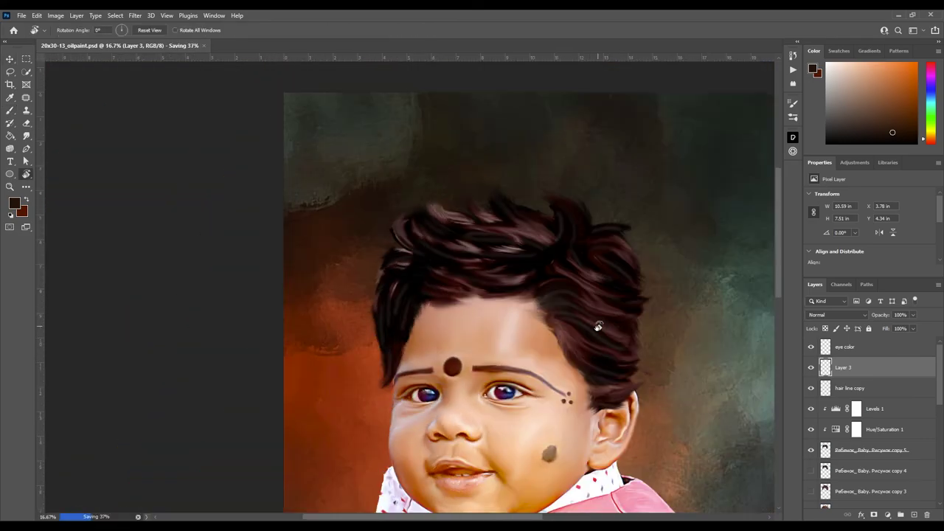
{"action": "key", "text": "i"}
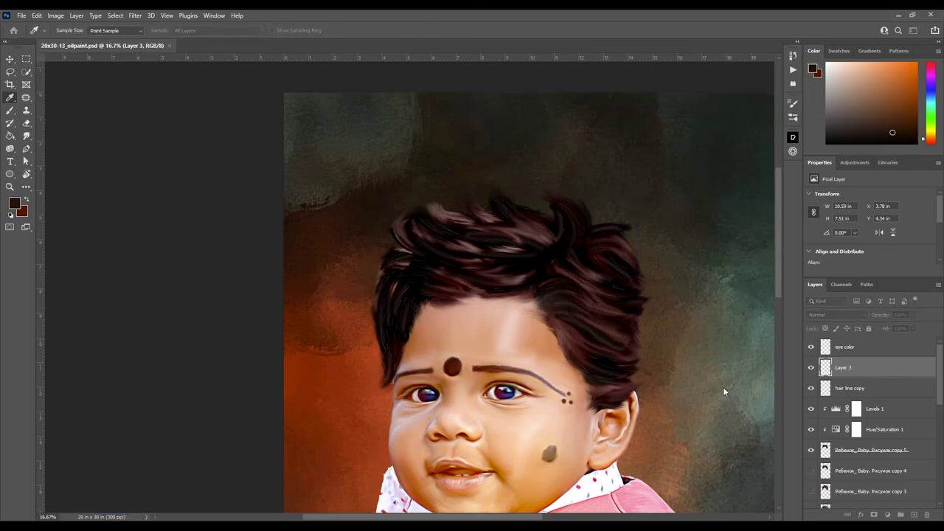
{"action": "key", "text": "v"}
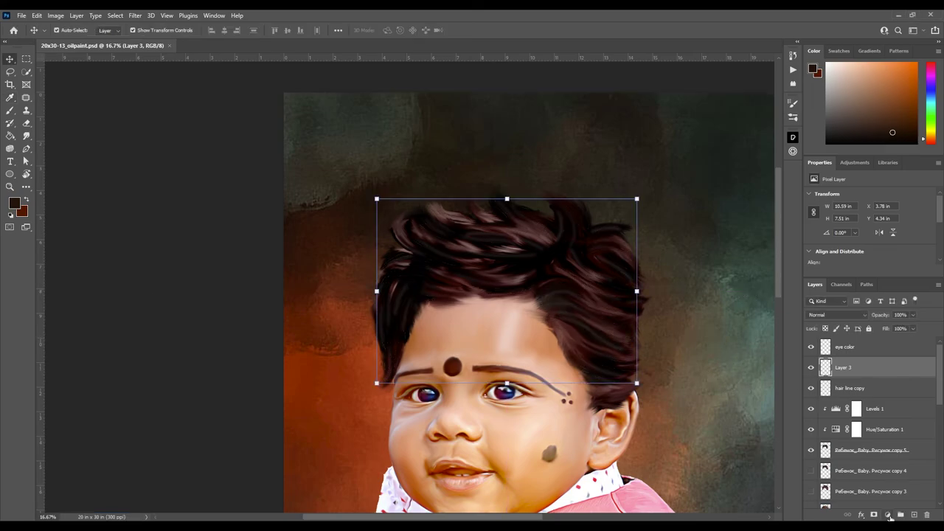
Add a new layer clipped to Layer 3 and paint faint green strands on the hair.
{"action": "key", "text": "ctrl+shift+alt+n"}
{"action": "key", "text": "ctrl+alt+g"}
{"action": "key", "text": "b"}
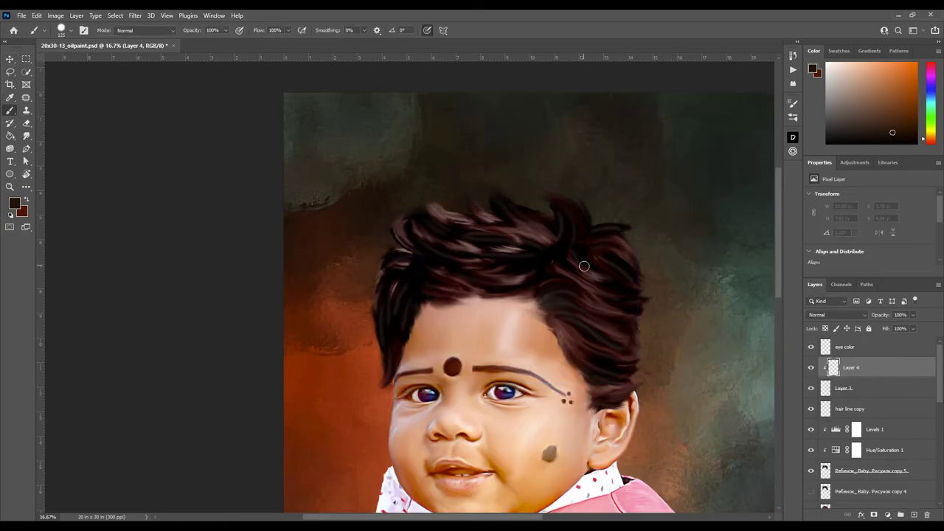
{"action": "left_click", "coordinate": [636, 313], "text": "alt"}
{"action": "left_click", "coordinate": [735, 315], "text": "alt"}
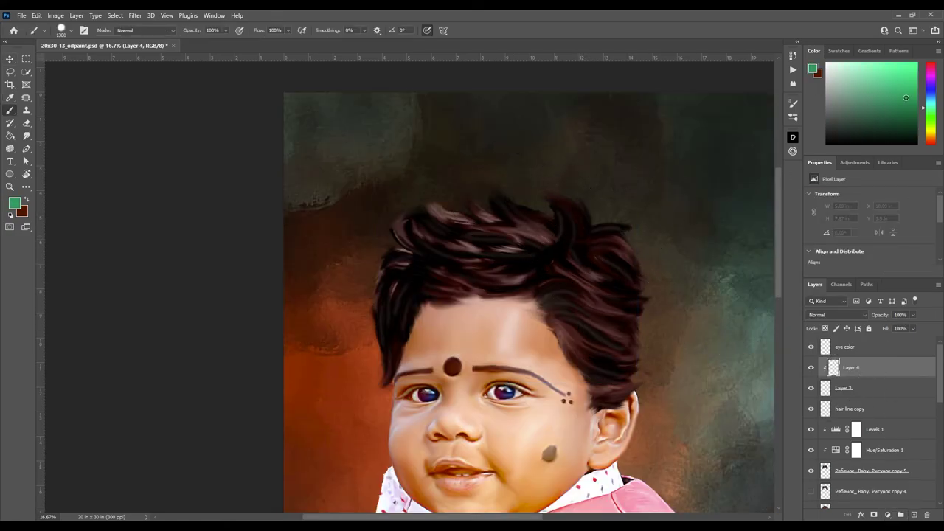
{"action": "left_click_drag", "start_coordinate": [615, 339], "coordinate": [616, 246]}
Sample background colours and add another clipped layer above the hair line copy.
{"action": "left_click", "coordinate": [345, 381], "text": "alt"}
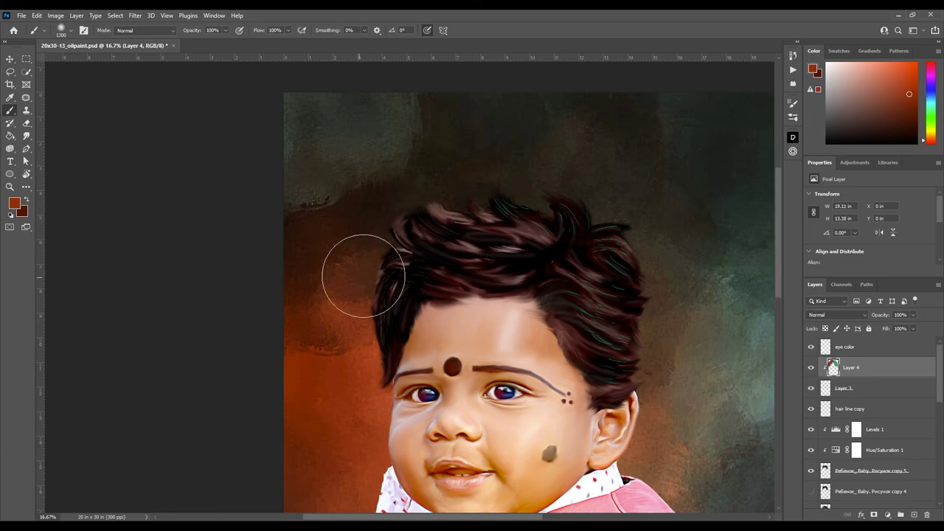
{"action": "left_click", "coordinate": [640, 206], "text": "alt"}
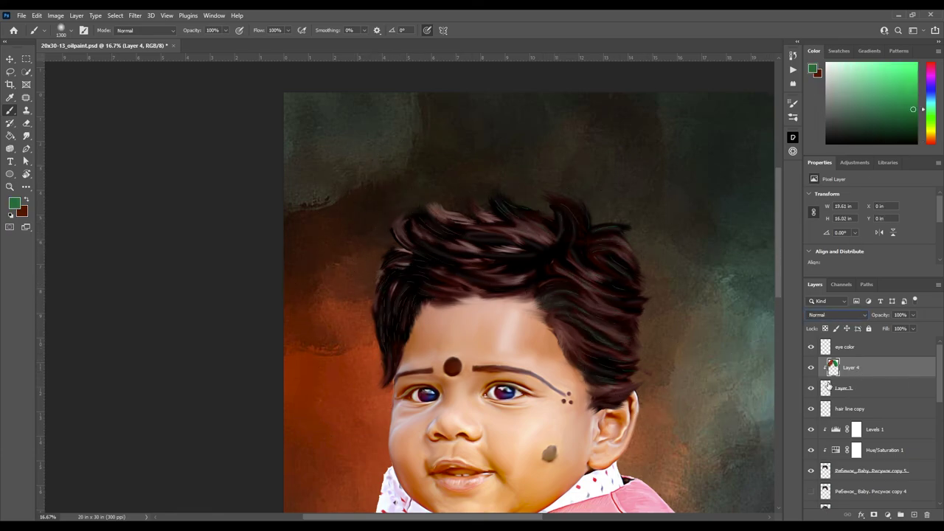
{"action": "left_click", "coordinate": [855, 411]}
{"action": "key", "text": "ctrl+shift+alt+n"}
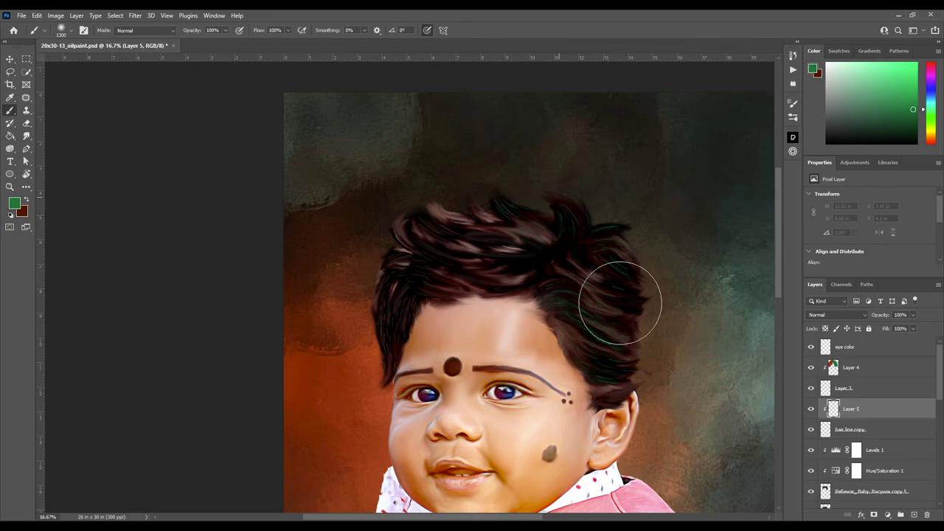
{"action": "left_click", "coordinate": [635, 277], "text": "alt"}
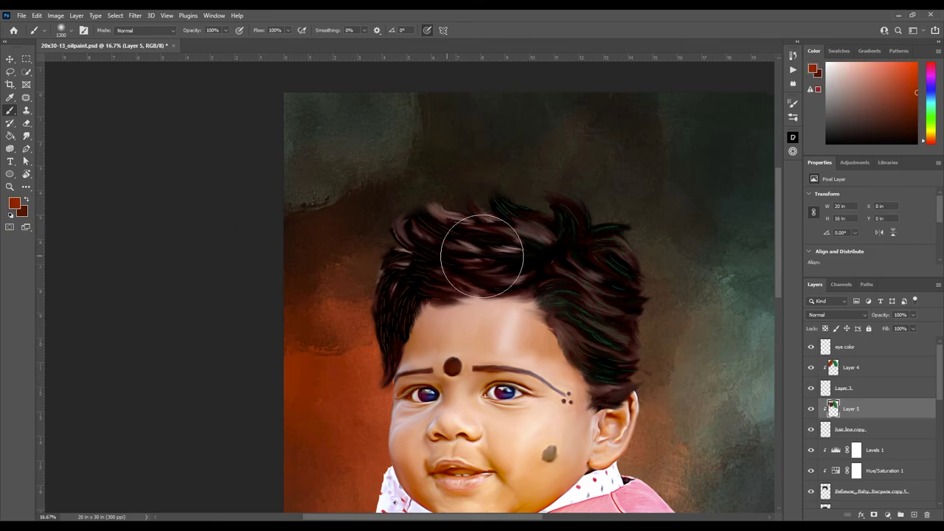
Lower Layer 4's opacity to 82%.
{"action": "key", "text": "alt+bracketright"}
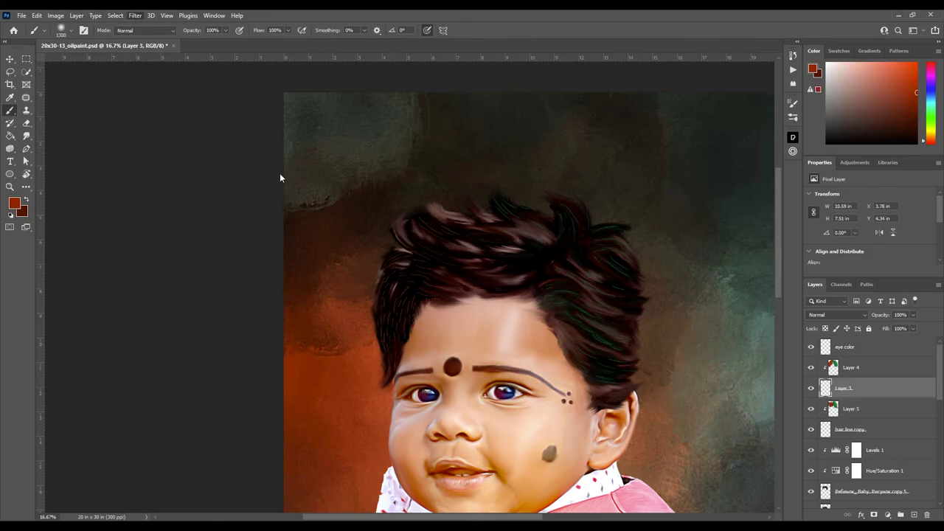
{"action": "key", "text": "space"}
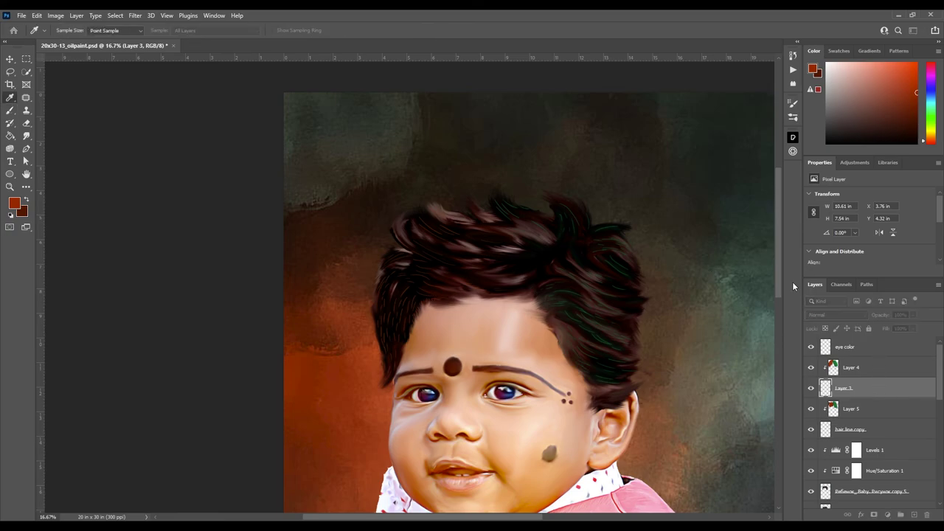
{"action": "left_click", "coordinate": [862, 367]}
{"action": "left_click_drag", "start_coordinate": [885, 317], "coordinate": [872, 330]}
{"action": "key", "text": "alt+bracketleft"}
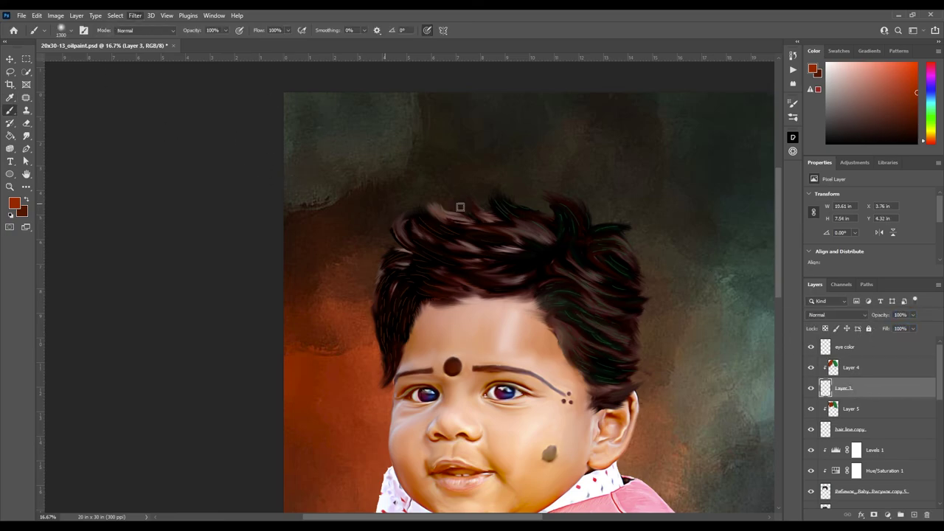
{"action": "key", "text": "space"}
{"action": "key", "text": "b"}
{"action": "key", "text": "alt+bracketright"}
{"action": "key", "text": "alt+bracketleft"}
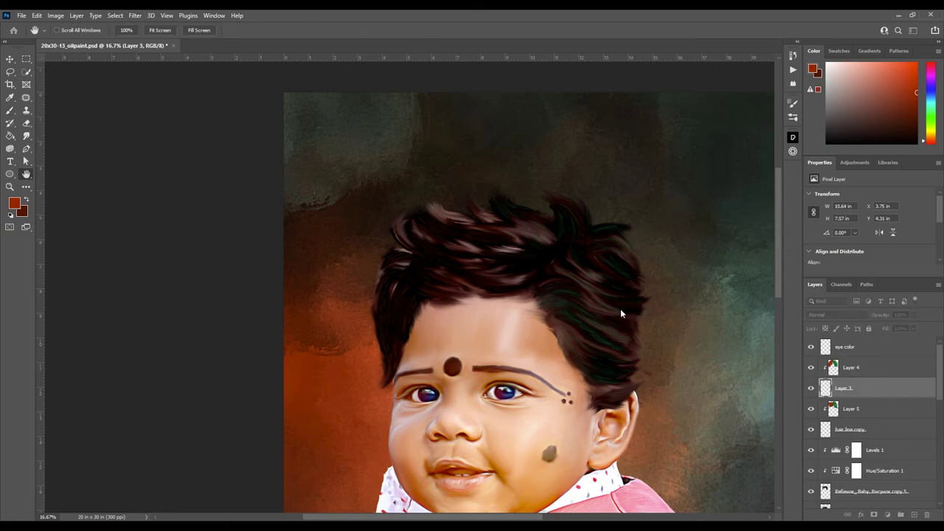
Create Layer 6 and paint a thin hair stroke with a smaller brush.
{"action": "key", "text": "b"}
{"action": "left_click", "coordinate": [849, 367]}
{"action": "left_click", "coordinate": [914, 514]}
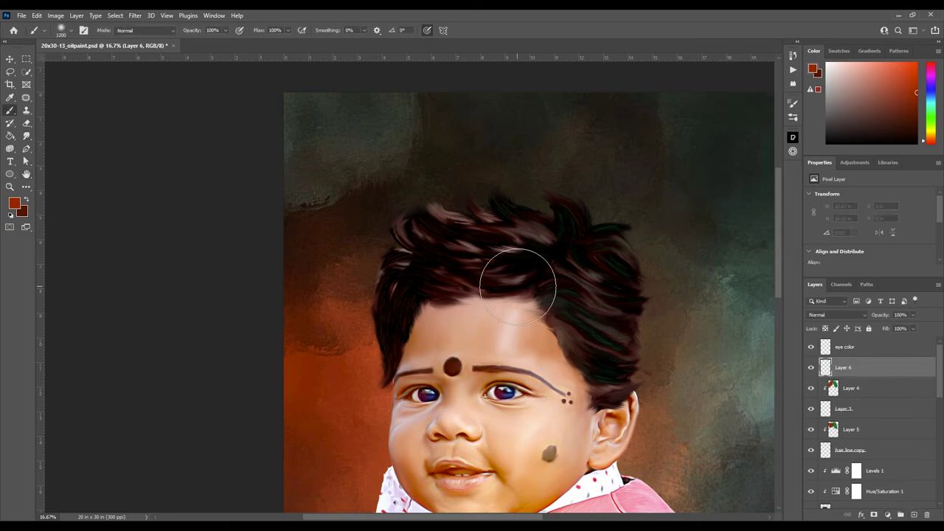
{"action": "left_click_drag", "start_coordinate": [475, 261], "coordinate": [410, 251]}
{"action": "key", "text": "ctrl+z"}
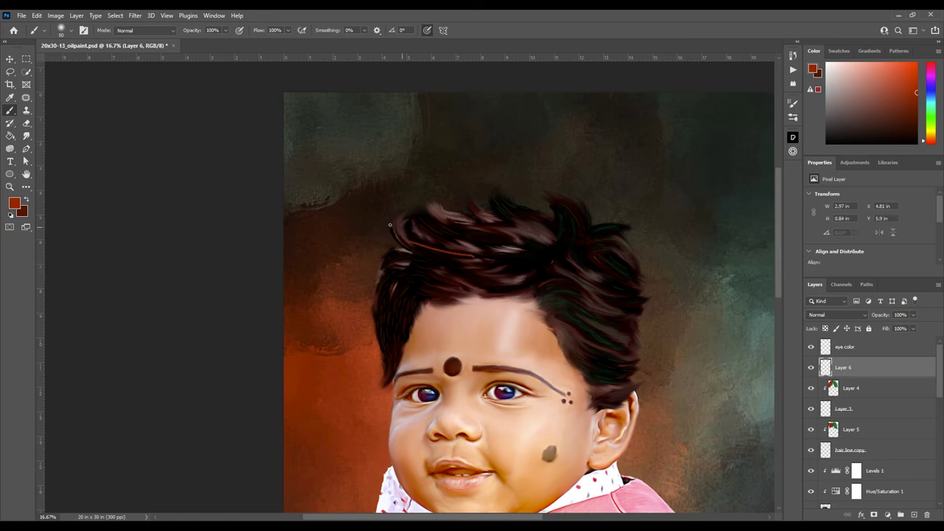
{"action": "key", "text": "bracketleft"}
{"action": "key", "text": "bracketleft"}
{"action": "key", "text": "bracketleft"}
{"action": "mouse_move", "coordinate": [464, 281]}
{"action": "left_mouse_down"}
{"action": "mouse_move", "coordinate": [435, 295]}
{"action": "mouse_move", "coordinate": [386, 254]}
{"action": "left_mouse_up"}
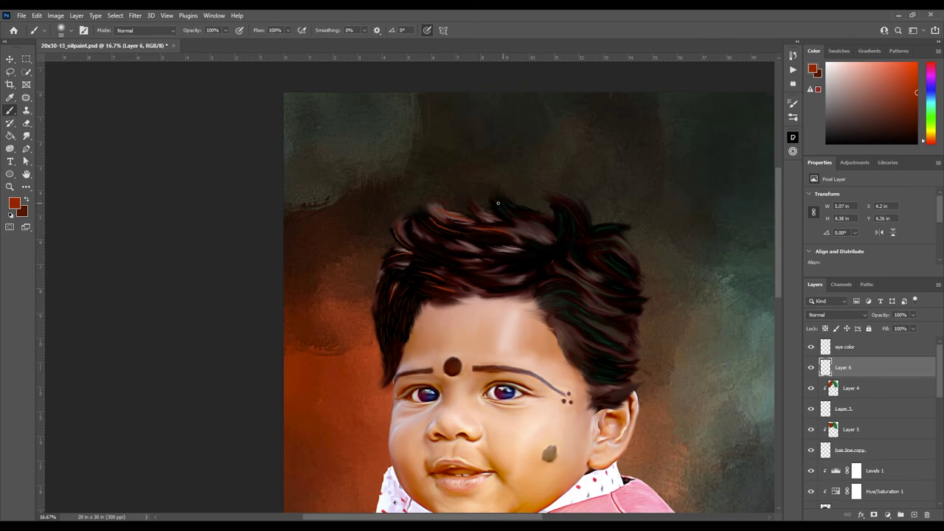
Paint orange strands on the top and right of the hair, erasing a stray one.
{"action": "left_click_drag", "start_coordinate": [498, 202], "coordinate": [541, 228]}
{"action": "left_click_drag", "start_coordinate": [632, 259], "coordinate": [593, 244]}
{"action": "left_click_drag", "start_coordinate": [558, 202], "coordinate": [571, 244]}
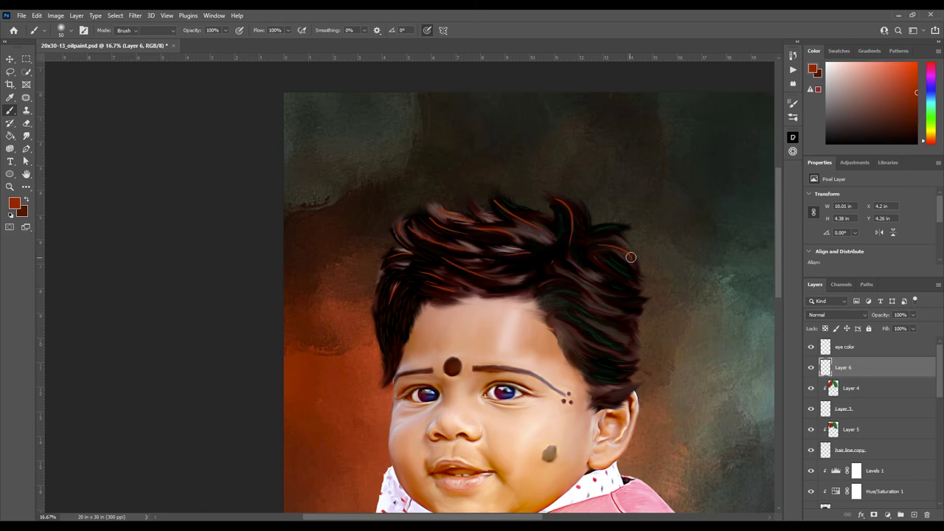
{"action": "key", "text": "e"}
{"action": "left_click_drag", "start_coordinate": [560, 200], "coordinate": [566, 239]}
{"action": "key", "text": "b"}
Sample green and paint thin green strands across the hair's right side and top.
{"action": "left_click", "coordinate": [578, 290], "text": "alt"}
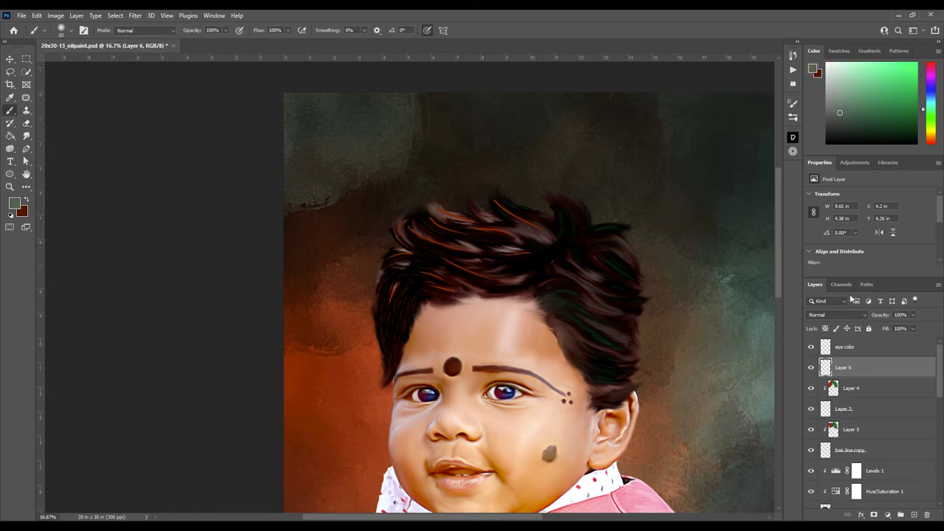
{"action": "left_click_drag", "start_coordinate": [578, 345], "coordinate": [592, 345]}
{"action": "left_click_drag", "start_coordinate": [559, 293], "coordinate": [609, 325]}
{"action": "left_click_drag", "start_coordinate": [610, 260], "coordinate": [625, 273]}
{"action": "mouse_move", "coordinate": [590, 240]}
{"action": "left_mouse_down"}
{"action": "mouse_move", "coordinate": [626, 245]}
{"action": "mouse_move", "coordinate": [617, 231]}
{"action": "left_mouse_up"}
{"action": "left_click_drag", "start_coordinate": [594, 263], "coordinate": [645, 303]}
{"action": "left_click_drag", "start_coordinate": [561, 199], "coordinate": [587, 222]}
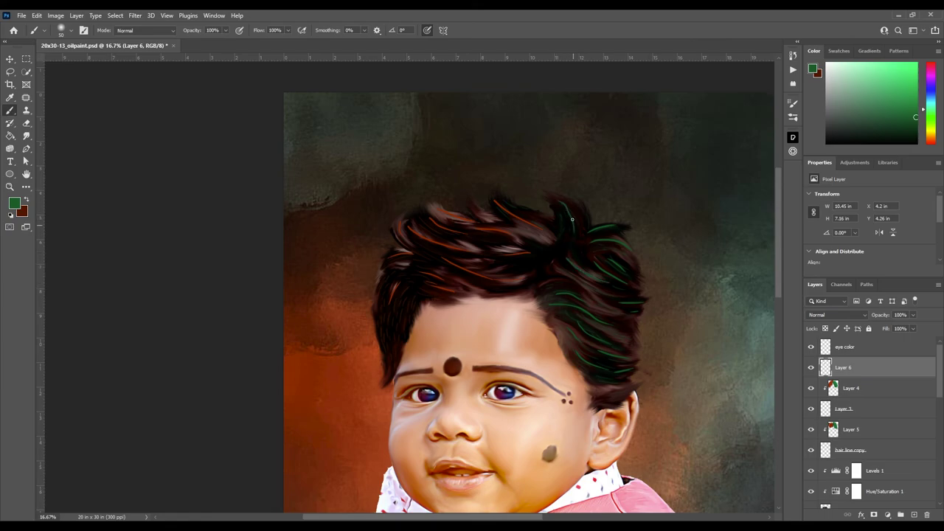
Pick a reddish-brown and paint strands along the hair's left side.
{"action": "left_click", "coordinate": [338, 351], "text": "alt"}
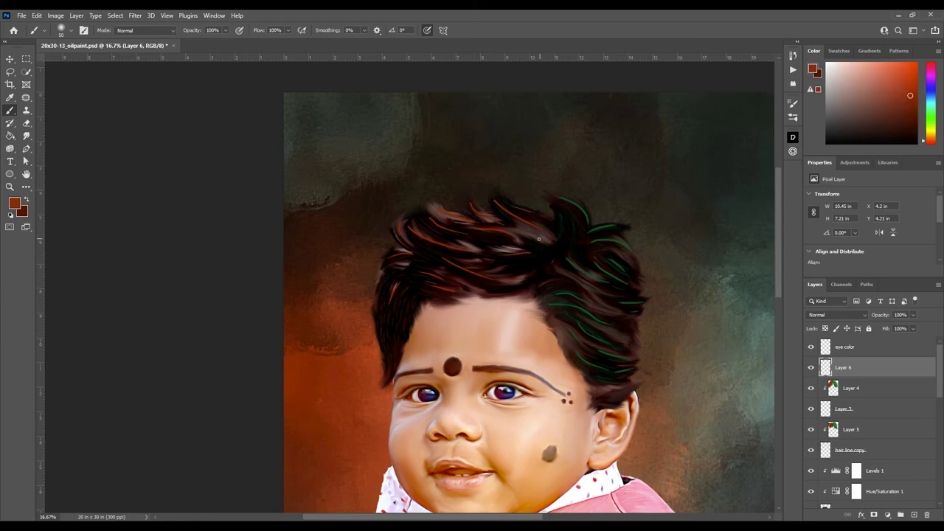
{"action": "left_click_drag", "start_coordinate": [395, 358], "coordinate": [383, 385]}
{"action": "mouse_move", "coordinate": [388, 317]}
{"action": "left_mouse_down"}
{"action": "mouse_move", "coordinate": [382, 342]}
{"action": "mouse_move", "coordinate": [393, 342]}
{"action": "left_mouse_up"}
{"action": "left_click_drag", "start_coordinate": [416, 316], "coordinate": [402, 339]}
{"action": "key", "text": "i"}
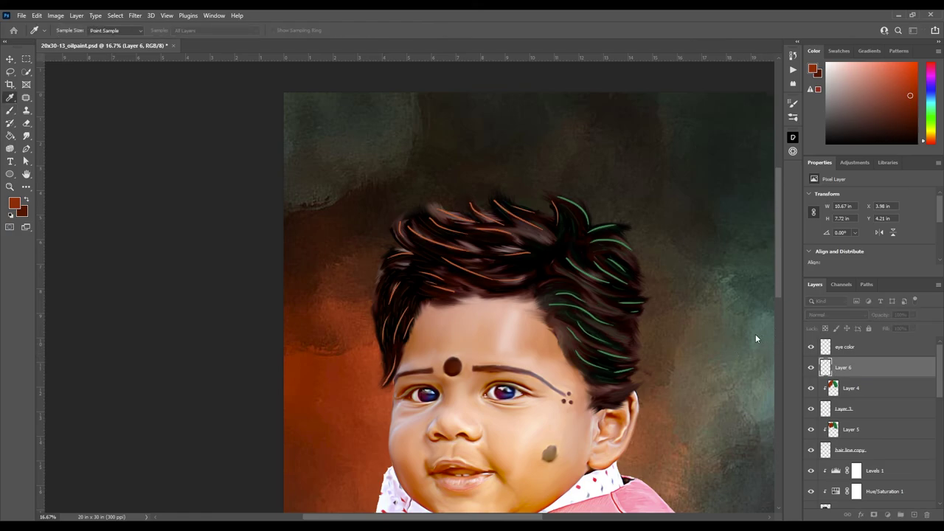
{"action": "key", "text": "b"}
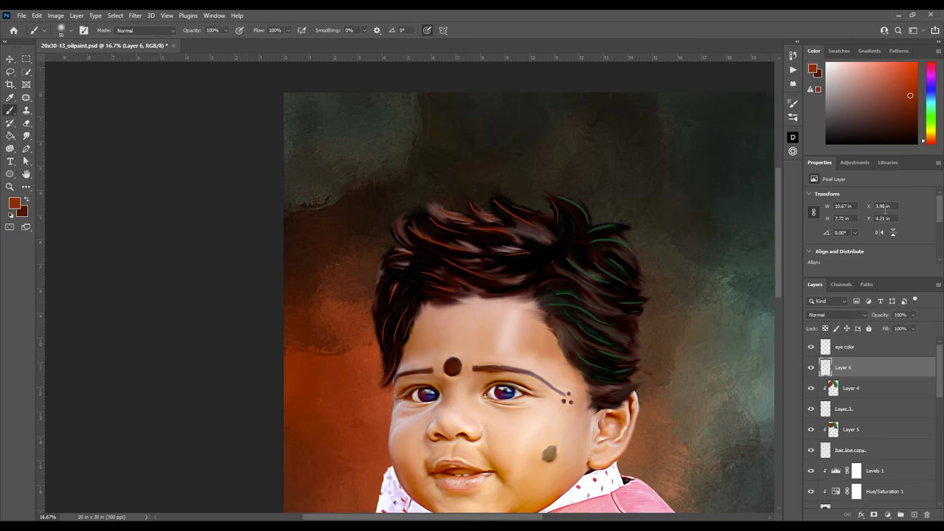
{"action": "key", "text": "h"}
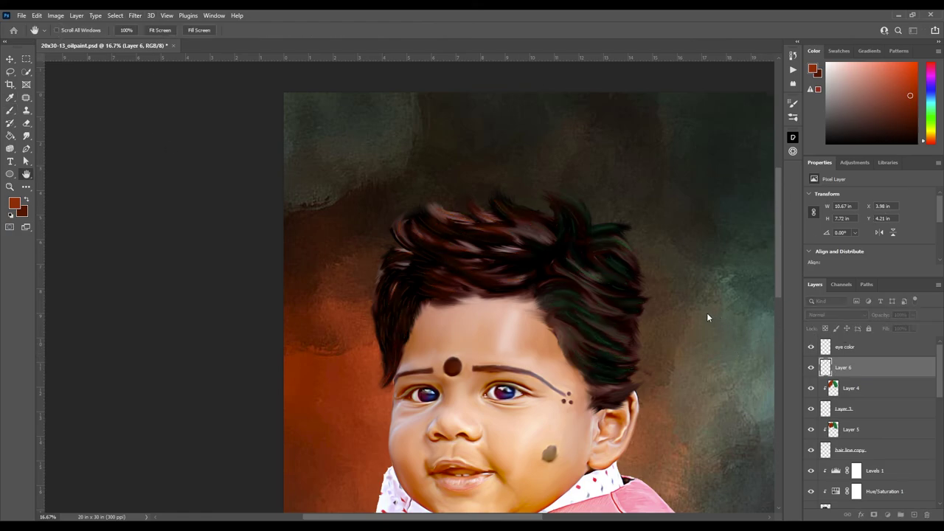
Duplicate the hair-strand Layer 6 twice to strengthen the strands.
{"action": "key", "text": "ctrl+j"}
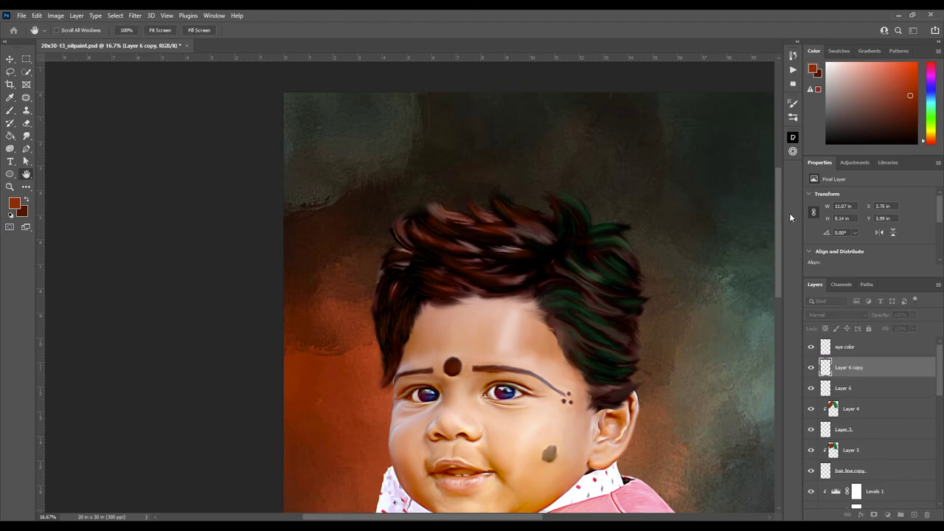
{"action": "key", "text": "b"}
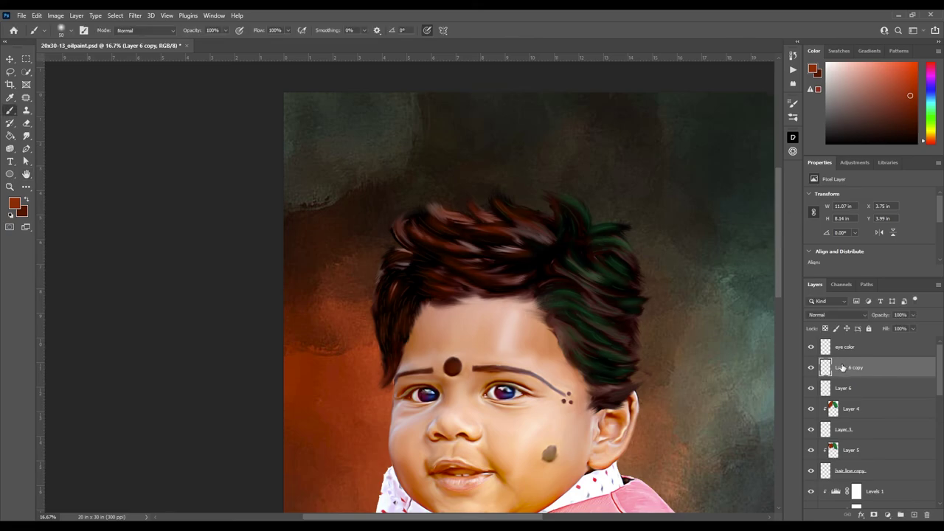
{"action": "key", "text": "ctrl+j"}
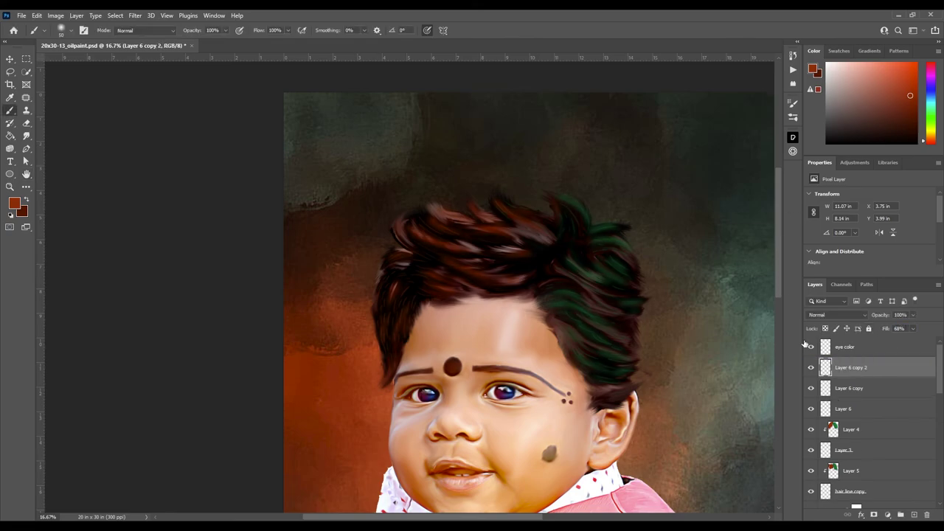
{"action": "key", "text": "i"}
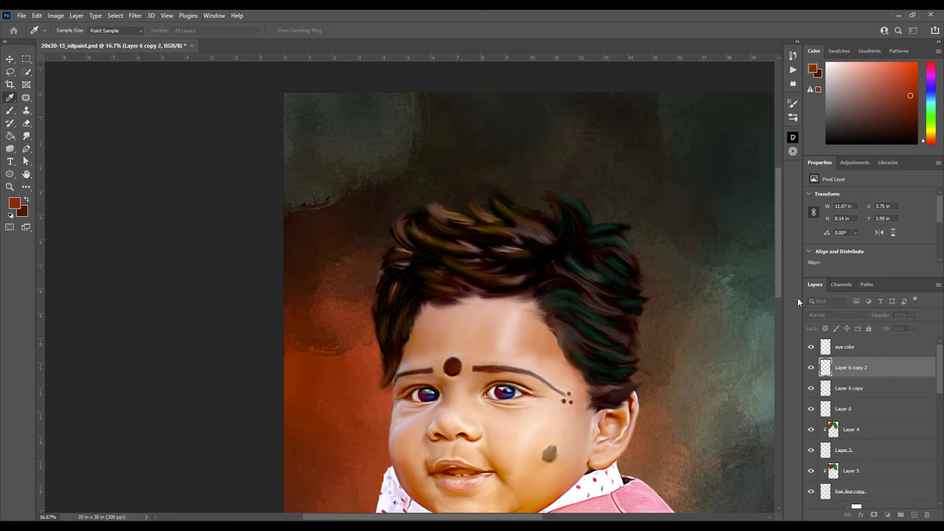
{"action": "key", "text": "b"}
Return to Layer 6, check the whole portrait, then select Group 1 with the Smudge tool.
{"action": "left_click", "coordinate": [856, 408]}
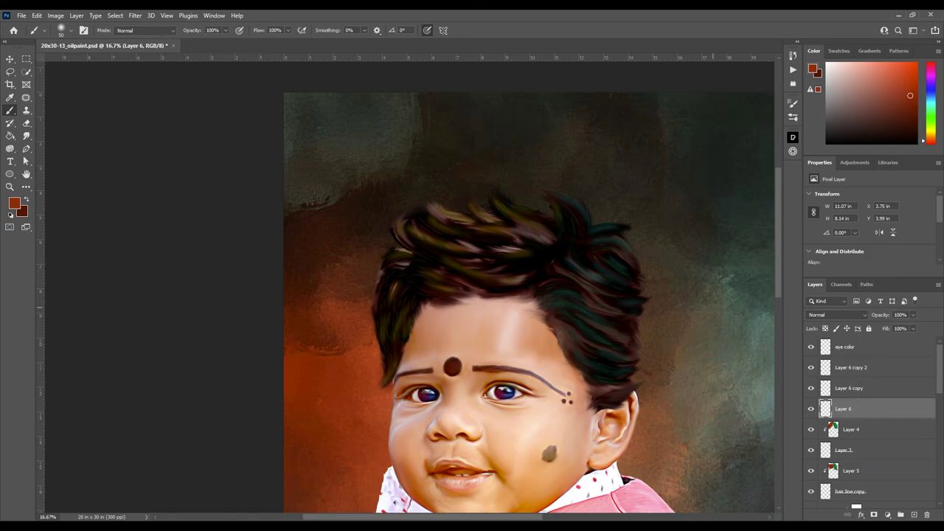
{"action": "key", "text": "h"}
{"action": "key", "text": "b"}
{"action": "key", "text": "ctrl+minus"}
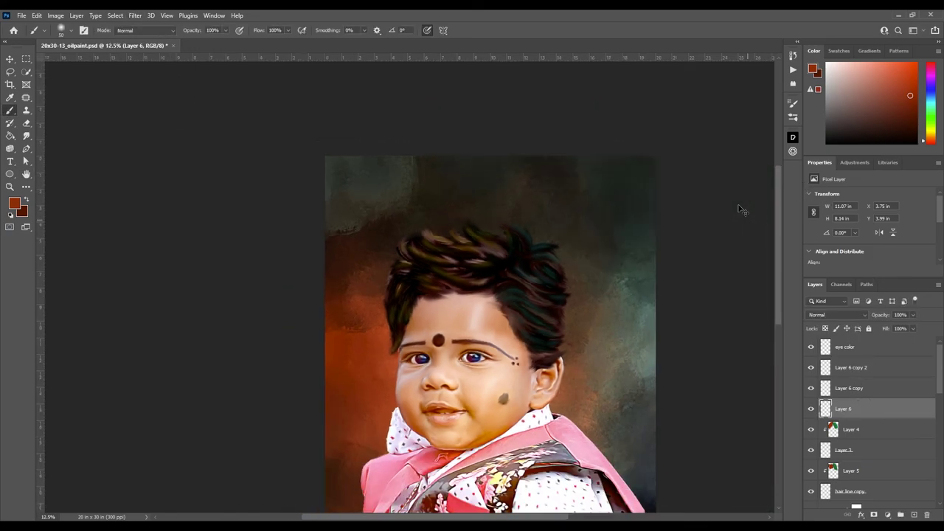
{"action": "key", "text": "ctrl+minus"}
{"action": "key", "text": "ctrl+plus"}
{"action": "key", "text": "ctrl+plus"}
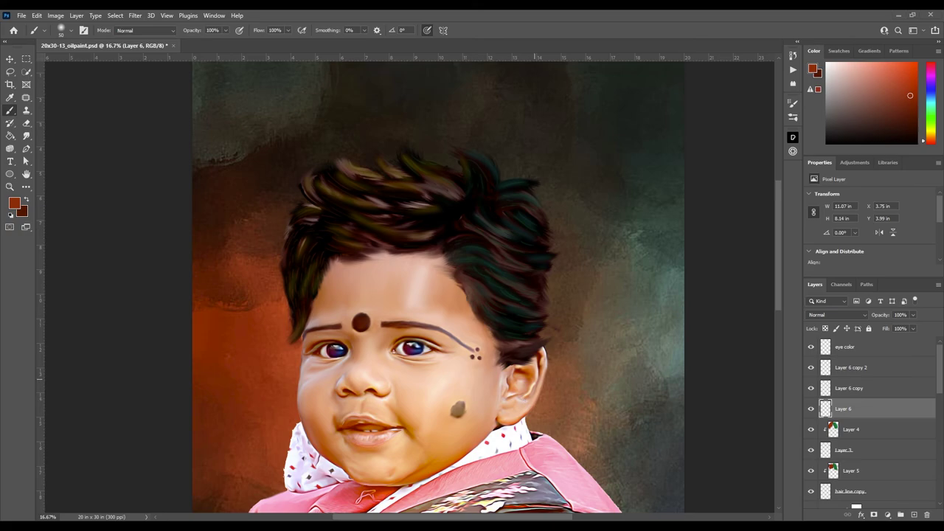
{"action": "key", "text": "r"}
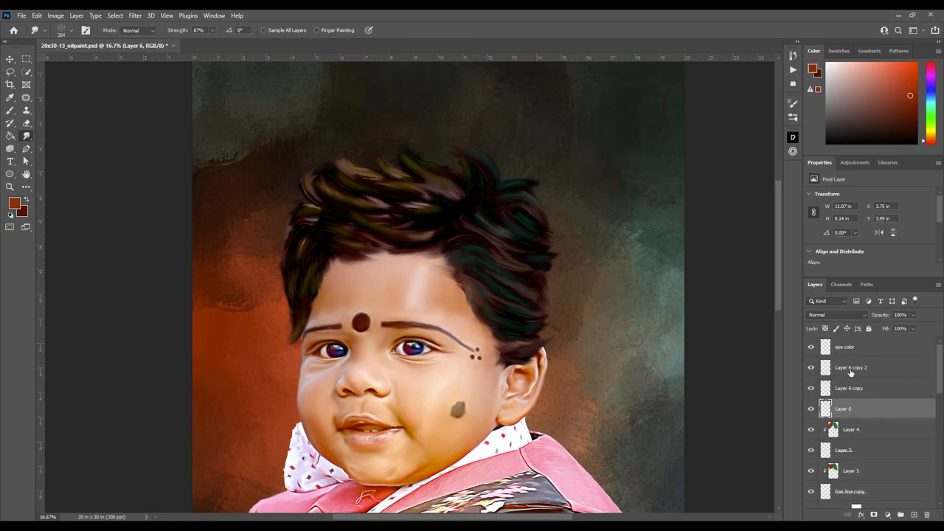
{"action": "scroll", "coordinate": [850, 373], "scroll_direction": "down", "scroll_amount": 5}
{"action": "left_click", "coordinate": [845, 344]}
Duplicate Group 1, hide the original, and merge the copy into one pixel layer.
{"action": "key", "text": "ctrl+j"}
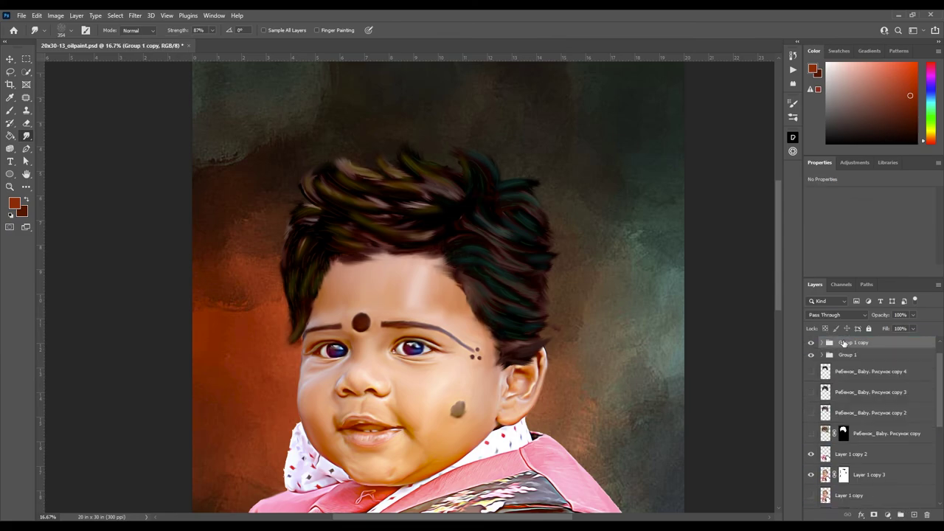
{"action": "left_click", "coordinate": [811, 354]}
{"action": "key", "text": "ctrl+e"}
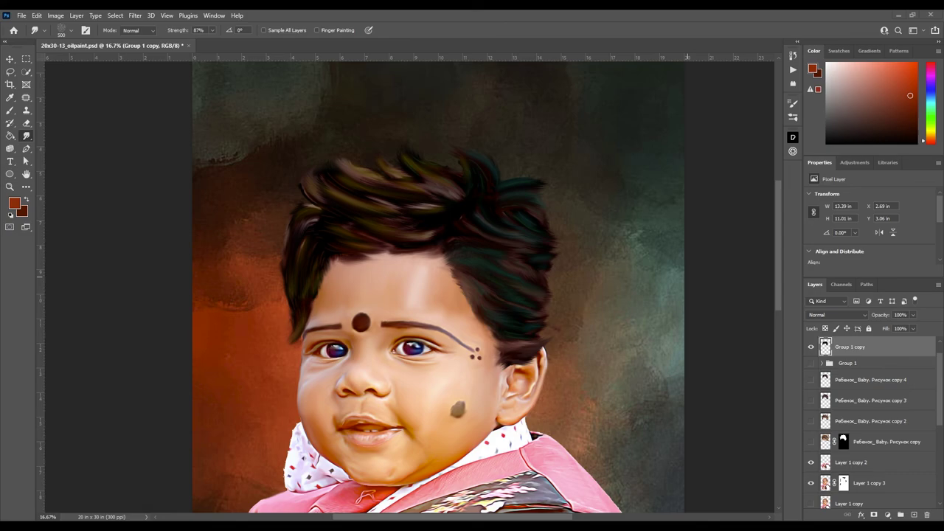
Select Layer 1 copy 2 in the Layers panel.
{"action": "scroll", "coordinate": [619, 324], "scroll_direction": "down", "scroll_amount": 3}
{"action": "left_click", "coordinate": [825, 463]}
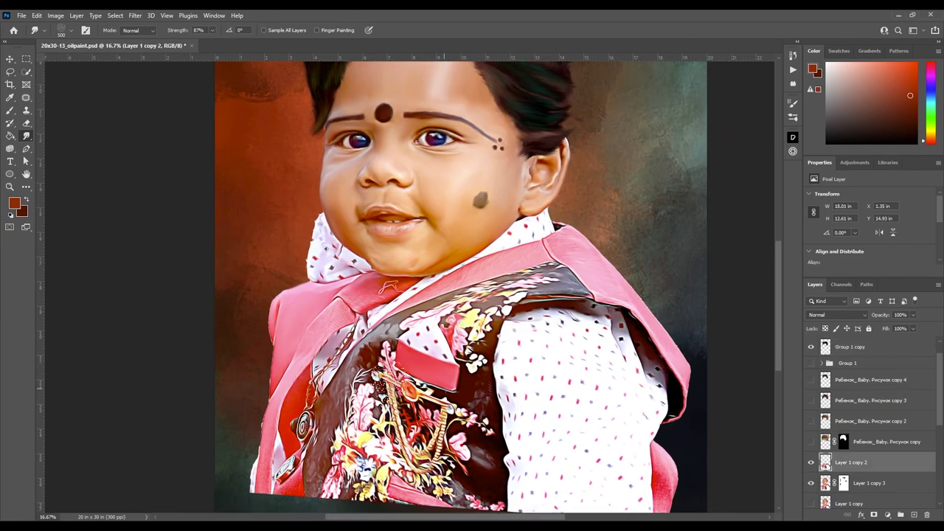
{"action": "scroll", "coordinate": [406, 299], "scroll_direction": "down", "scroll_amount": 3}
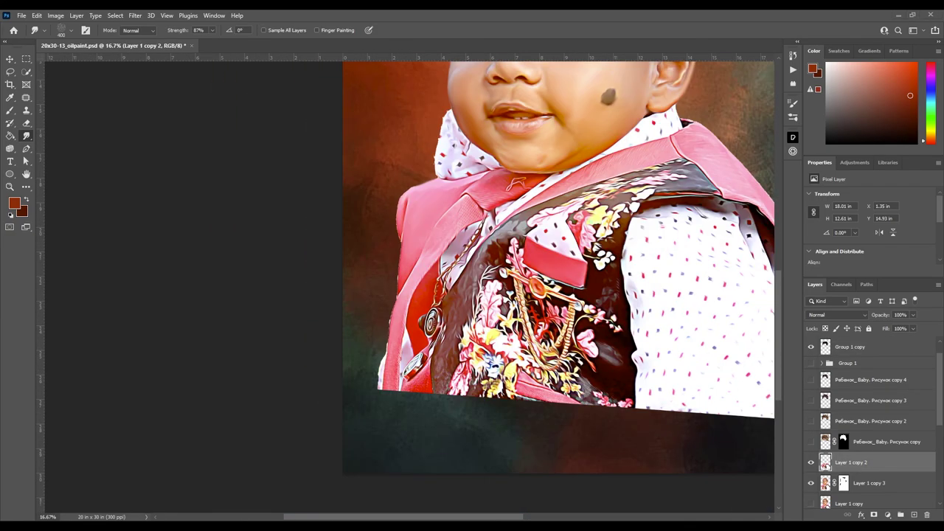
Save the painting and zoom in on the clothing on Layer 1 copy 2.
{"action": "key", "text": "ctrl+s"}
{"action": "key", "text": "ctrl+plus"}
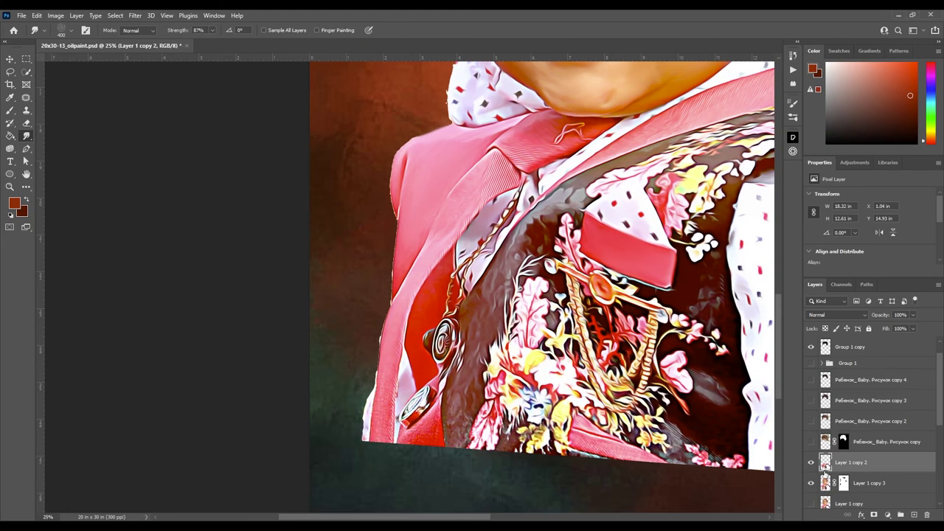
{"action": "left_click", "coordinate": [810, 463]}
{"action": "left_click", "coordinate": [810, 462]}
{"action": "key", "text": "ctrl+z"}
{"action": "key", "text": "ctrl+z"}
{"action": "key", "text": "ctrl+z"}
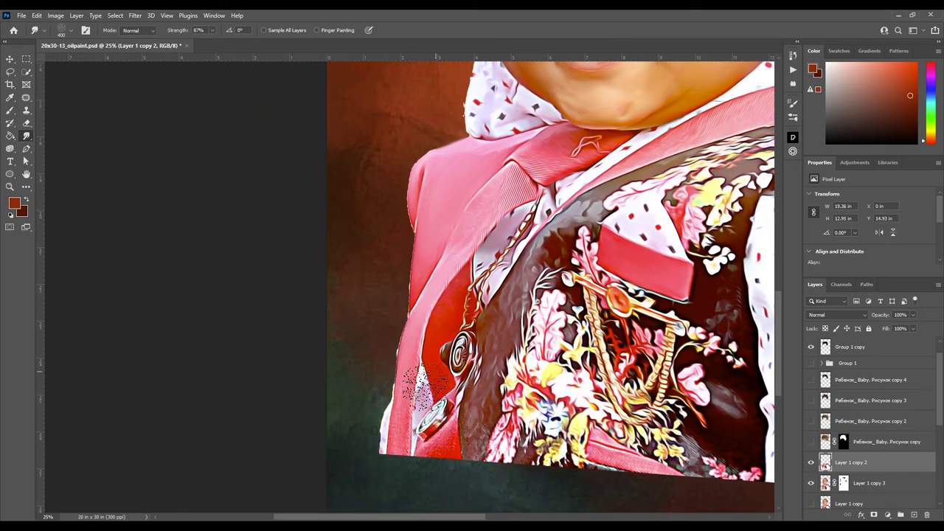
Smudge the jacket's lower-left edge into streaks over the background, then save.
{"action": "left_click_drag", "start_coordinate": [416, 379], "coordinate": [369, 428]}
{"action": "mouse_move", "coordinate": [442, 399]}
{"action": "left_mouse_down"}
{"action": "mouse_move", "coordinate": [369, 457]}
{"action": "mouse_move", "coordinate": [398, 450]}
{"action": "mouse_move", "coordinate": [413, 472]}
{"action": "left_mouse_up"}
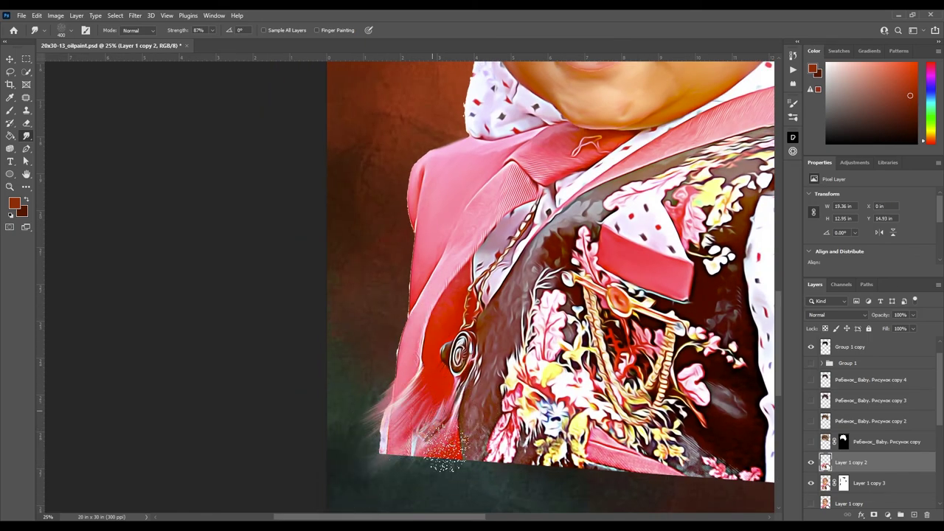
{"action": "left_click_drag", "start_coordinate": [480, 406], "coordinate": [413, 493]}
{"action": "left_click_drag", "start_coordinate": [477, 389], "coordinate": [416, 293]}
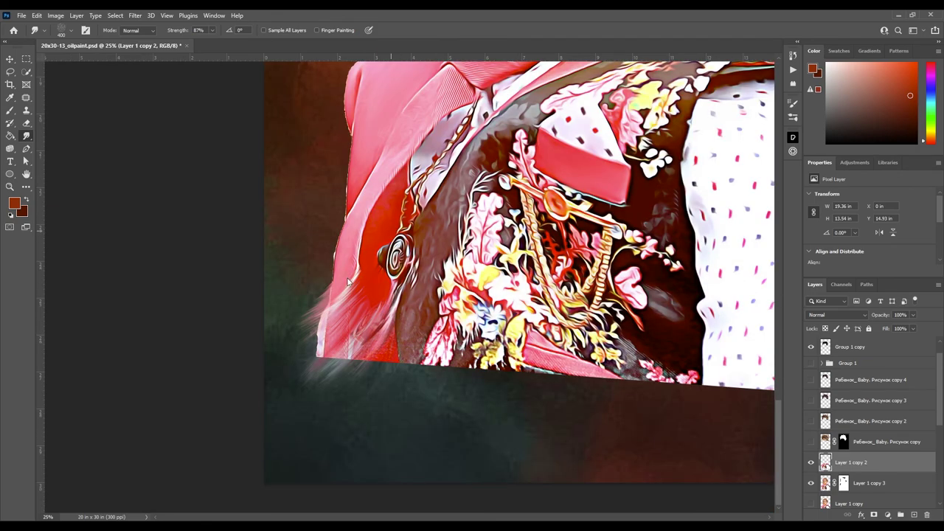
{"action": "key", "text": "ctrl+s"}
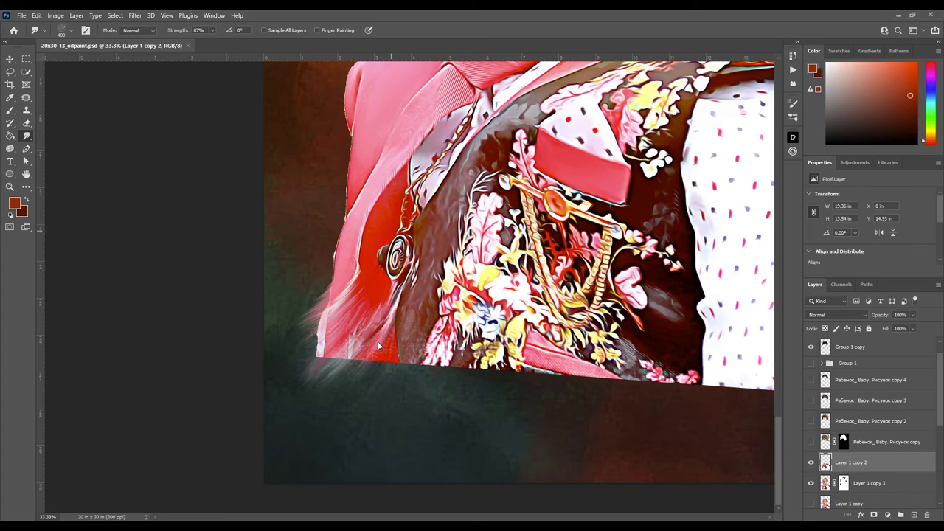
Paint black along the bottom of Layer 1 copy 3's mask to fade the clothing edge.
{"action": "left_click", "coordinate": [8, 113]}
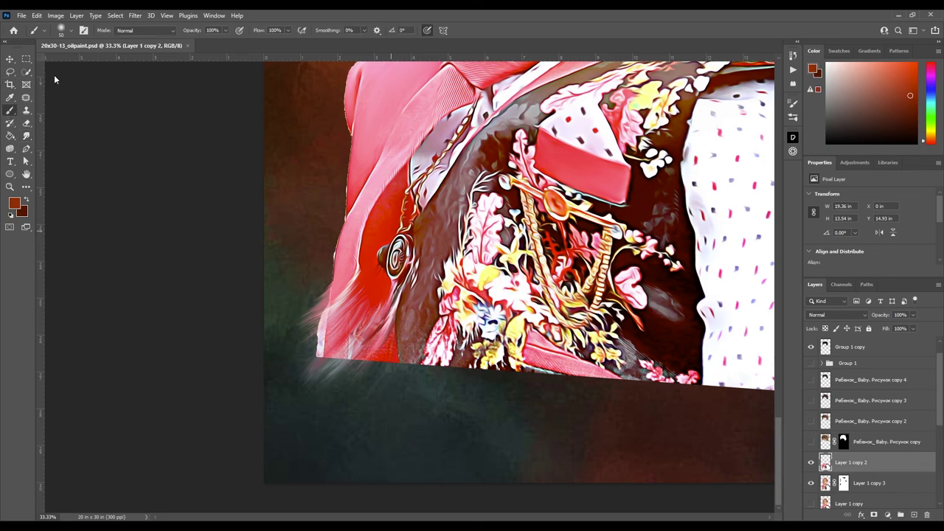
{"action": "left_click", "coordinate": [190, 46]}
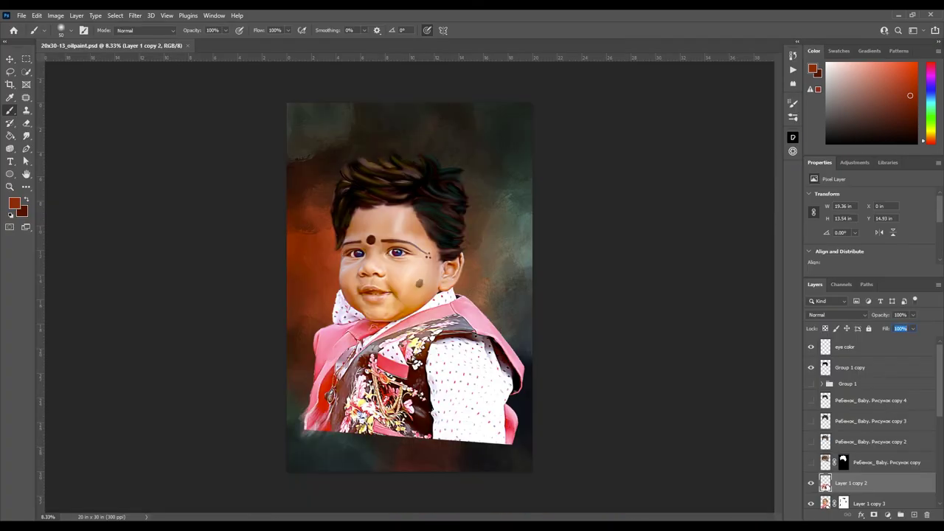
{"action": "left_click", "coordinate": [26, 135]}
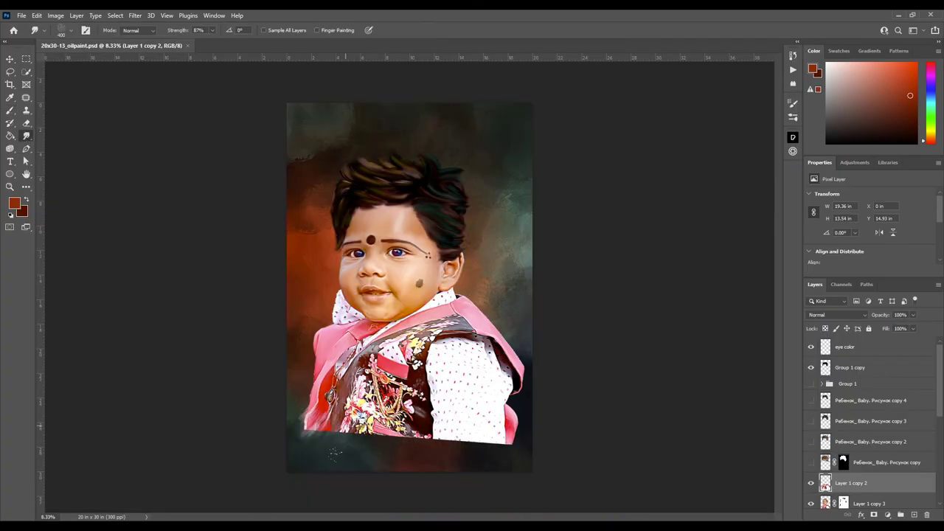
{"action": "key", "text": "alt+bracketleft"}
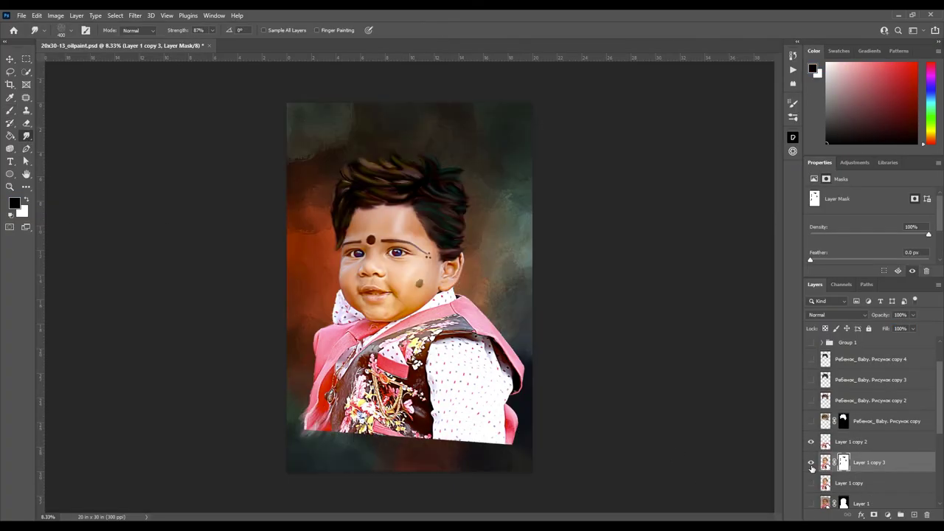
{"action": "key", "text": "b"}
{"action": "key", "text": "ctrl+plus"}
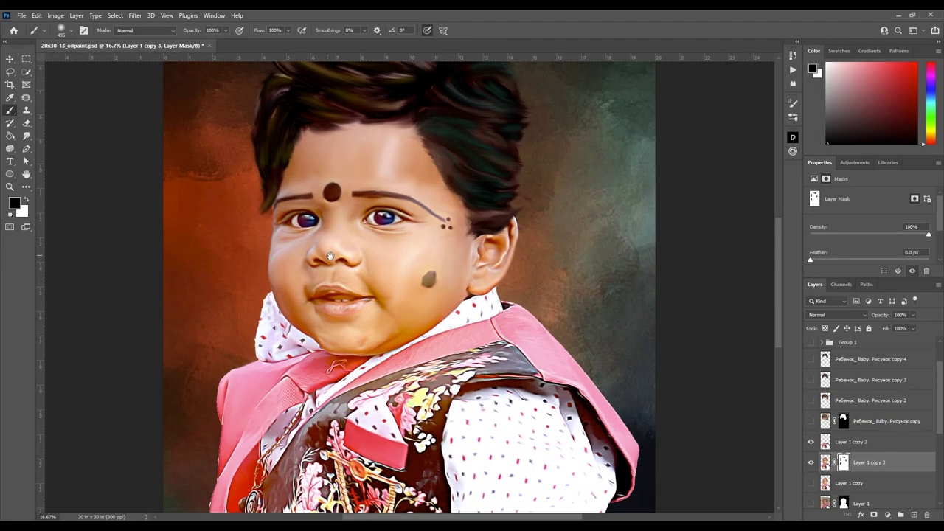
{"action": "left_click_drag", "start_coordinate": [330, 256], "coordinate": [374, 13]}
{"action": "mouse_move", "coordinate": [247, 309]}
{"action": "left_mouse_down"}
{"action": "mouse_move", "coordinate": [347, 328]}
{"action": "mouse_move", "coordinate": [552, 337]}
{"action": "mouse_move", "coordinate": [667, 218]}
{"action": "mouse_move", "coordinate": [706, 343]}
{"action": "left_mouse_up"}
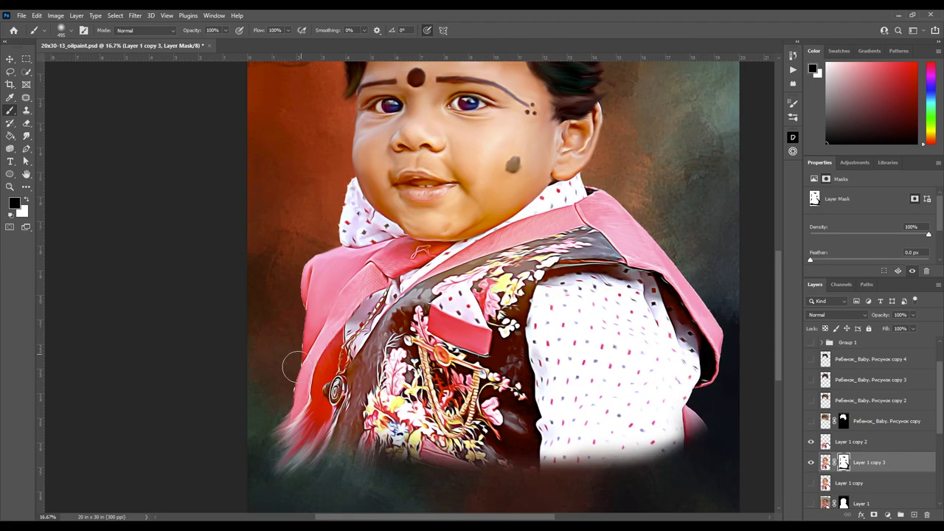
Return to Layer 1 copy 2 with the reddish-brown colour and the Smudge tool.
{"action": "left_click", "coordinate": [293, 367], "text": "alt"}
{"action": "key", "text": "alt+bracketright"}
{"action": "key", "text": "r"}
{"action": "left_click_drag", "start_coordinate": [675, 451], "coordinate": [653, 376]}
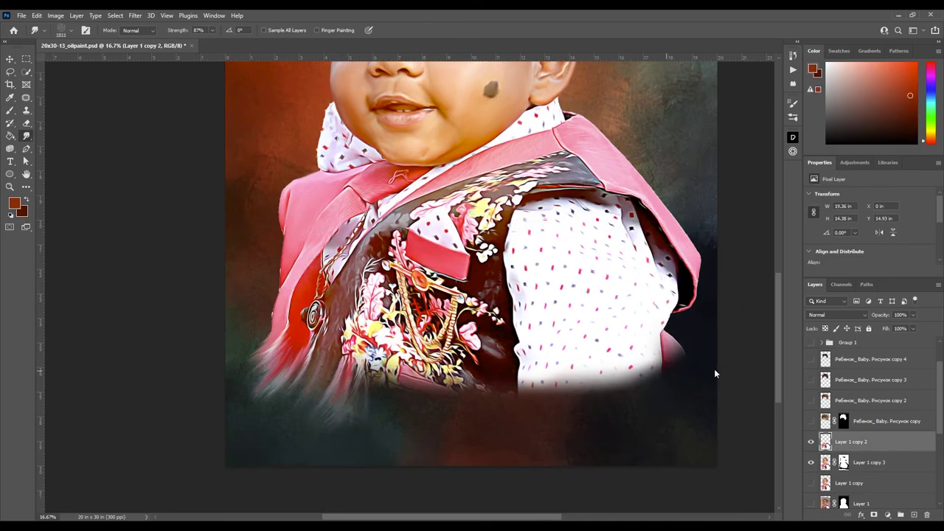
Smudge the white shirt and vest hems downward into streaks with a smaller brush.
{"action": "key", "text": "bracketleft"}
{"action": "key", "text": "bracketleft"}
{"action": "key", "text": "bracketleft"}
{"action": "left_click_drag", "start_coordinate": [597, 380], "coordinate": [600, 413]}
{"action": "left_click_drag", "start_coordinate": [568, 376], "coordinate": [545, 424]}
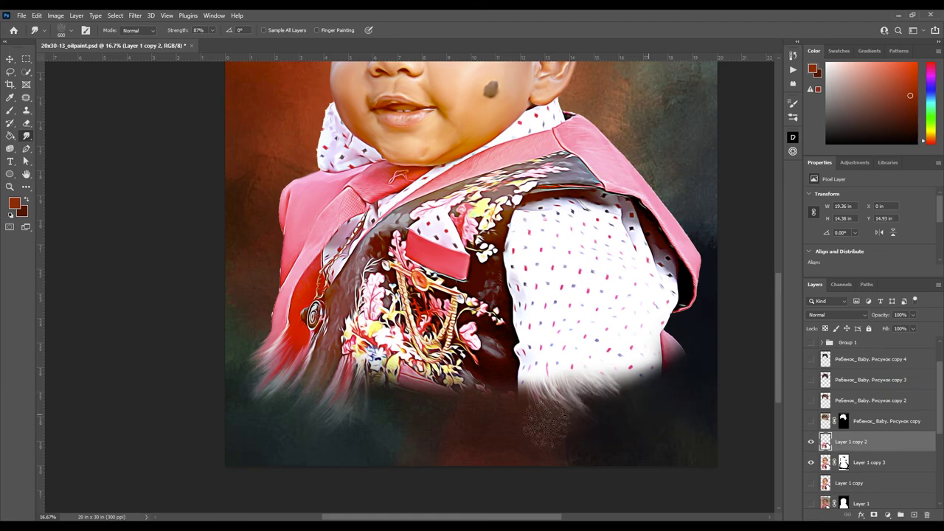
{"action": "left_click_drag", "start_coordinate": [604, 380], "coordinate": [620, 409]}
{"action": "left_click_drag", "start_coordinate": [679, 354], "coordinate": [686, 398]}
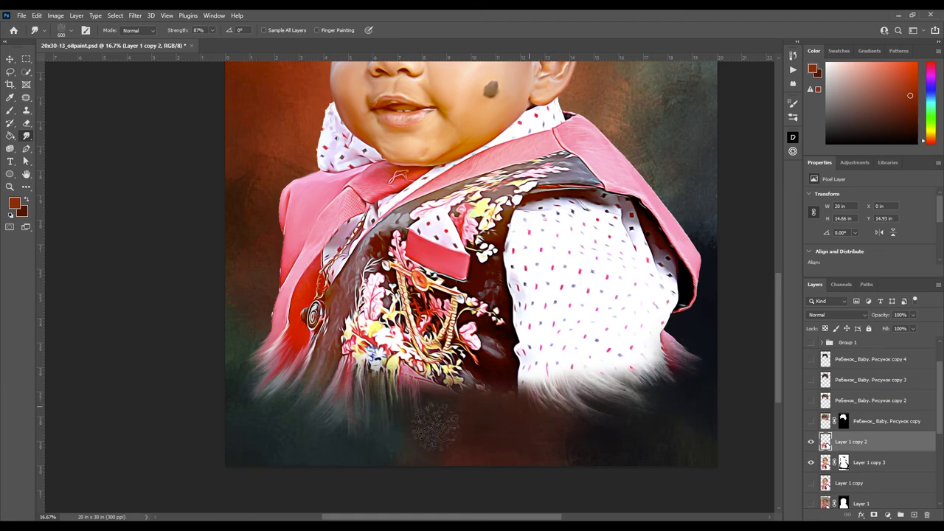
{"action": "left_click_drag", "start_coordinate": [431, 380], "coordinate": [439, 420]}
{"action": "left_click_drag", "start_coordinate": [461, 379], "coordinate": [465, 417]}
{"action": "left_click_drag", "start_coordinate": [501, 391], "coordinate": [509, 432]}
{"action": "left_click_drag", "start_coordinate": [527, 380], "coordinate": [531, 421]}
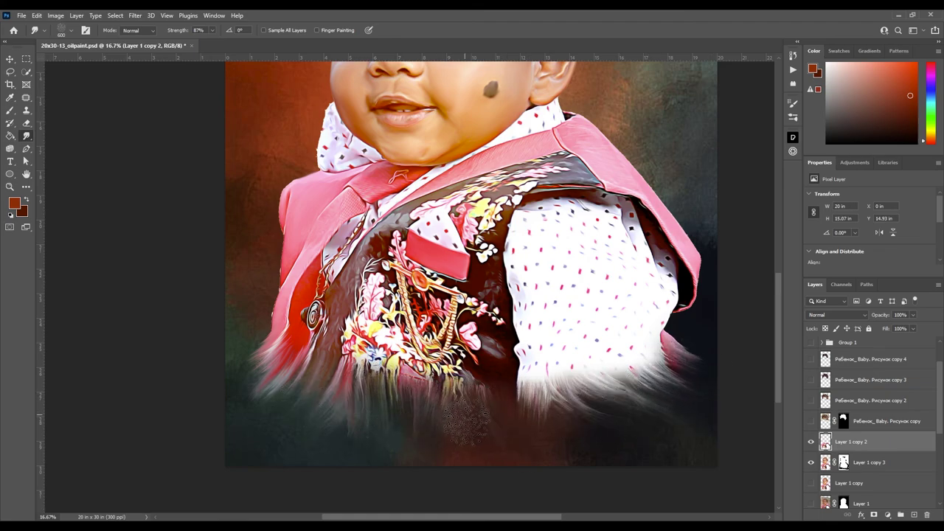
{"action": "left_click_drag", "start_coordinate": [413, 380], "coordinate": [415, 427]}
{"action": "left_click_drag", "start_coordinate": [325, 376], "coordinate": [326, 416]}
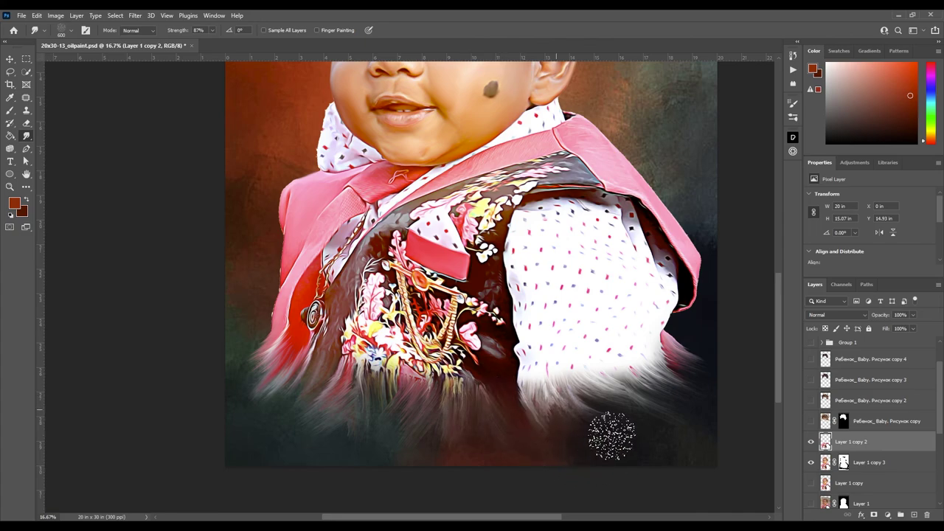
{"action": "left_click_drag", "start_coordinate": [601, 413], "coordinate": [638, 435]}
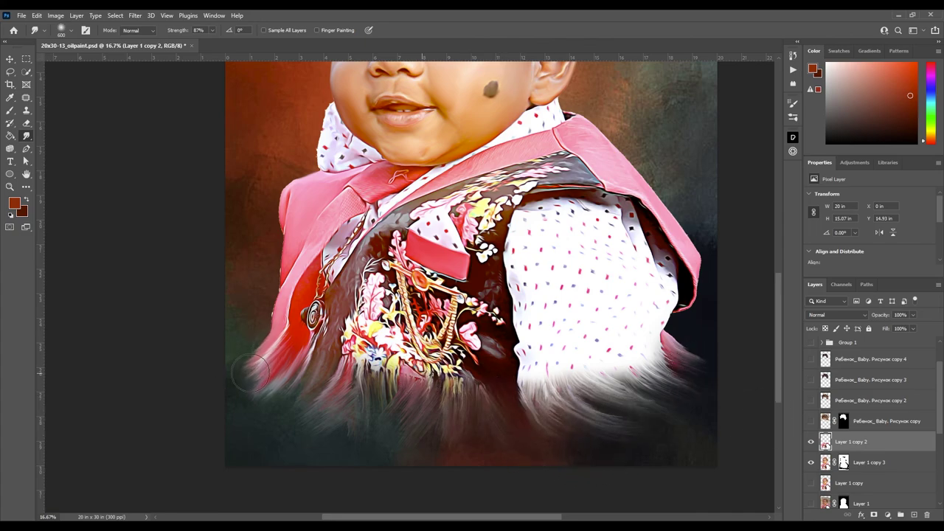
Rework the fur under the right sleeve into strands with a smaller smudge brush.
{"action": "scroll", "coordinate": [269, 442], "scroll_direction": "up", "scroll_amount": 2}
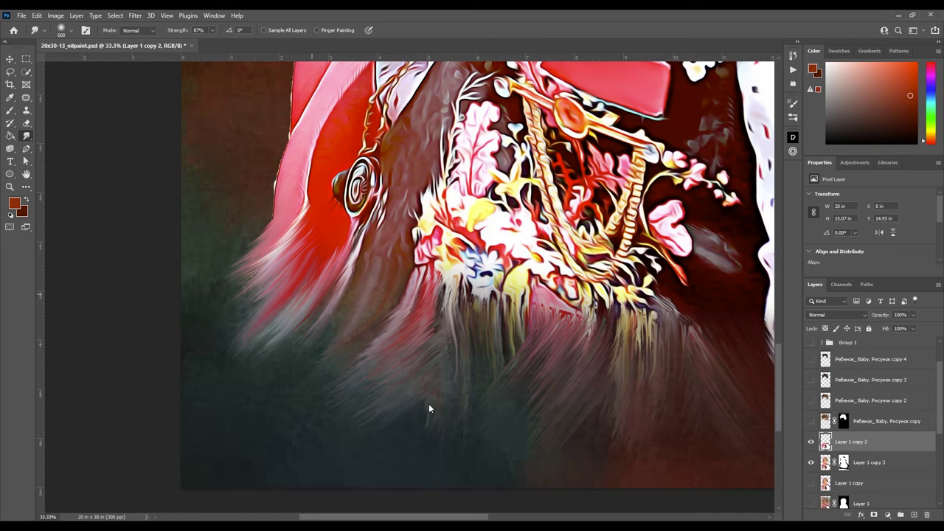
{"action": "left_click_drag", "start_coordinate": [250, 273], "coordinate": [236, 359]}
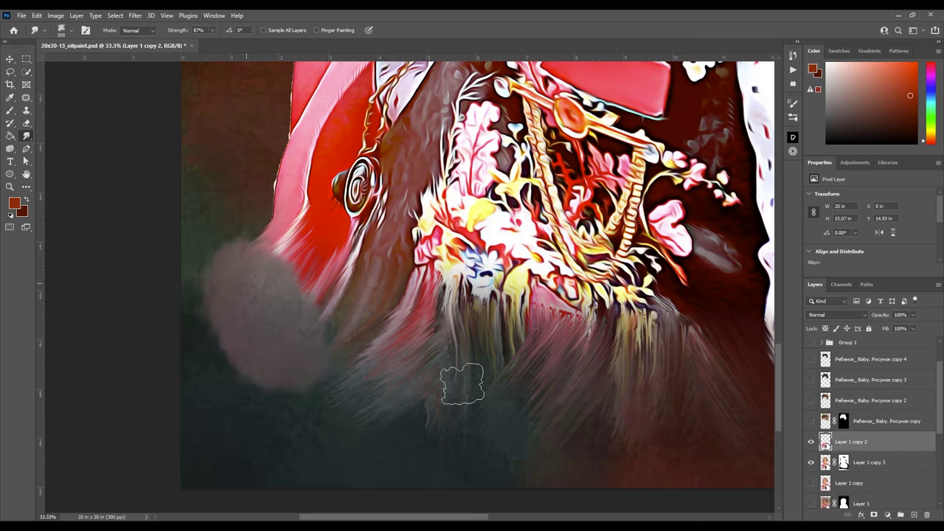
{"action": "key", "text": "ctrl+minus"}
{"action": "key", "text": "ctrl+minus"}
{"action": "key", "text": "ctrl+minus"}
{"action": "left_click_drag", "start_coordinate": [629, 305], "coordinate": [612, 325]}
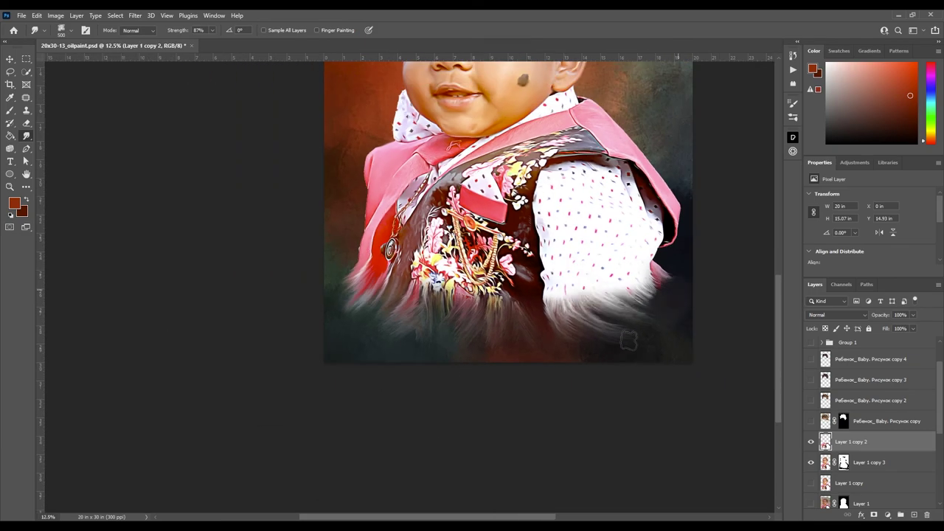
{"action": "left_click_drag", "start_coordinate": [656, 299], "coordinate": [612, 332]}
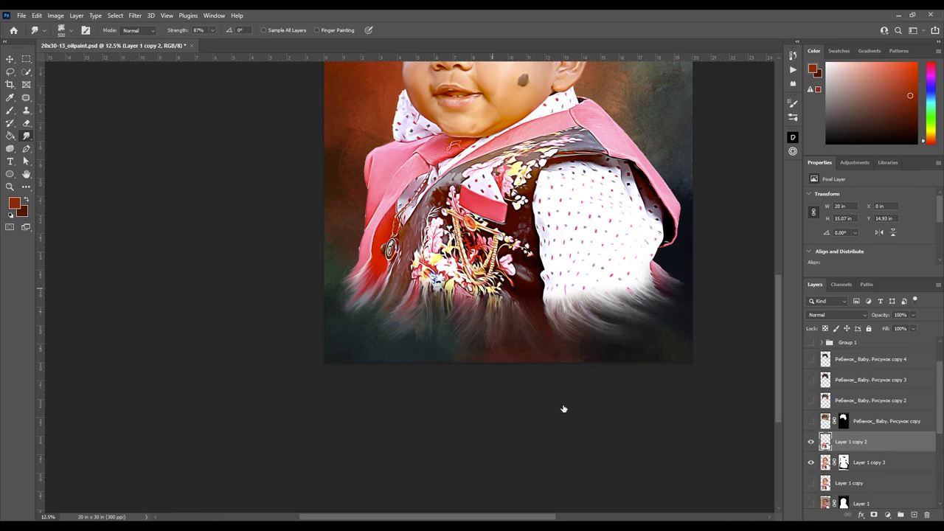
{"action": "left_click_drag", "start_coordinate": [561, 409], "coordinate": [555, 410]}
At 44% Smudge strength, drag the pink and pale fur strands down into the background.
{"action": "key", "text": "ctrl+plus"}
{"action": "key", "text": "ctrl+plus"}
{"action": "key", "text": "ctrl+plus"}
{"action": "key", "text": "4"}
{"action": "key", "text": "4"}
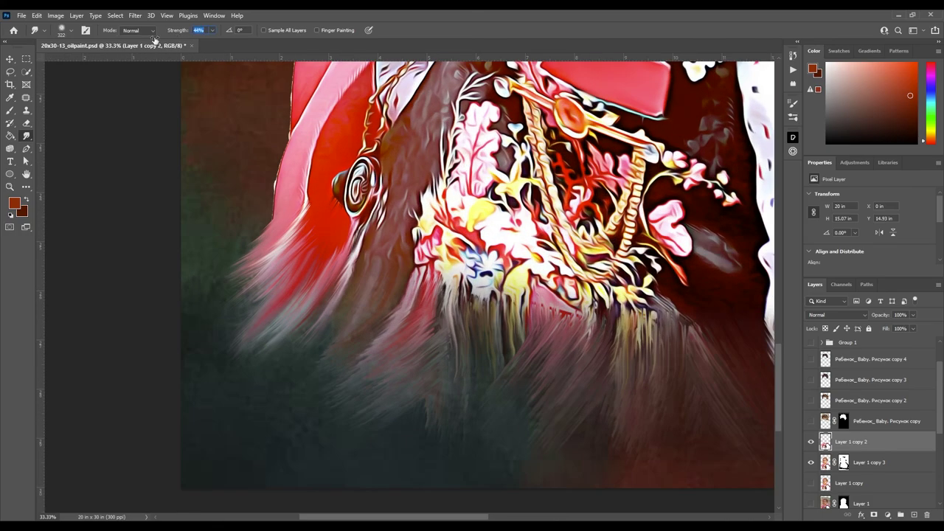
{"action": "left_click_drag", "start_coordinate": [236, 258], "coordinate": [363, 332]}
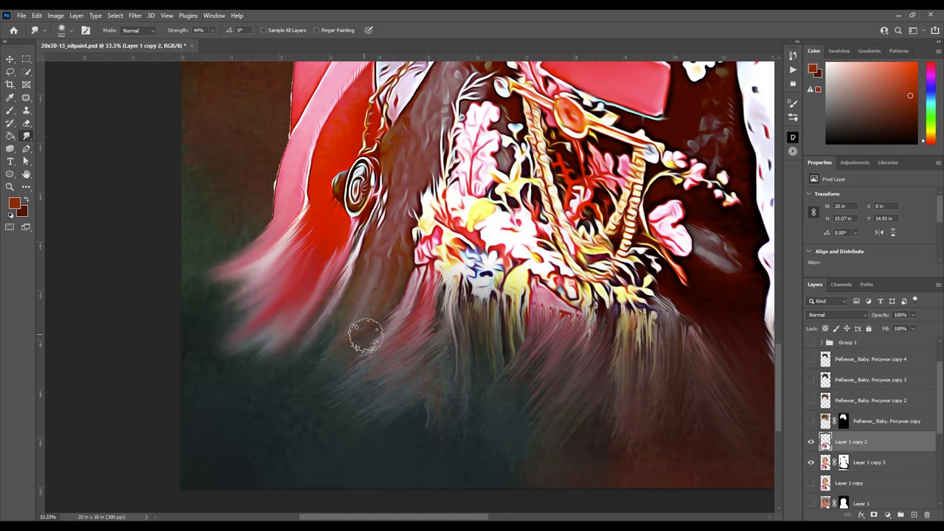
{"action": "left_click_drag", "start_coordinate": [221, 266], "coordinate": [317, 343]}
{"action": "mouse_move", "coordinate": [236, 221]}
{"action": "left_mouse_down"}
{"action": "mouse_move", "coordinate": [302, 287]}
{"action": "mouse_move", "coordinate": [302, 373]}
{"action": "left_mouse_up"}
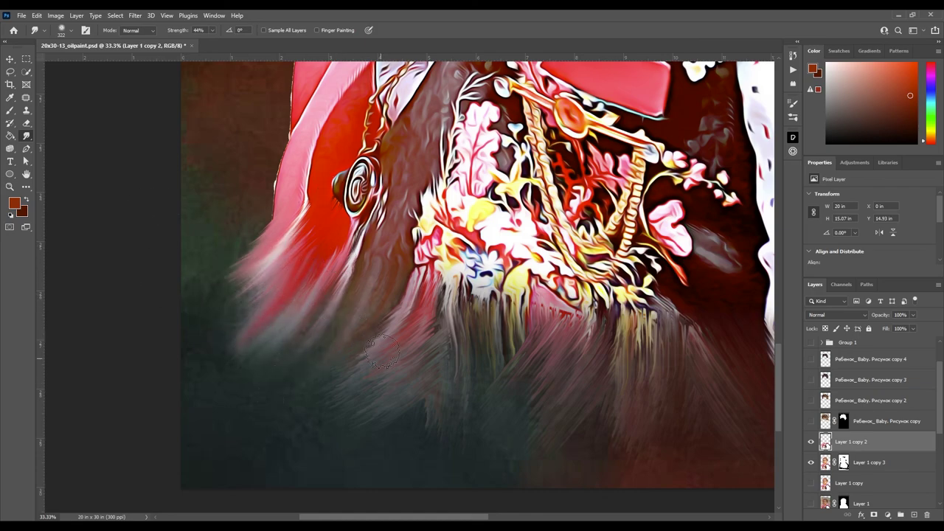
{"action": "mouse_move", "coordinate": [382, 332]}
{"action": "left_mouse_down"}
{"action": "mouse_move", "coordinate": [442, 361]}
{"action": "mouse_move", "coordinate": [481, 432]}
{"action": "left_mouse_up"}
{"action": "left_click_drag", "start_coordinate": [424, 273], "coordinate": [476, 340]}
{"action": "left_click_drag", "start_coordinate": [332, 236], "coordinate": [347, 328]}
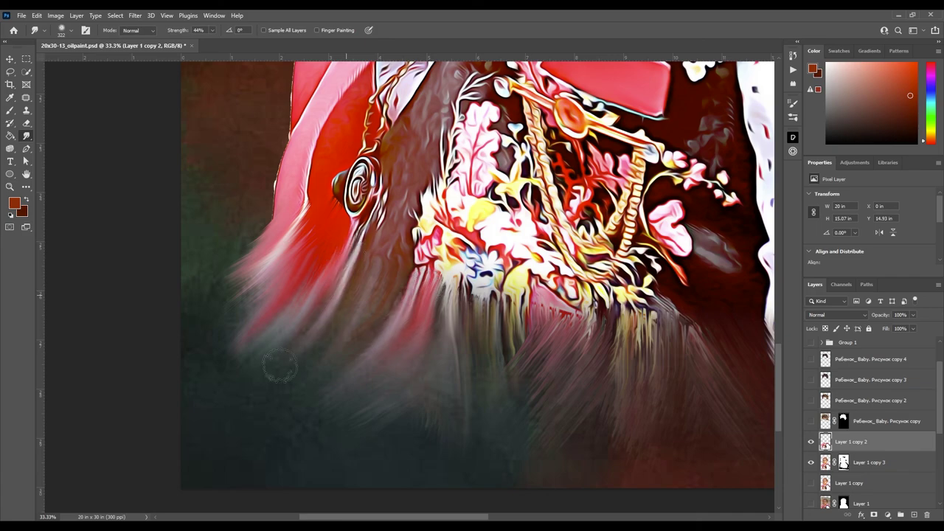
{"action": "left_click_drag", "start_coordinate": [508, 303], "coordinate": [531, 380]}
{"action": "left_click_drag", "start_coordinate": [553, 317], "coordinate": [567, 428]}
{"action": "left_click_drag", "start_coordinate": [627, 310], "coordinate": [641, 399]}
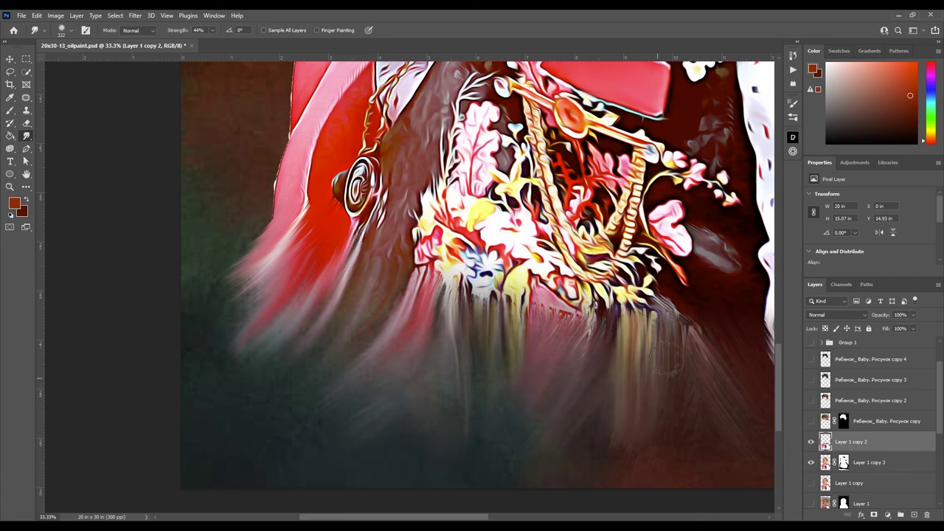
{"action": "left_click_drag", "start_coordinate": [667, 360], "coordinate": [726, 410]}
Raise Smudge strength to 70% and keep pulling the fur strands down and right.
{"action": "scroll", "coordinate": [727, 411], "scroll_direction": "right", "scroll_amount": 5}
{"action": "scroll", "coordinate": [516, 368], "scroll_direction": "right", "scroll_amount": 5}
{"action": "scroll", "coordinate": [517, 369], "scroll_direction": "down", "scroll_amount": 2}
{"action": "mouse_move", "coordinate": [328, 255]}
{"action": "left_mouse_down"}
{"action": "mouse_move", "coordinate": [442, 318]}
{"action": "mouse_move", "coordinate": [422, 248]}
{"action": "mouse_move", "coordinate": [620, 302]}
{"action": "left_mouse_up"}
{"action": "key", "text": "7"}
{"action": "mouse_move", "coordinate": [479, 243]}
{"action": "left_mouse_down"}
{"action": "mouse_move", "coordinate": [608, 317]}
{"action": "mouse_move", "coordinate": [568, 219]}
{"action": "mouse_move", "coordinate": [595, 205]}
{"action": "mouse_move", "coordinate": [499, 242]}
{"action": "left_mouse_up"}
{"action": "scroll", "coordinate": [339, 354], "scroll_direction": "left", "scroll_amount": 10}
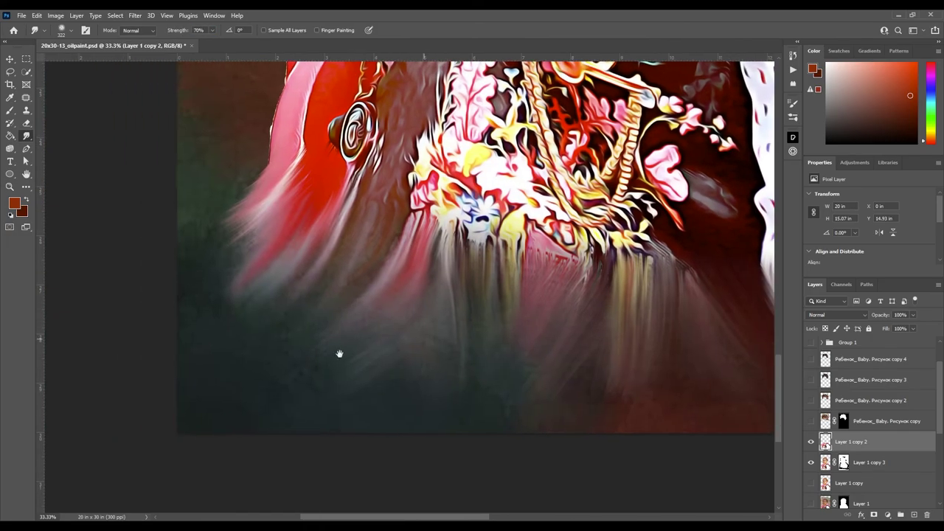
{"action": "scroll", "coordinate": [339, 354], "scroll_direction": "down", "scroll_amount": 5}
{"action": "scroll", "coordinate": [472, 295], "scroll_direction": "up", "scroll_amount": 3}
Rotate and pan the view to follow the pink collar edge.
{"action": "scroll", "coordinate": [626, 270], "scroll_direction": "up", "scroll_amount": 2}
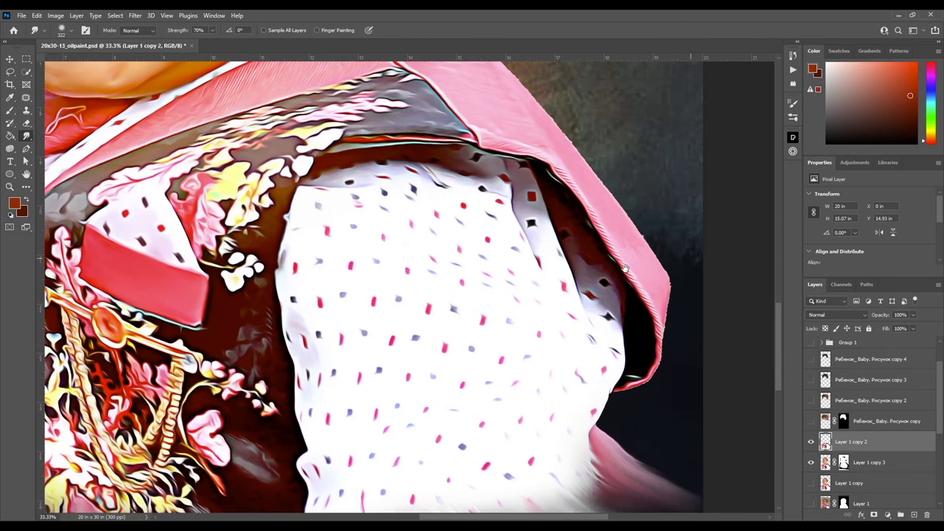
{"action": "scroll", "coordinate": [625, 269], "scroll_direction": "left", "scroll_amount": 10}
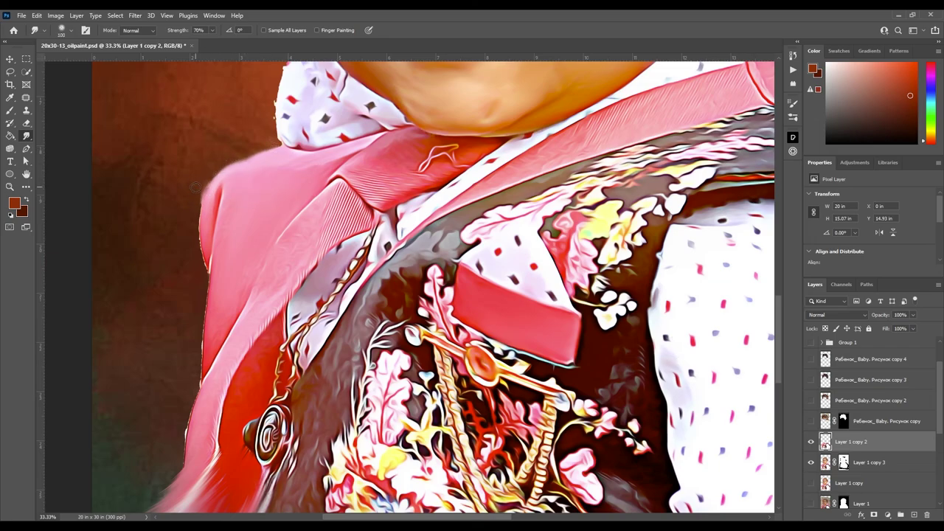
{"action": "scroll", "coordinate": [391, 207], "scroll_direction": "up", "scroll_amount": 2}
{"action": "left_click_drag", "start_coordinate": [393, 204], "coordinate": [347, 273]}
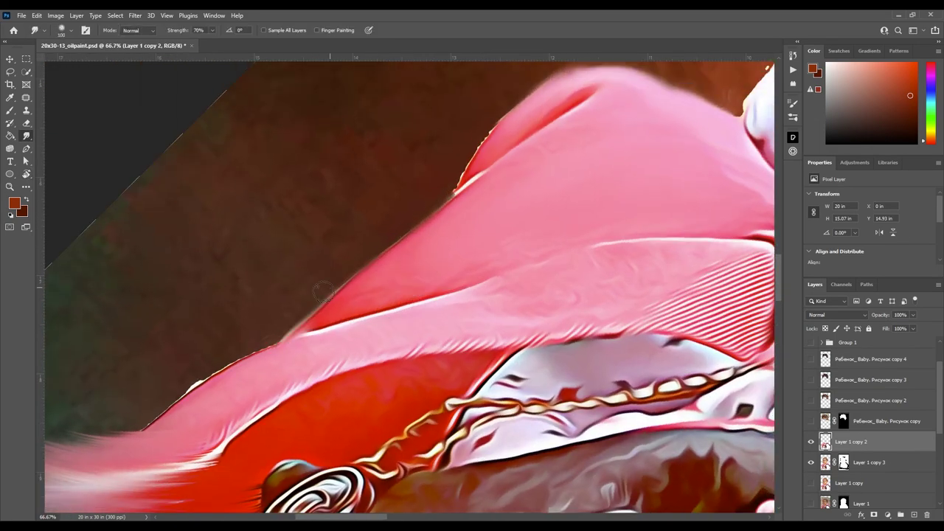
{"action": "scroll", "coordinate": [323, 292], "scroll_direction": "up", "scroll_amount": 3}
{"action": "mouse_move", "coordinate": [458, 286]}
{"action": "left_mouse_down"}
{"action": "mouse_move", "coordinate": [537, 250]}
{"action": "mouse_move", "coordinate": [243, 282]}
{"action": "left_mouse_up"}
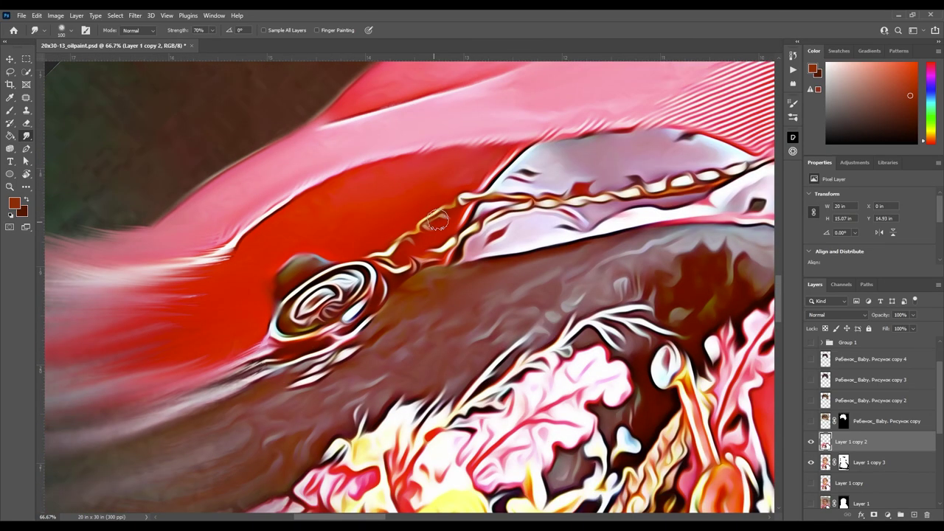
Smudge the gold chain, the pink collar edge and the ear edge into the background.
{"action": "left_click_drag", "start_coordinate": [531, 193], "coordinate": [413, 258]}
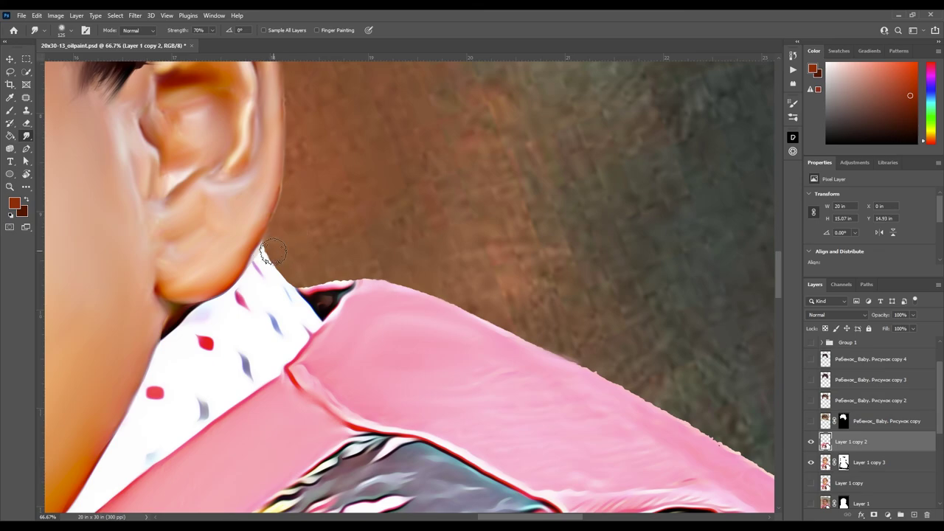
{"action": "left_click_drag", "start_coordinate": [305, 268], "coordinate": [390, 295]}
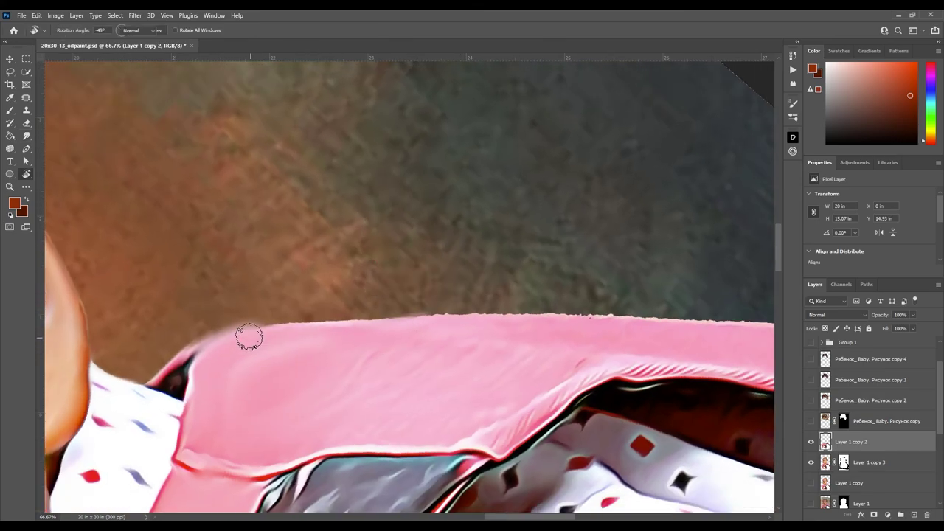
{"action": "left_click_drag", "start_coordinate": [248, 335], "coordinate": [519, 320]}
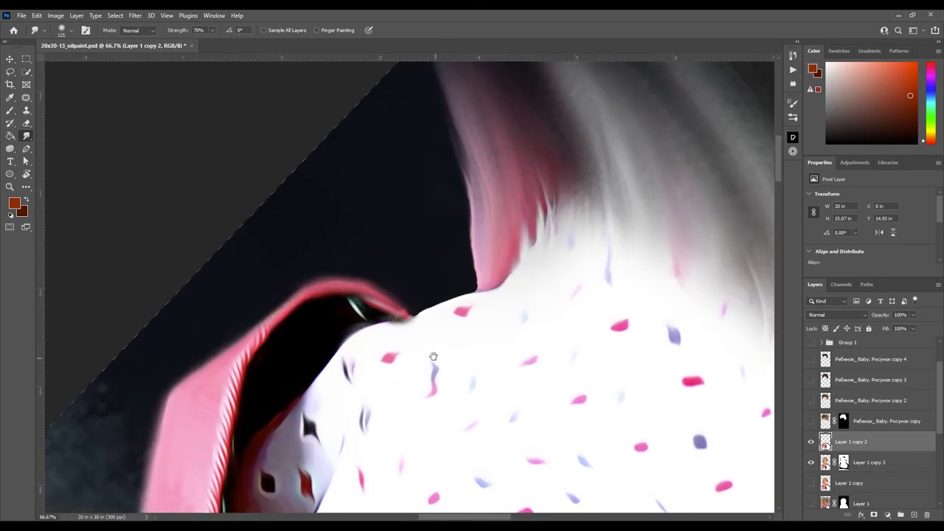
{"action": "left_click_drag", "start_coordinate": [433, 358], "coordinate": [453, 376]}
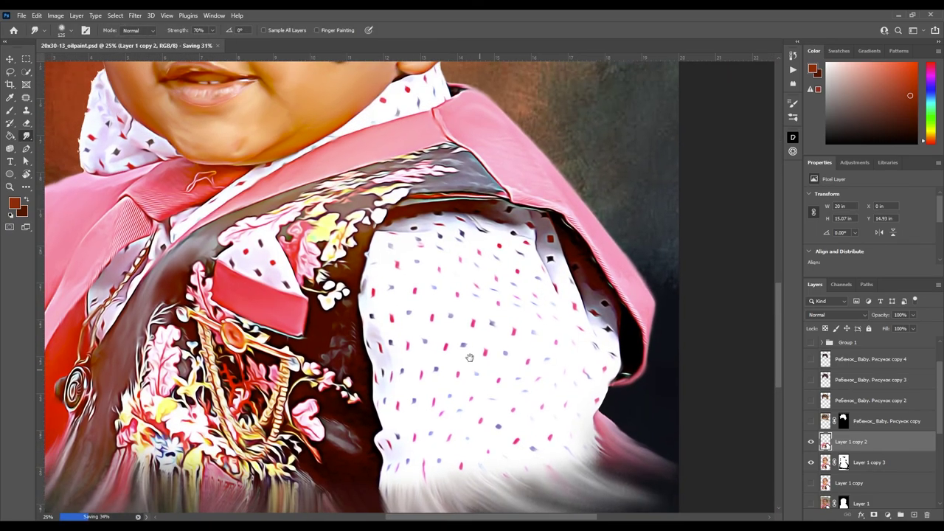
Save, smudge the jacket paint toward the lower left, and pan across the portrait.
{"action": "key", "text": "ctrl+s"}
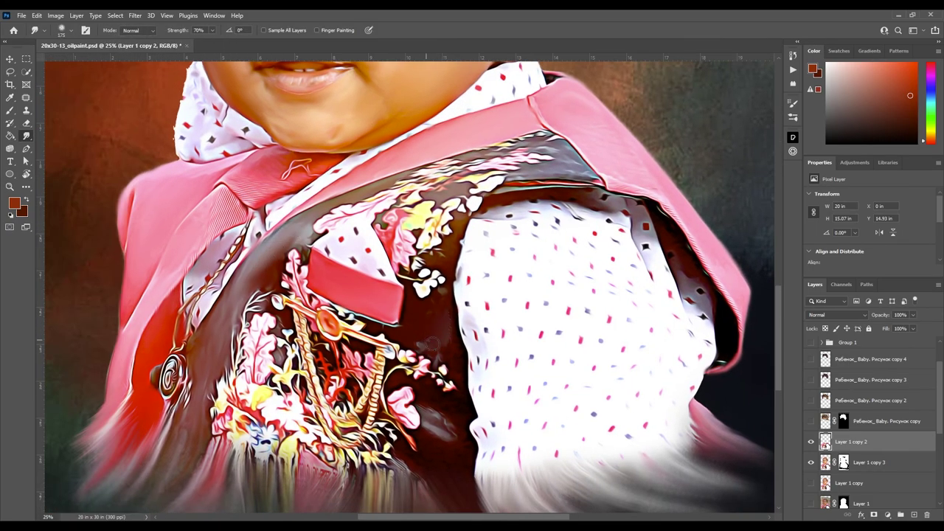
{"action": "left_click_drag", "start_coordinate": [465, 381], "coordinate": [424, 446]}
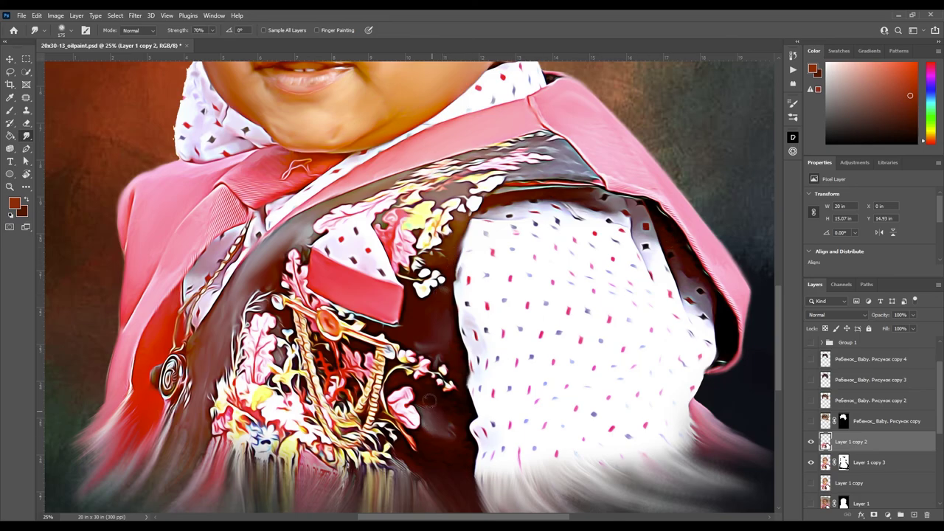
{"action": "scroll", "coordinate": [347, 369], "scroll_direction": "left", "scroll_amount": 3}
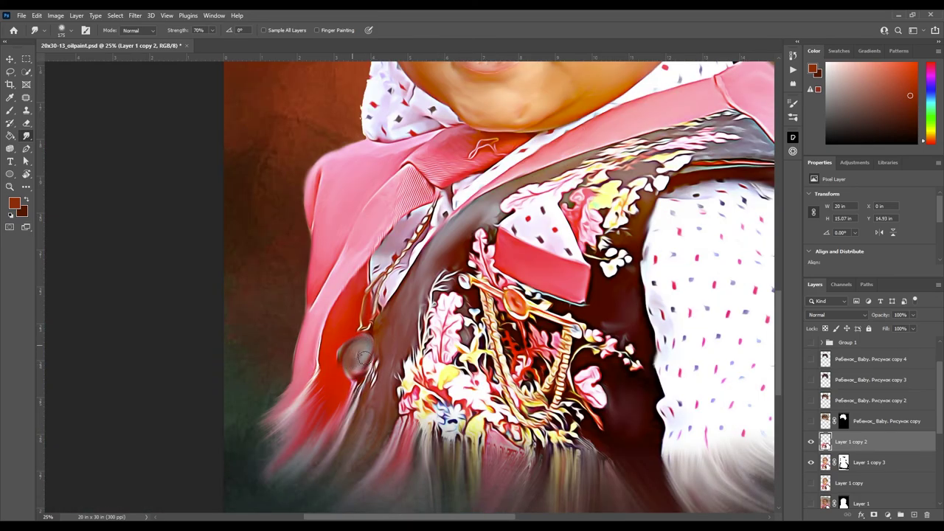
{"action": "scroll", "coordinate": [369, 354], "scroll_direction": "up", "scroll_amount": 4}
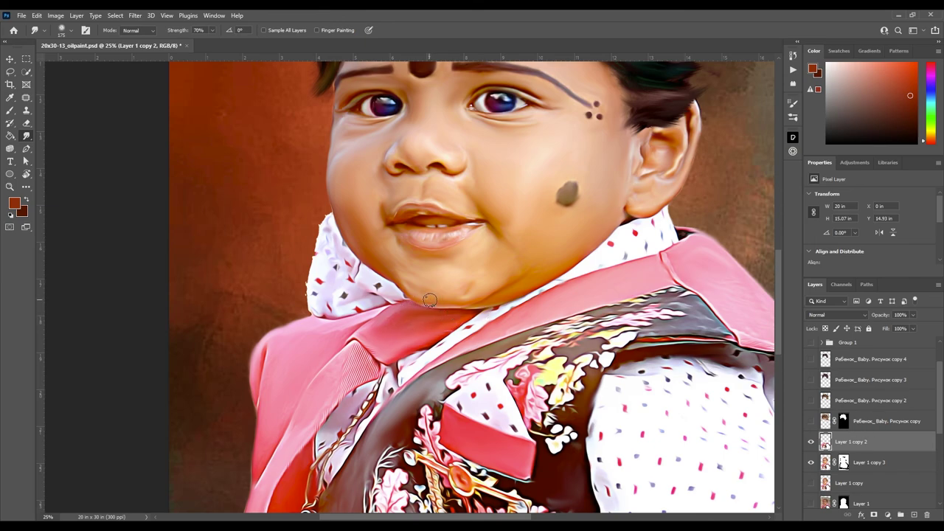
{"action": "scroll", "coordinate": [469, 302], "scroll_direction": "up", "scroll_amount": 2}
{"action": "scroll", "coordinate": [521, 289], "scroll_direction": "up", "scroll_amount": 1}
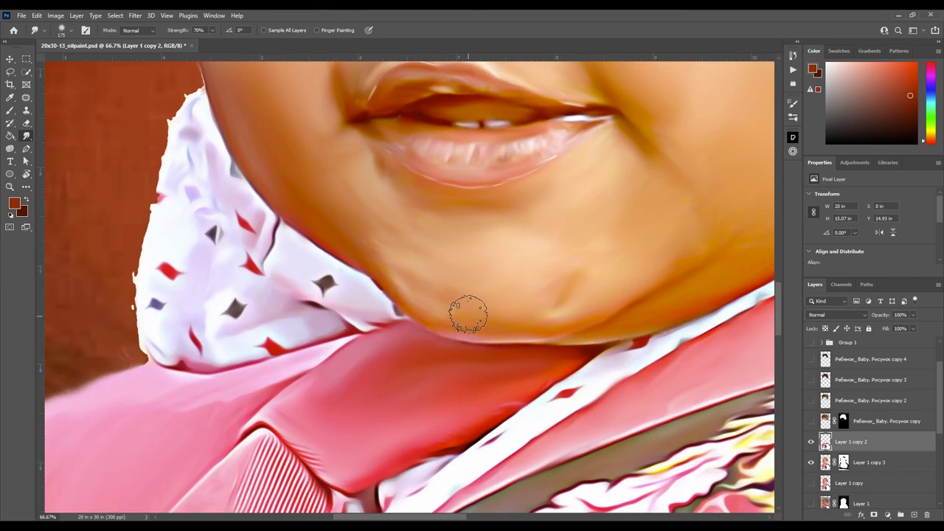
{"action": "scroll", "coordinate": [373, 302], "scroll_direction": "down", "scroll_amount": 5}
{"action": "scroll", "coordinate": [398, 368], "scroll_direction": "left", "scroll_amount": 3}
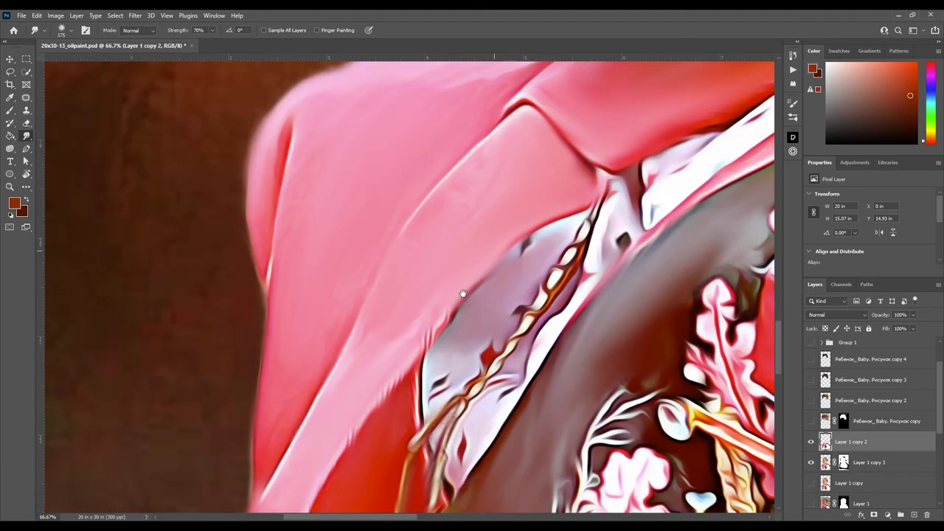
{"action": "scroll", "coordinate": [467, 265], "scroll_direction": "down", "scroll_amount": 2}
{"action": "scroll", "coordinate": [518, 422], "scroll_direction": "down", "scroll_amount": 2}
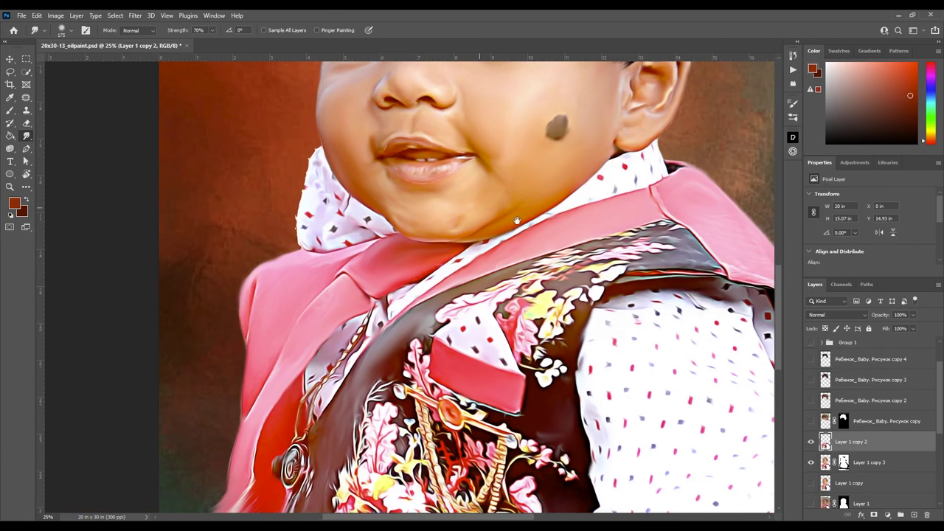
{"action": "left_click_drag", "start_coordinate": [517, 220], "coordinate": [148, 262]}
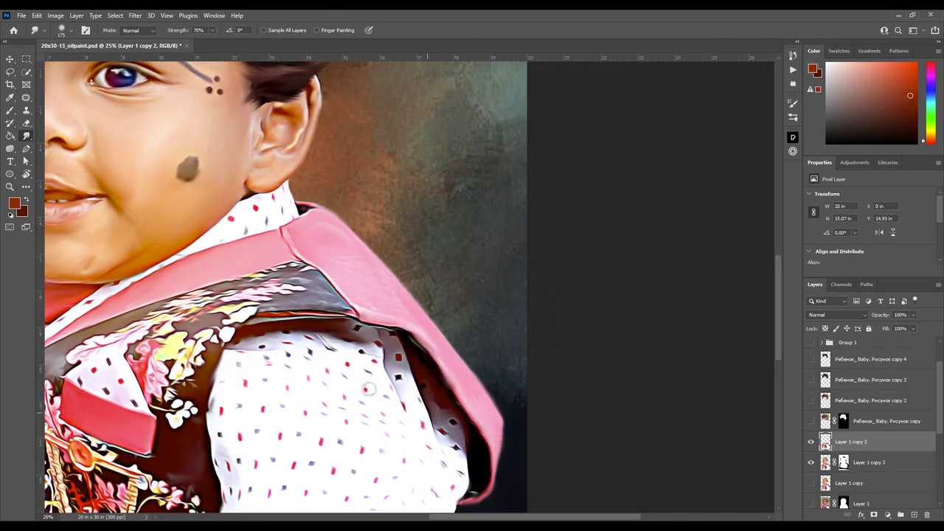
{"action": "scroll", "coordinate": [367, 389], "scroll_direction": "left", "scroll_amount": 6}
{"action": "scroll", "coordinate": [367, 388], "scroll_direction": "up", "scroll_amount": 2}
{"action": "scroll", "coordinate": [393, 394], "scroll_direction": "right", "scroll_amount": 3}
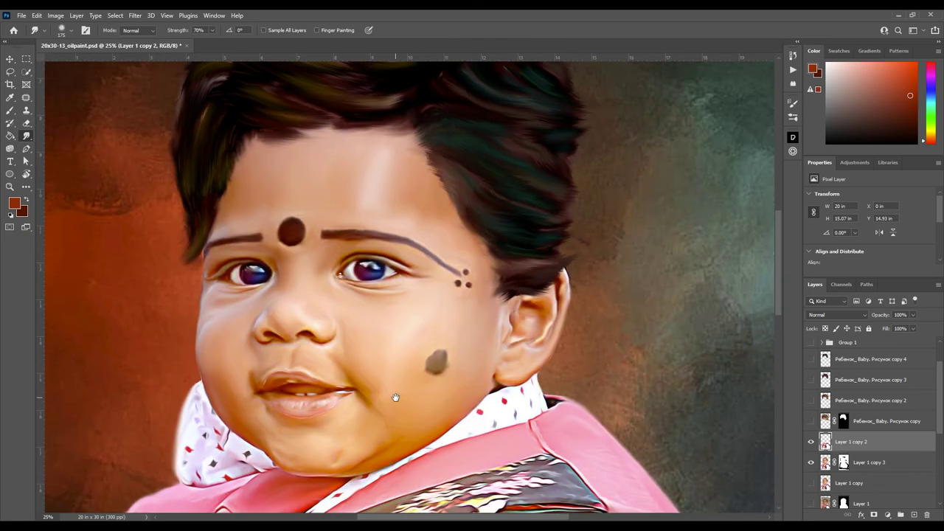
{"action": "scroll", "coordinate": [394, 393], "scroll_direction": "left", "scroll_amount": 2}
{"action": "scroll", "coordinate": [394, 371], "scroll_direction": "up", "scroll_amount": 3}
Select Layer 1 copy 3 with the Smudge tool after resetting colours and brush size.
{"action": "key", "text": "alt+bracketleft"}
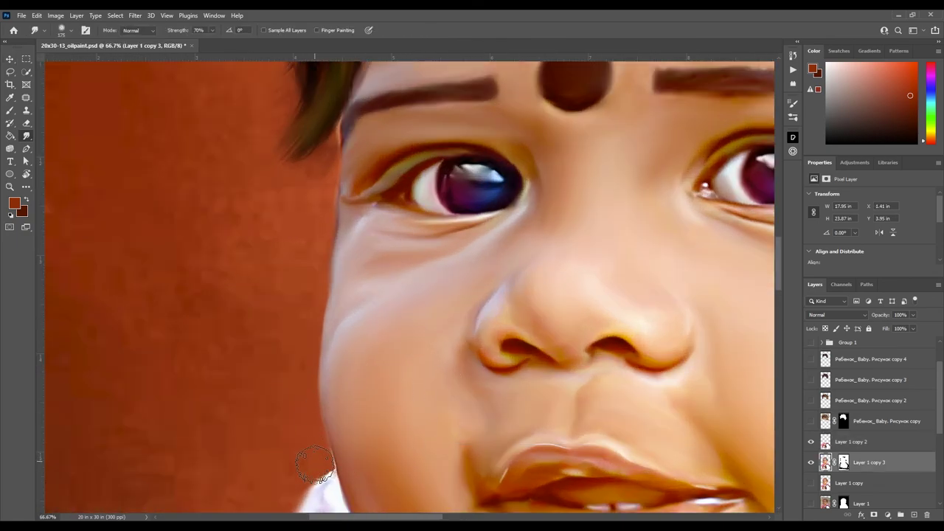
{"action": "key", "text": "b"}
{"action": "key", "text": "ctrl+backslash"}
{"action": "key", "text": "d"}
{"action": "key", "text": "bracketright"}
{"action": "key", "text": "bracketright"}
{"action": "key", "text": "bracketright"}
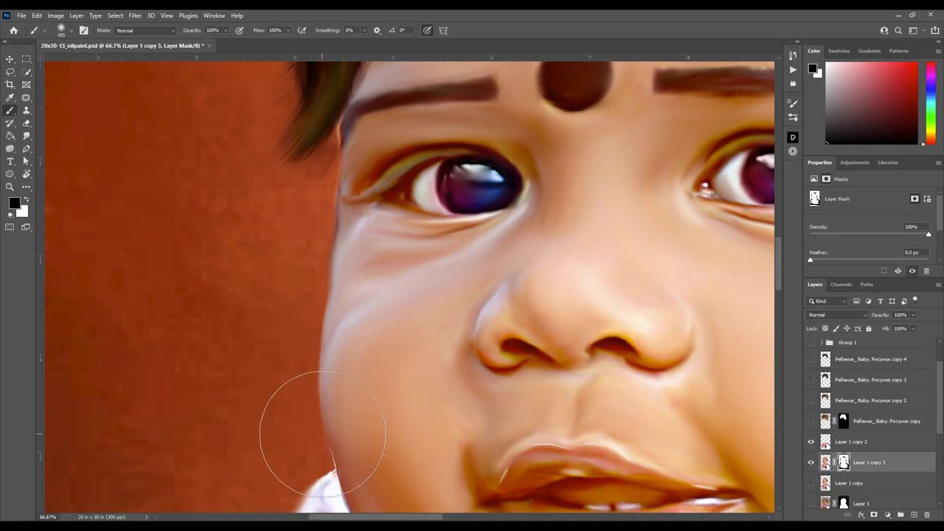
{"action": "key", "text": "bracketleft"}
{"action": "key", "text": "bracketleft"}
{"action": "key", "text": "bracketleft"}
{"action": "key", "text": "ctrl+2"}
{"action": "left_click", "coordinate": [317, 442], "text": "alt"}
{"action": "key", "text": "alt+bracketright"}
{"action": "key", "text": "e"}
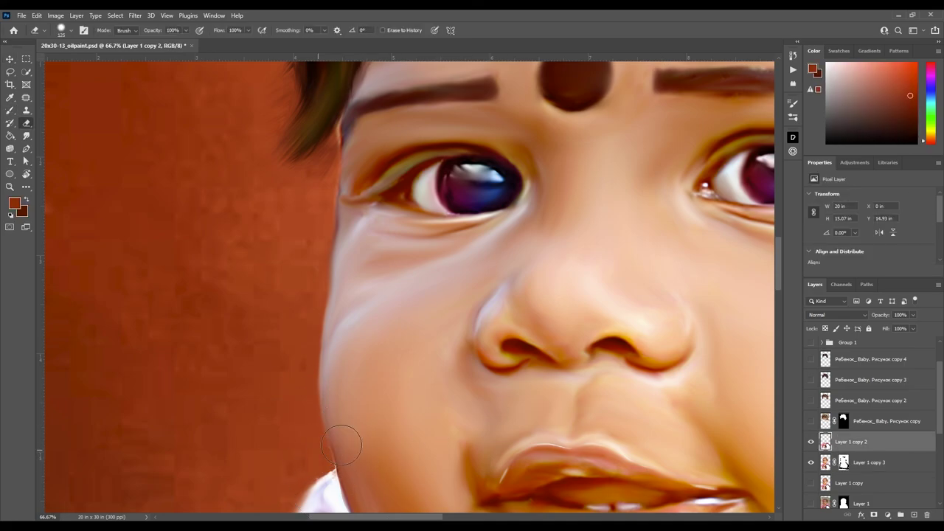
{"action": "key", "text": "alt+bracketleft"}
{"action": "key", "text": "r"}
Save the portrait while moving the view toward the eye area.
{"action": "scroll", "coordinate": [415, 352], "scroll_direction": "up", "scroll_amount": 2}
{"action": "scroll", "coordinate": [415, 351], "scroll_direction": "right", "scroll_amount": 1}
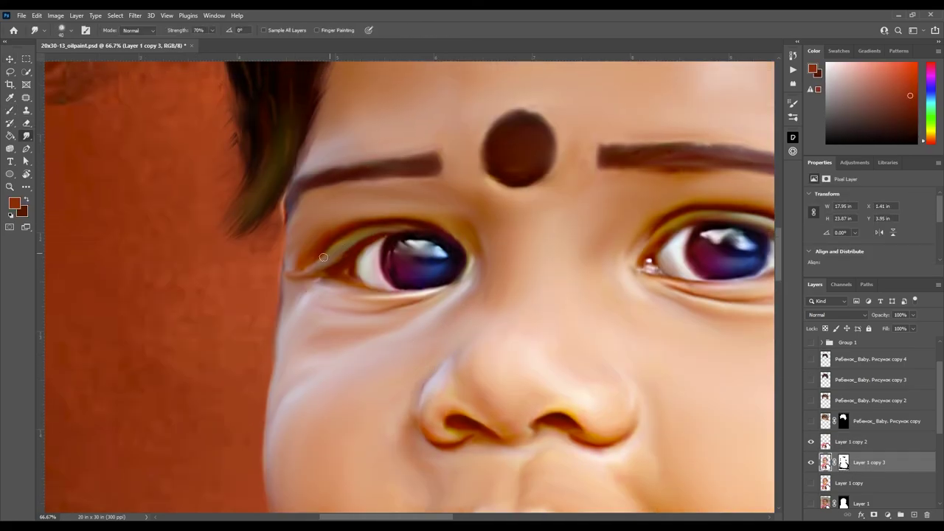
{"action": "key", "text": "ctrl+s"}
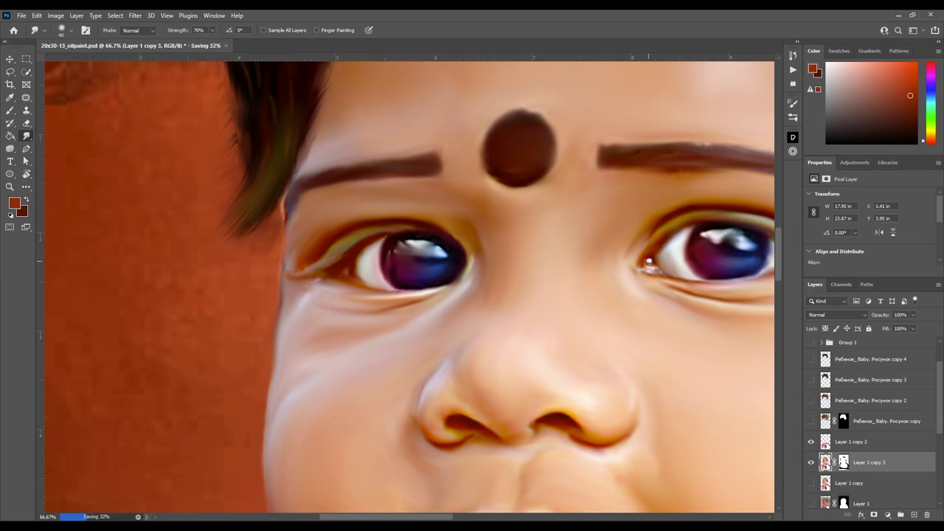
{"action": "scroll", "coordinate": [664, 274], "scroll_direction": "up", "scroll_amount": 2}
{"action": "scroll", "coordinate": [664, 274], "scroll_direction": "right", "scroll_amount": 2}
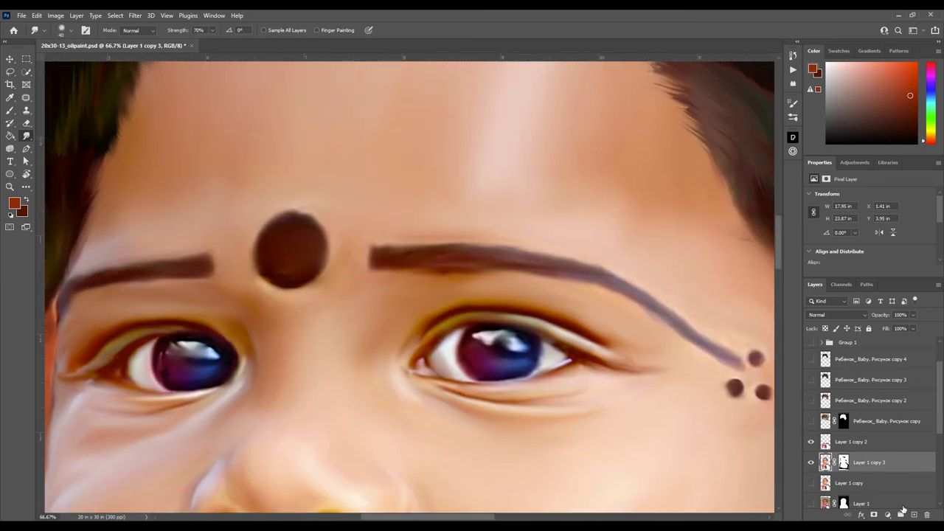
Add a new layer and paint dark brown marks sampled from the forehead dot.
{"action": "left_click", "coordinate": [913, 514]}
{"action": "key", "text": "i"}
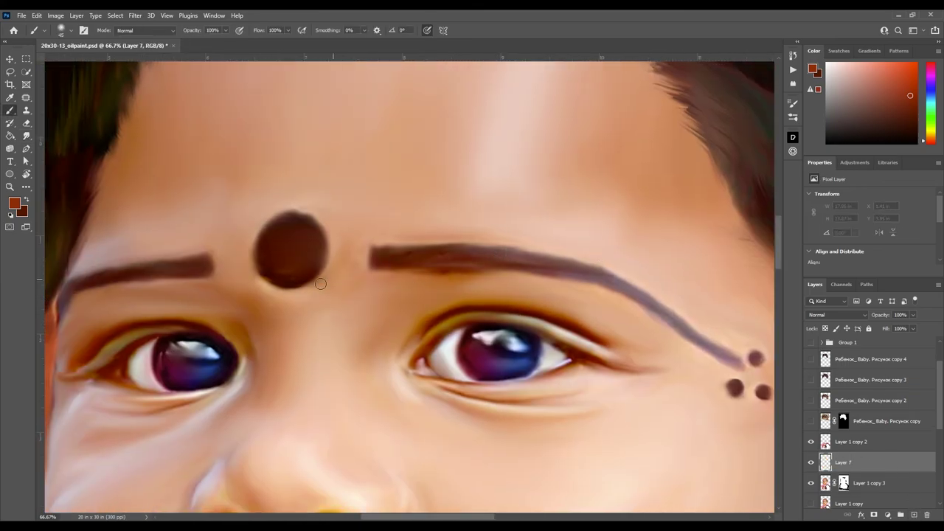
{"action": "left_click", "coordinate": [302, 271]}
{"action": "key", "text": "b"}
{"action": "left_click_drag", "start_coordinate": [376, 260], "coordinate": [395, 250]}
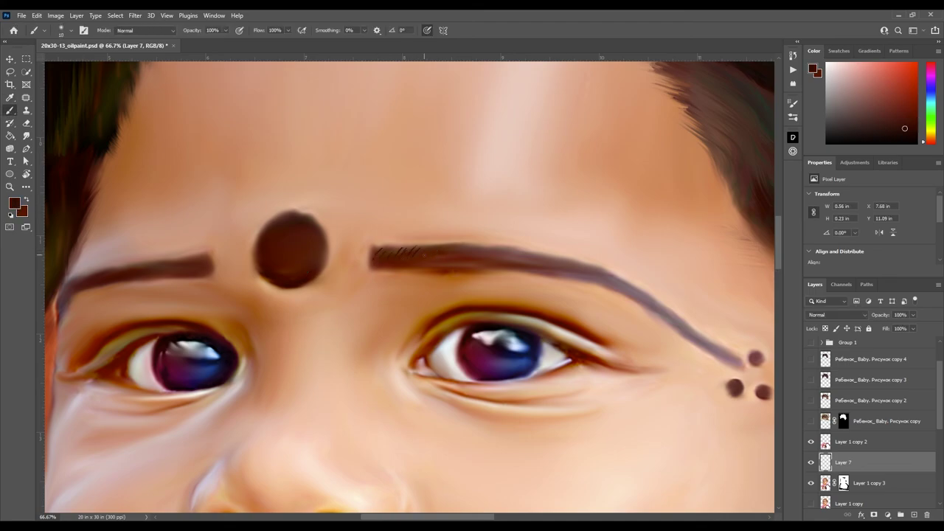
{"action": "key", "text": "ctrl+minus"}
{"action": "key", "text": "ctrl+minus"}
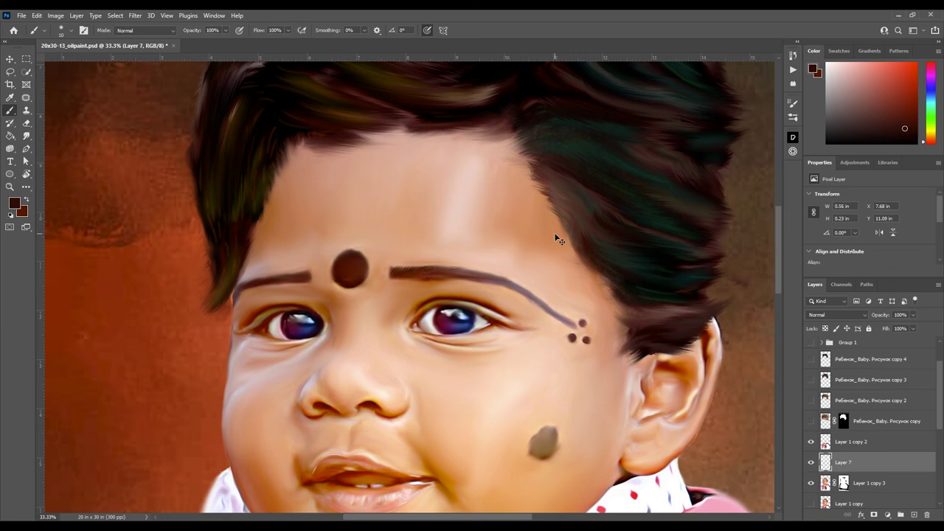
{"action": "key", "text": "ctrl+plus"}
{"action": "key", "text": "ctrl+s"}
{"action": "key", "text": "ctrl+plus"}
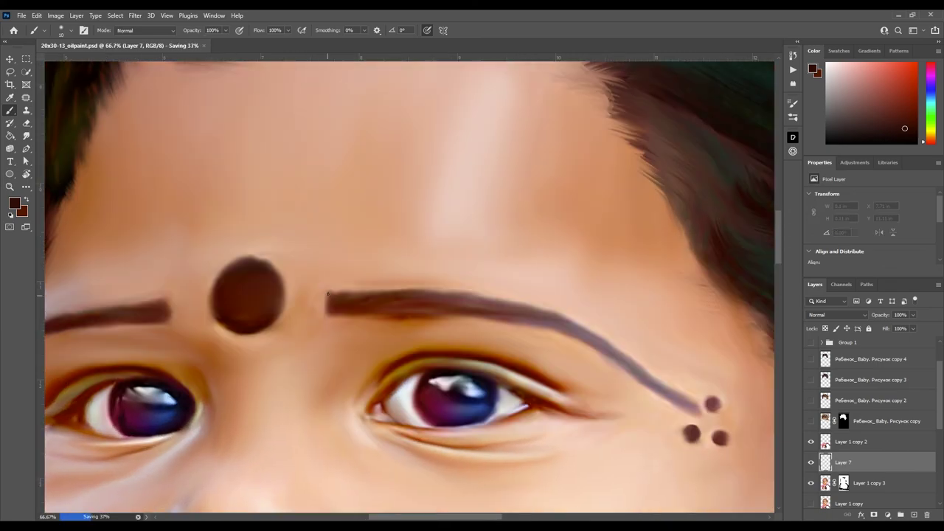
Trace dark brown edge strokes along the right eyebrow's curve.
{"action": "left_click_drag", "start_coordinate": [327, 293], "coordinate": [347, 293]}
{"action": "left_click_drag", "start_coordinate": [446, 289], "coordinate": [343, 291]}
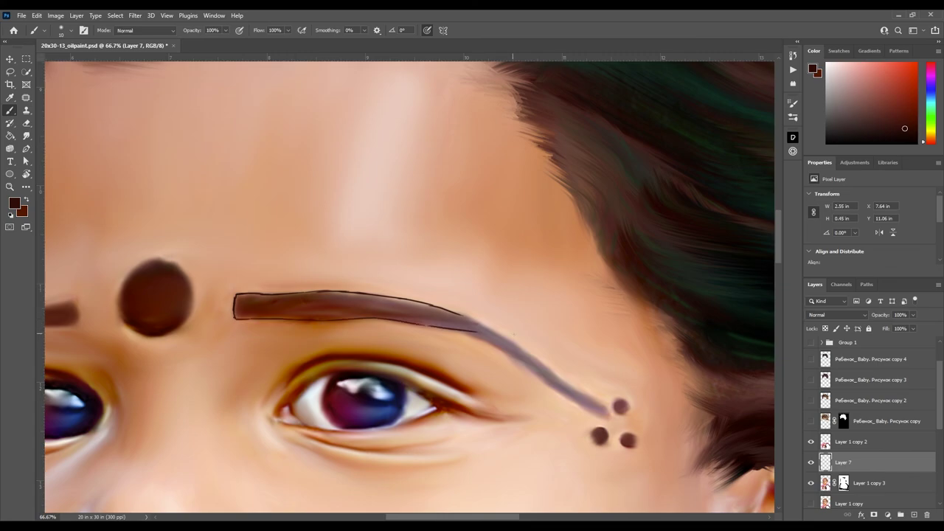
{"action": "left_click_drag", "start_coordinate": [514, 334], "coordinate": [455, 230]}
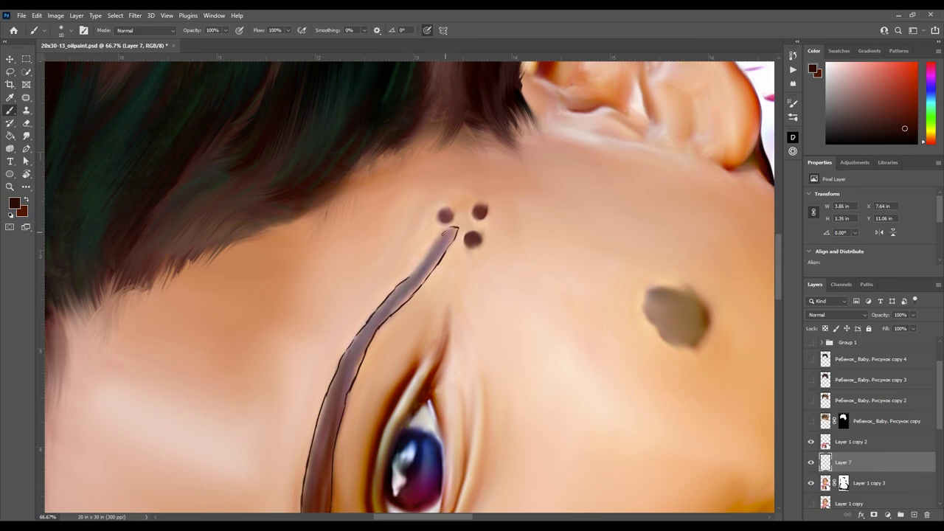
{"action": "left_click_drag", "start_coordinate": [420, 262], "coordinate": [501, 135]}
{"action": "key", "text": "r"}
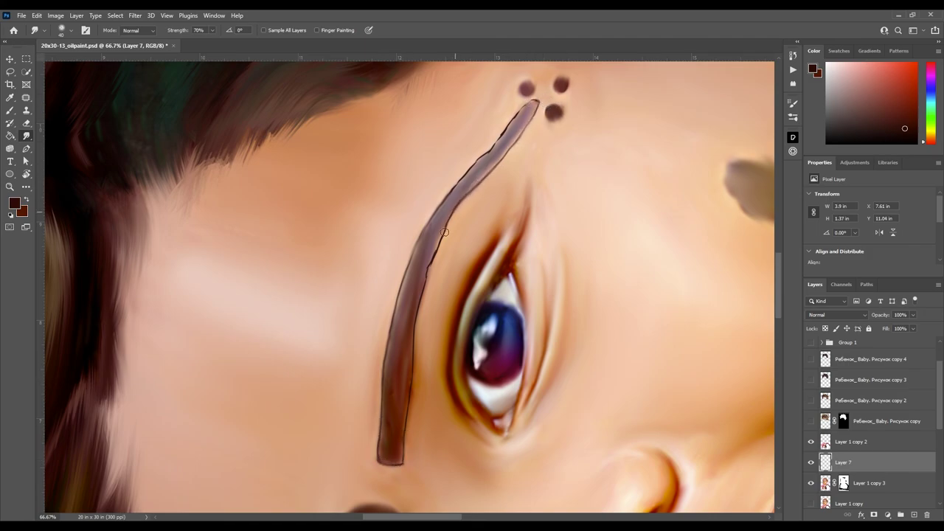
{"action": "left_click_drag", "start_coordinate": [450, 297], "coordinate": [472, 238]}
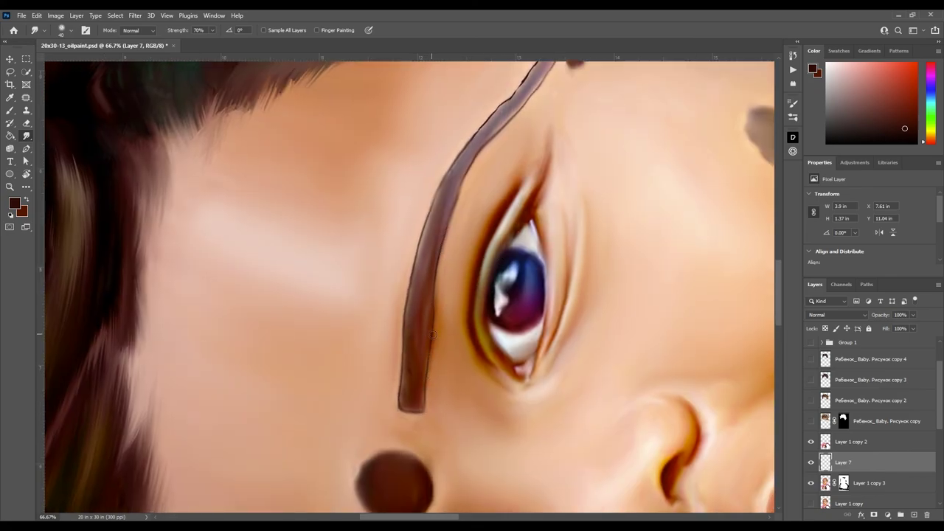
{"action": "left_click_drag", "start_coordinate": [433, 336], "coordinate": [400, 458]}
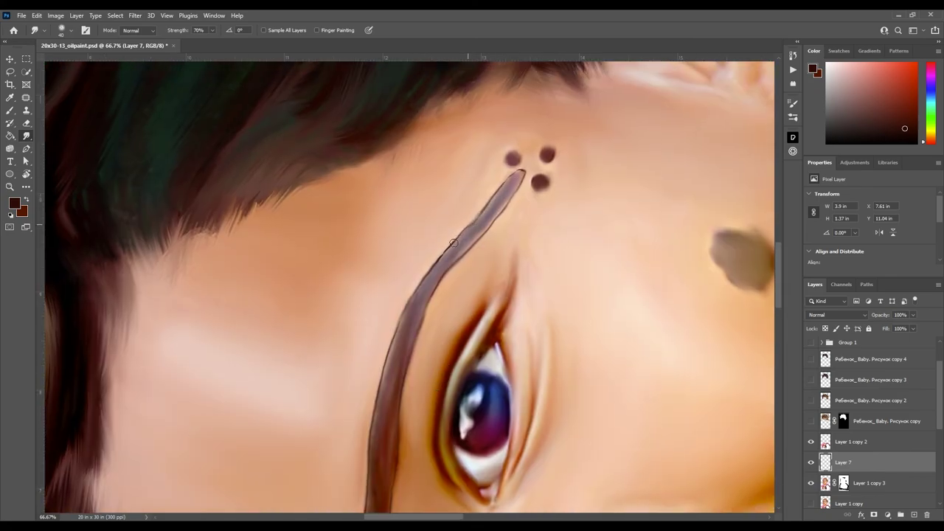
{"action": "key", "text": "ctrl+minus"}
Smudge the eyebrow outlines so the strokes soften into the brows.
{"action": "left_click_drag", "start_coordinate": [465, 280], "coordinate": [591, 288]}
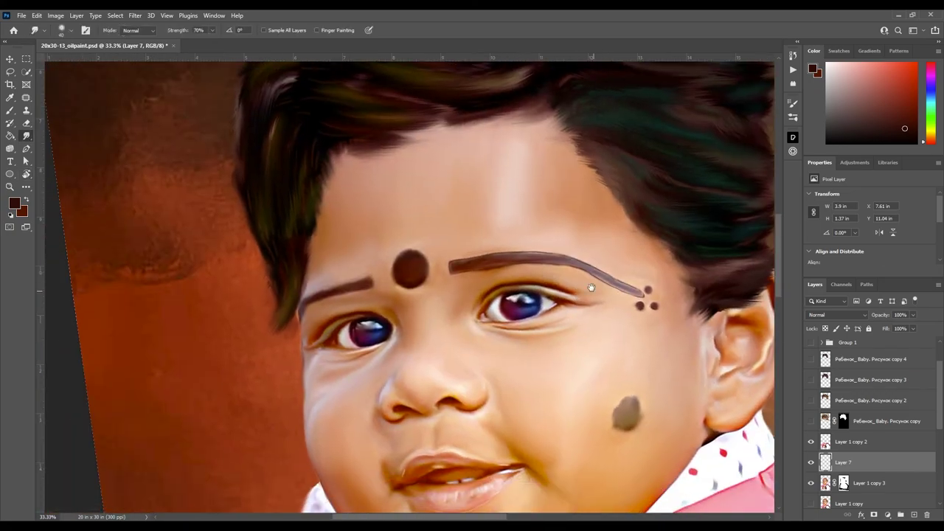
{"action": "key", "text": "b"}
{"action": "scroll", "coordinate": [376, 280], "scroll_direction": "up", "scroll_amount": 3, "text": "alt"}
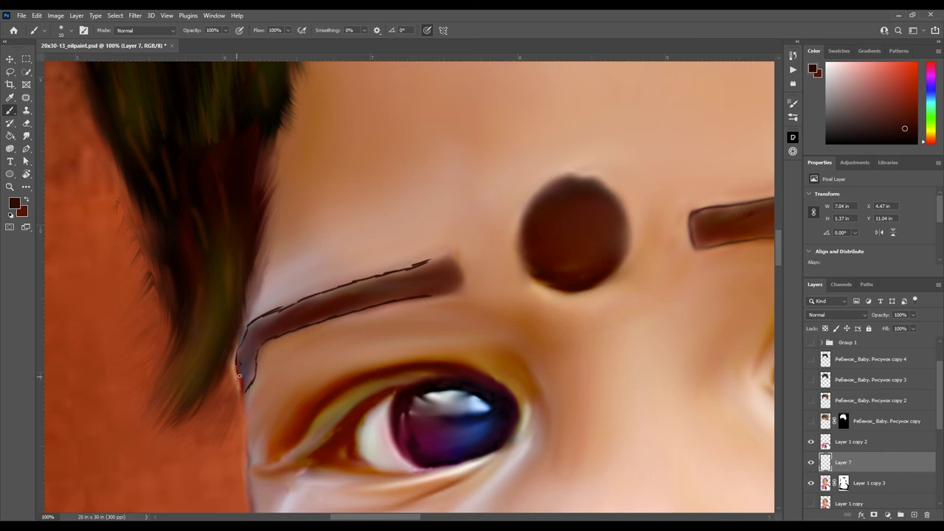
{"action": "key", "text": "r"}
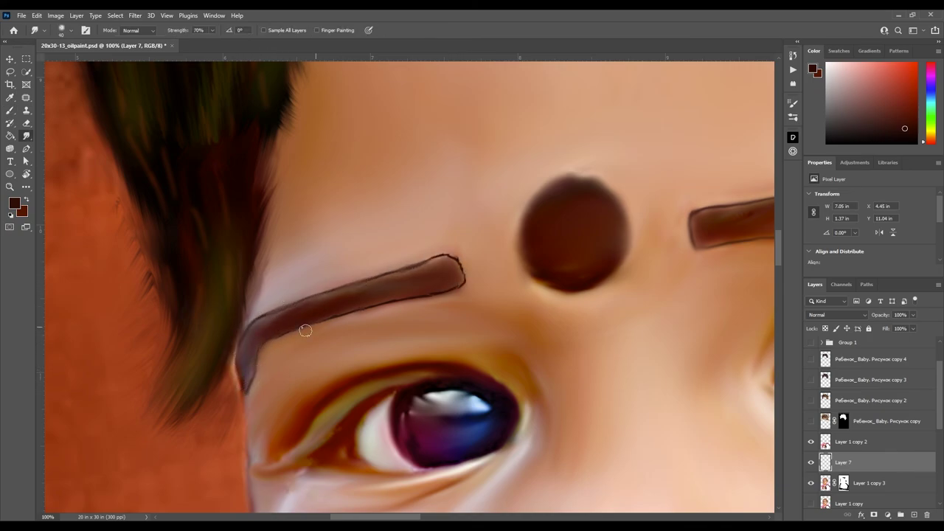
{"action": "left_click_drag", "start_coordinate": [399, 270], "coordinate": [204, 340]}
{"action": "key", "text": "b"}
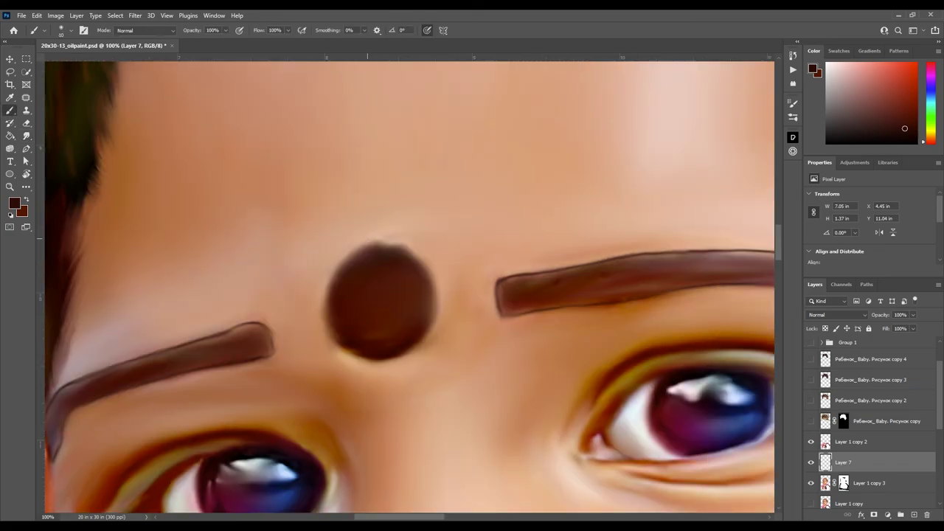
Draw an ellipse circle over the forehead dot and begin Free Transform on it.
{"action": "left_click", "coordinate": [10, 173]}
{"action": "left_click_drag", "start_coordinate": [347, 251], "coordinate": [434, 357]}
{"action": "key", "text": "v"}
{"action": "key", "text": "ctrl+t"}
Shrink the circle to the forehead dot, remove its outline, blur it and save.
{"action": "left_click_drag", "start_coordinate": [439, 240], "coordinate": [426, 251]}
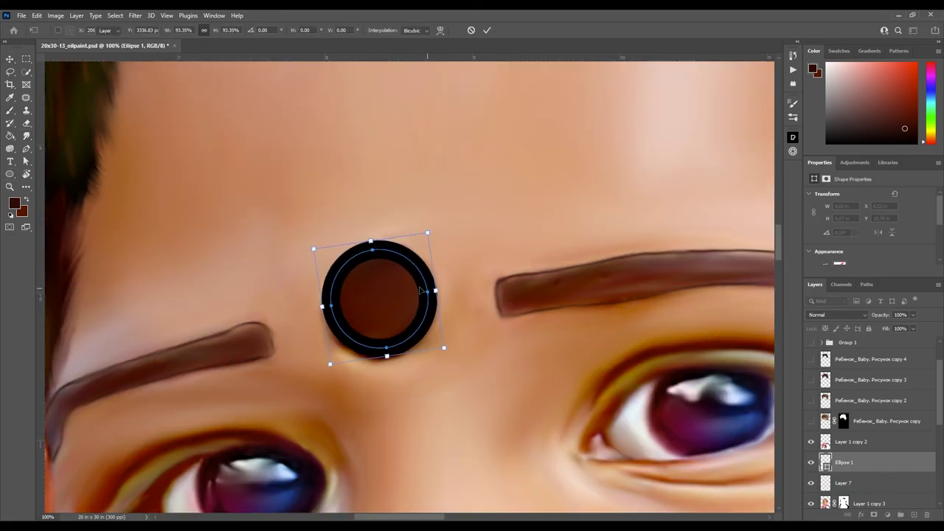
{"action": "key", "text": "Return"}
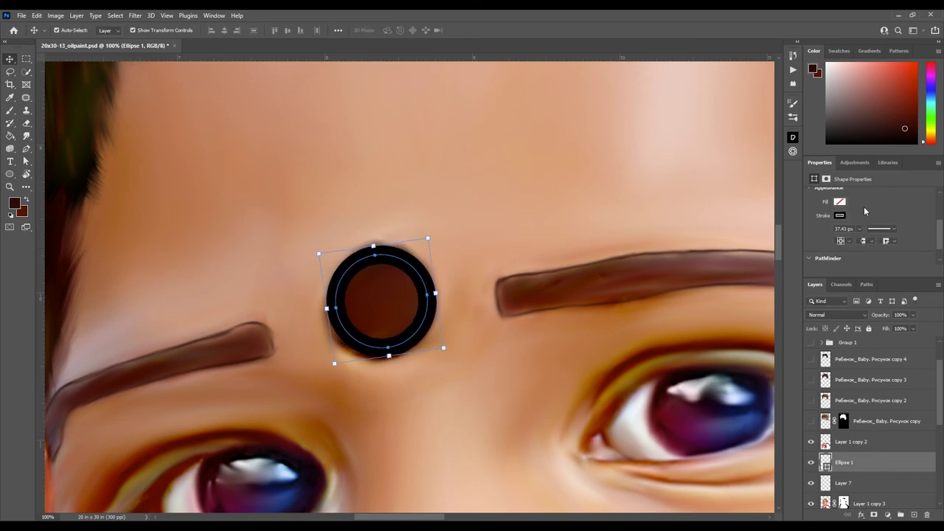
{"action": "left_click", "coordinate": [839, 215]}
{"action": "left_click", "coordinate": [818, 249]}
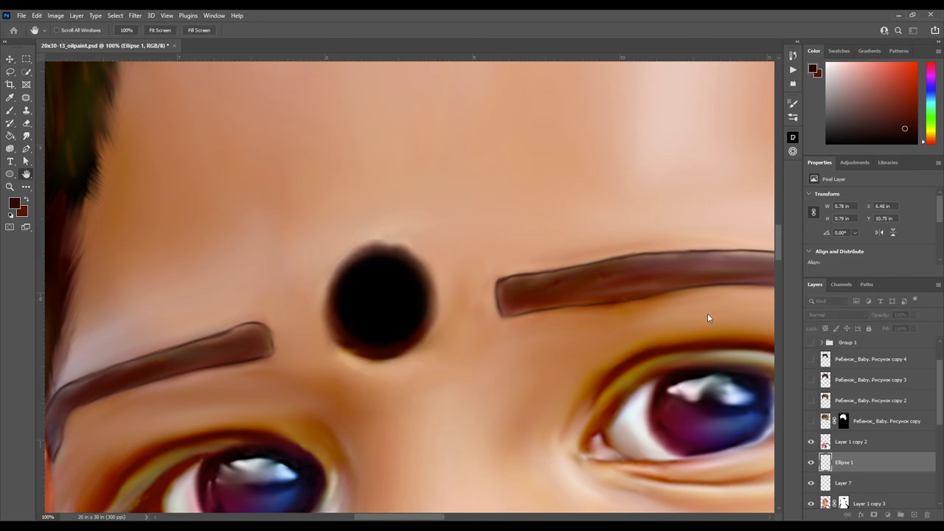
{"action": "key", "text": "Return"}
{"action": "scroll", "coordinate": [685, 236], "scroll_direction": "down", "scroll_amount": 3}
{"action": "scroll", "coordinate": [558, 289], "scroll_direction": "up", "scroll_amount": 3}
{"action": "scroll", "coordinate": [558, 292], "scroll_direction": "down", "scroll_amount": 1}
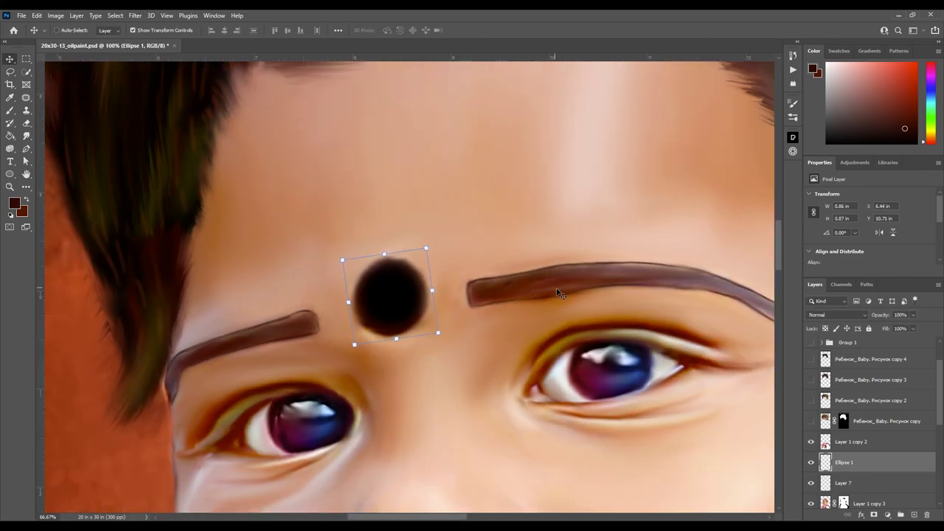
{"action": "key", "text": "ctrl+s"}
Test a different blend mode on the forehead dot, then restore Normal.
{"action": "key", "text": "z"}
{"action": "scroll", "coordinate": [561, 310], "scroll_direction": "down", "scroll_amount": 3}
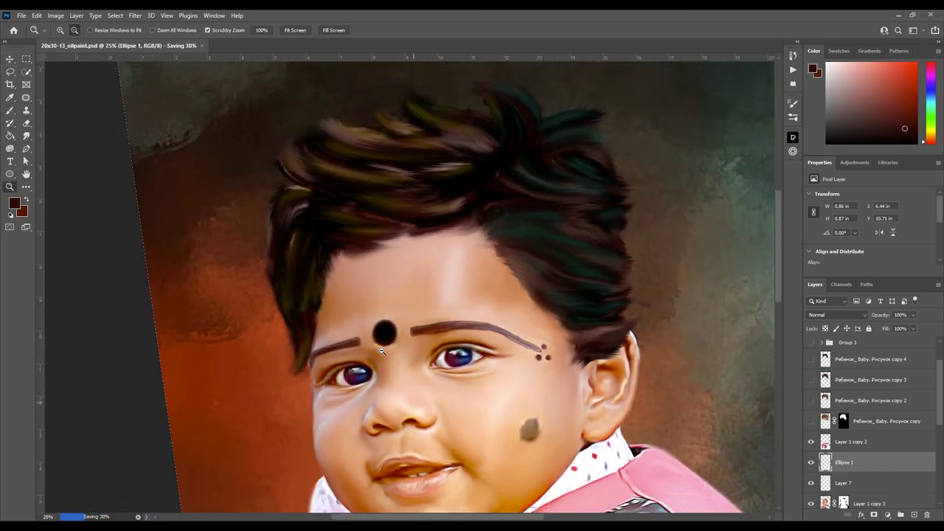
{"action": "scroll", "coordinate": [604, 272], "scroll_direction": "up", "scroll_amount": 1}
{"action": "left_click_drag", "start_coordinate": [603, 273], "coordinate": [617, 156]}
{"action": "key", "text": "e"}
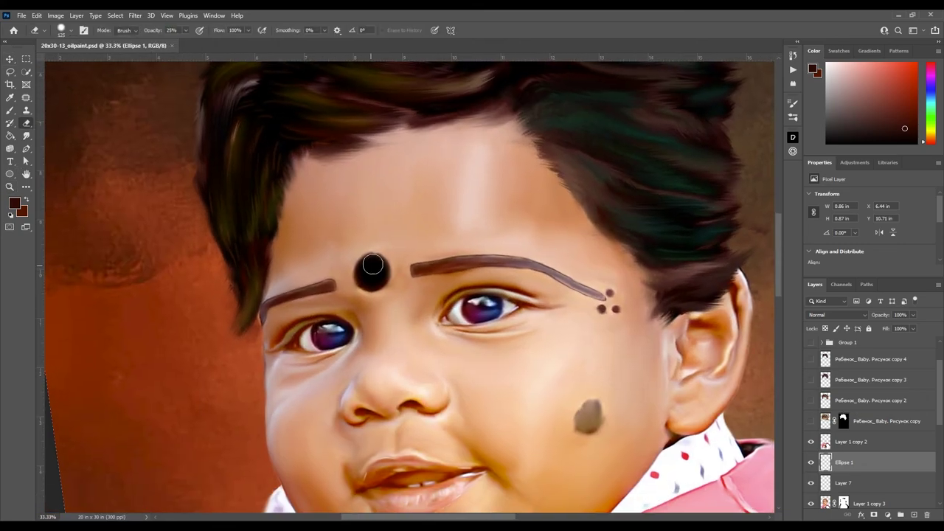
{"action": "key", "text": "v"}
{"action": "key", "text": "shift+alt+a"}
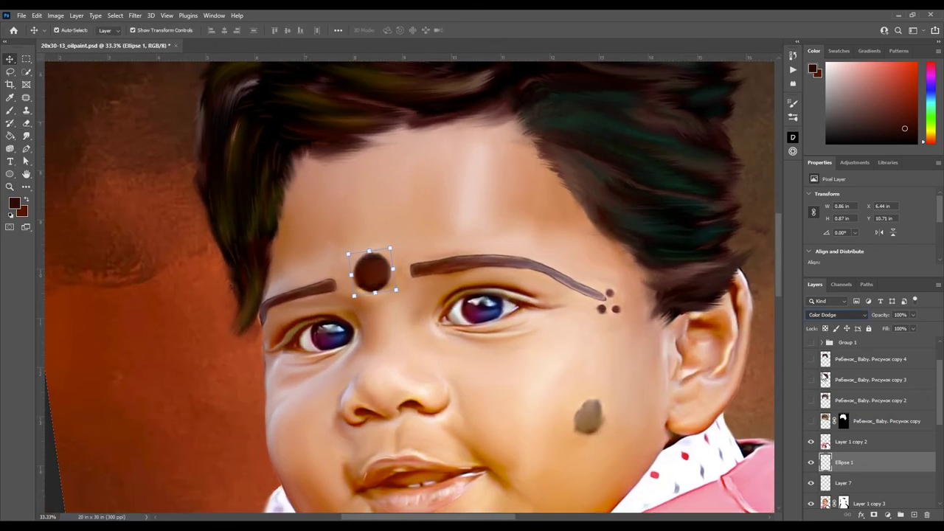
{"action": "key", "text": "shift+alt+n"}
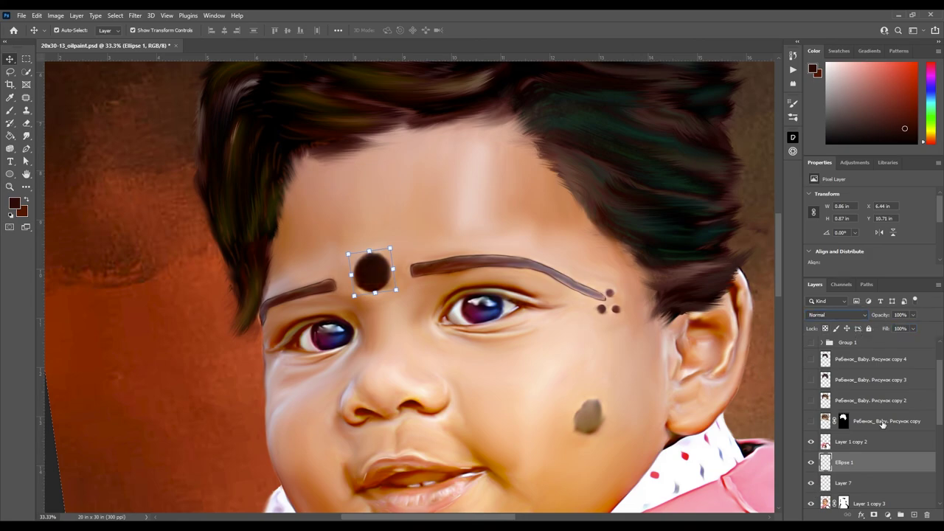
Test blend modes on Layer 7, keep Normal, and lower its opacity to about 26%.
{"action": "key", "text": "alt+bracketleft"}
{"action": "key", "text": "shift+alt+m"}
{"action": "key", "text": "shift+alt+s"}
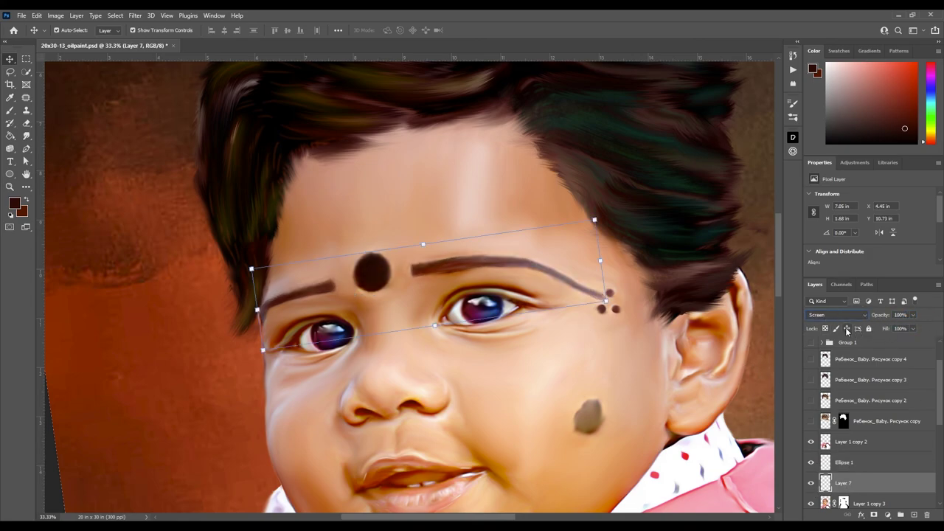
{"action": "key", "text": "shift+alt+e"}
{"action": "key", "text": "shift+alt+n"}
{"action": "left_click_drag", "start_coordinate": [882, 313], "coordinate": [857, 322]}
Review the eyes up close, save, and select the Ellipse 1 dot layer.
{"action": "key", "text": "ctrl+plus"}
{"action": "key", "text": "ctrl+plus"}
{"action": "key", "text": "r"}
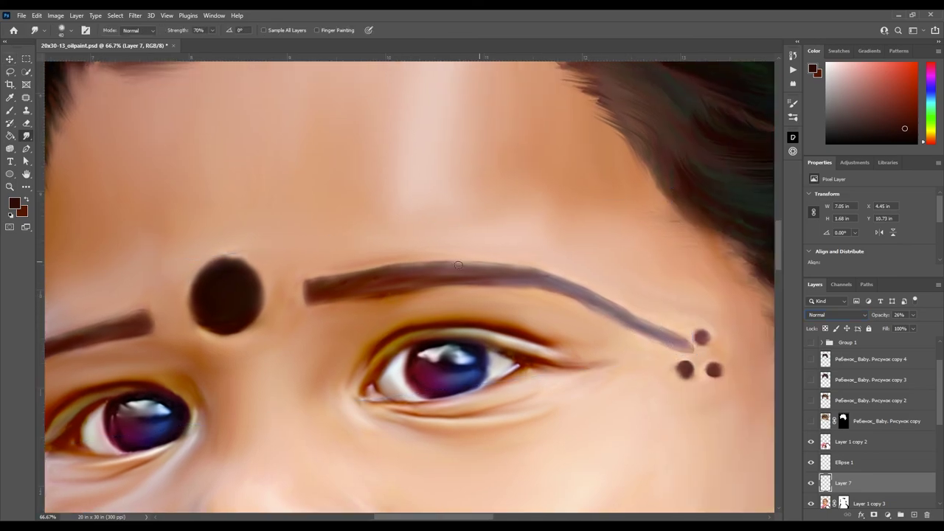
{"action": "scroll", "coordinate": [329, 296], "scroll_direction": "left", "scroll_amount": 5}
{"action": "key", "text": "ctrl+minus"}
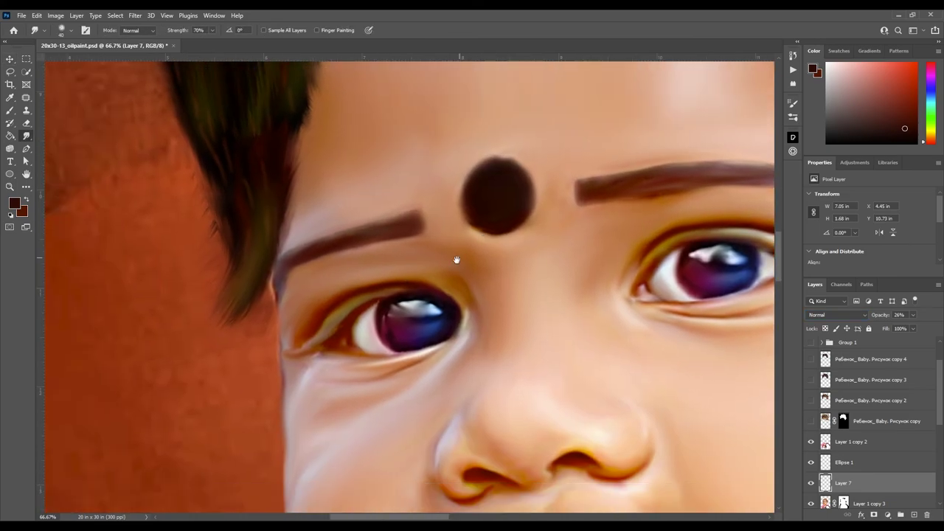
{"action": "key", "text": "ctrl+minus"}
{"action": "key", "text": "ctrl+minus"}
{"action": "key", "text": "ctrl+minus"}
{"action": "key", "text": "ctrl+s"}
{"action": "left_click", "coordinate": [848, 463]}
Duplicate the forehead dot and compare the copy against the cheek mark.
{"action": "key", "text": "v"}
{"action": "key", "text": "ctrl+j"}
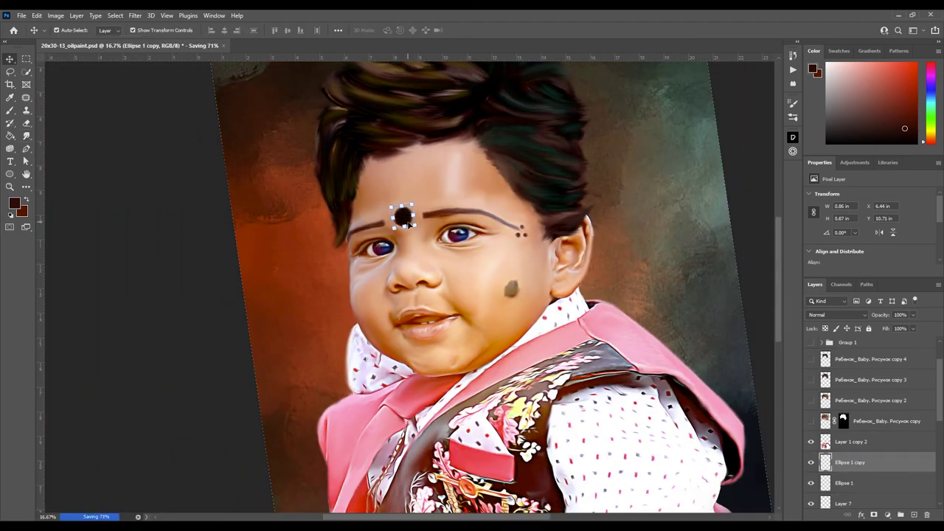
{"action": "key", "text": "ctrl+plus"}
{"action": "key", "text": "ctrl+plus"}
{"action": "key", "text": "ctrl+plus"}
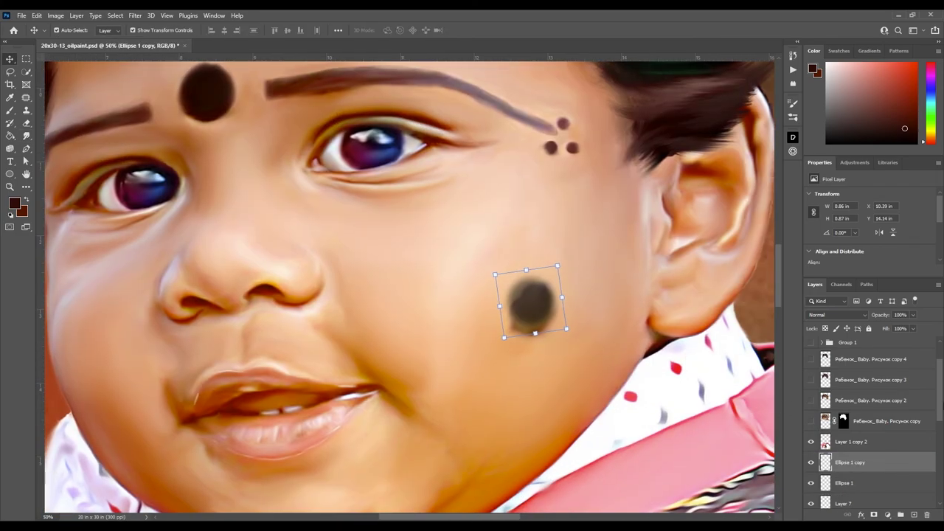
{"action": "left_click", "coordinate": [522, 341]}
{"action": "key", "text": "r"}
{"action": "left_click", "coordinate": [811, 407]}
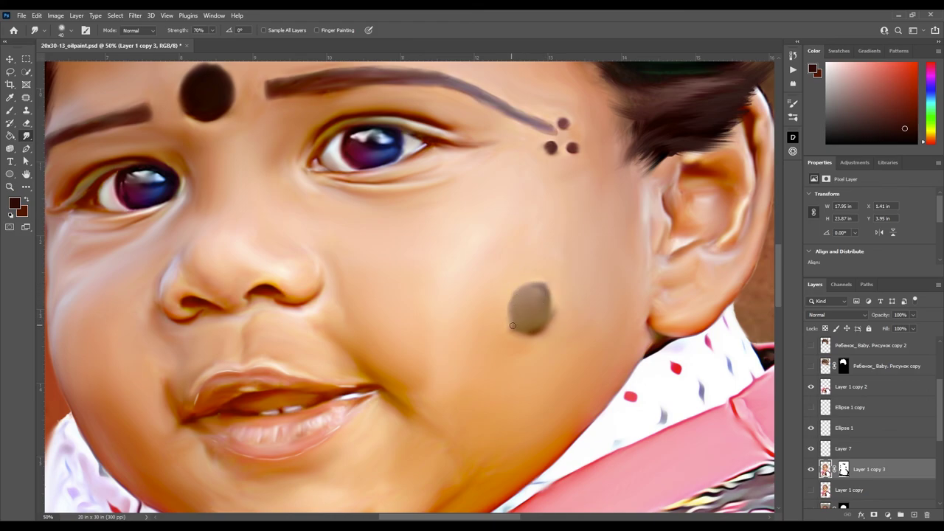
{"action": "left_click", "coordinate": [811, 407]}
{"action": "left_click", "coordinate": [855, 407]}
Transform the copied dot into a soft beauty spot over the right cheek mark.
{"action": "key", "text": "ctrl+t"}
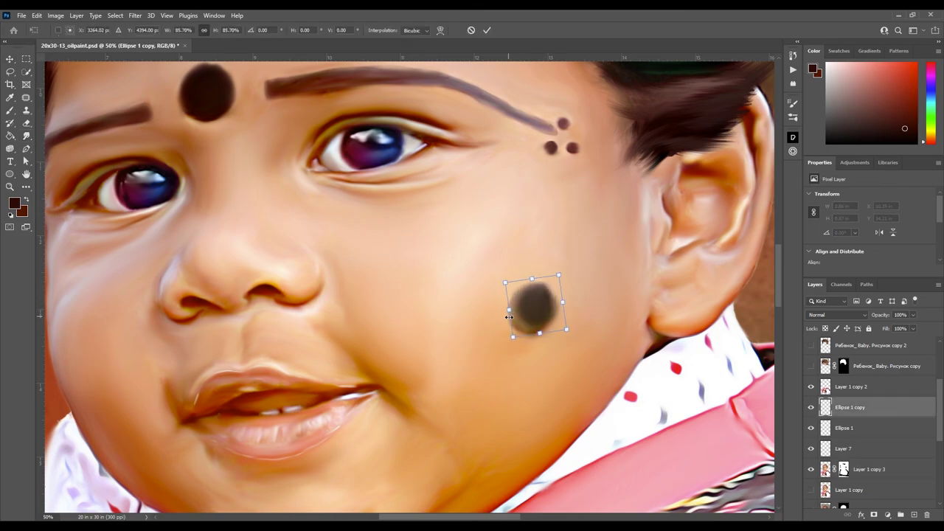
{"action": "left_click_drag", "start_coordinate": [556, 312], "coordinate": [535, 338]}
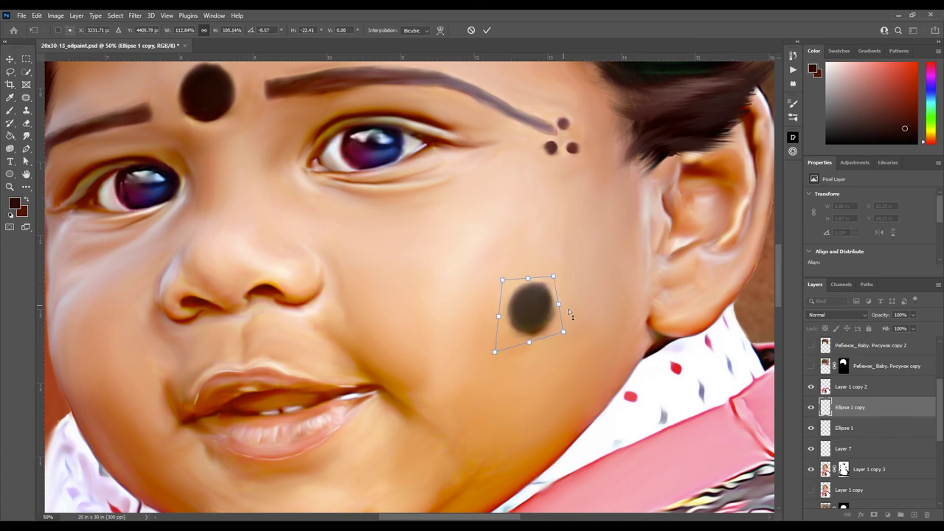
{"action": "key", "text": "Return"}
{"action": "key", "text": "e"}
{"action": "key", "text": "ctrl+minus"}
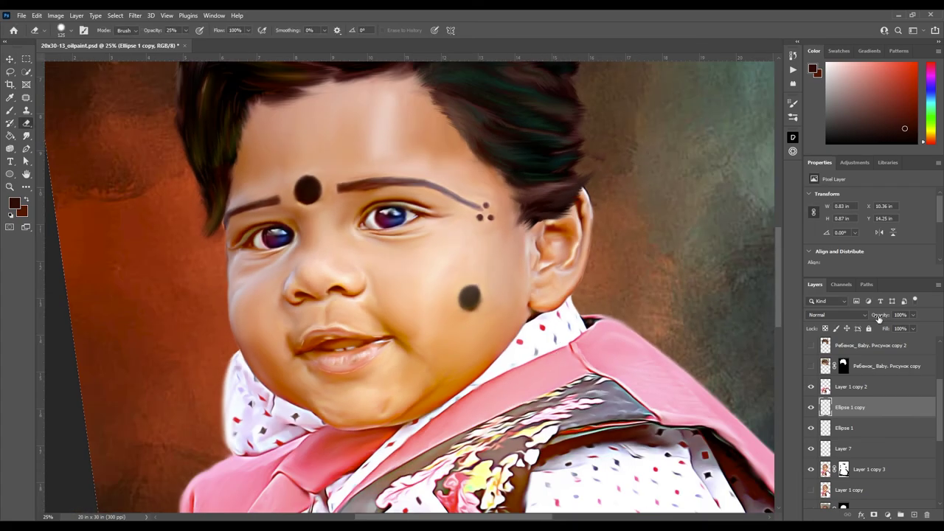
{"action": "key", "text": "i"}
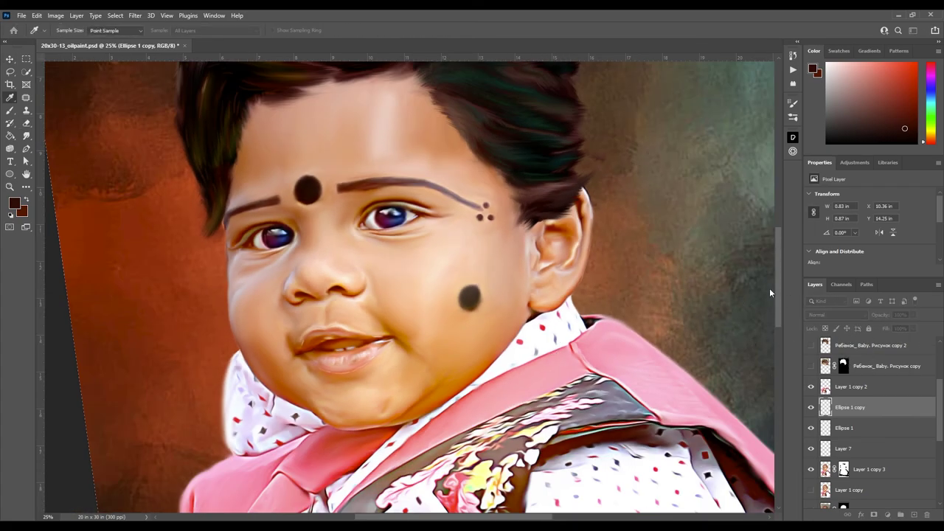
Refine the cheek dot's transform and add a new empty Layer 8.
{"action": "key", "text": "ctrl+t"}
{"action": "key", "text": "ctrl+plus"}
{"action": "key", "text": "ctrl+plus"}
{"action": "key", "text": "ctrl+plus"}
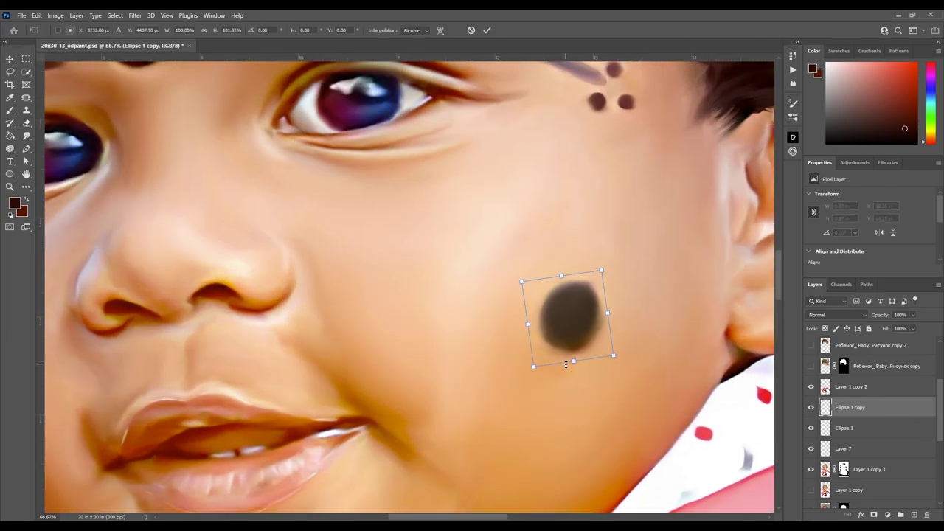
{"action": "key", "text": "Return"}
{"action": "key", "text": "ctrl+minus"}
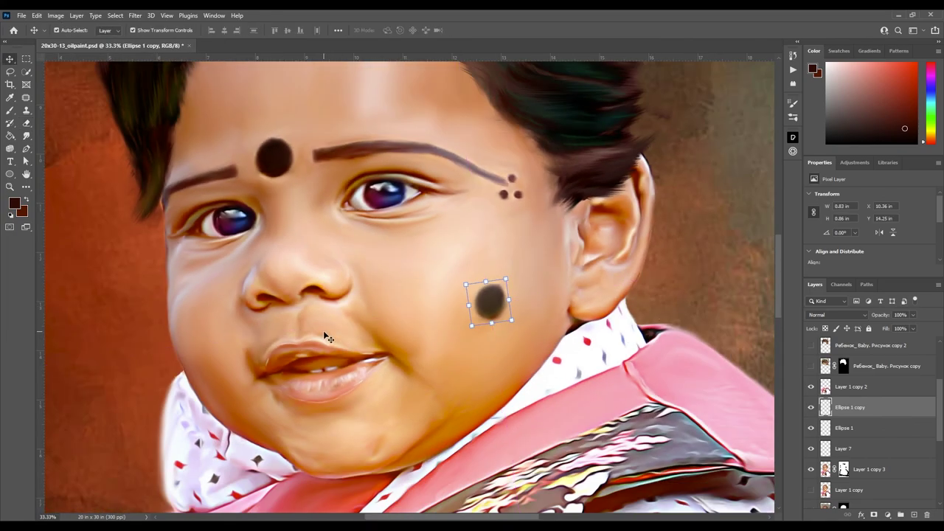
{"action": "key", "text": "ctrl+shift+alt+n"}
{"action": "key", "text": "b"}
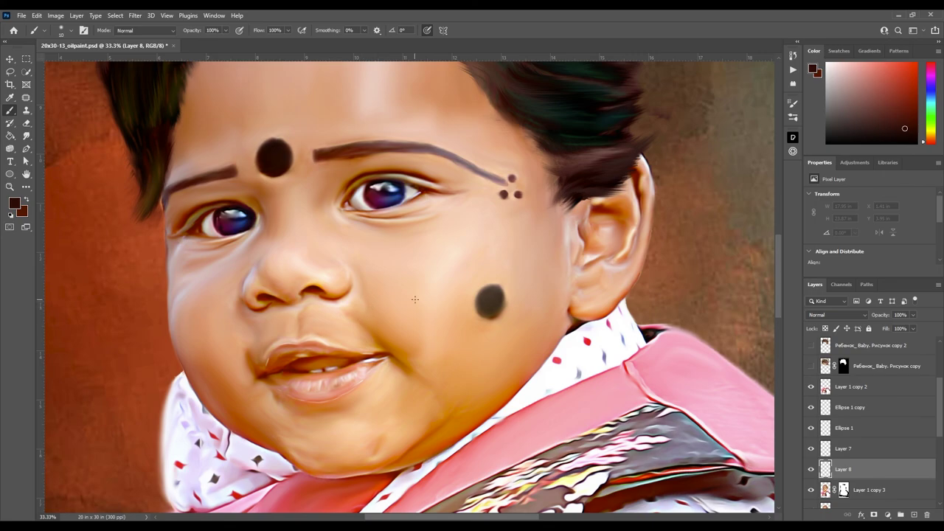
Paint white highlight strokes on both cheeks, near the left eye, forehead, chin and ear.
{"action": "left_click_drag", "start_coordinate": [455, 254], "coordinate": [428, 332]}
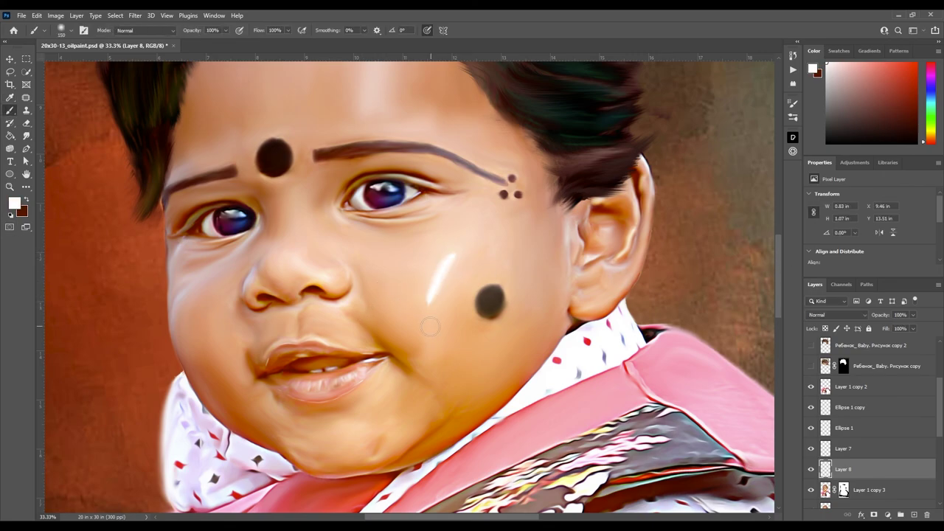
{"action": "left_click_drag", "start_coordinate": [382, 258], "coordinate": [435, 267]}
{"action": "left_click_drag", "start_coordinate": [195, 285], "coordinate": [182, 310]}
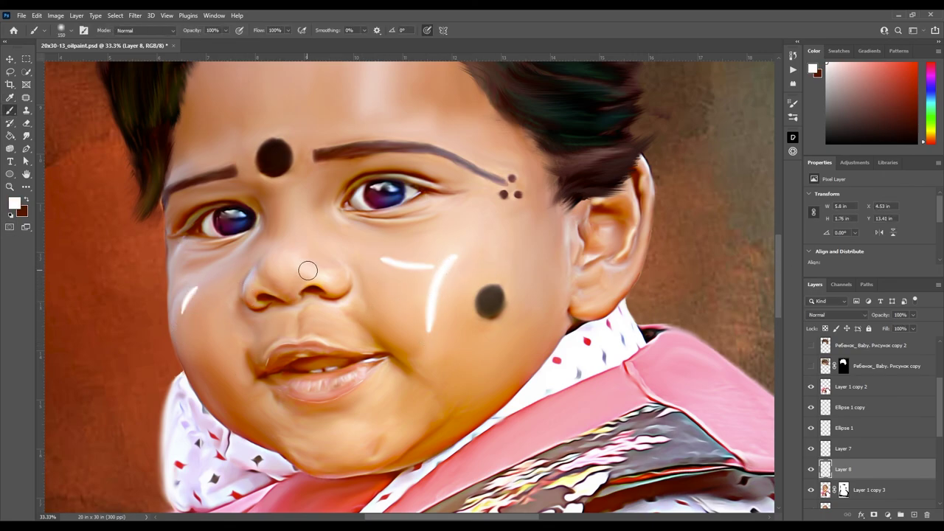
{"action": "left_click_drag", "start_coordinate": [287, 215], "coordinate": [287, 232]}
{"action": "left_click_drag", "start_coordinate": [287, 232], "coordinate": [257, 352]}
{"action": "left_click_drag", "start_coordinate": [341, 221], "coordinate": [342, 183]}
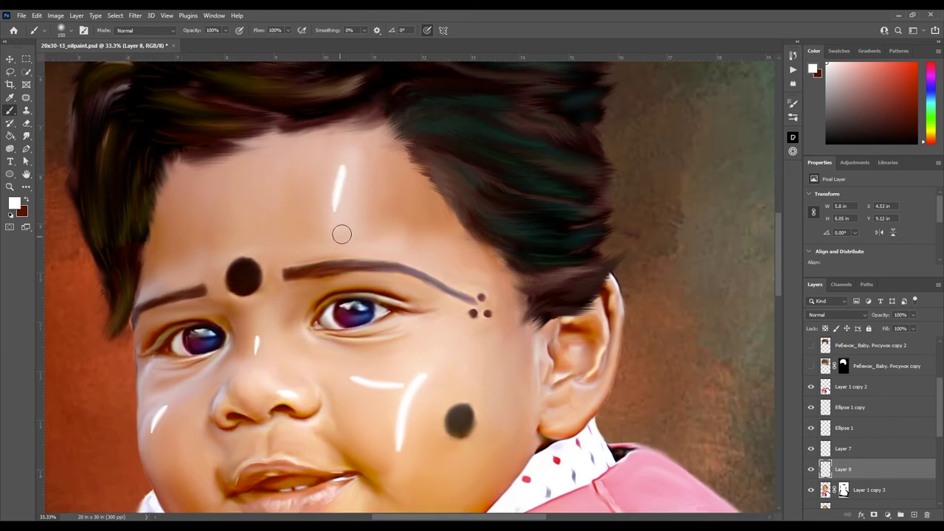
{"action": "scroll", "coordinate": [393, 250], "scroll_direction": "down", "scroll_amount": 5}
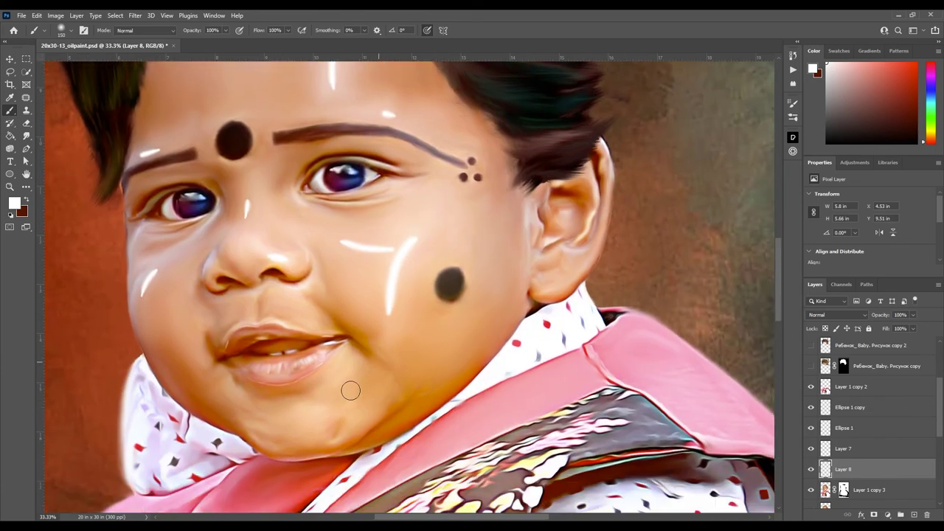
{"action": "left_click_drag", "start_coordinate": [297, 429], "coordinate": [315, 422]}
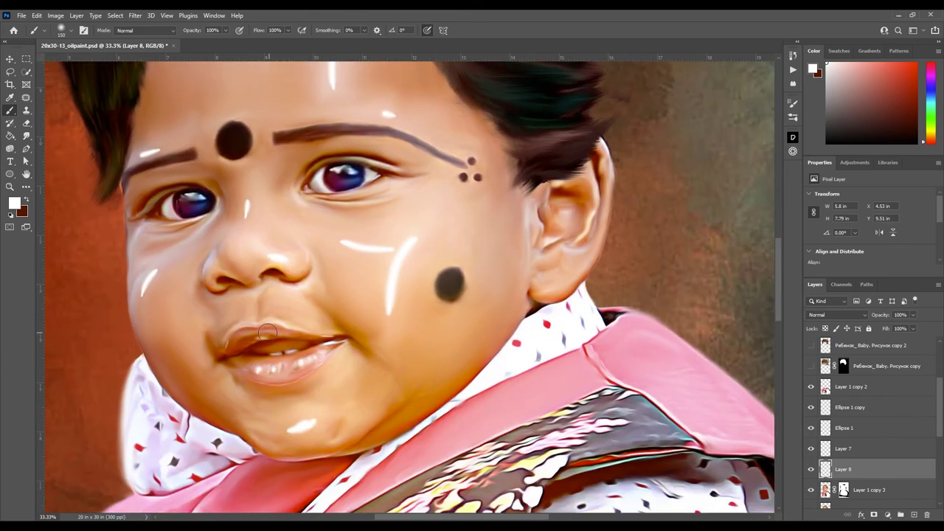
{"action": "mouse_move", "coordinate": [525, 222]}
{"action": "left_mouse_down"}
{"action": "mouse_move", "coordinate": [525, 248]}
{"action": "mouse_move", "coordinate": [407, 323]}
{"action": "left_mouse_up"}
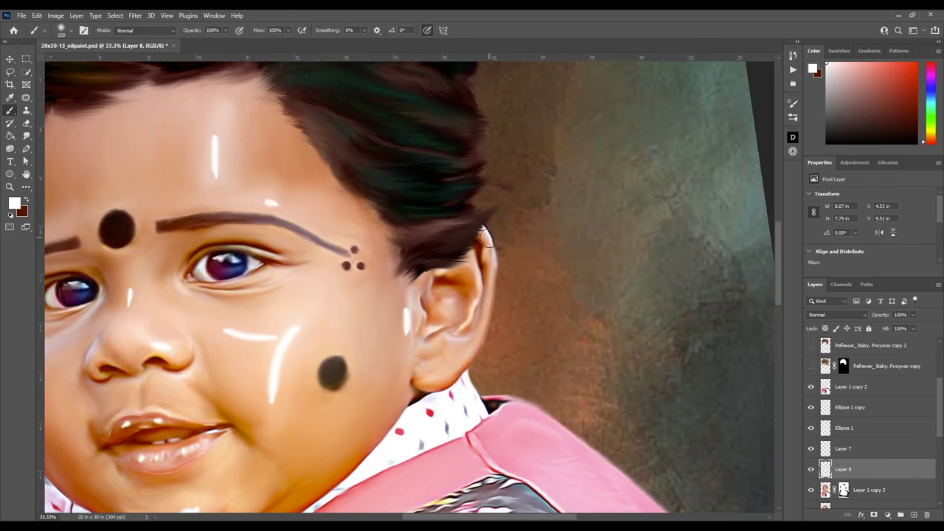
{"action": "left_click_drag", "start_coordinate": [487, 237], "coordinate": [491, 274]}
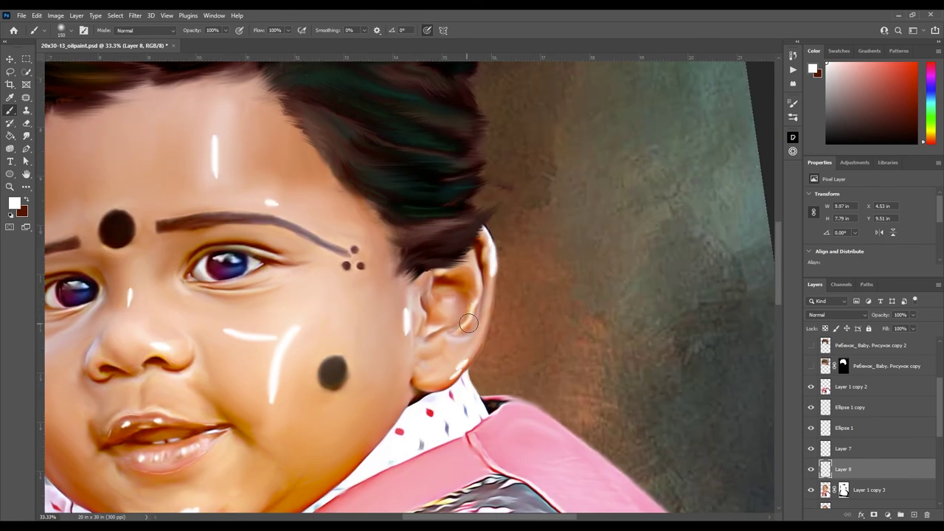
{"action": "scroll", "coordinate": [472, 314], "scroll_direction": "left", "scroll_amount": 5}
Smudge the right cheek highlight streak into the surrounding skin.
{"action": "key", "text": "r"}
{"action": "scroll", "coordinate": [464, 257], "scroll_direction": "up", "scroll_amount": 3}
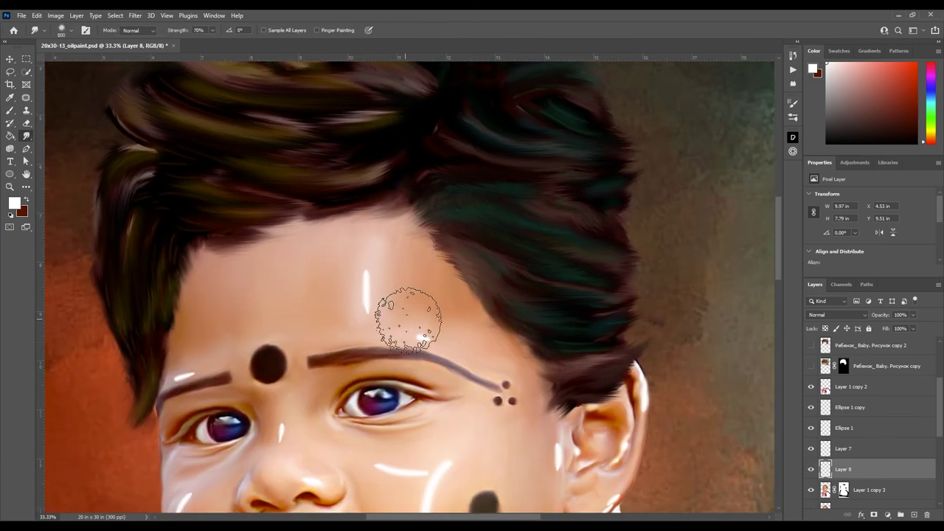
{"action": "scroll", "coordinate": [413, 326], "scroll_direction": "left", "scroll_amount": 5}
{"action": "scroll", "coordinate": [413, 327], "scroll_direction": "down", "scroll_amount": 1}
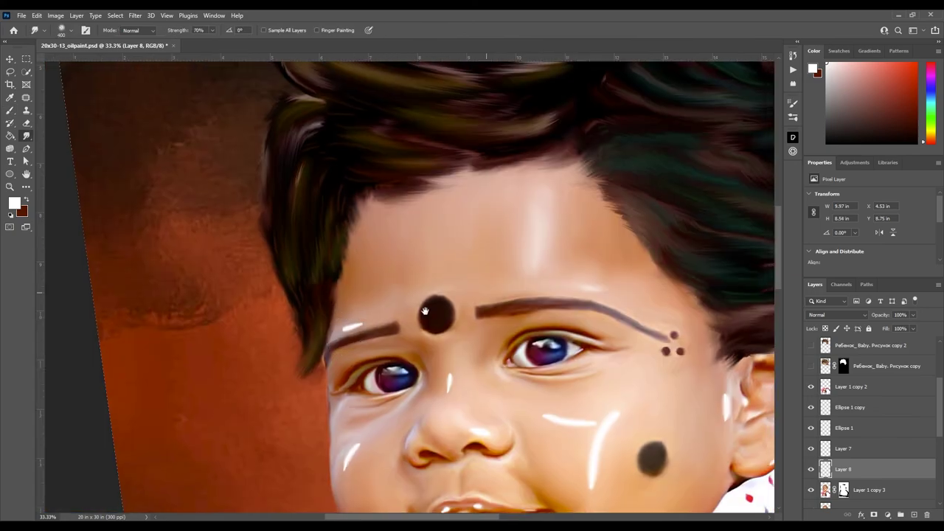
{"action": "scroll", "coordinate": [369, 339], "scroll_direction": "down", "scroll_amount": 2}
{"action": "scroll", "coordinate": [369, 339], "scroll_direction": "left", "scroll_amount": 1}
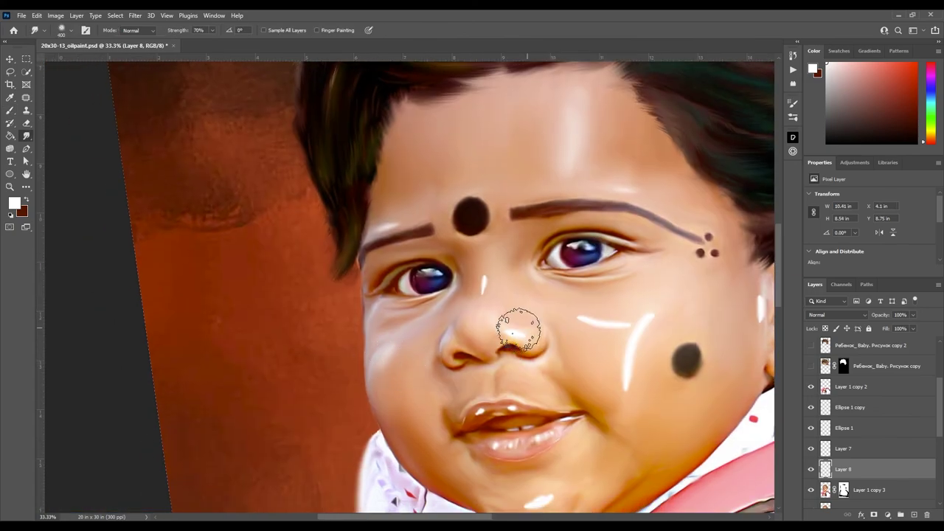
{"action": "scroll", "coordinate": [490, 340], "scroll_direction": "up", "scroll_amount": 1}
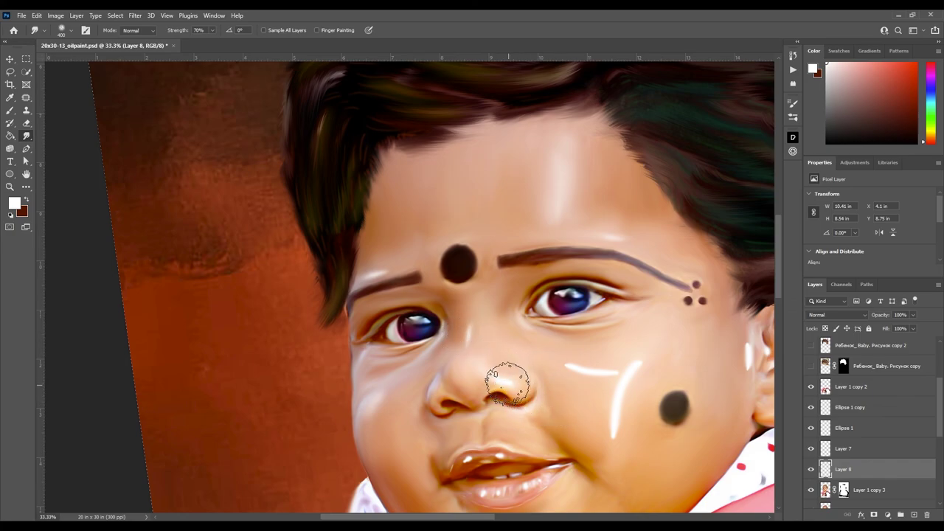
{"action": "scroll", "coordinate": [516, 354], "scroll_direction": "down", "scroll_amount": 1}
{"action": "scroll", "coordinate": [516, 354], "scroll_direction": "right", "scroll_amount": 1}
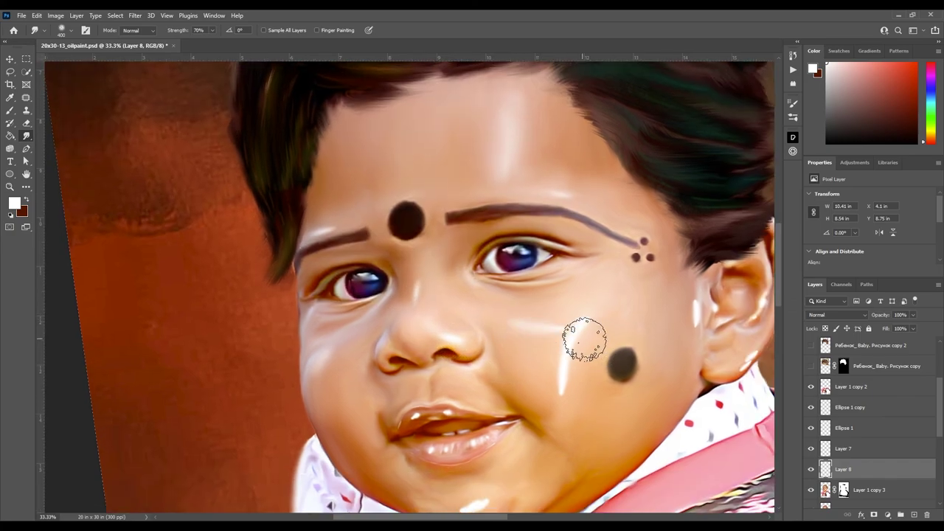
{"action": "mouse_move", "coordinate": [565, 358]}
{"action": "left_mouse_down"}
{"action": "mouse_move", "coordinate": [582, 342]}
{"action": "mouse_move", "coordinate": [588, 361]}
{"action": "mouse_move", "coordinate": [539, 254]}
{"action": "left_mouse_up"}
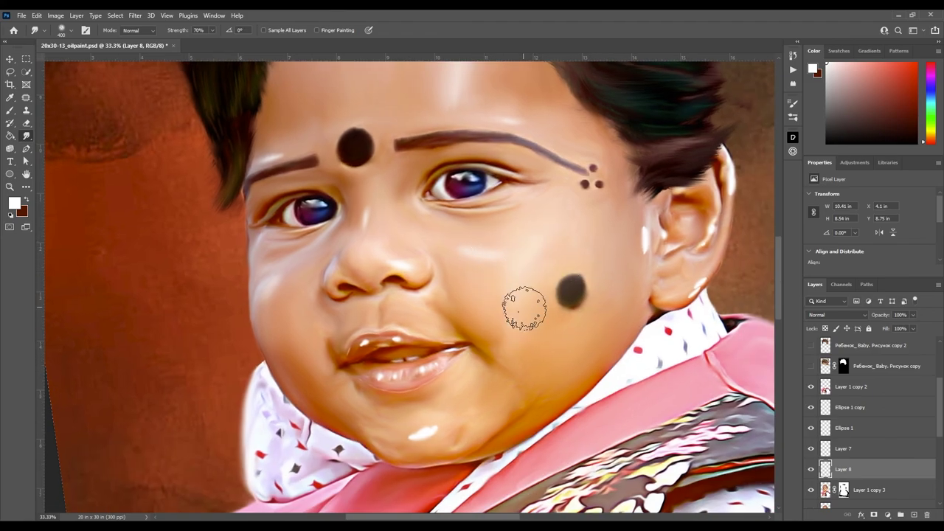
Smooth the ear lobe edge and the seam where the cheek meets the ear.
{"action": "left_click_drag", "start_coordinate": [576, 405], "coordinate": [545, 376]}
{"action": "left_click_drag", "start_coordinate": [446, 387], "coordinate": [551, 423]}
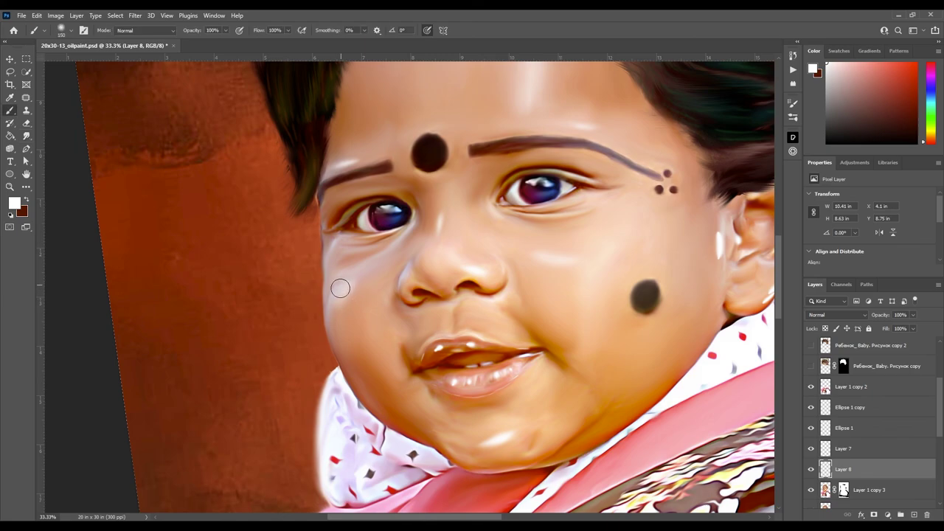
{"action": "left_click_drag", "start_coordinate": [353, 278], "coordinate": [329, 393]}
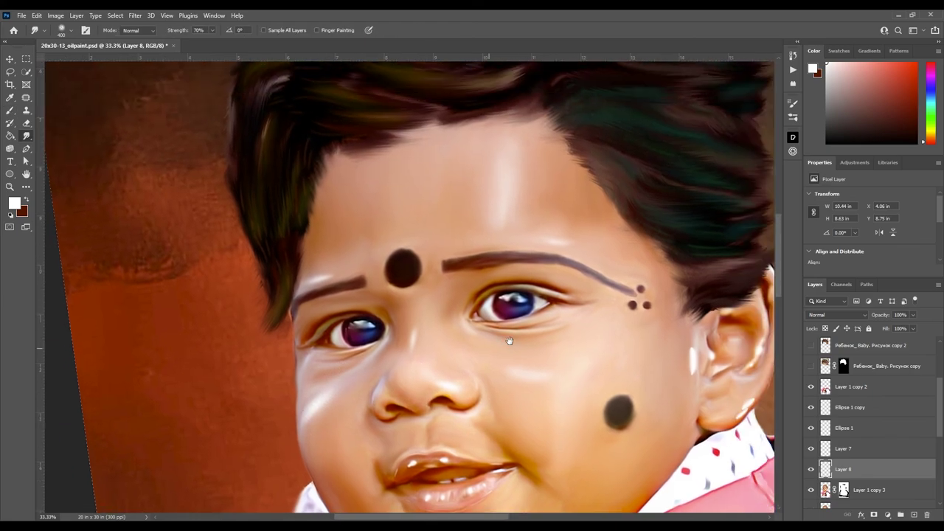
{"action": "mouse_move", "coordinate": [322, 280]}
{"action": "left_mouse_down"}
{"action": "mouse_move", "coordinate": [299, 311]}
{"action": "mouse_move", "coordinate": [245, 247]}
{"action": "left_mouse_up"}
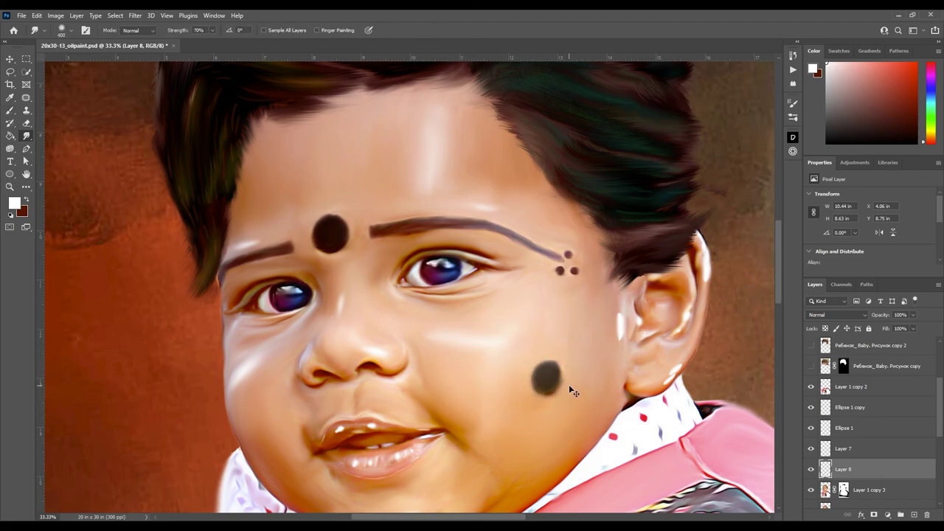
{"action": "left_click_drag", "start_coordinate": [573, 390], "coordinate": [446, 436]}
{"action": "left_click_drag", "start_coordinate": [528, 430], "coordinate": [553, 375]}
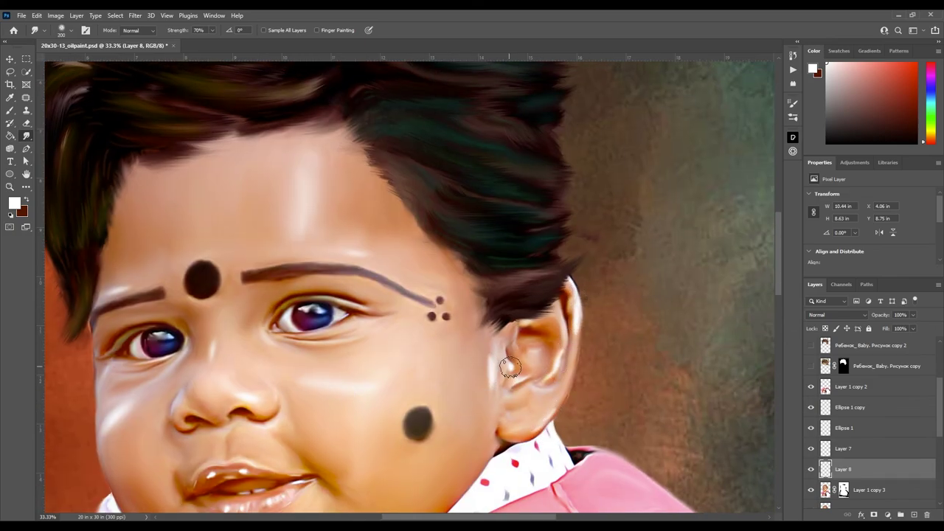
{"action": "left_click_drag", "start_coordinate": [485, 404], "coordinate": [491, 406]}
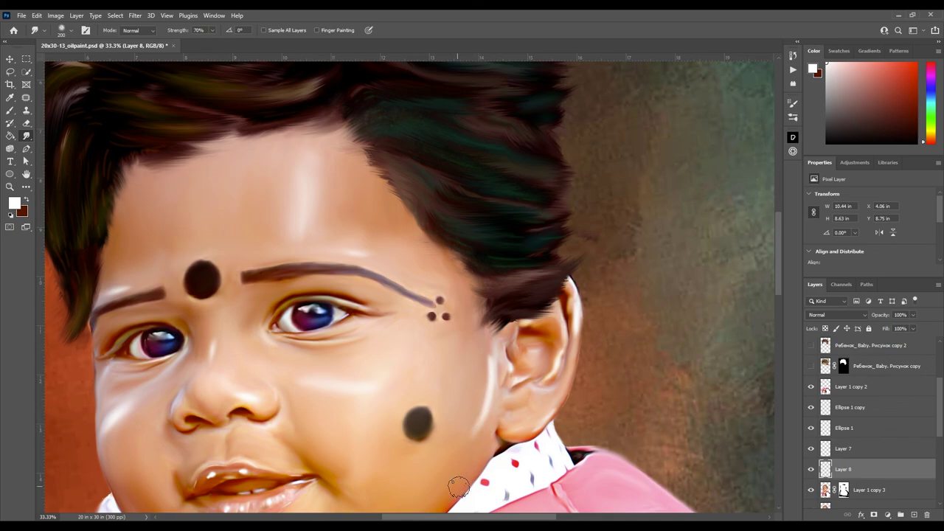
Smear the forehead highlight upward into the skin.
{"action": "key", "text": "b"}
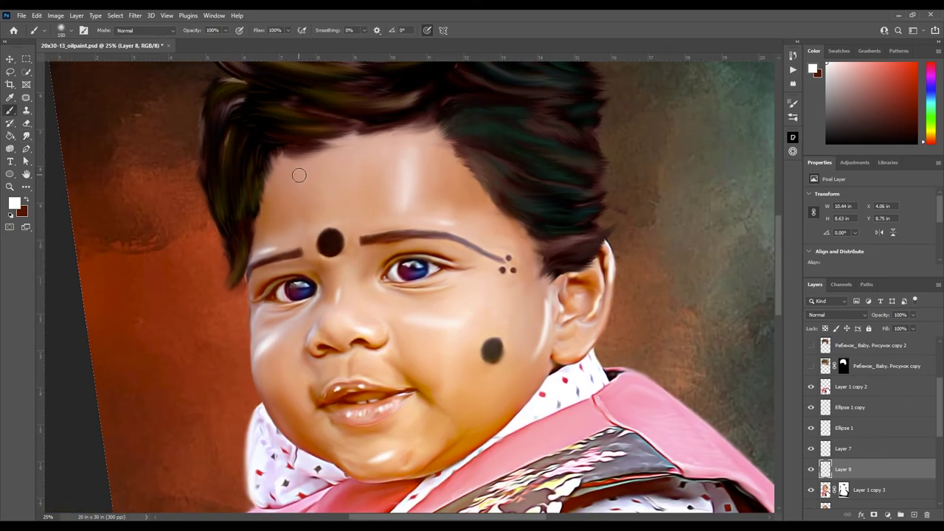
{"action": "key", "text": "r"}
{"action": "mouse_move", "coordinate": [292, 180]}
{"action": "left_mouse_down"}
{"action": "mouse_move", "coordinate": [287, 163]}
{"action": "mouse_move", "coordinate": [289, 180]}
{"action": "left_mouse_up"}
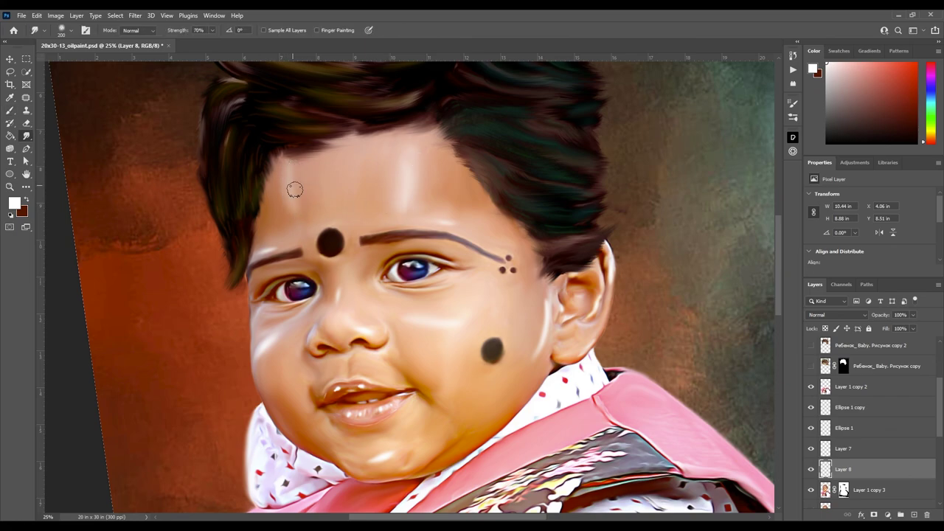
{"action": "key", "text": "b"}
{"action": "key", "text": "r"}
{"action": "key", "text": "ctrl+minus"}
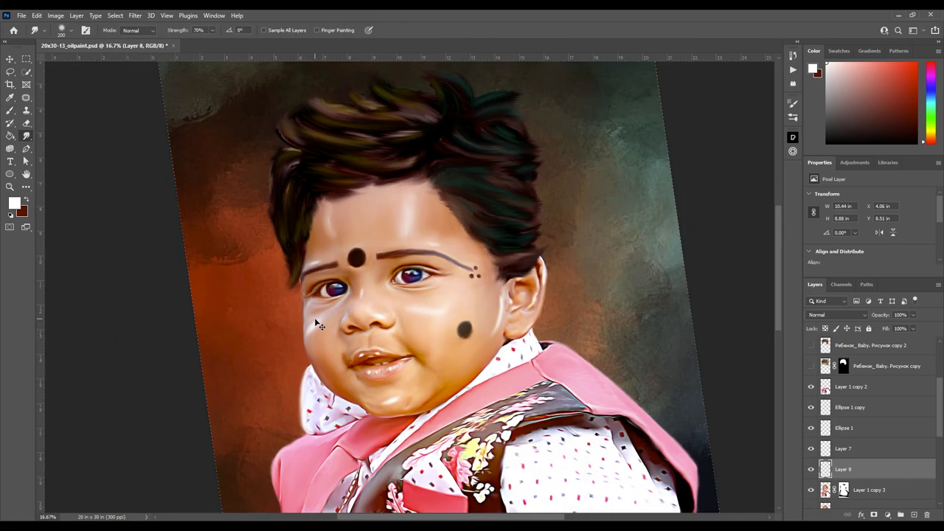
{"action": "key", "text": "ctrl+plus"}
{"action": "key", "text": "ctrl+plus"}
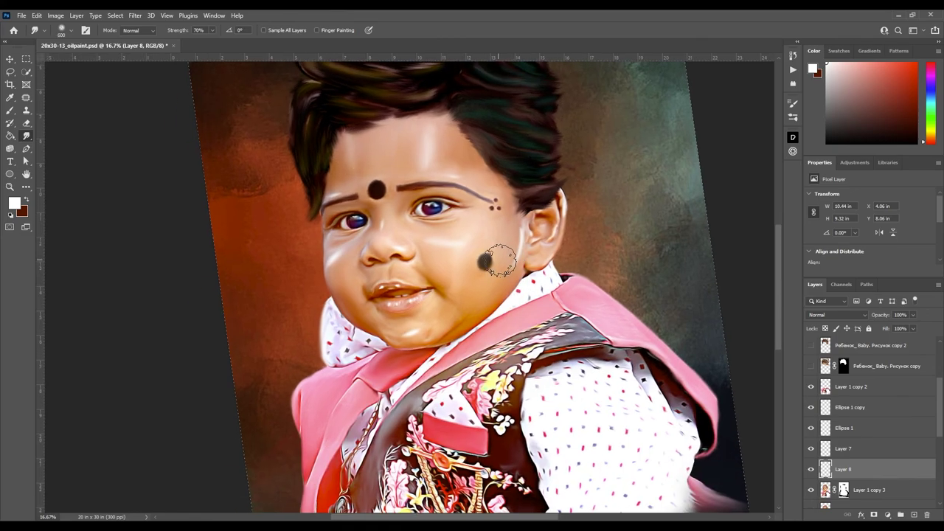
{"action": "key", "text": "ctrl+plus"}
{"action": "key", "text": "v"}
{"action": "scroll", "coordinate": [927, 400], "scroll_direction": "down", "scroll_amount": 3}
Save, then add a new layer above Layer 8 named 'lip color'.
{"action": "scroll", "coordinate": [926, 400], "scroll_direction": "up", "scroll_amount": 4}
{"action": "key", "text": "ctrl+s"}
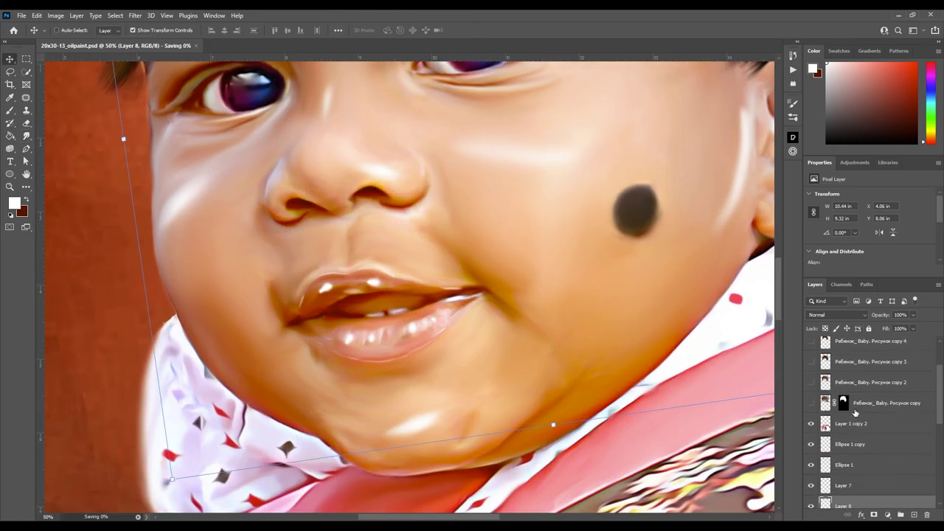
{"action": "key", "text": "r"}
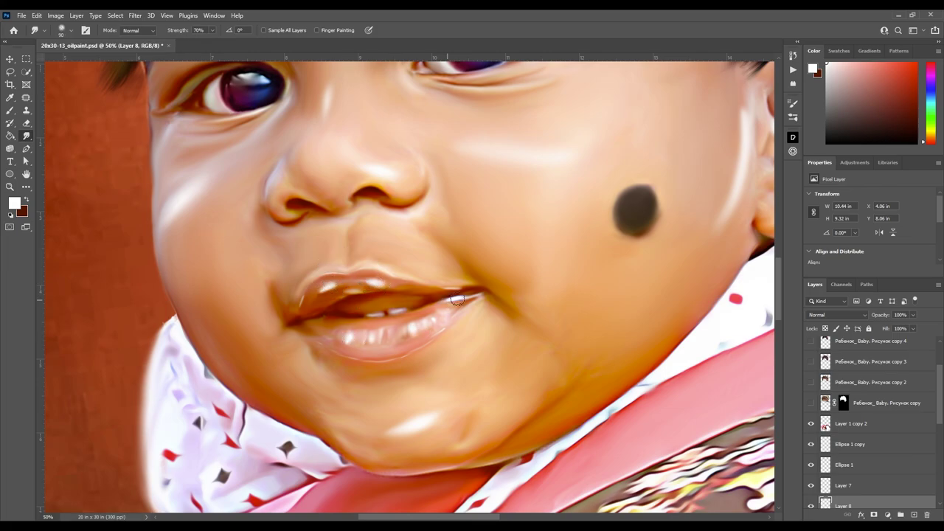
{"action": "key", "text": "ctrl+shift+alt+e"}
{"action": "key", "text": "ctrl+s"}
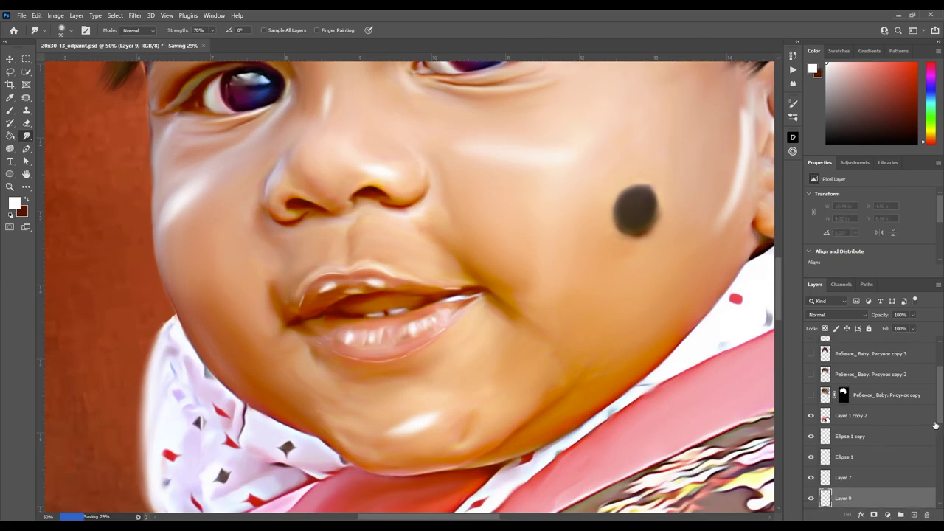
{"action": "scroll", "coordinate": [935, 425], "scroll_direction": "down", "scroll_amount": 2}
{"action": "double_click", "coordinate": [842, 421]}
{"action": "type", "text": "lip co"}
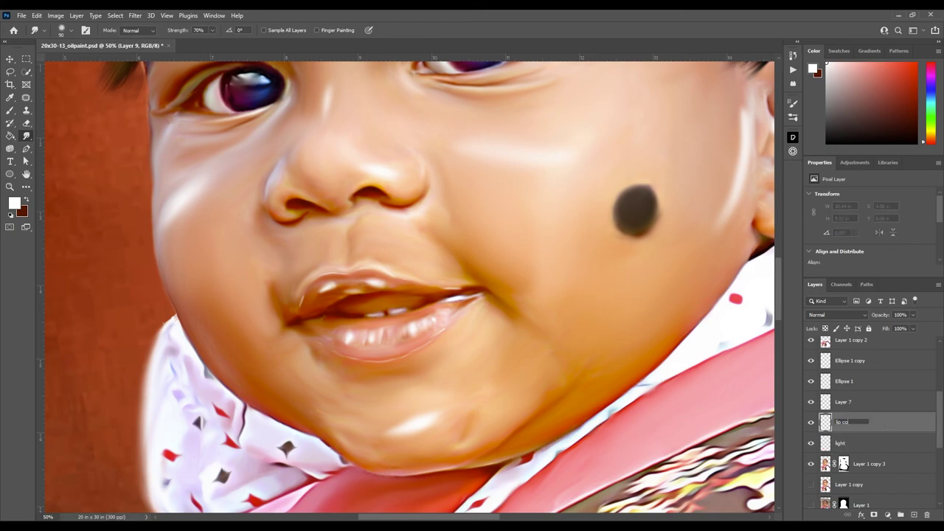
{"action": "type", "text": "lor"}
{"action": "key", "text": "Return"}
Paint orange-red over the upper and lower lips on the lip color layer.
{"action": "key", "text": "b"}
{"action": "left_click", "coordinate": [402, 345], "text": "alt"}
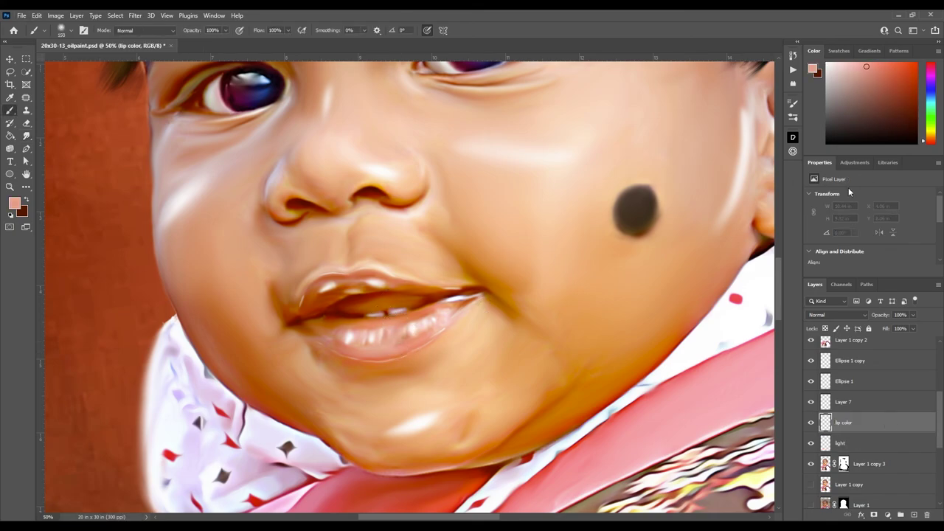
{"action": "left_click", "coordinate": [900, 63]}
{"action": "mouse_move", "coordinate": [435, 316]}
{"action": "left_mouse_down"}
{"action": "mouse_move", "coordinate": [380, 354]}
{"action": "mouse_move", "coordinate": [458, 308]}
{"action": "mouse_move", "coordinate": [415, 333]}
{"action": "mouse_move", "coordinate": [341, 345]}
{"action": "left_mouse_up"}
{"action": "mouse_move", "coordinate": [321, 288]}
{"action": "left_mouse_down"}
{"action": "mouse_move", "coordinate": [310, 295]}
{"action": "mouse_move", "coordinate": [365, 280]}
{"action": "mouse_move", "coordinate": [472, 292]}
{"action": "left_mouse_up"}
{"action": "left_click_drag", "start_coordinate": [843, 422], "coordinate": [840, 449]}
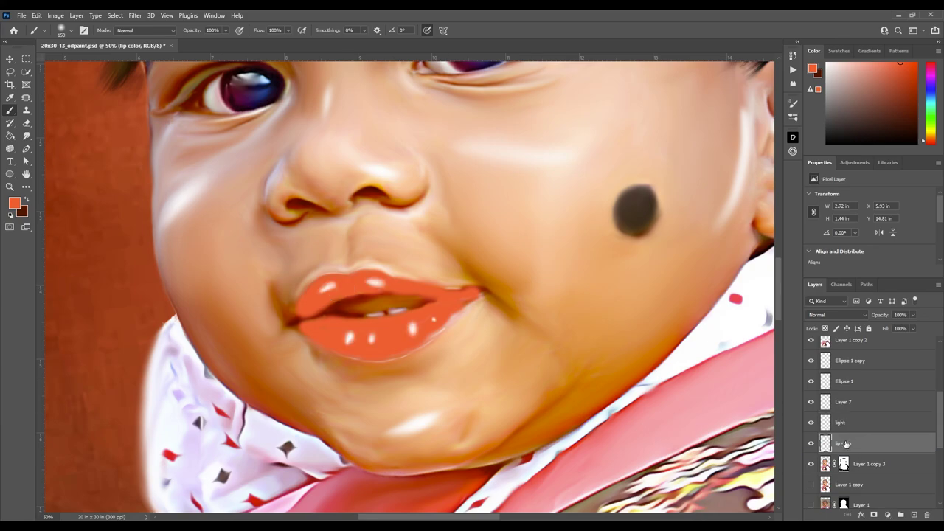
{"action": "scroll", "coordinate": [837, 315], "scroll_direction": "down", "scroll_amount": 13}
{"action": "key", "text": "i"}
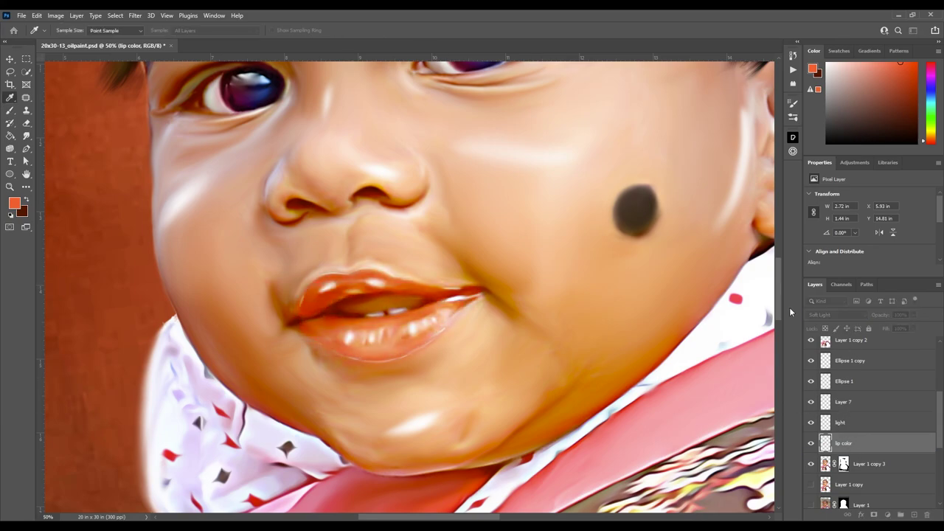
{"action": "key", "text": "ctrl+minus"}
{"action": "key", "text": "ctrl+minus"}
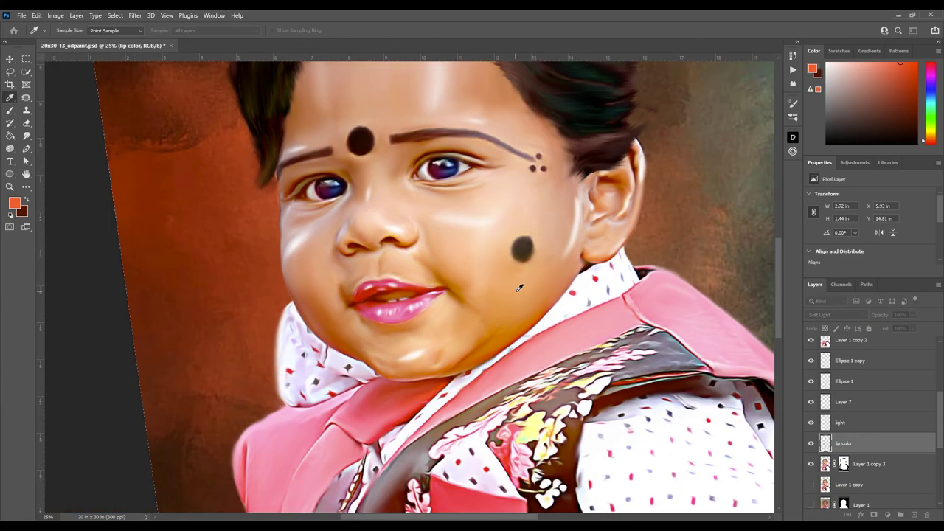
{"action": "scroll", "coordinate": [745, 357], "scroll_direction": "up", "scroll_amount": 2}
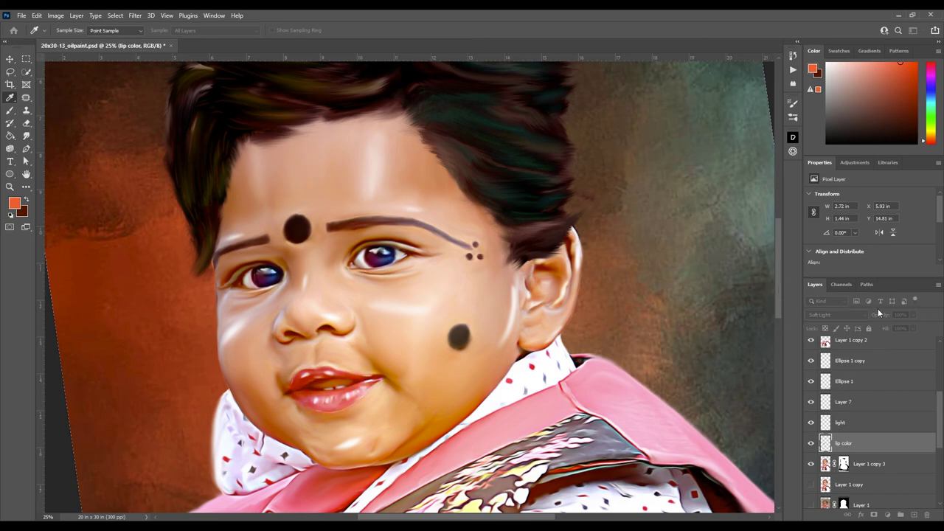
Add a new layer above lip color and paint dark red strokes sampled from the lips.
{"action": "key", "text": "b"}
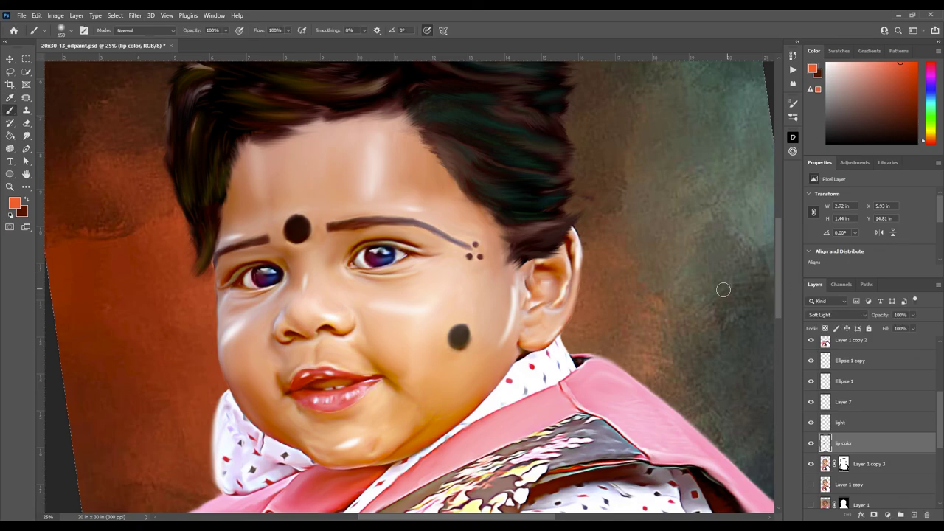
{"action": "key", "text": "ctrl+plus"}
{"action": "key", "text": "ctrl+plus"}
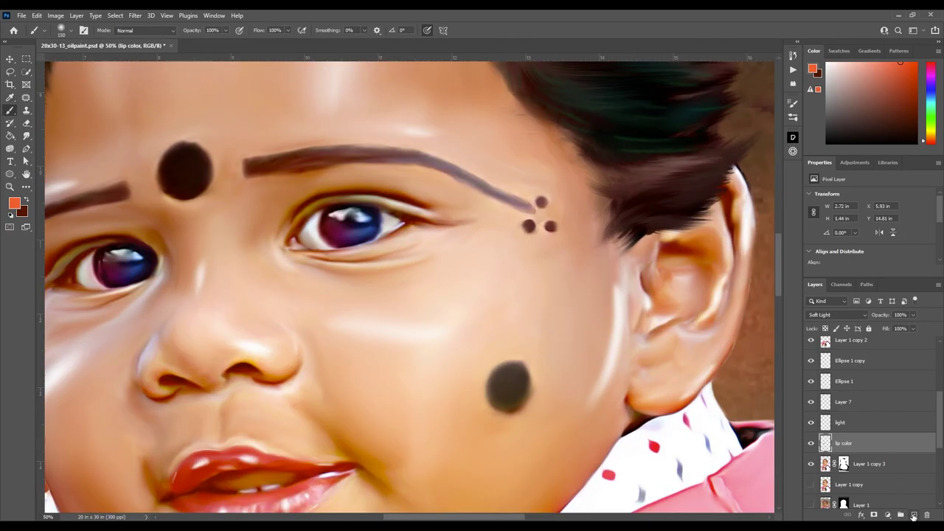
{"action": "left_click", "coordinate": [913, 514]}
{"action": "scroll", "coordinate": [299, 429], "scroll_direction": "down", "scroll_amount": 2}
{"action": "key", "text": "i"}
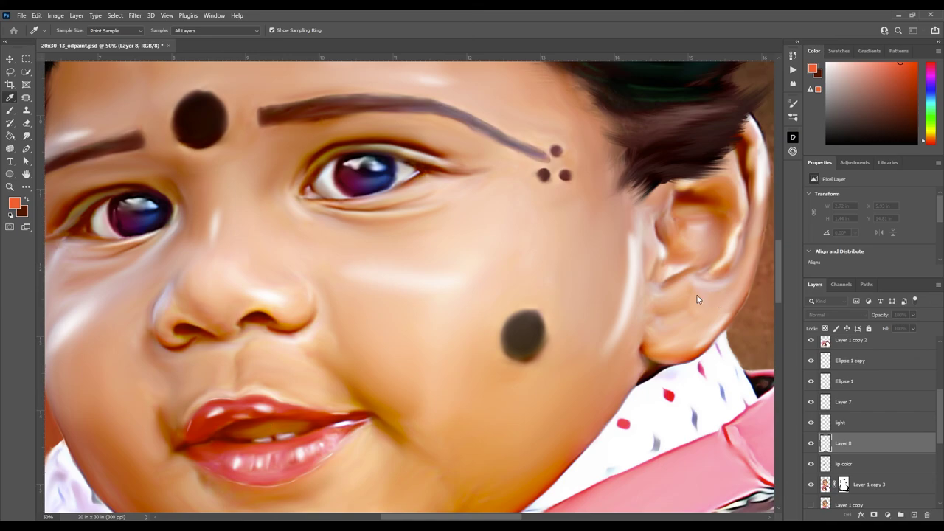
{"action": "left_click", "coordinate": [258, 426]}
{"action": "key", "text": "b"}
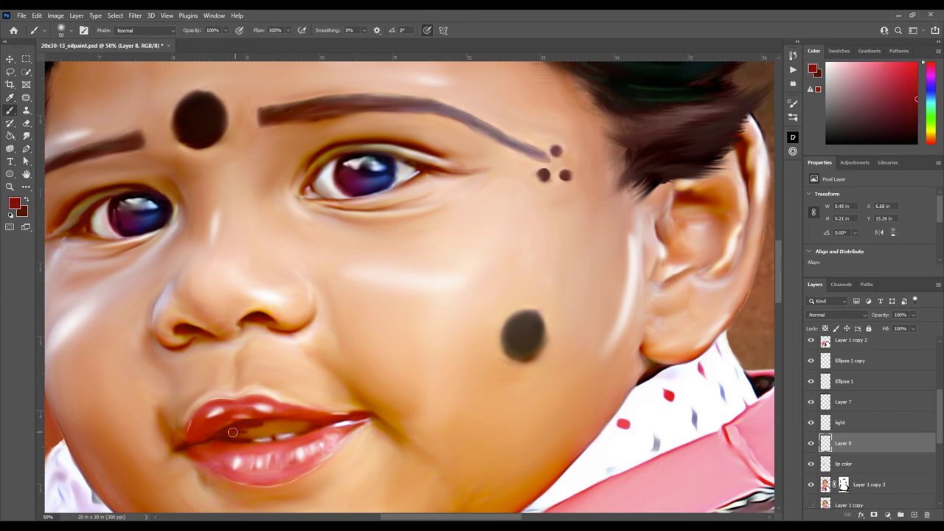
{"action": "mouse_move", "coordinate": [236, 430]}
{"action": "left_mouse_down"}
{"action": "mouse_move", "coordinate": [275, 433]}
{"action": "mouse_move", "coordinate": [252, 436]}
{"action": "left_mouse_up"}
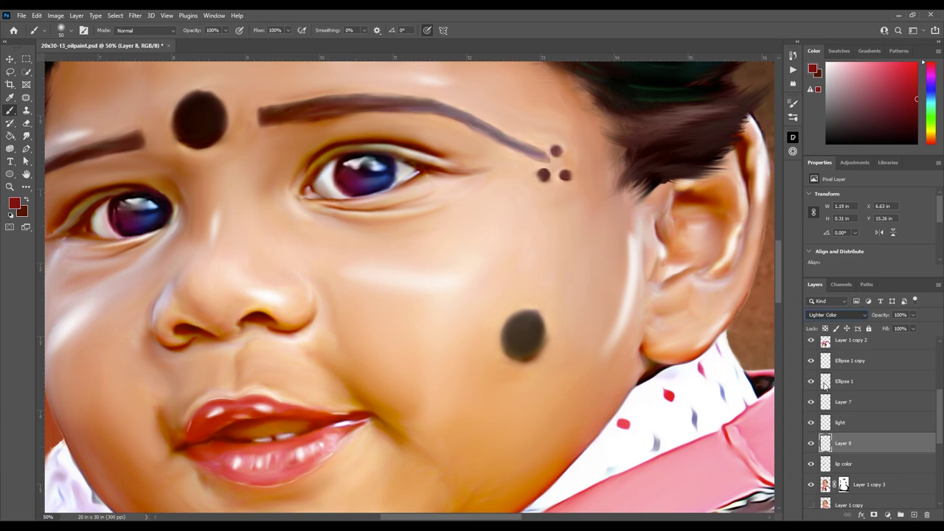
Blend the dark red lip strokes with Soft Light and select Layer 1 copy 3.
{"action": "key", "text": "i"}
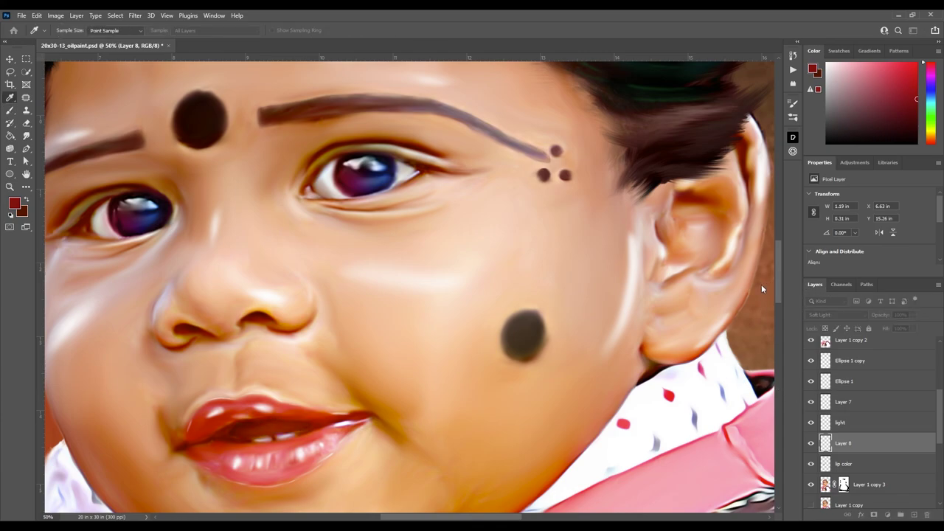
{"action": "key", "text": "b"}
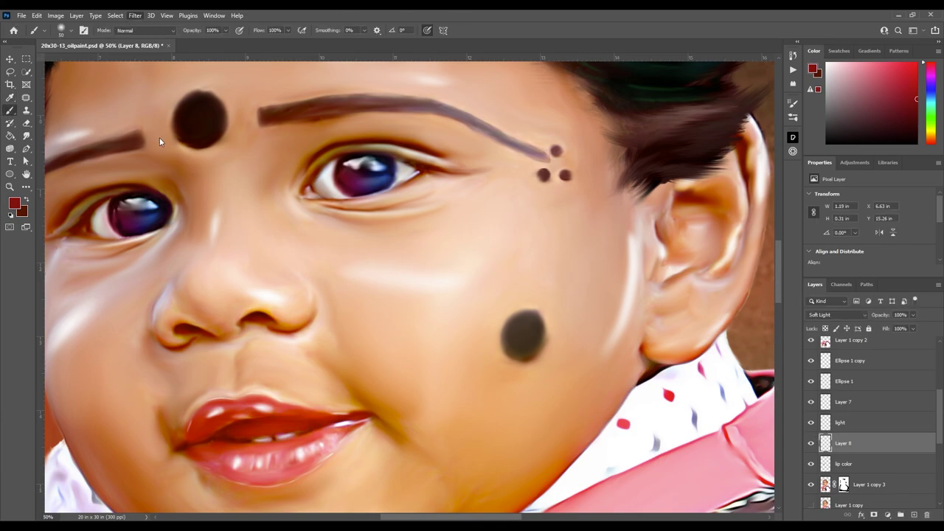
{"action": "key", "text": "i"}
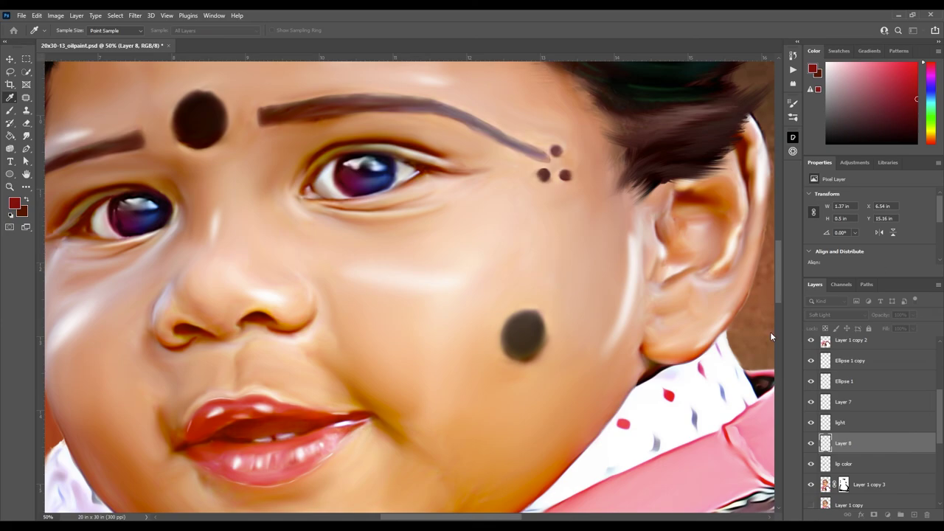
{"action": "key", "text": "v"}
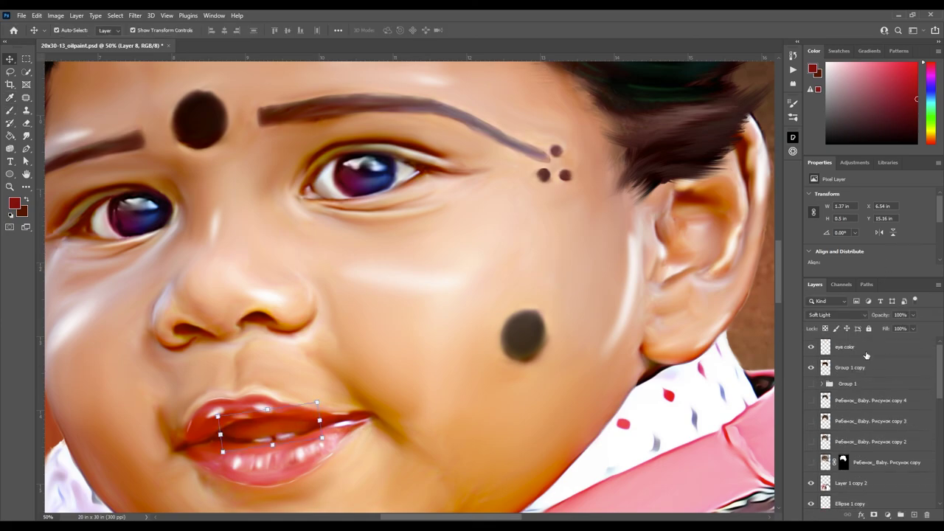
{"action": "left_click", "coordinate": [830, 480]}
{"action": "left_click", "coordinate": [848, 501]}
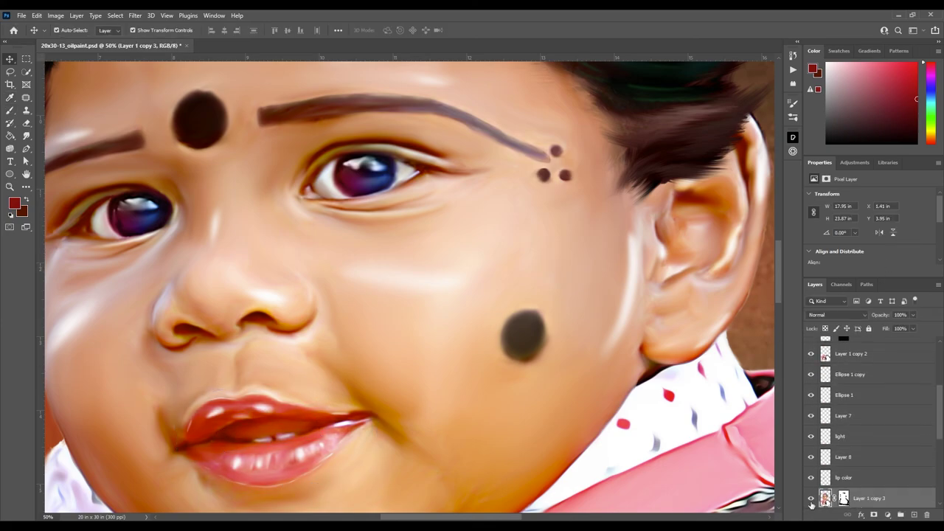
Smudge the lip edges on Layer 1 copy 3, fit the portrait to screen and save.
{"action": "key", "text": "r"}
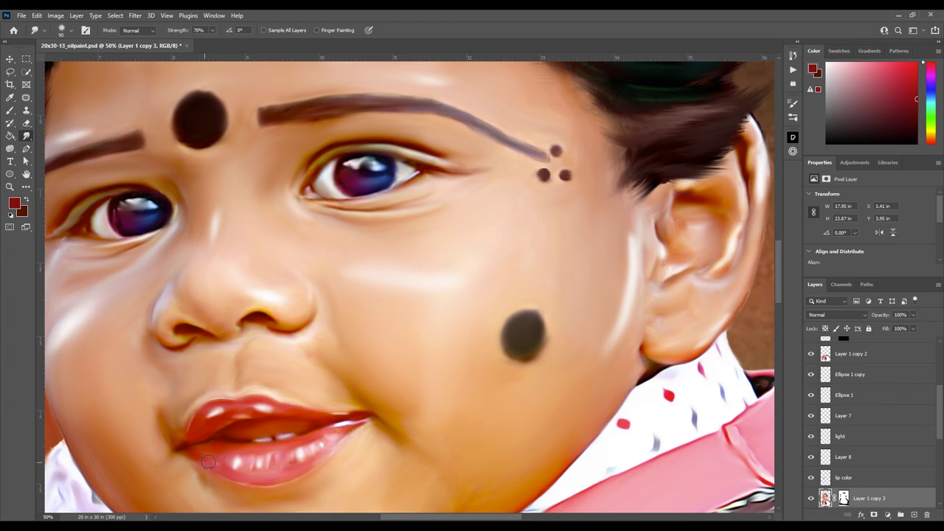
{"action": "key", "text": "b"}
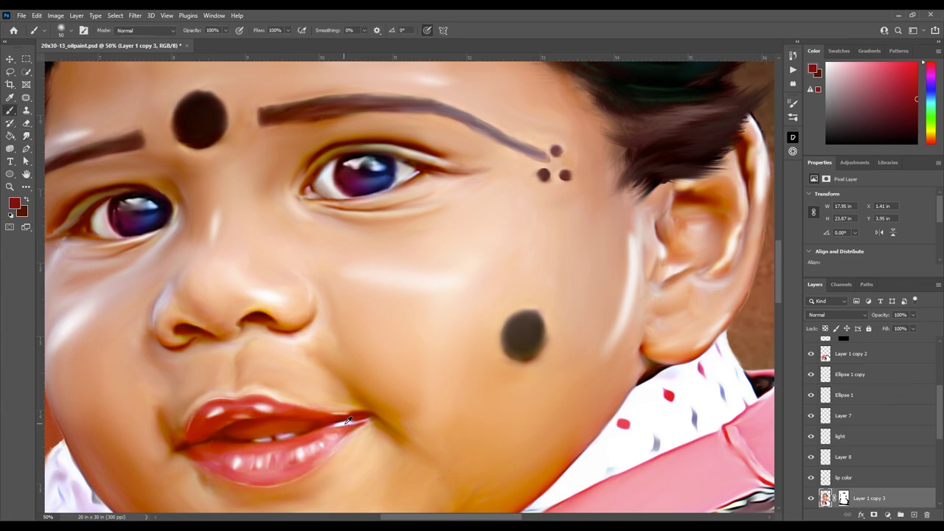
{"action": "key", "text": "r"}
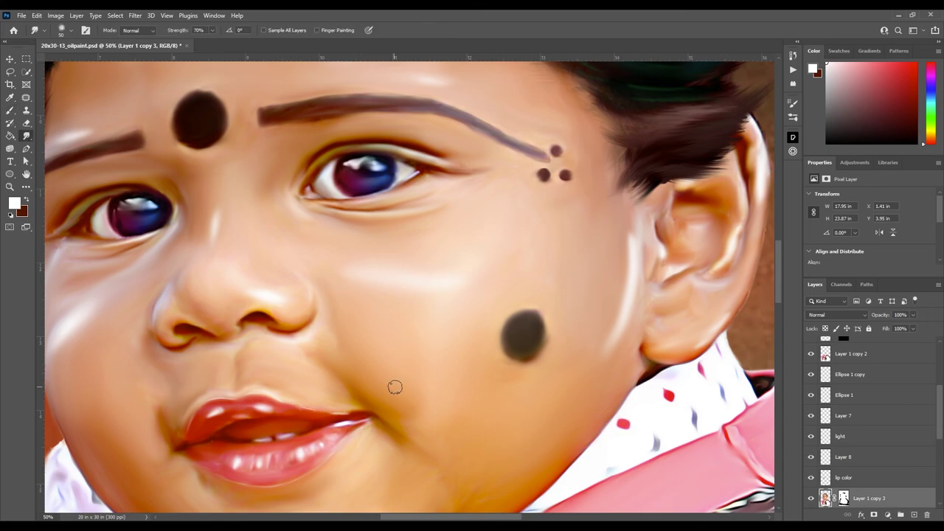
{"action": "key", "text": "ctrl+0"}
{"action": "key", "text": "ctrl+s"}
Select a range of layers, then shift and stretch them slightly sideways.
{"action": "key", "text": "v"}
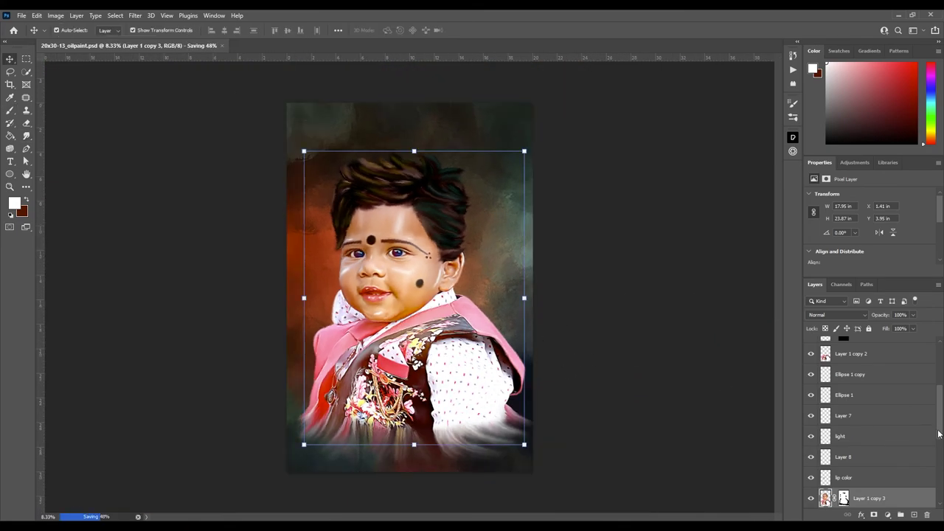
{"action": "scroll", "coordinate": [884, 428], "scroll_direction": "down", "scroll_amount": 5}
{"action": "left_click", "coordinate": [859, 436], "text": "ctrl"}
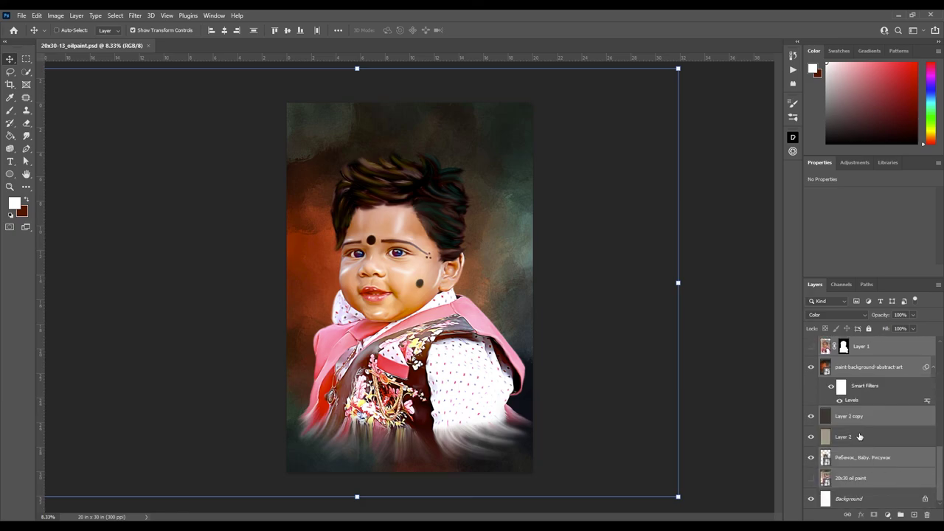
{"action": "left_click_drag", "start_coordinate": [859, 437], "coordinate": [884, 390]}
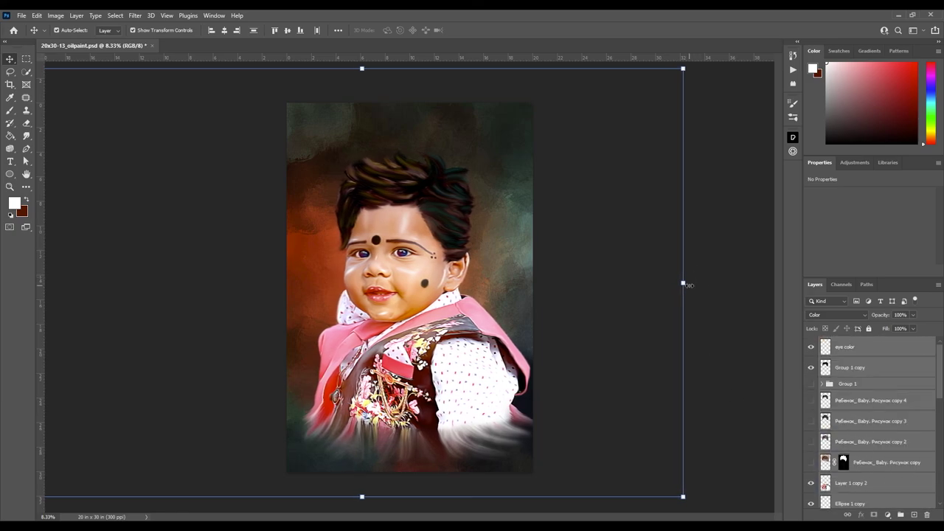
{"action": "left_click_drag", "start_coordinate": [685, 283], "coordinate": [715, 297]}
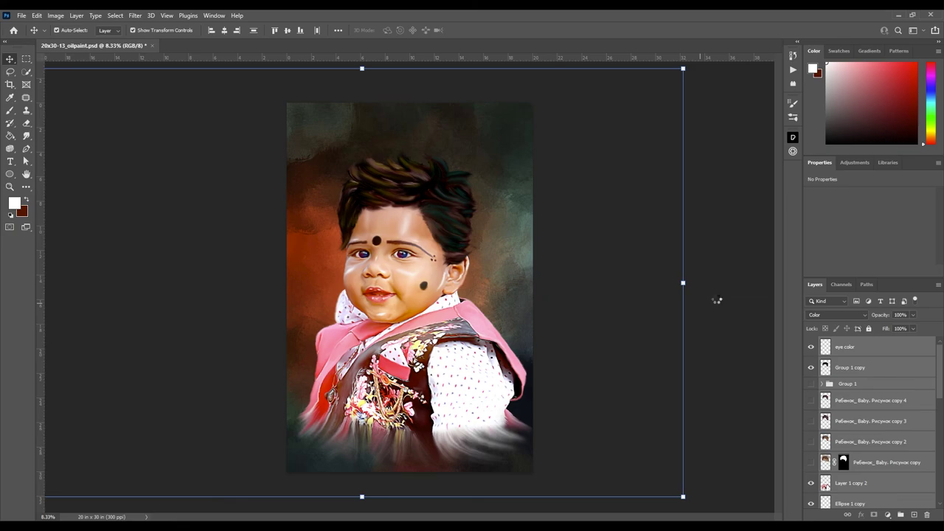
Smudge the hair edges on Group 1 copy into the background and commit the transform.
{"action": "key", "text": "ctrl+plus"}
{"action": "key", "text": "ctrl+plus"}
{"action": "key", "text": "ctrl+plus"}
{"action": "scroll", "coordinate": [664, 332], "scroll_direction": "up", "scroll_amount": 3}
{"action": "left_click", "coordinate": [846, 372]}
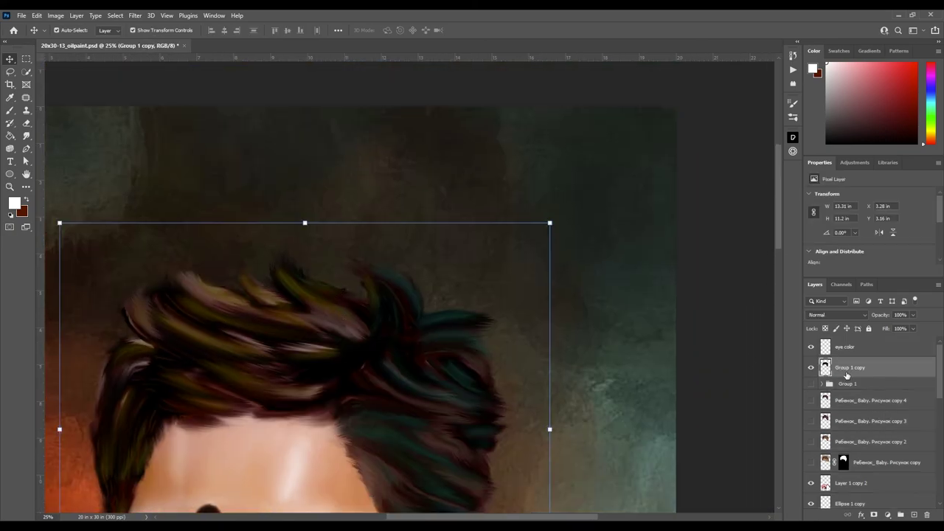
{"action": "key", "text": "r"}
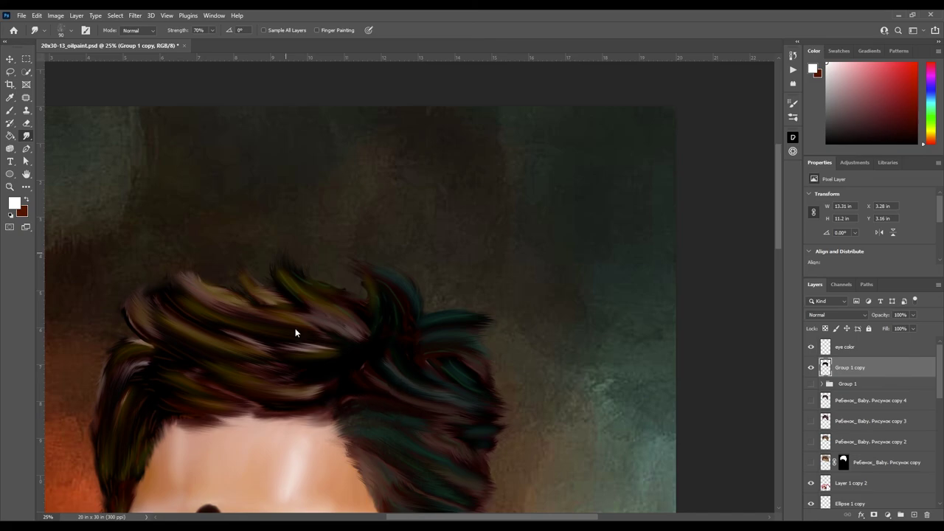
{"action": "key", "text": "ctrl+plus"}
{"action": "key", "text": "ctrl+plus"}
{"action": "key", "text": "ctrl+plus"}
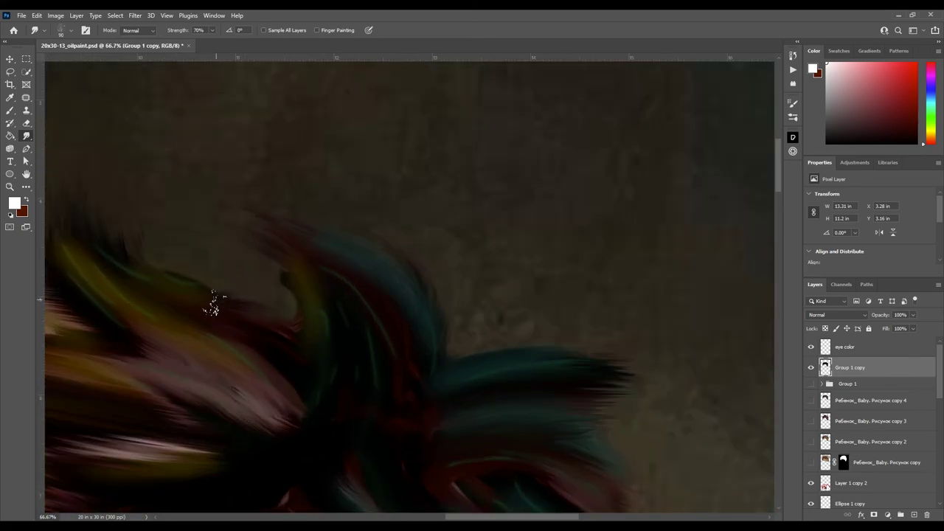
{"action": "left_click_drag", "start_coordinate": [280, 290], "coordinate": [322, 310]}
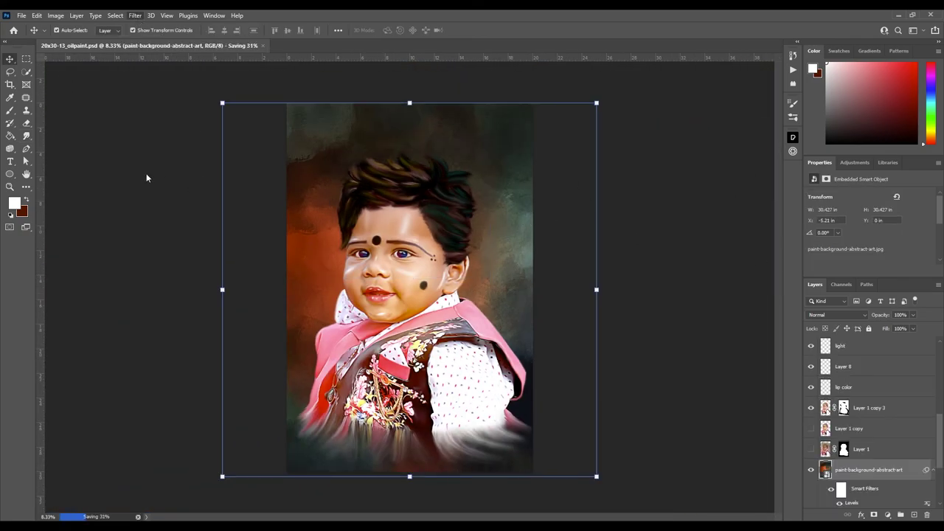
{"action": "key", "text": "ctrl+h"}
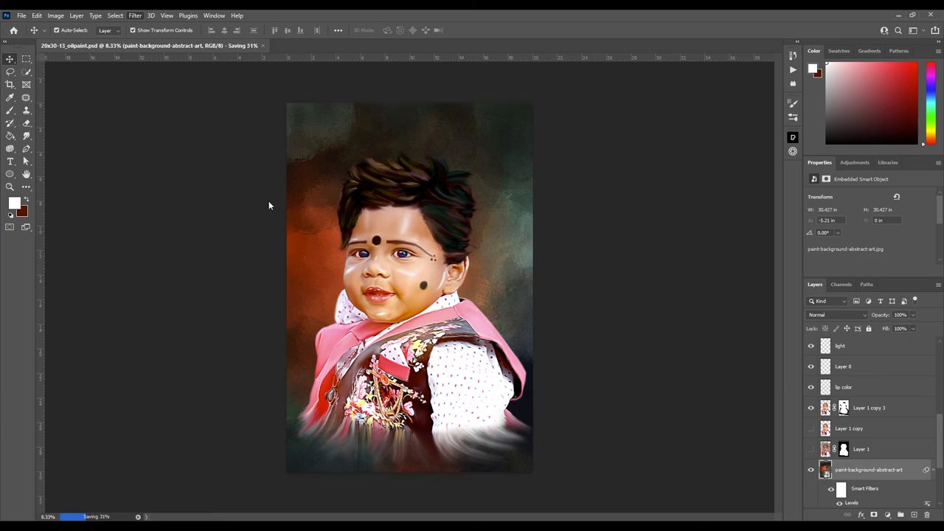
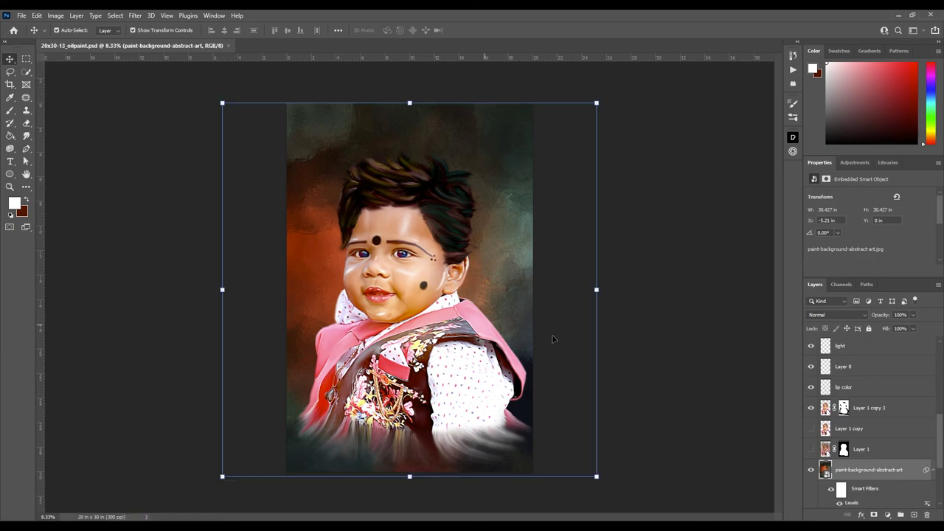
Rasterize the abstract background layer and shift its hue from orange through magenta to violet-blue.
{"action": "left_click_drag", "start_coordinate": [537, 363], "coordinate": [747, 452]}
{"action": "key", "text": "ctrl+z"}
{"action": "key", "text": "ctrl+z"}
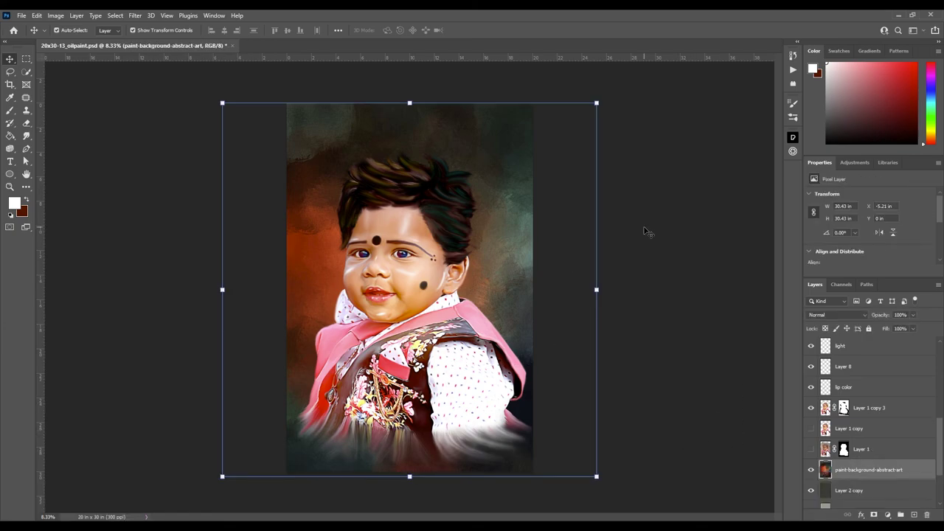
{"action": "key", "text": "h"}
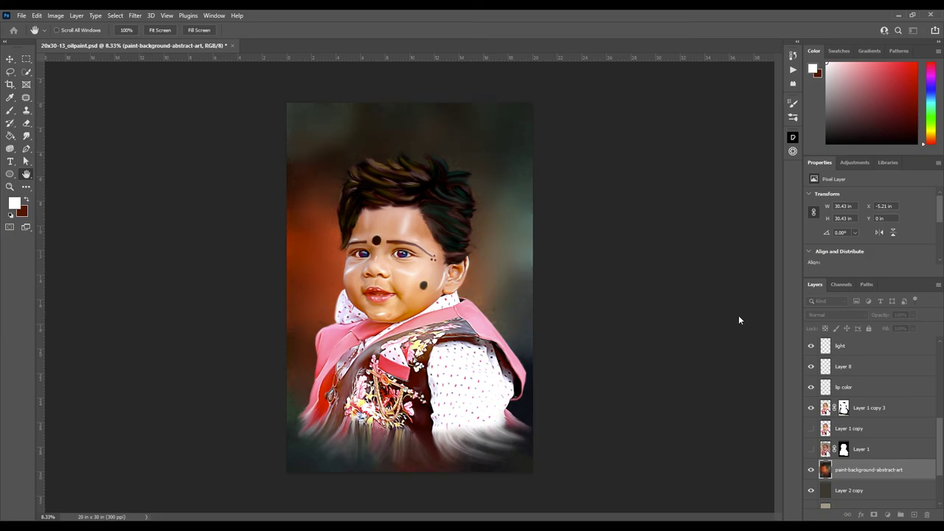
{"action": "key", "text": "v"}
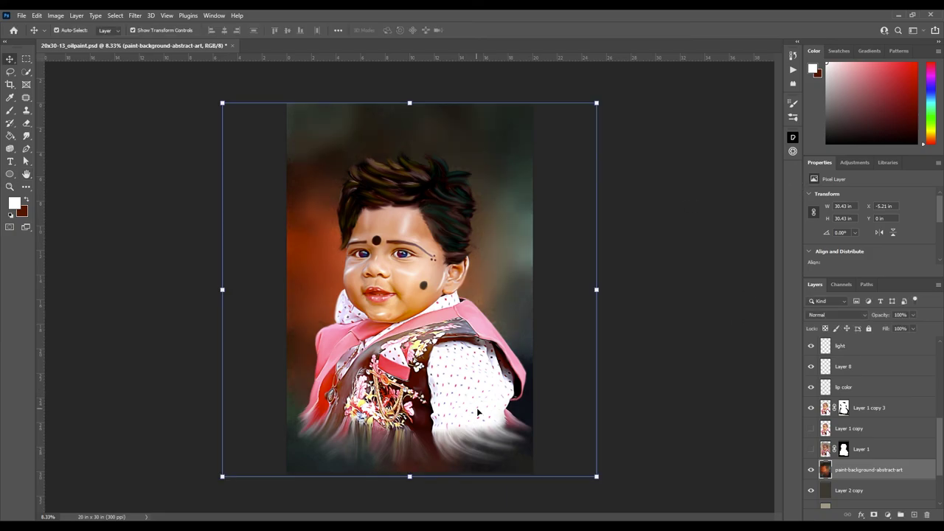
{"action": "key", "text": "i"}
{"action": "key", "text": "v"}
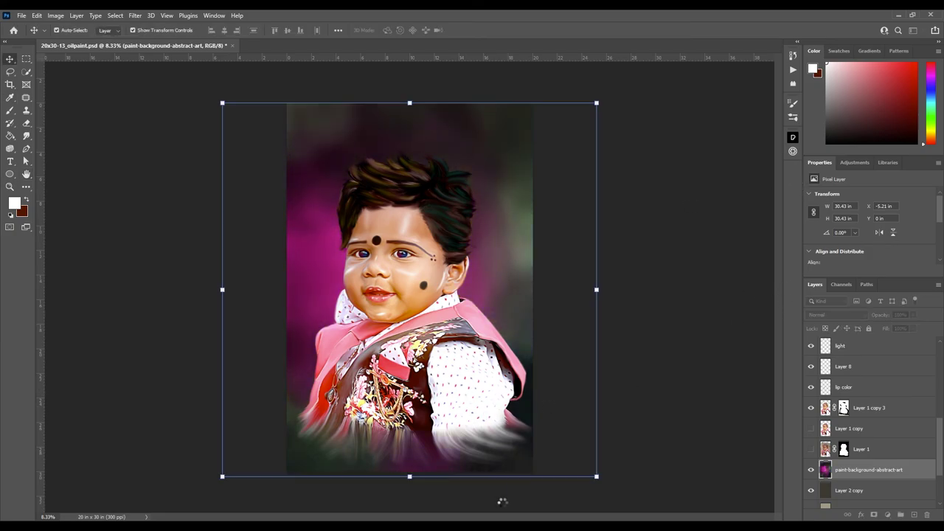
{"action": "key", "text": "i"}
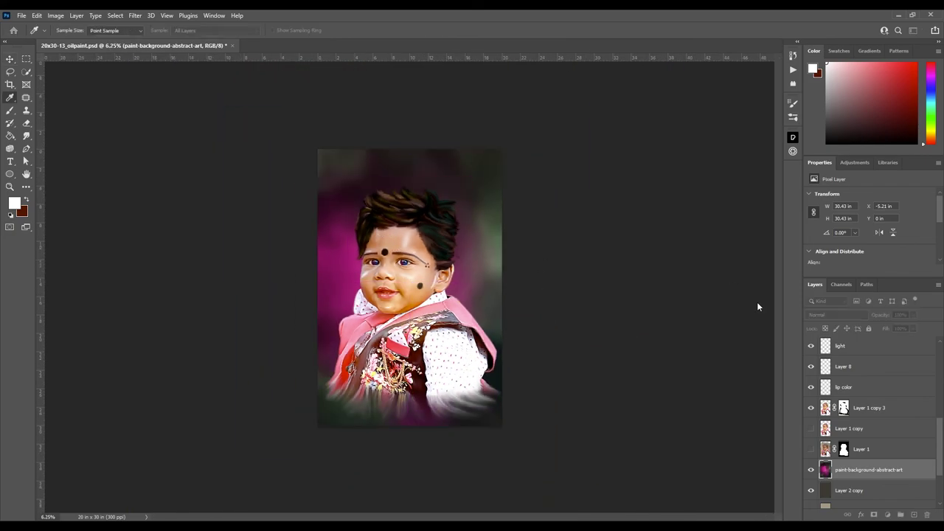
{"action": "key", "text": "ctrl+plus"}
{"action": "key", "text": "ctrl+plus"}
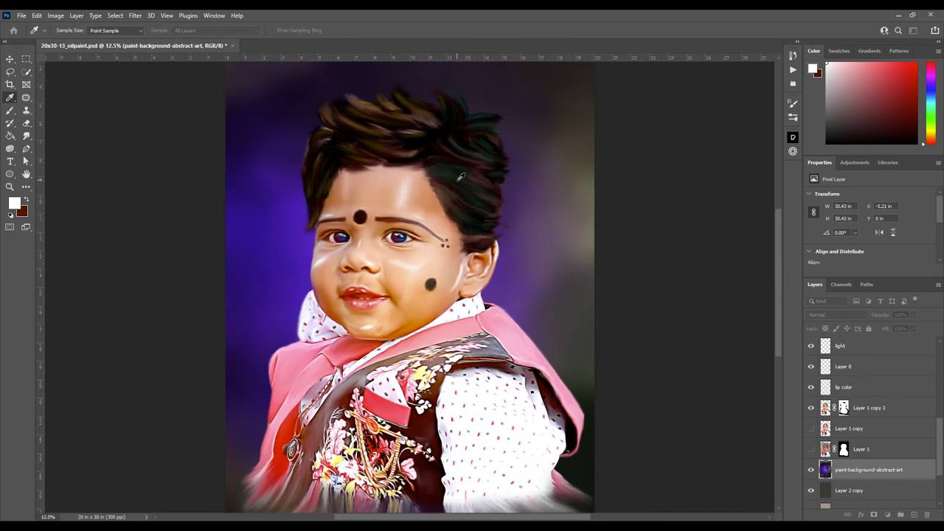
{"action": "key", "text": "ctrl+minus"}
{"action": "key", "text": "v"}
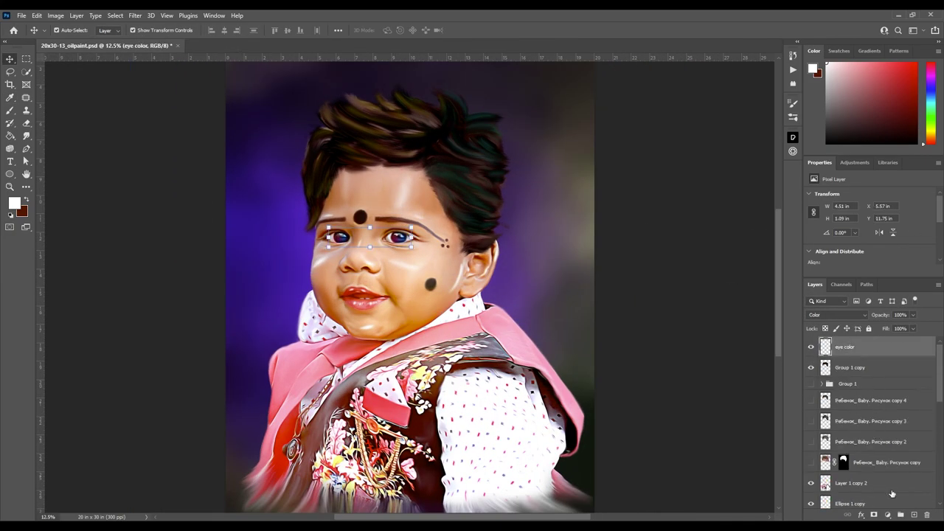
Set Layer 9 to Color blend mode and select the eye color layer through the portrait layers below.
{"action": "key", "text": "shift+alt+c"}
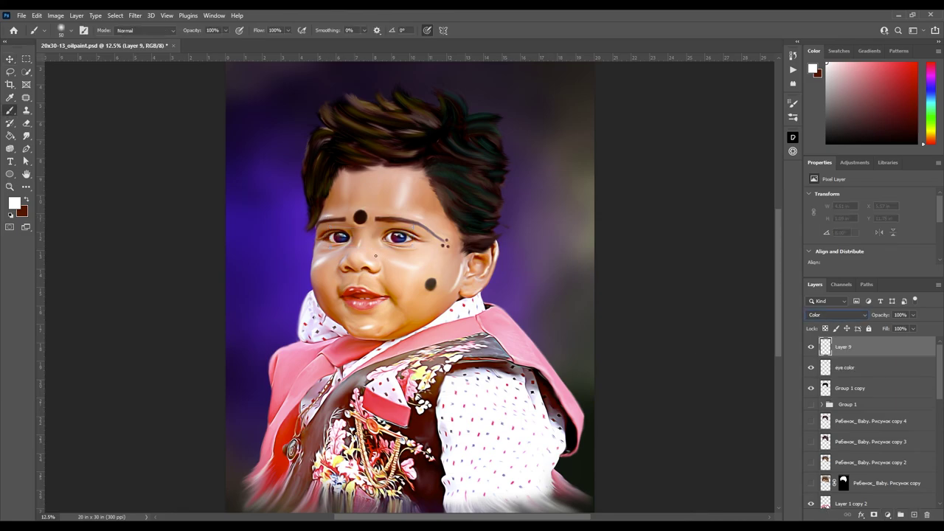
{"action": "left_click", "coordinate": [360, 295], "text": "alt"}
{"action": "scroll", "coordinate": [934, 417], "scroll_direction": "down", "scroll_amount": 2}
{"action": "scroll", "coordinate": [925, 426], "scroll_direction": "up", "scroll_amount": 2}
{"action": "left_click", "coordinate": [848, 368]}
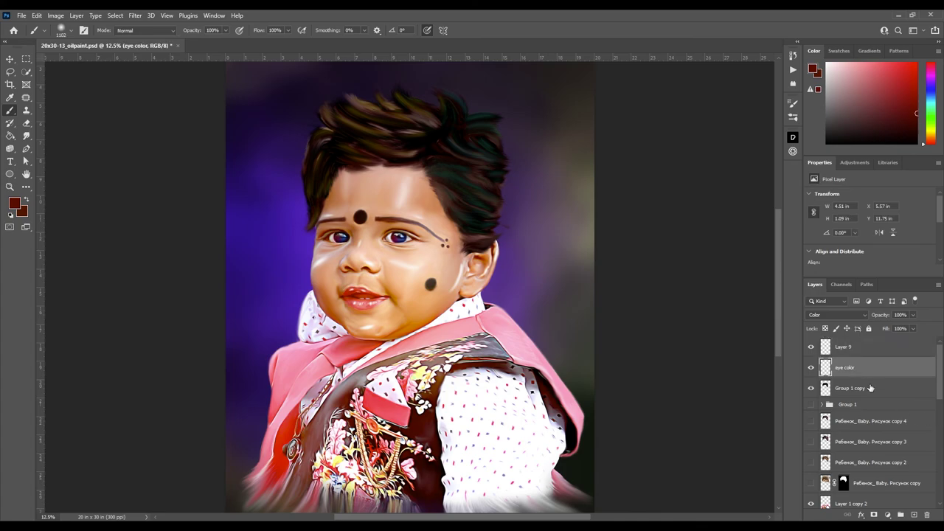
{"action": "scroll", "coordinate": [863, 421], "scroll_direction": "down", "scroll_amount": 2}
{"action": "left_click", "coordinate": [870, 446], "text": "shift"}
Group the portrait layers into Group 2, merge a copy, and clip Layer 9 to it.
{"action": "key", "text": "ctrl+g"}
{"action": "key", "text": "ctrl+j"}
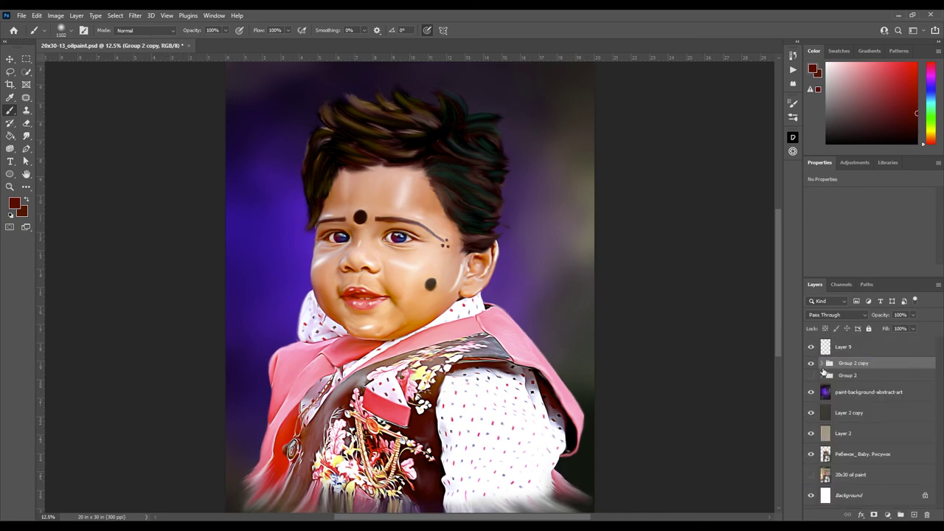
{"action": "key", "text": "ctrl+e"}
{"action": "key", "text": "alt+bracketright"}
{"action": "key", "text": "ctrl+minus"}
{"action": "key", "text": "ctrl+alt+g"}
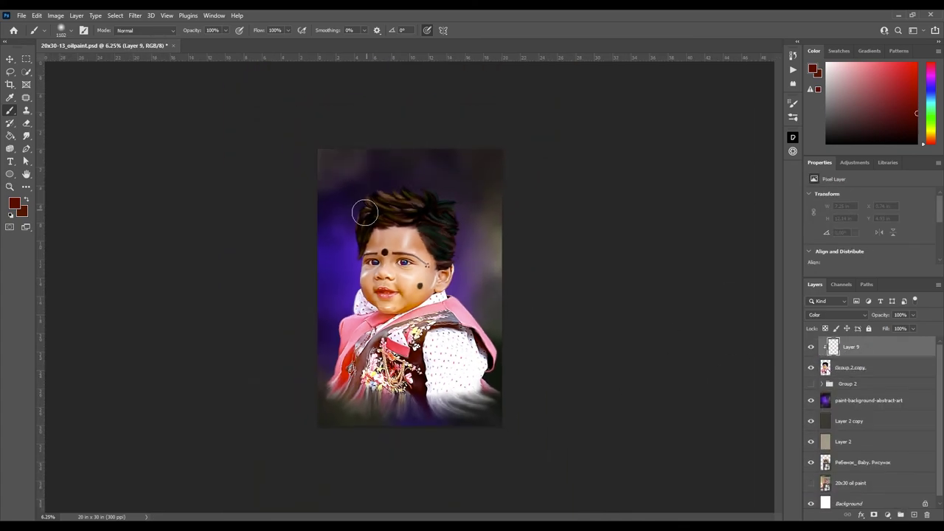
{"action": "key", "text": "ctrl+plus"}
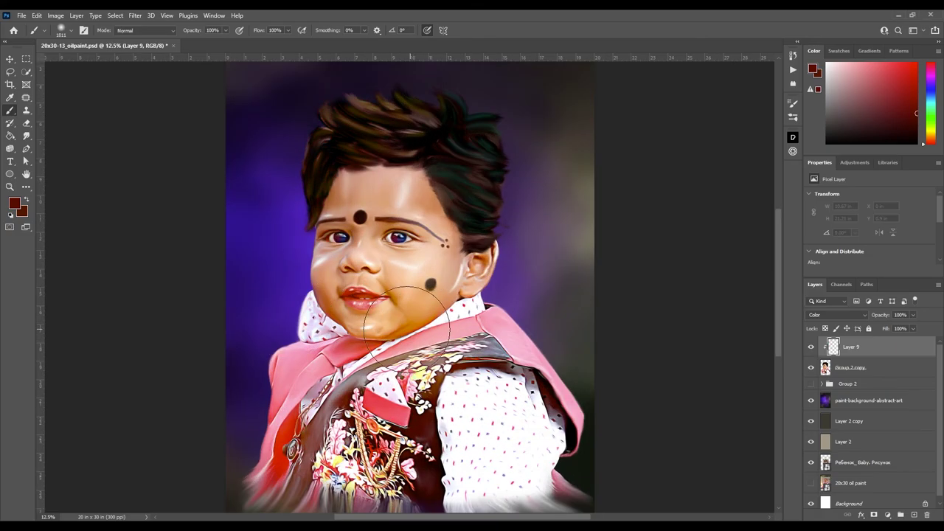
Test a pink forehead tint and a bluish cheek tint, undoing the cheek.
{"action": "mouse_move", "coordinate": [365, 177]}
{"action": "left_mouse_down"}
{"action": "mouse_move", "coordinate": [326, 217]}
{"action": "mouse_move", "coordinate": [304, 292]}
{"action": "left_mouse_up"}
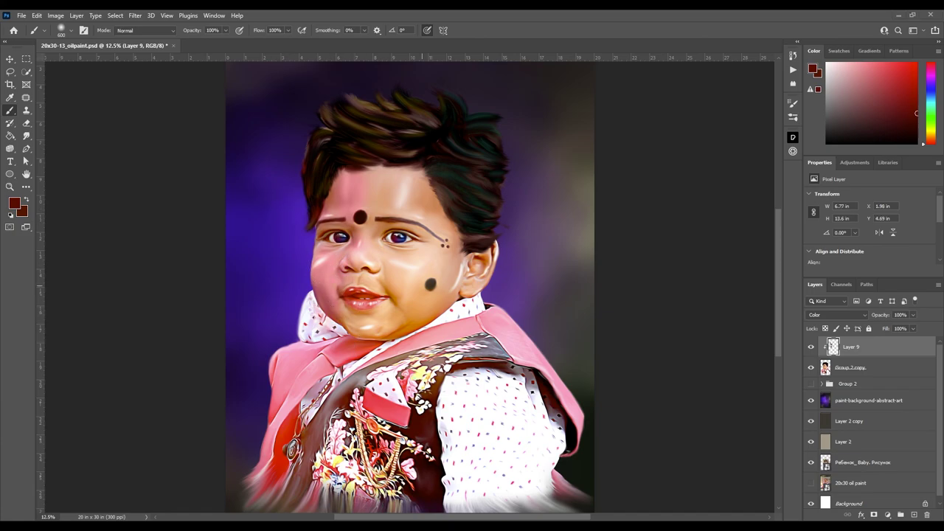
{"action": "left_click", "coordinate": [931, 98]}
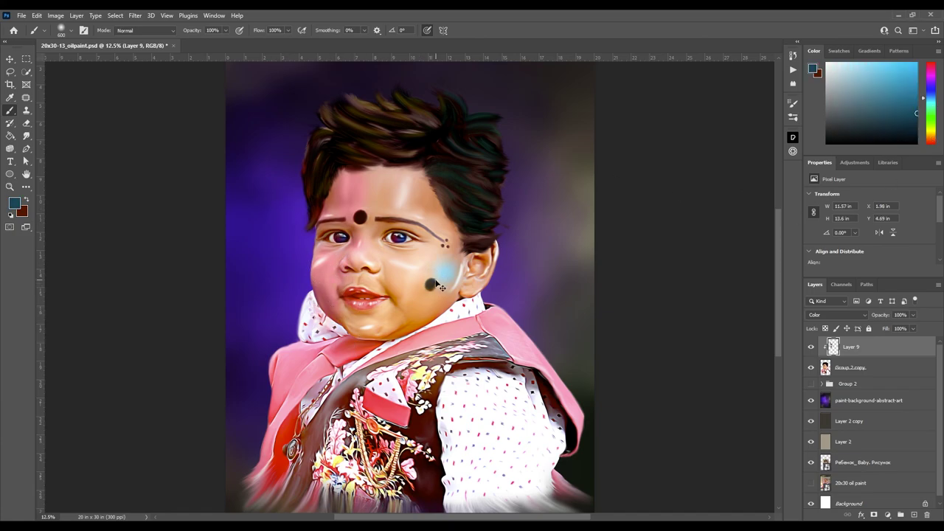
{"action": "left_click_drag", "start_coordinate": [438, 284], "coordinate": [402, 276]}
{"action": "key", "text": "ctrl+z"}
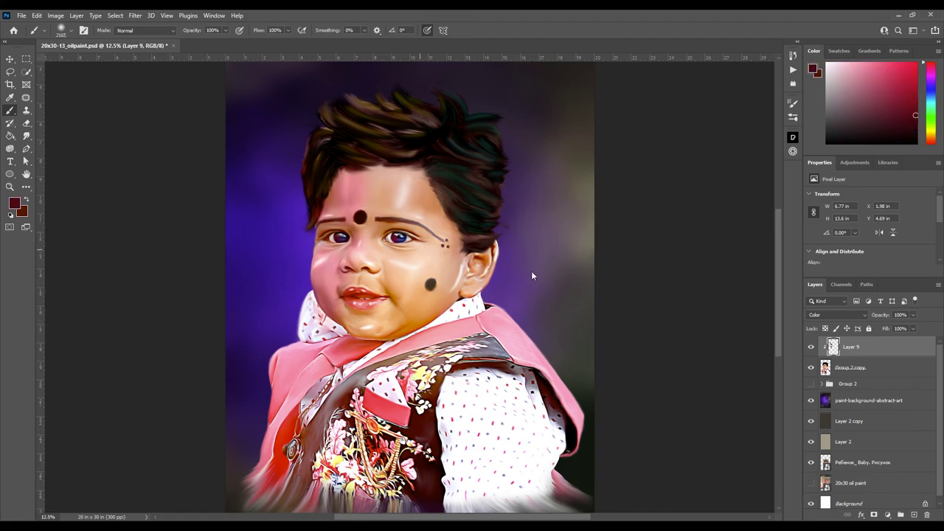
{"action": "left_click", "coordinate": [471, 249], "text": "alt"}
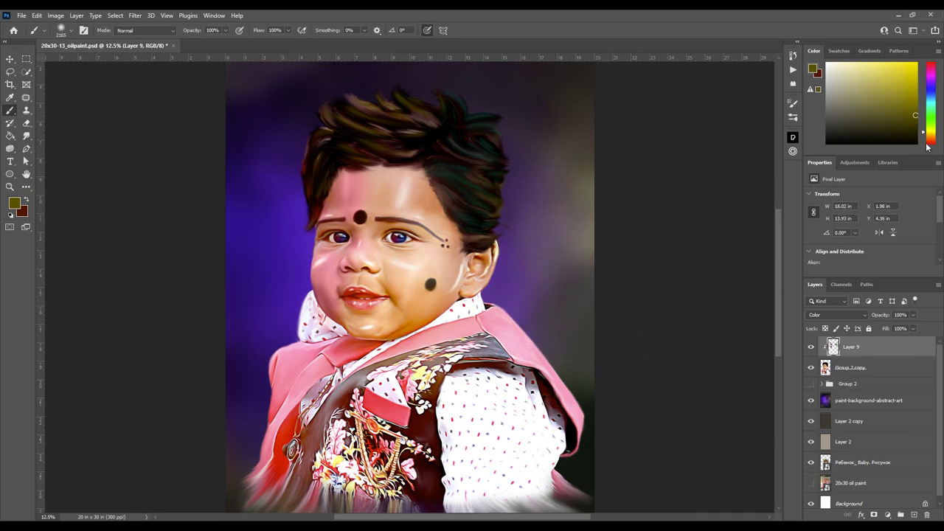
{"action": "left_click", "coordinate": [509, 239], "text": "alt"}
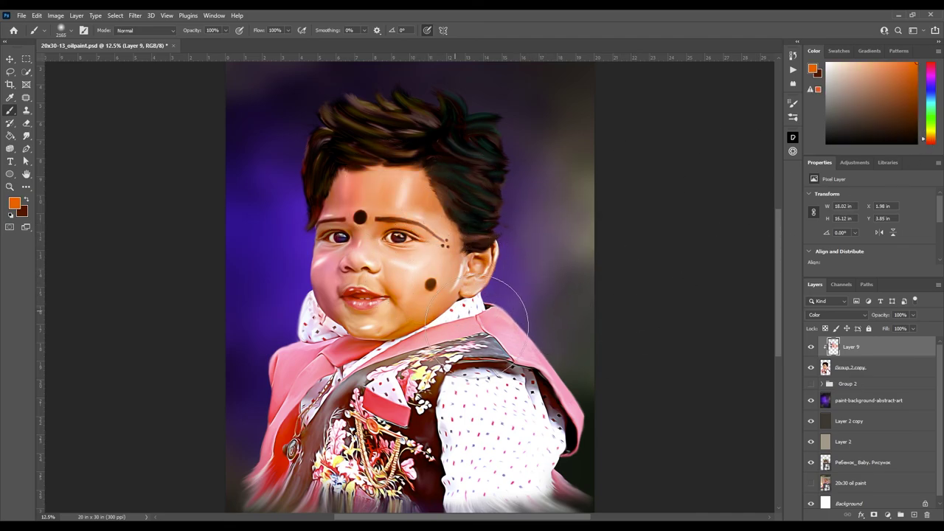
Tint the baby's hair red and the right shoulder orange-tan on Layer 9.
{"action": "left_click", "coordinate": [925, 123]}
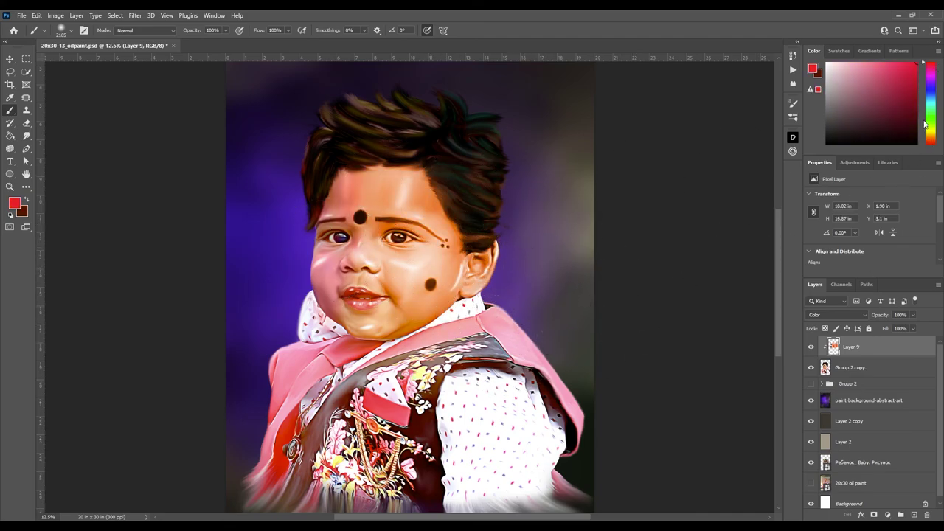
{"action": "left_click_drag", "start_coordinate": [317, 118], "coordinate": [383, 144]}
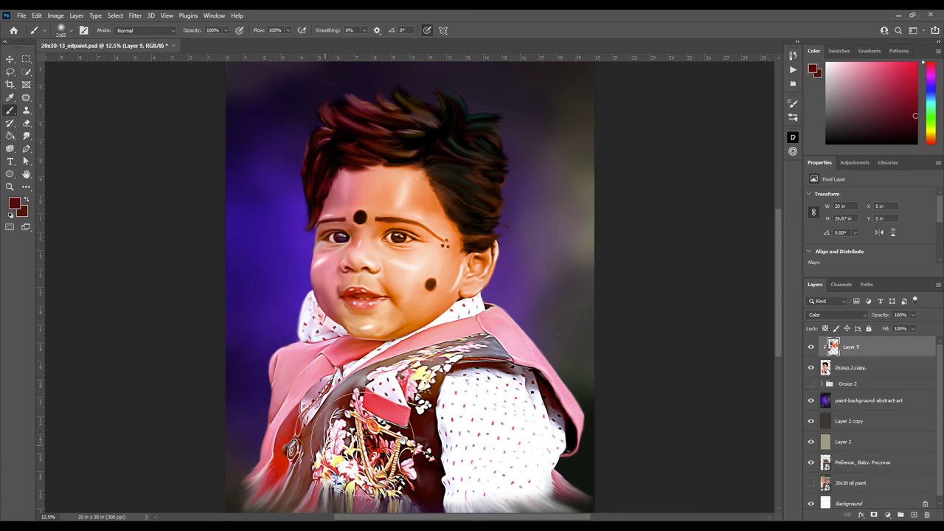
{"action": "left_click", "coordinate": [362, 446], "text": "alt"}
{"action": "left_click_drag", "start_coordinate": [516, 310], "coordinate": [558, 354]}
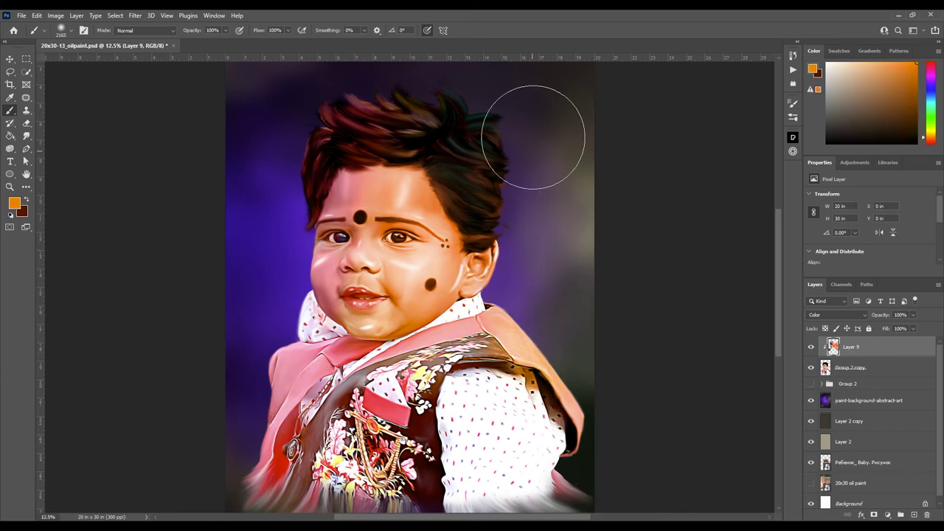
{"action": "key", "text": "ctrl+minus"}
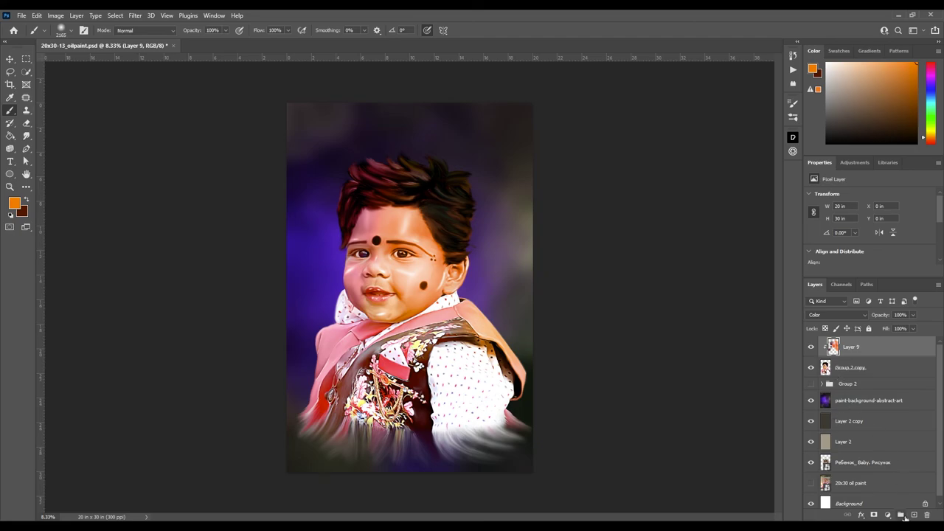
{"action": "left_click", "coordinate": [906, 518], "text": "ctrl"}
Try dark olive over the lower-left of the portrait, undo it, and add an empty layer.
{"action": "left_click", "coordinate": [309, 454], "text": "alt"}
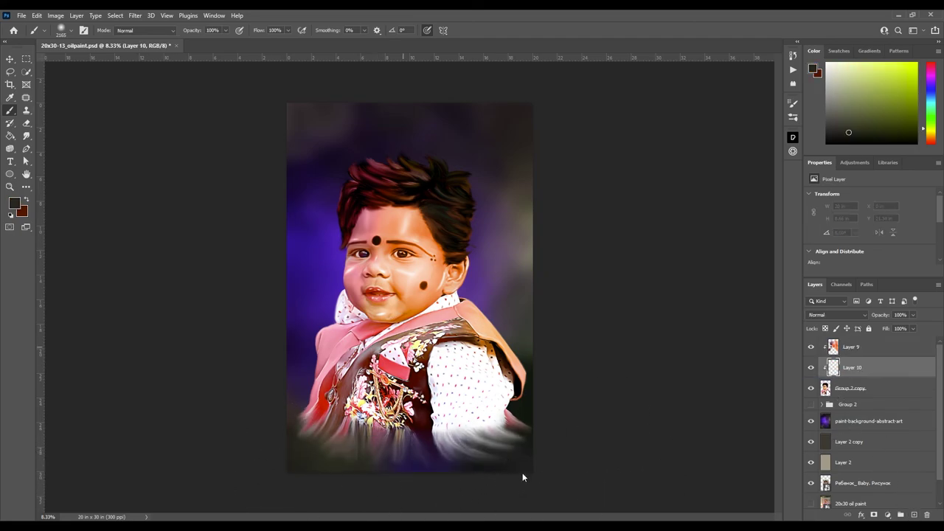
{"action": "left_click_drag", "start_coordinate": [425, 461], "coordinate": [369, 462]}
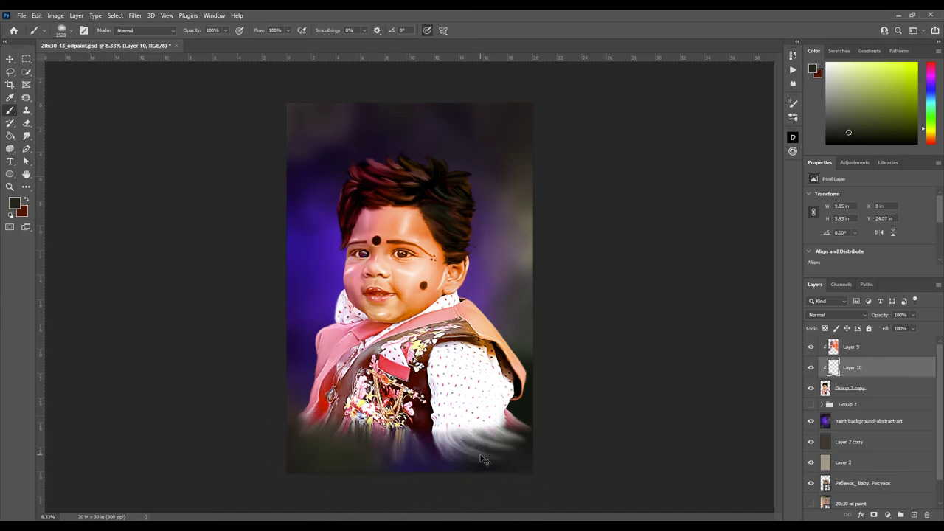
{"action": "key", "text": "ctrl+z"}
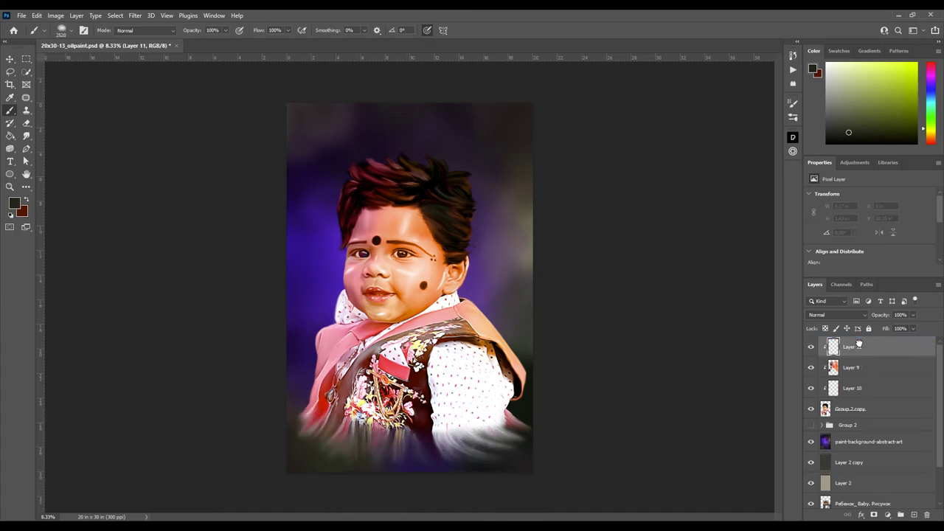
{"action": "key", "text": "ctrl+shift+alt+n"}
Test a bluer hue on the background layer, then restore it to purple.
{"action": "scroll", "coordinate": [836, 453], "scroll_direction": "down", "scroll_amount": 1}
{"action": "left_click", "coordinate": [856, 395]}
{"action": "key", "text": "i"}
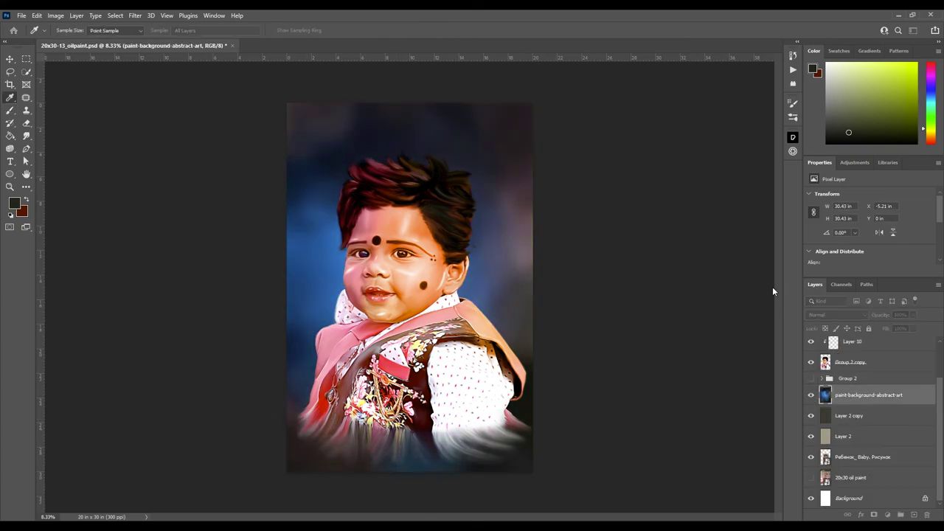
{"action": "key", "text": "ctrl+shift+z"}
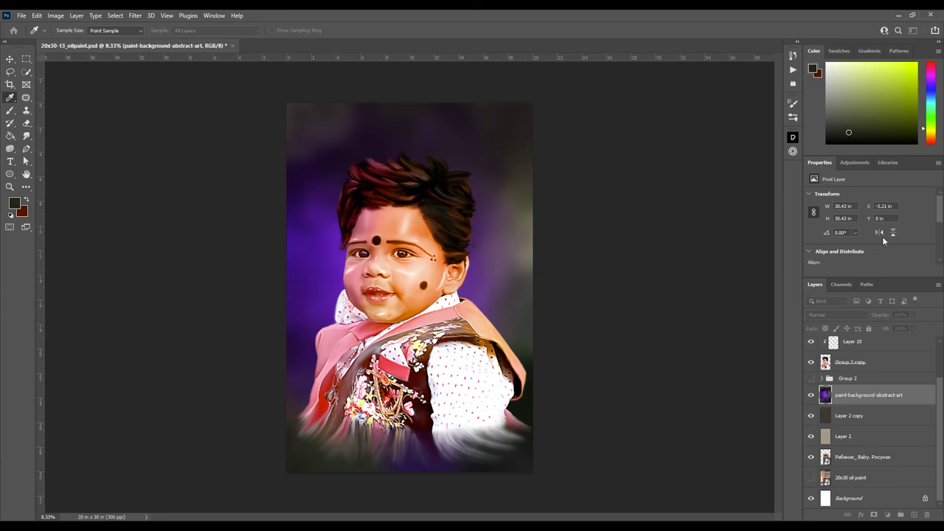
Add Layer 11 at the top and sample dark purple, brown and olive colours for the vignette.
{"action": "key", "text": "b"}
{"action": "left_click", "coordinate": [302, 420], "text": "alt"}
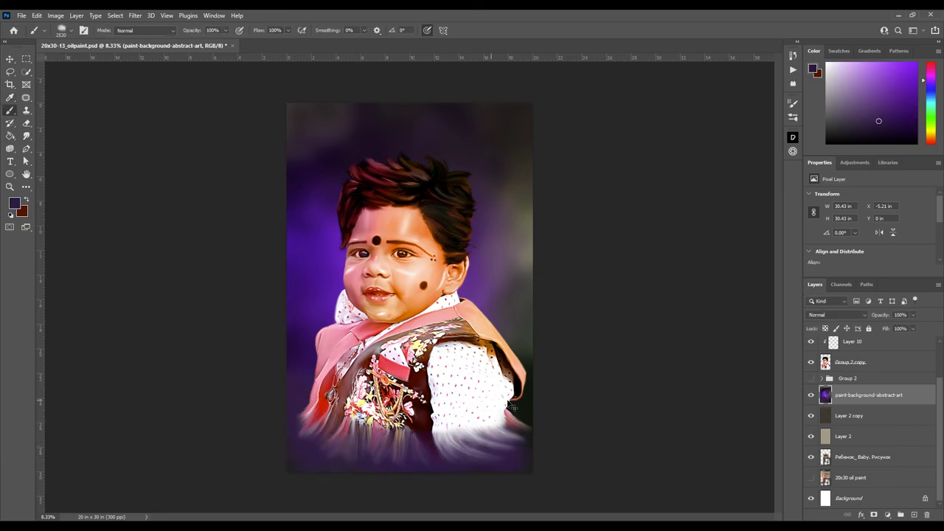
{"action": "left_click", "coordinate": [912, 515]}
{"action": "left_click", "coordinate": [530, 227], "text": "alt"}
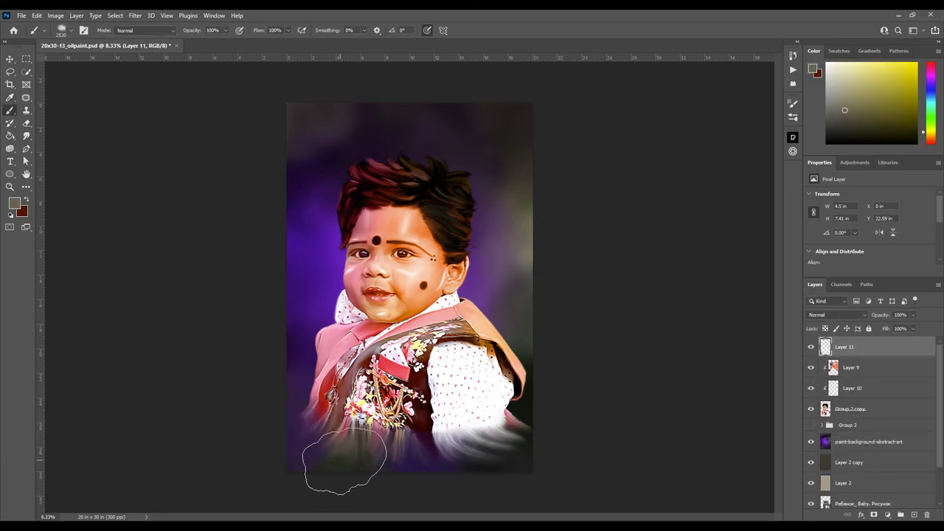
{"action": "left_click", "coordinate": [516, 446], "text": "alt"}
{"action": "left_click", "coordinate": [493, 451], "text": "alt"}
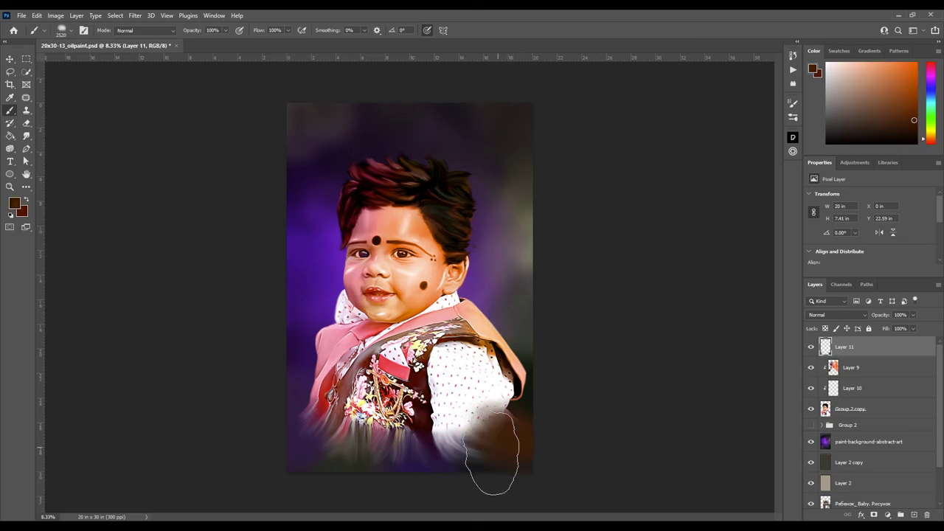
{"action": "left_click", "coordinate": [378, 452], "text": "alt"}
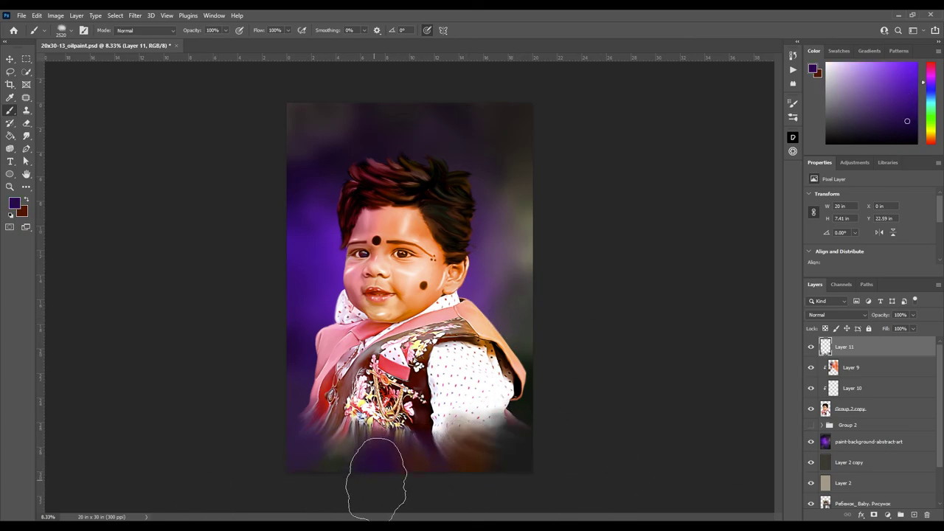
{"action": "left_click", "coordinate": [523, 442], "text": "alt"}
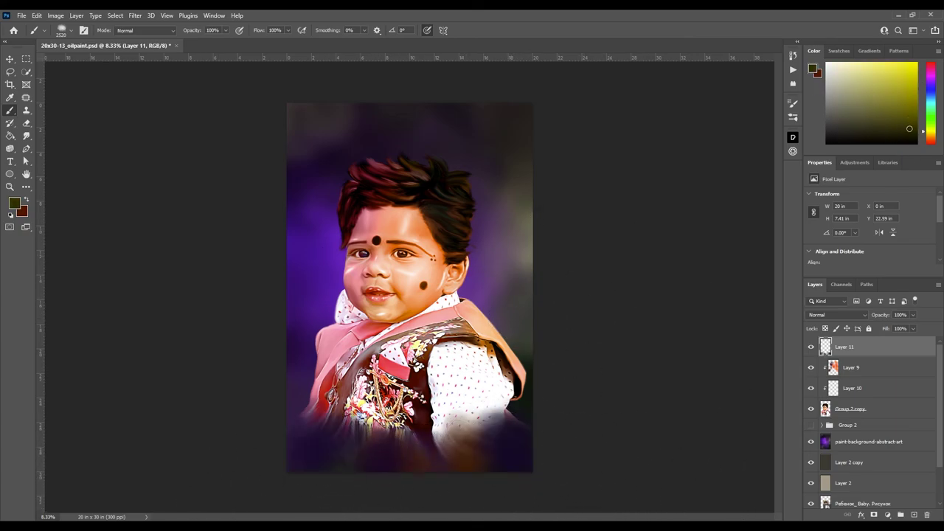
Darken the lower-right and bottom of the painting with dark olive and brown-orange strokes.
{"action": "mouse_move", "coordinate": [516, 435]}
{"action": "left_mouse_down"}
{"action": "mouse_move", "coordinate": [472, 465]}
{"action": "mouse_move", "coordinate": [339, 486]}
{"action": "left_mouse_up"}
{"action": "left_click", "coordinate": [930, 138]}
{"action": "left_click_drag", "start_coordinate": [421, 449], "coordinate": [398, 471]}
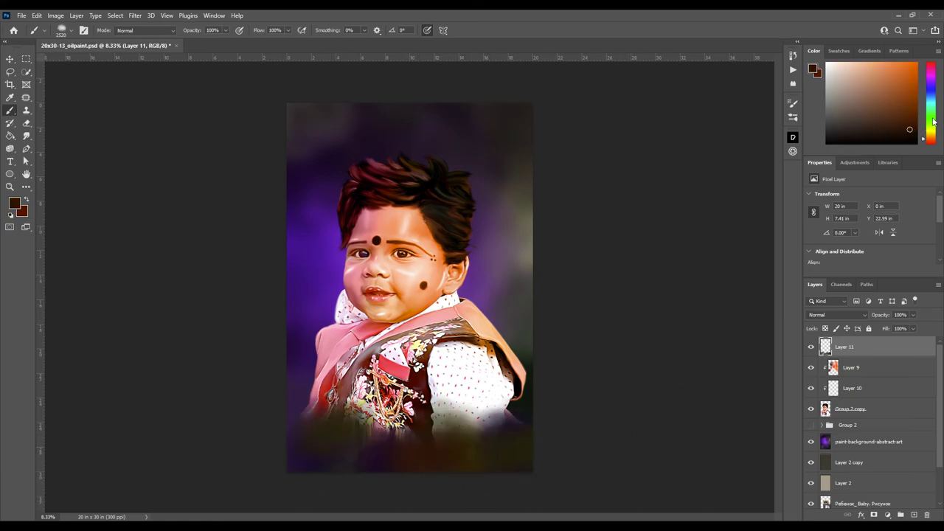
{"action": "left_click", "coordinate": [933, 122]}
{"action": "key", "text": "e"}
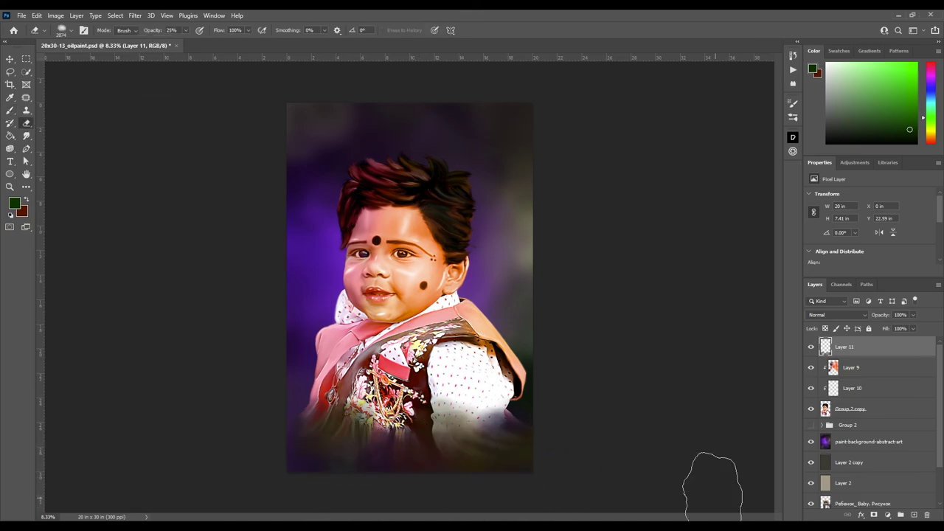
Add Layer 12 beneath the figure and paint an orange-to-yellow glow around the child's head.
{"action": "left_click", "coordinate": [855, 425]}
{"action": "key", "text": "ctrl+shift+alt+n"}
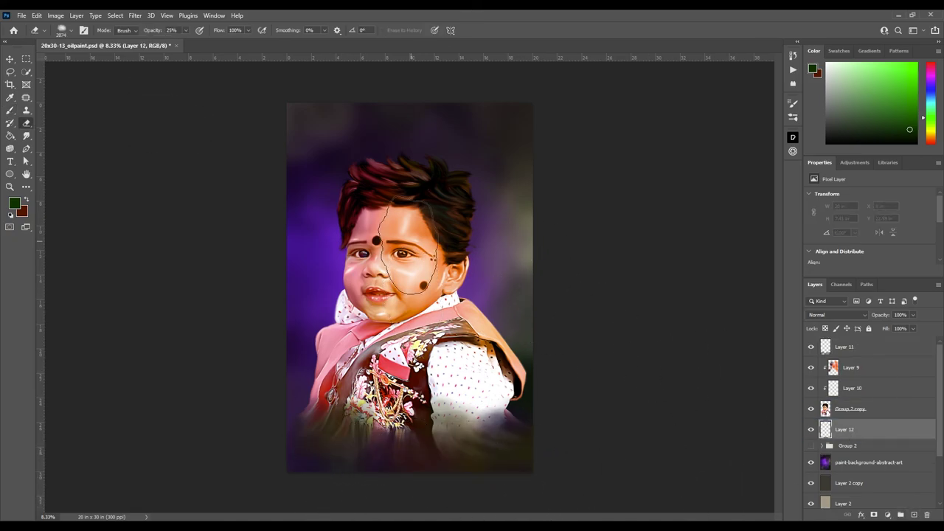
{"action": "key", "text": "b"}
{"action": "left_click", "coordinate": [509, 347], "text": "alt"}
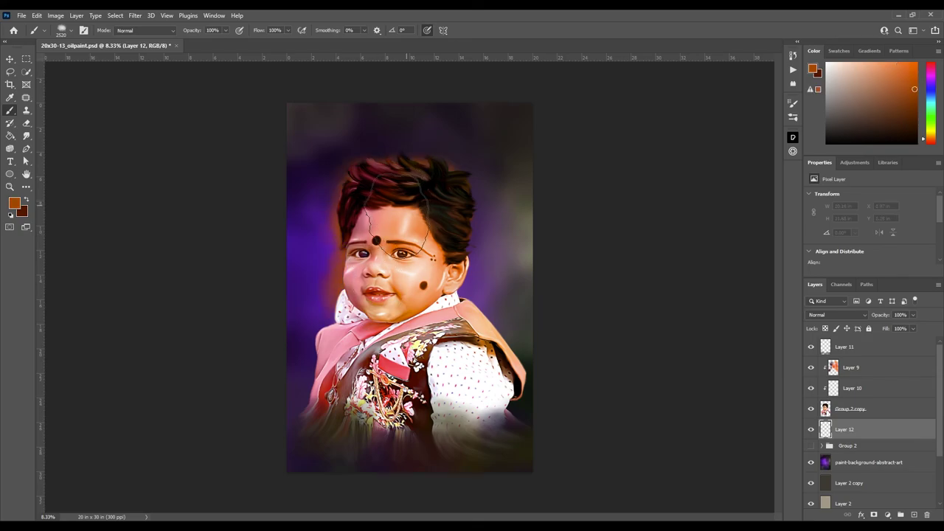
{"action": "left_click_drag", "start_coordinate": [328, 258], "coordinate": [472, 191]}
{"action": "left_click_drag", "start_coordinate": [937, 142], "coordinate": [930, 133]}
{"action": "left_click_drag", "start_coordinate": [389, 168], "coordinate": [339, 295]}
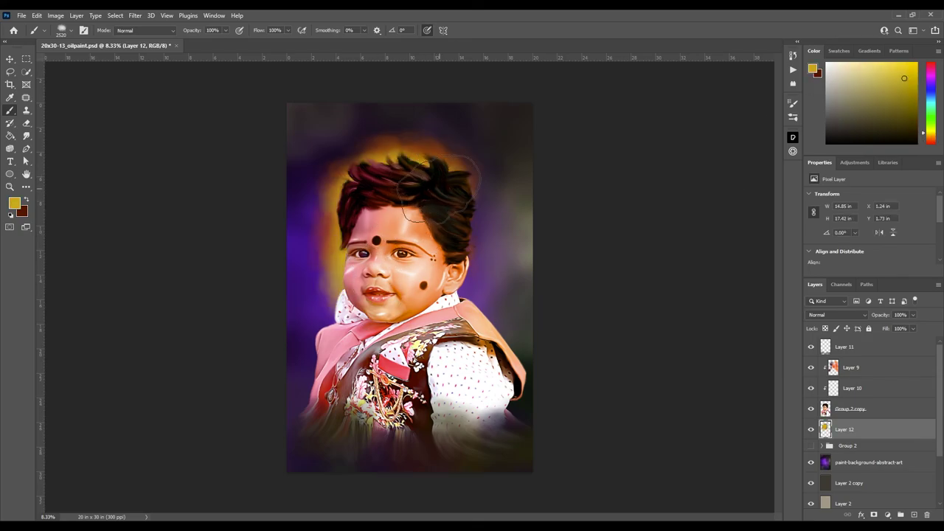
{"action": "left_click_drag", "start_coordinate": [443, 170], "coordinate": [435, 302]}
{"action": "left_click_drag", "start_coordinate": [931, 133], "coordinate": [931, 127]}
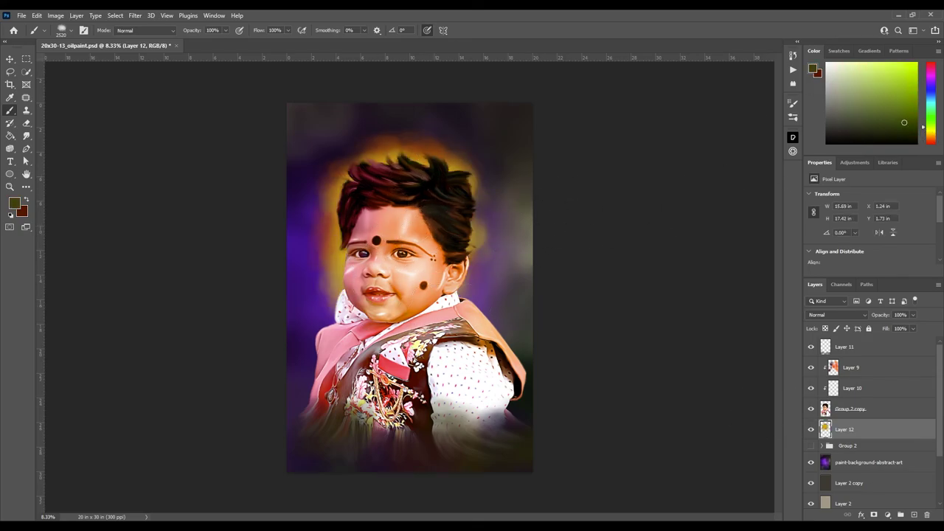
Add another empty layer, Layer 14, and move it below Layer 12.
{"action": "key", "text": "ctrl+shift+alt+n"}
{"action": "left_click", "coordinate": [931, 81]}
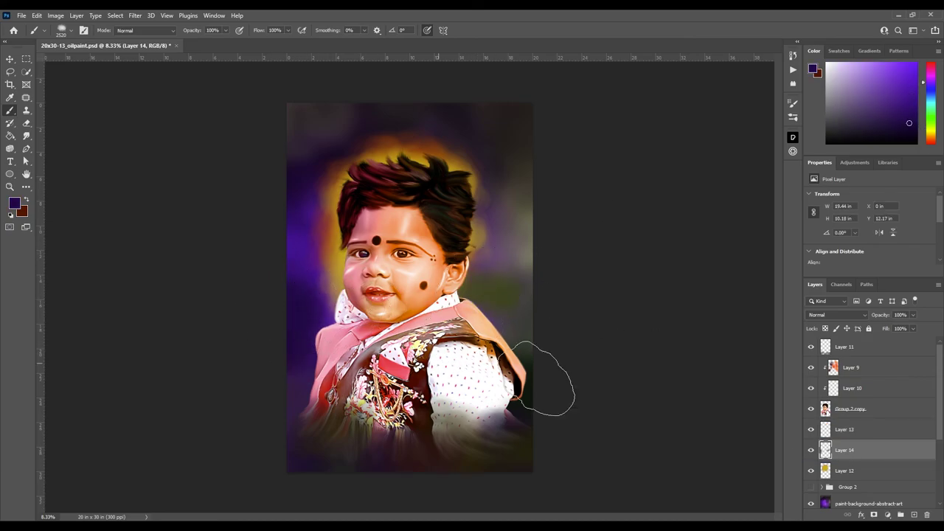
{"action": "left_click_drag", "start_coordinate": [845, 450], "coordinate": [864, 477]}
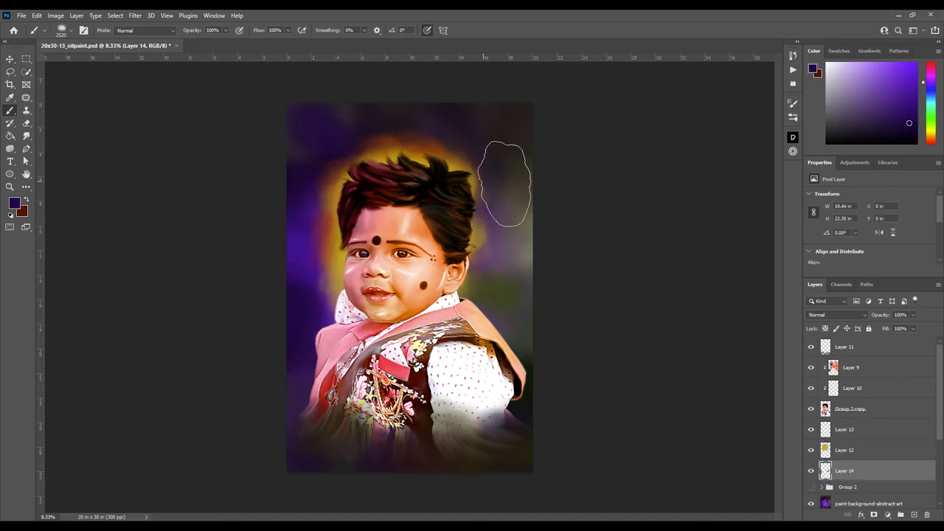
{"action": "left_click", "coordinate": [489, 284], "text": "alt"}
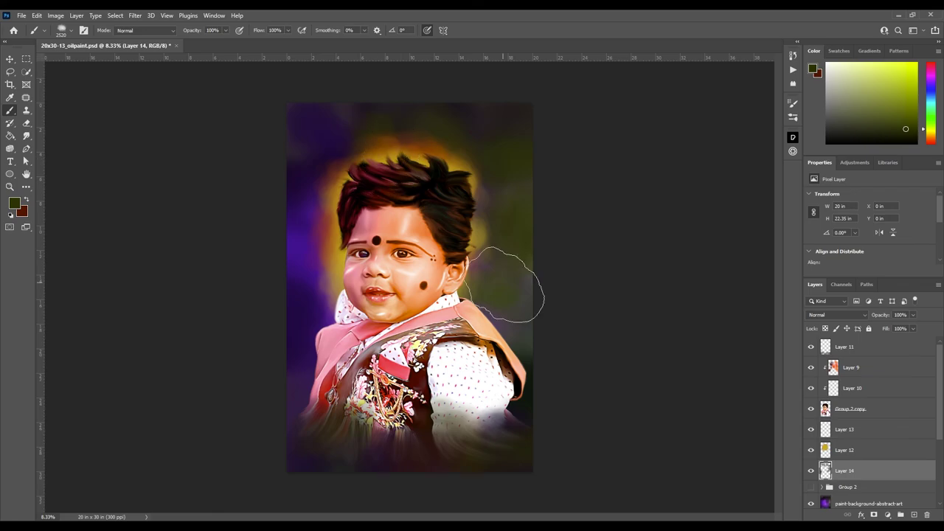
Smudge the bottom edge of the figure on Group 2 copy with a large brush.
{"action": "left_click", "coordinate": [815, 410]}
{"action": "key", "text": "r"}
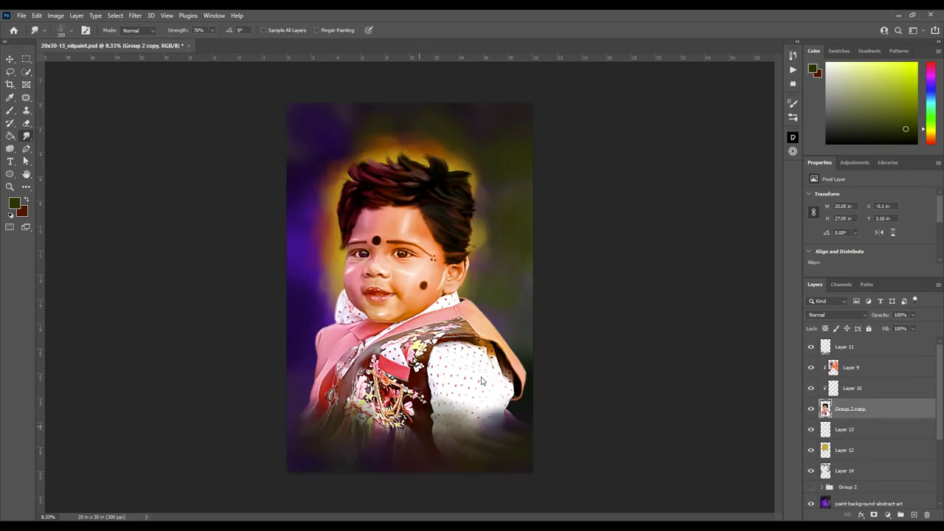
{"action": "key", "text": "bracketright"}
{"action": "key", "text": "bracketright"}
{"action": "key", "text": "bracketright"}
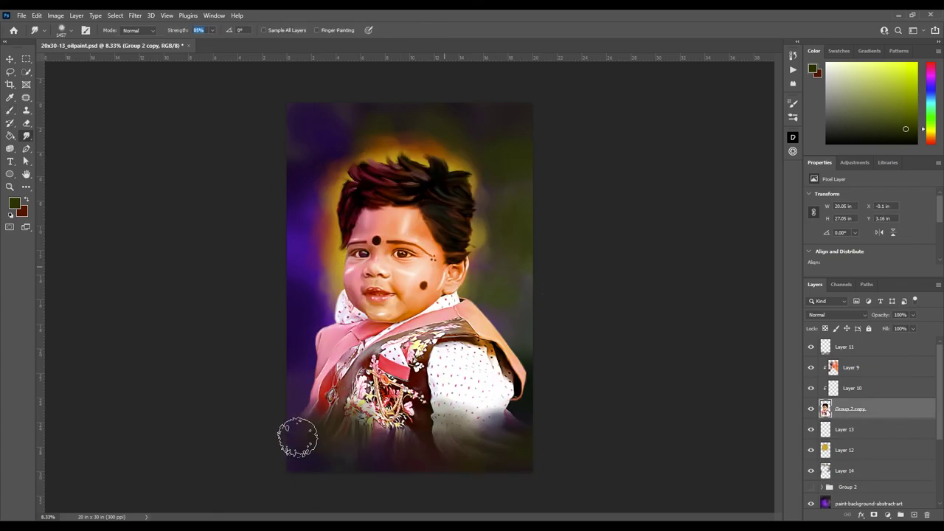
{"action": "mouse_move", "coordinate": [478, 467]}
{"action": "left_mouse_down"}
{"action": "mouse_move", "coordinate": [512, 444]}
{"action": "mouse_move", "coordinate": [305, 434]}
{"action": "mouse_move", "coordinate": [299, 455]}
{"action": "mouse_move", "coordinate": [495, 460]}
{"action": "left_mouse_up"}
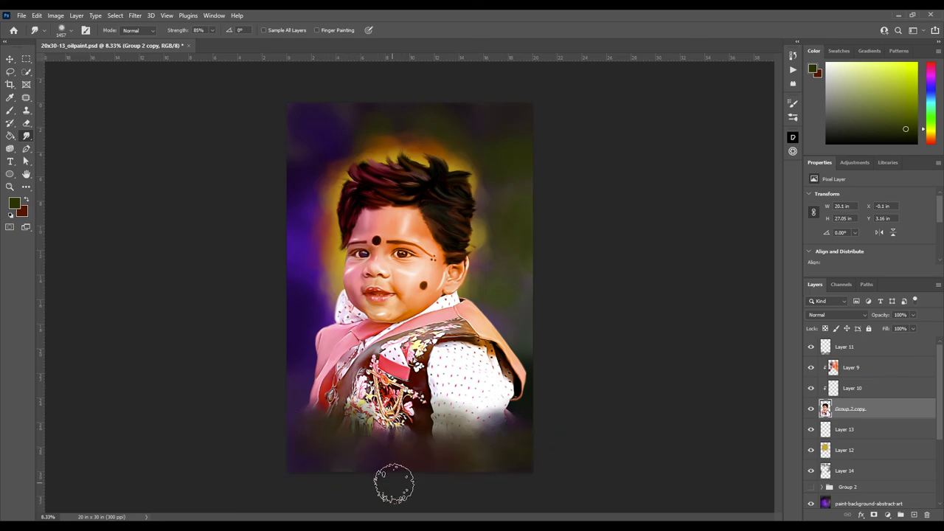
On Layer 11, paint gold and dark brown strokes along the bottom of the canvas.
{"action": "left_click", "coordinate": [844, 347]}
{"action": "key", "text": "b"}
{"action": "left_click", "coordinate": [318, 254], "text": "alt"}
{"action": "left_click_drag", "start_coordinate": [302, 443], "coordinate": [472, 447]}
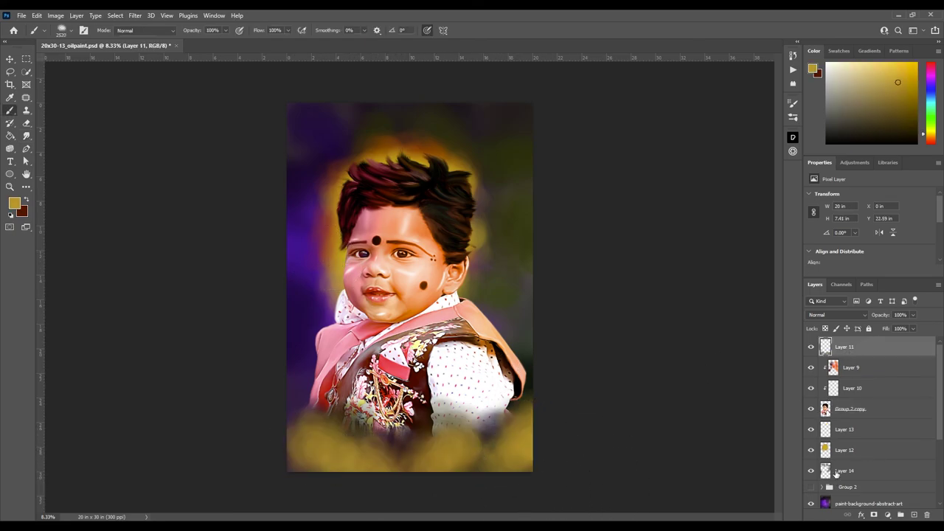
{"action": "left_click", "coordinate": [931, 137]}
{"action": "left_click", "coordinate": [913, 119]}
{"action": "left_click_drag", "start_coordinate": [358, 474], "coordinate": [373, 483]}
Paint dark purple across the bottom and over the olive at the bottom-left corner.
{"action": "left_click", "coordinate": [412, 439], "text": "alt"}
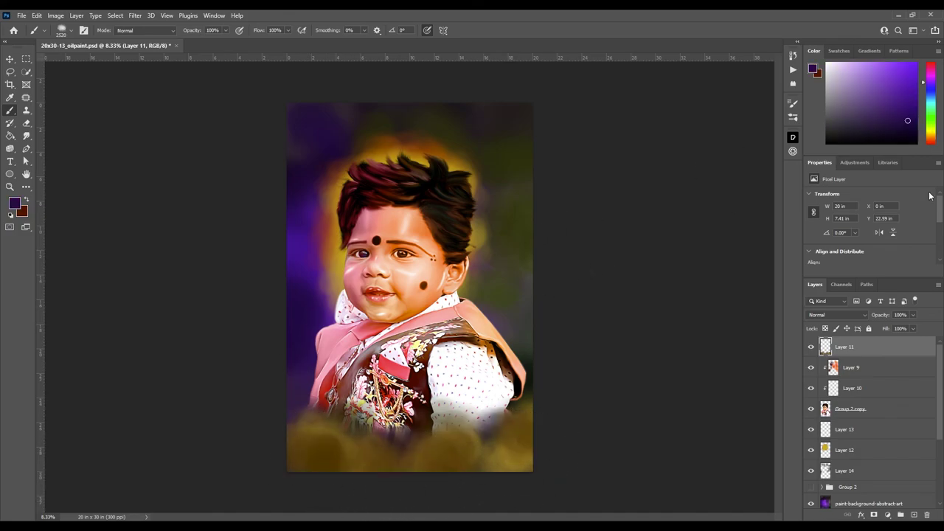
{"action": "mouse_move", "coordinate": [523, 417]}
{"action": "left_mouse_down"}
{"action": "mouse_move", "coordinate": [442, 468]}
{"action": "mouse_move", "coordinate": [456, 476]}
{"action": "mouse_move", "coordinate": [317, 439]}
{"action": "left_mouse_up"}
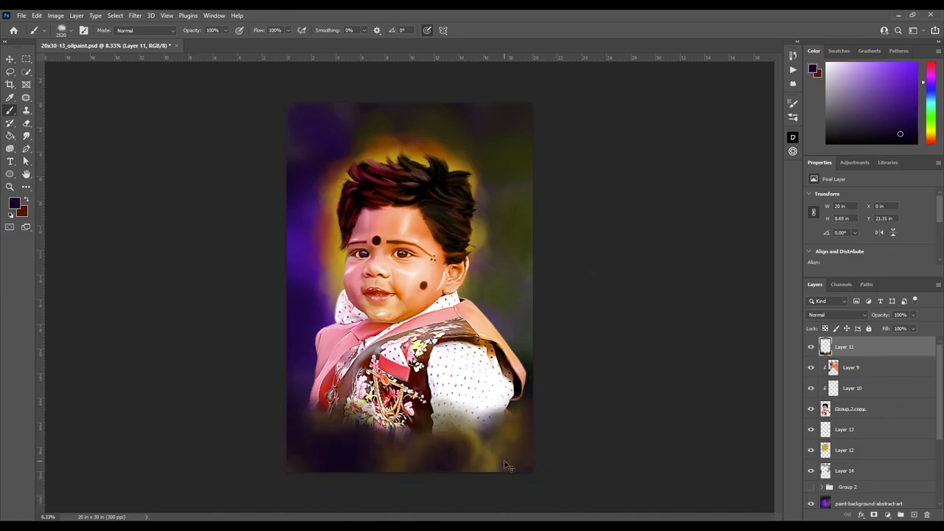
{"action": "left_click", "coordinate": [291, 483], "text": "alt"}
{"action": "left_click", "coordinate": [516, 454], "text": "alt"}
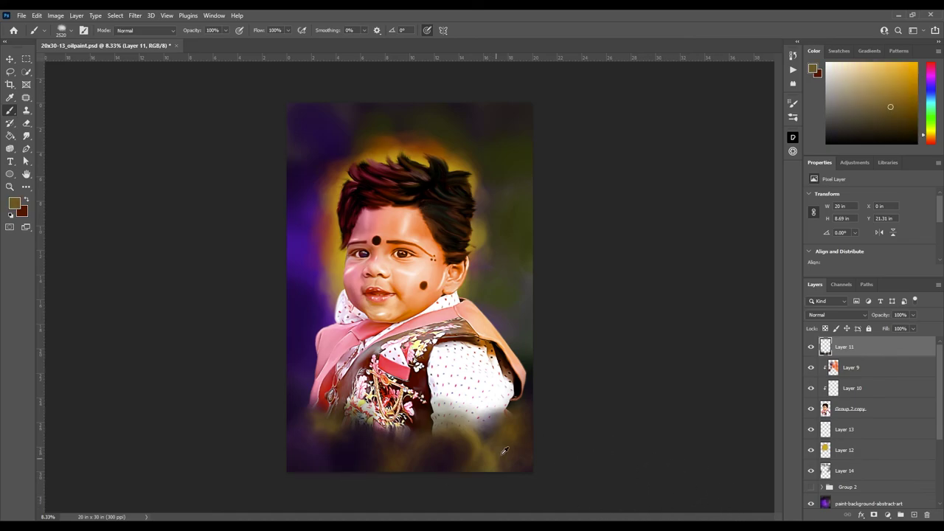
{"action": "left_click", "coordinate": [330, 454], "text": "alt"}
{"action": "left_click_drag", "start_coordinate": [330, 454], "coordinate": [402, 439]}
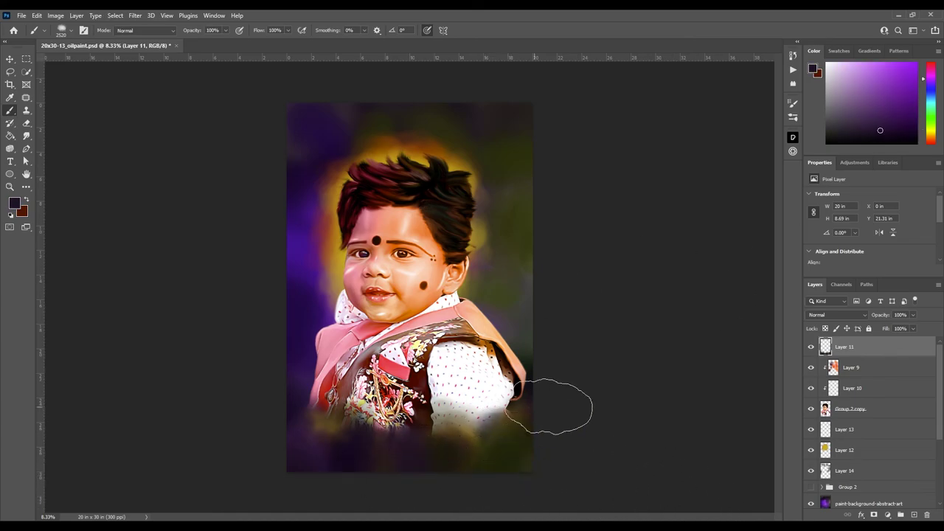
Smudge the gold, brown and purple strokes together along the bottom edge.
{"action": "left_click", "coordinate": [524, 241], "text": "alt"}
{"action": "left_click", "coordinate": [502, 163], "text": "alt"}
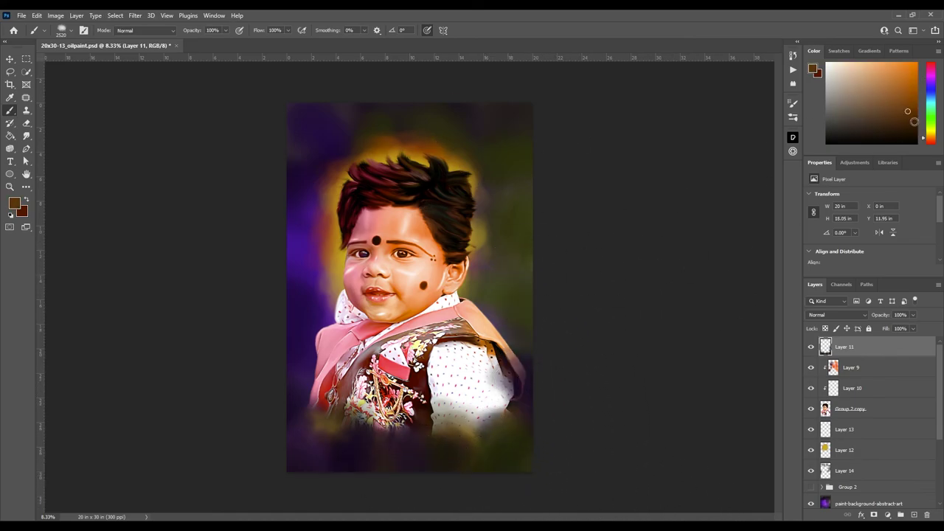
{"action": "key", "text": "r"}
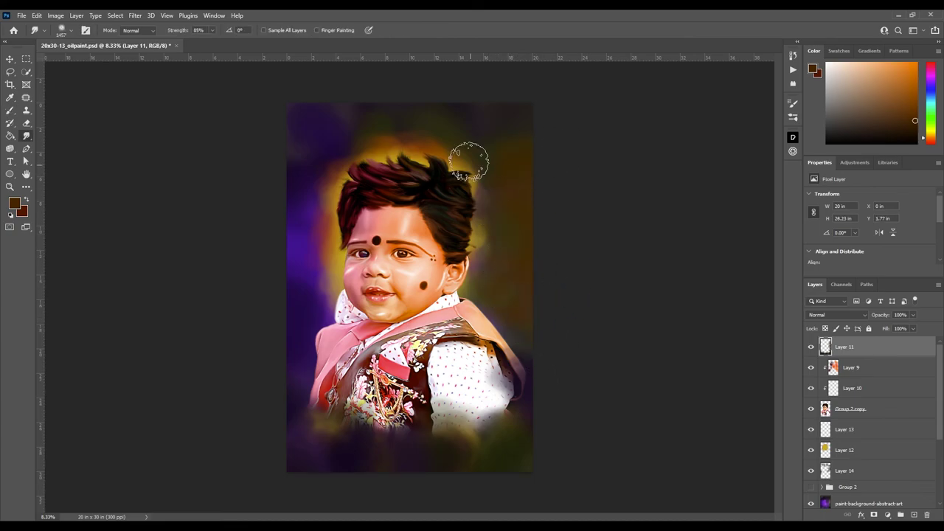
{"action": "left_click_drag", "start_coordinate": [476, 447], "coordinate": [316, 421]}
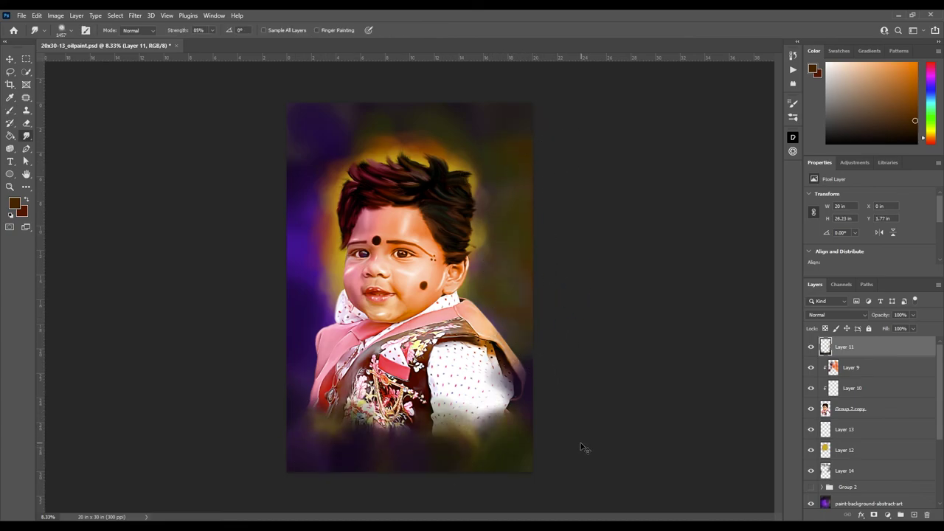
{"action": "left_click", "coordinate": [835, 448]}
Shift the head glow's hue toward orange-red with Hue/Saturation.
{"action": "key", "text": "ctrl+u"}
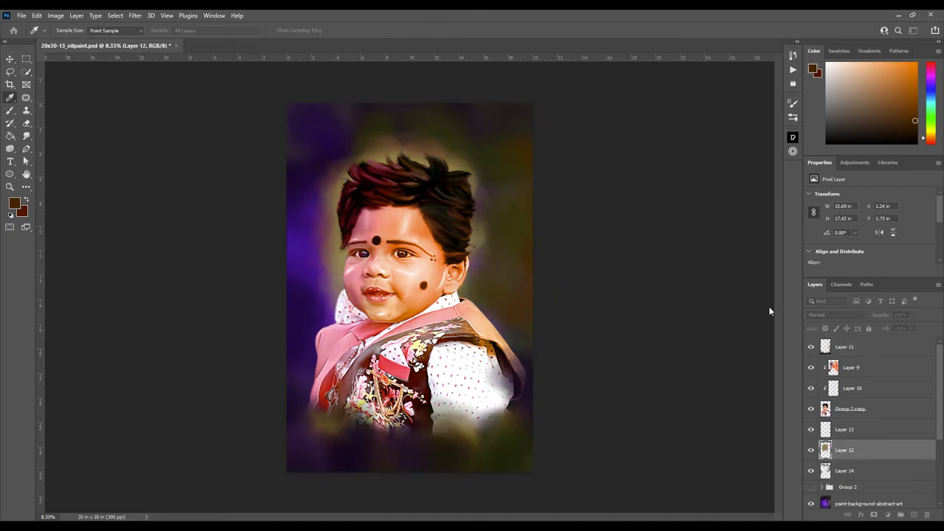
{"action": "key", "text": "Return"}
{"action": "key", "text": "ctrl+plus"}
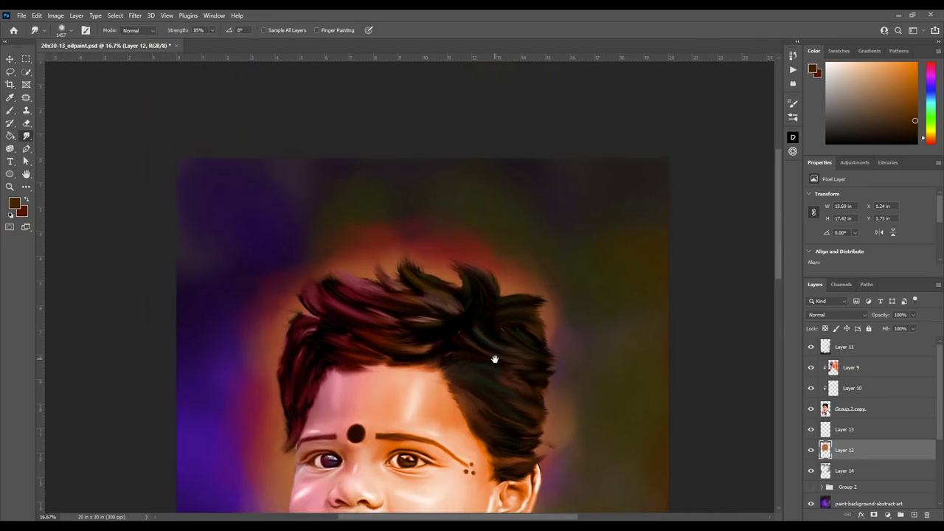
Zoom in closely on the hair edge of the Group 2 copy layer.
{"action": "left_click", "coordinate": [495, 358], "text": "ctrl"}
{"action": "key", "text": "e"}
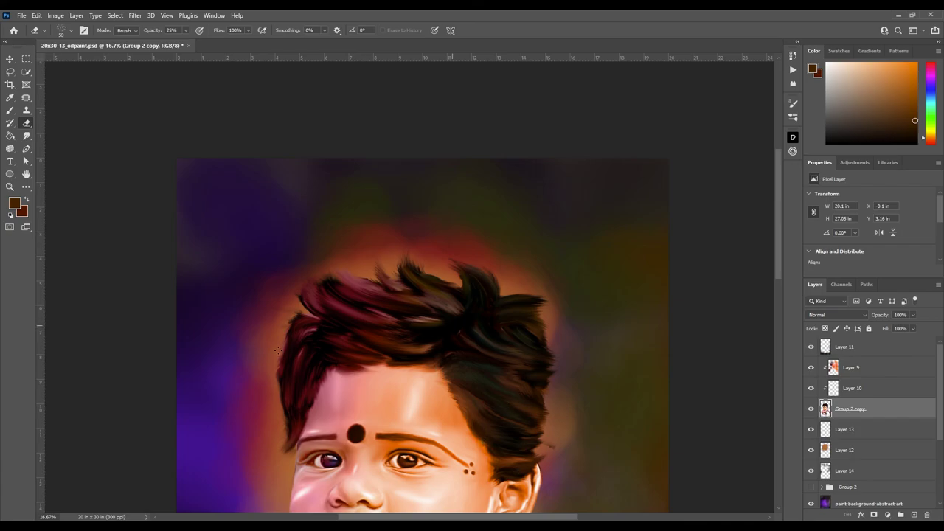
{"action": "key", "text": "ctrl+plus"}
{"action": "scroll", "coordinate": [317, 295], "scroll_direction": "left", "scroll_amount": 3}
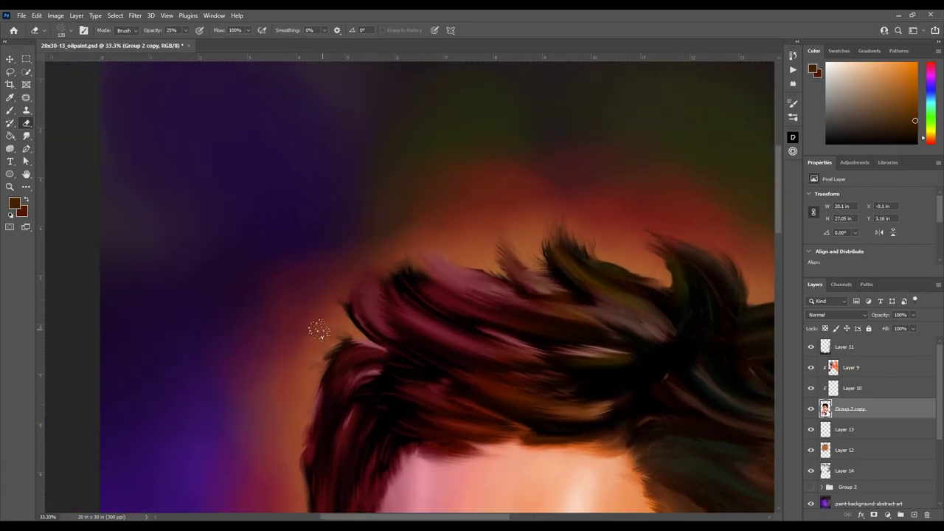
{"action": "key", "text": "r"}
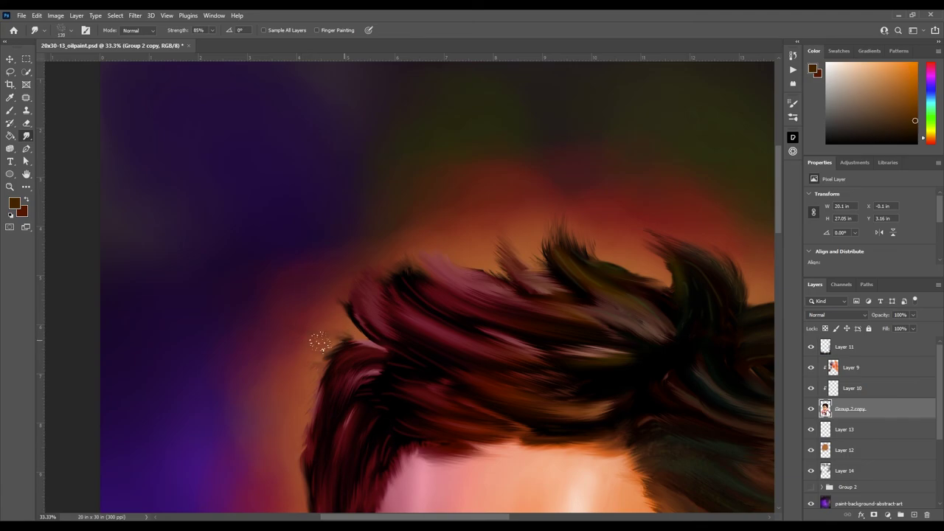
{"action": "key", "text": "ctrl+plus"}
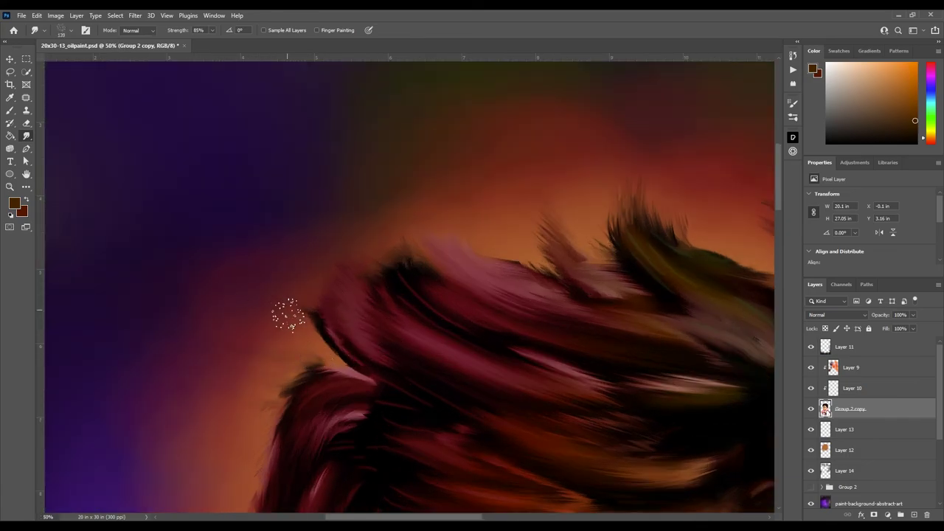
{"action": "scroll", "coordinate": [295, 325], "scroll_direction": "down", "scroll_amount": 2}
{"action": "scroll", "coordinate": [295, 324], "scroll_direction": "left", "scroll_amount": 1}
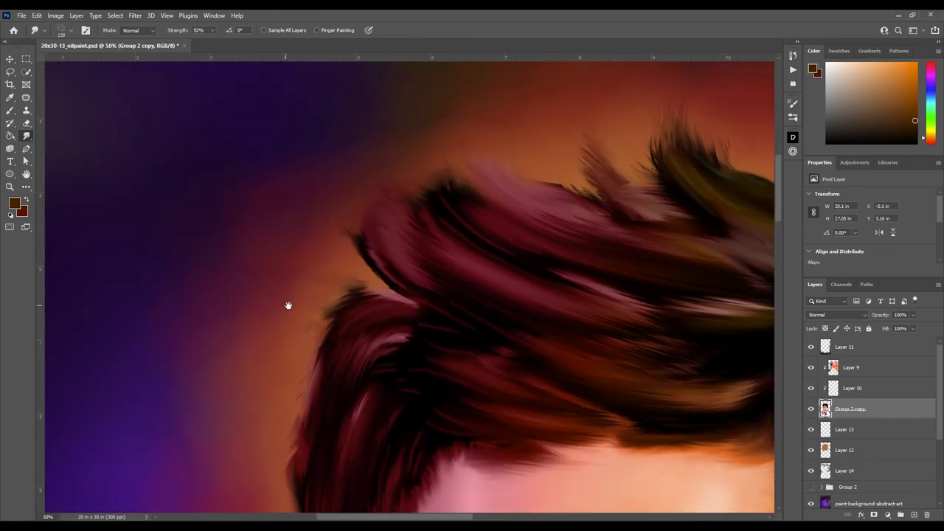
Feather the stray hair strands along the edge and top into the background, then view the whole portrait.
{"action": "key", "text": "e"}
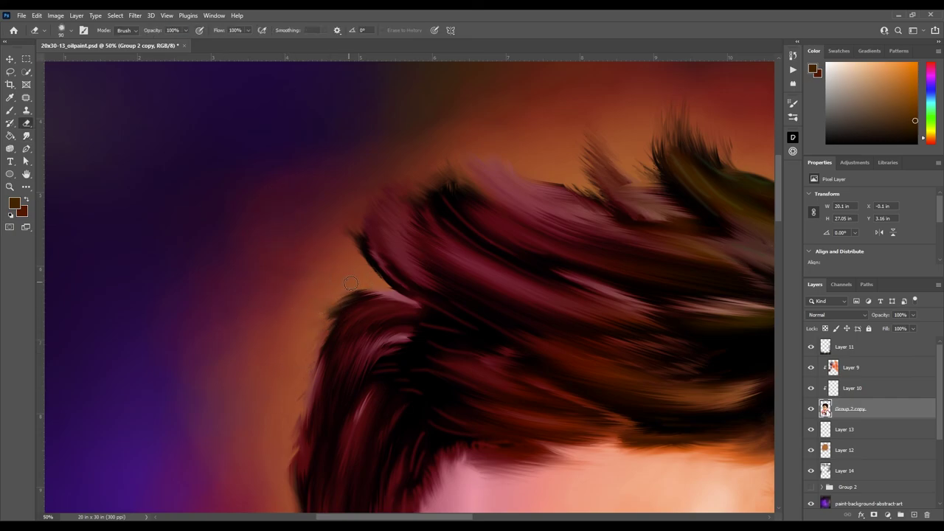
{"action": "left_click_drag", "start_coordinate": [290, 409], "coordinate": [339, 336]}
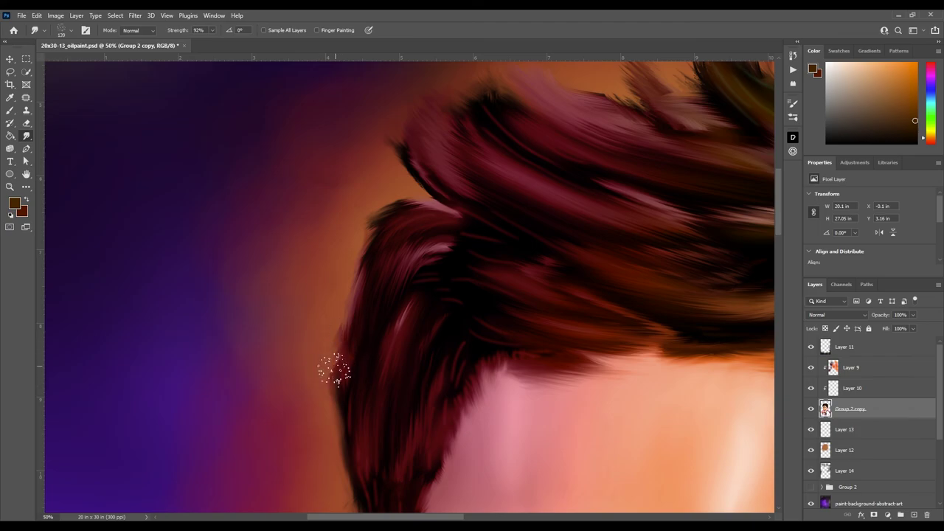
{"action": "mouse_move", "coordinate": [335, 369]}
{"action": "left_mouse_down"}
{"action": "mouse_move", "coordinate": [440, 257]}
{"action": "mouse_move", "coordinate": [285, 280]}
{"action": "mouse_move", "coordinate": [299, 262]}
{"action": "left_mouse_up"}
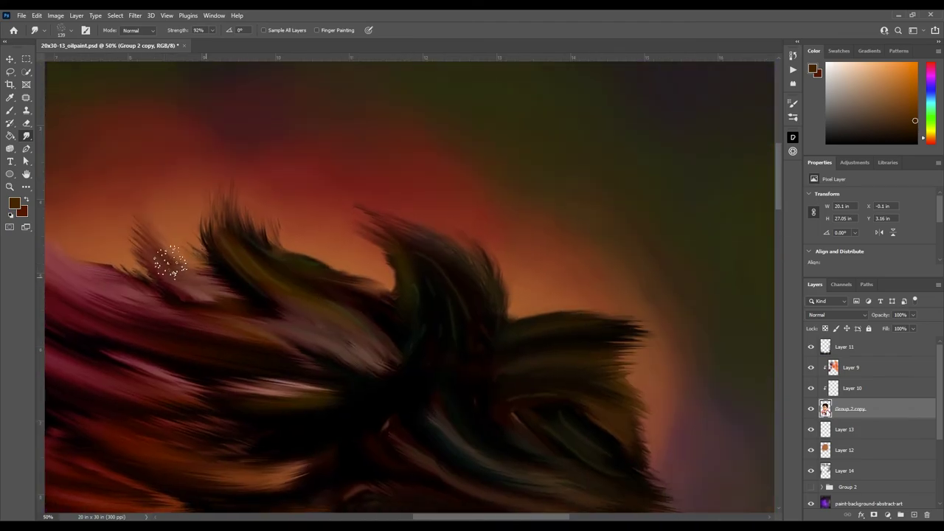
{"action": "scroll", "coordinate": [431, 264], "scroll_direction": "down", "scroll_amount": 6}
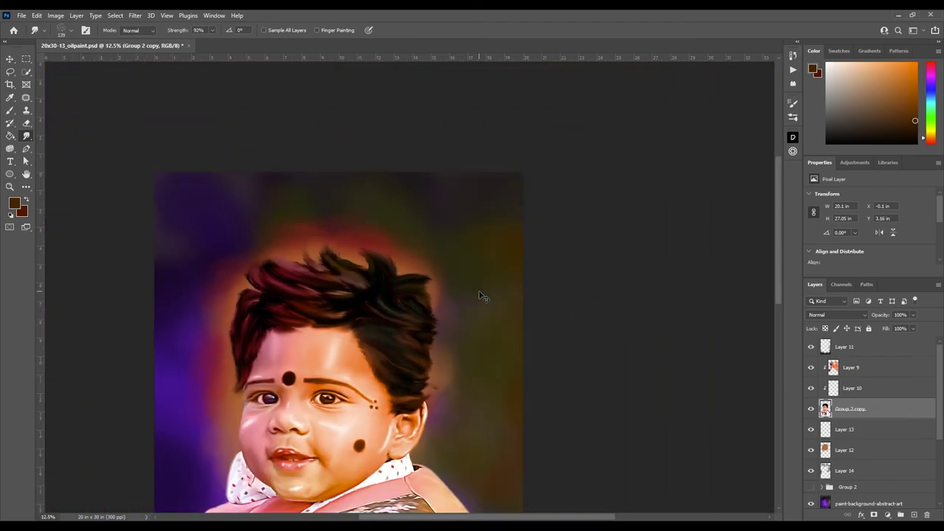
{"action": "key", "text": "v"}
{"action": "key", "text": "i"}
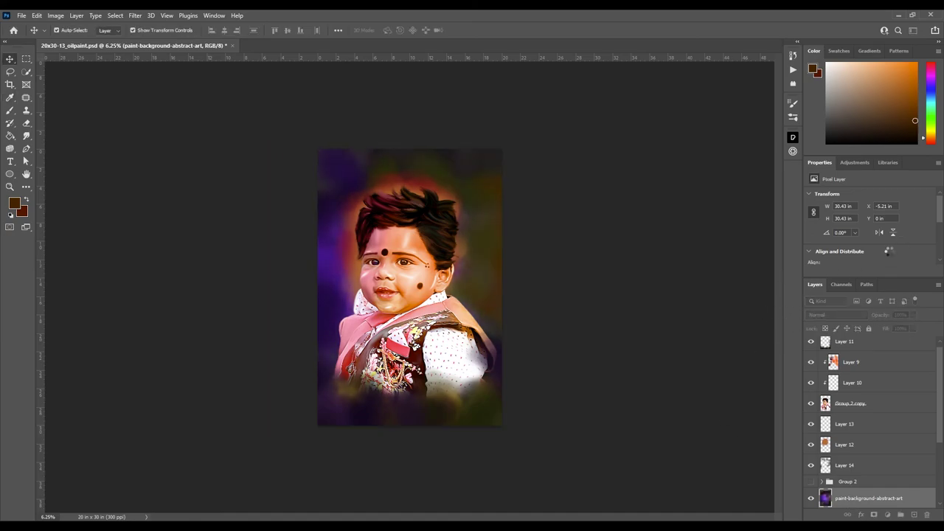
Move Layer 14 beneath Group 2 and lower its opacity.
{"action": "left_click", "coordinate": [398, 265], "text": "ctrl"}
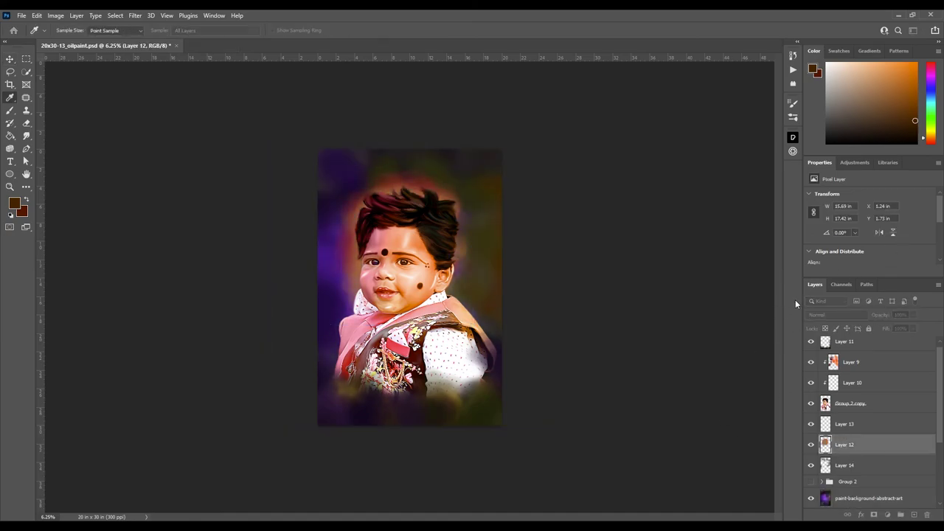
{"action": "key", "text": "alt+bracketleft"}
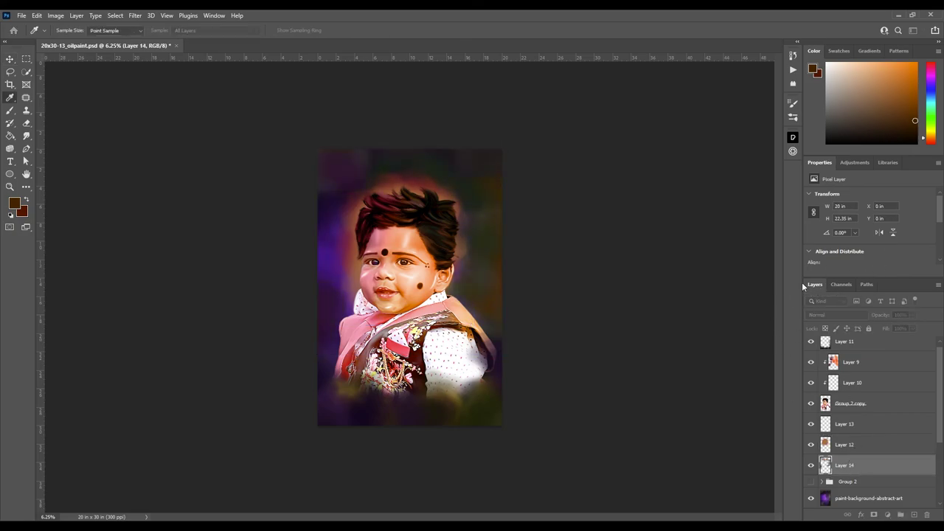
{"action": "key", "text": "v"}
{"action": "key", "text": "ctrl+bracketleft"}
{"action": "key", "text": "3"}
{"action": "key", "text": "9"}
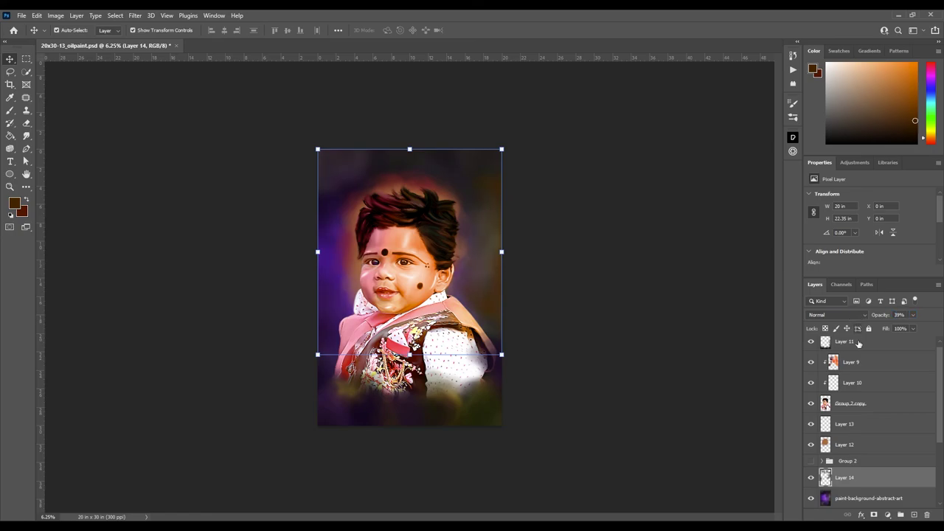
Reselect Layer 12 and Layer 11, then save the painting.
{"action": "key", "text": "alt+bracketright"}
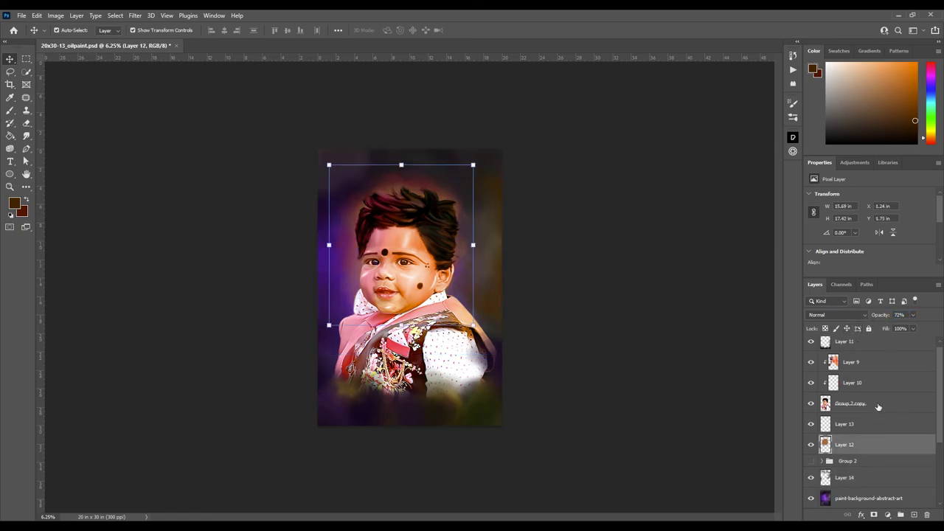
{"action": "left_click", "coordinate": [859, 342]}
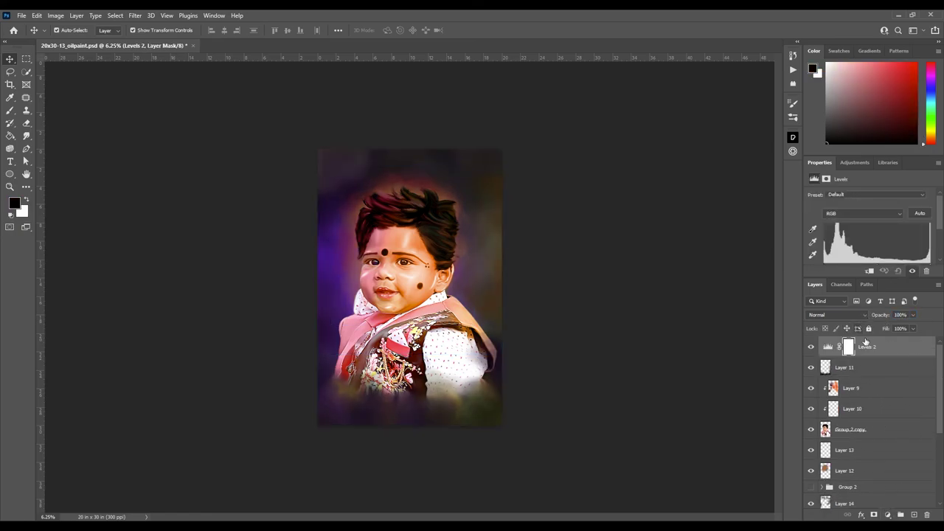
{"action": "key", "text": "ctrl+s"}
{"action": "key", "text": "ctrl+equal"}
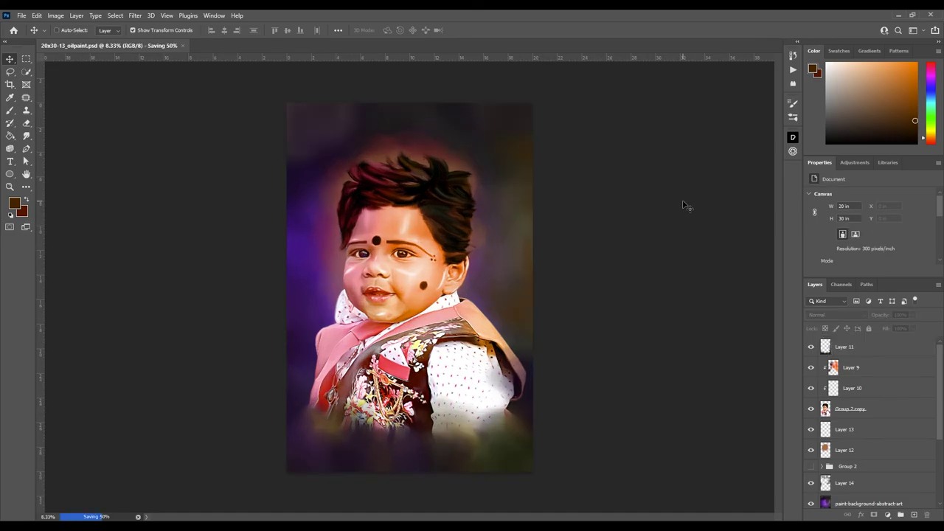
Stamp all visible layers into a new merged Layer 15 at the top of the stack.
{"action": "key", "text": "ctrl+shift+alt+e"}
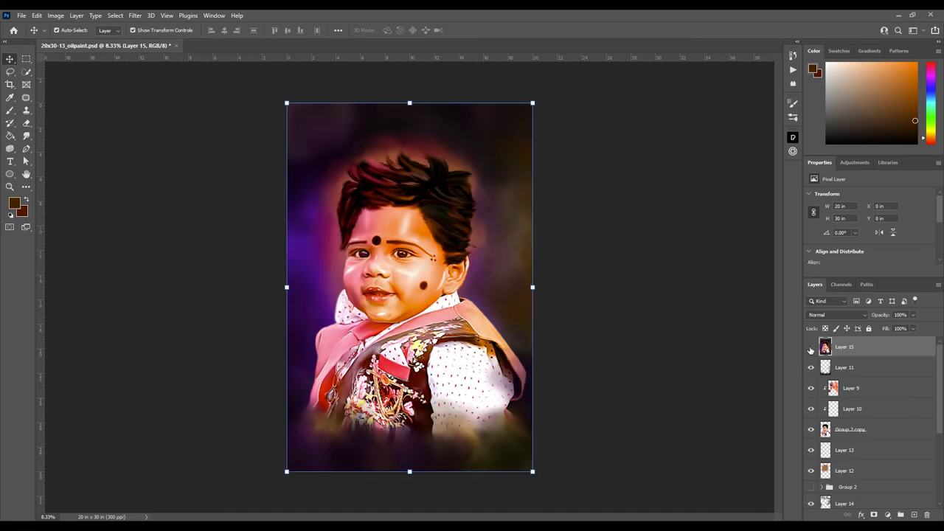
Patch away a stray hair strand near the baby's right ear and save.
{"action": "scroll", "coordinate": [471, 251], "scroll_direction": "up", "scroll_amount": 3}
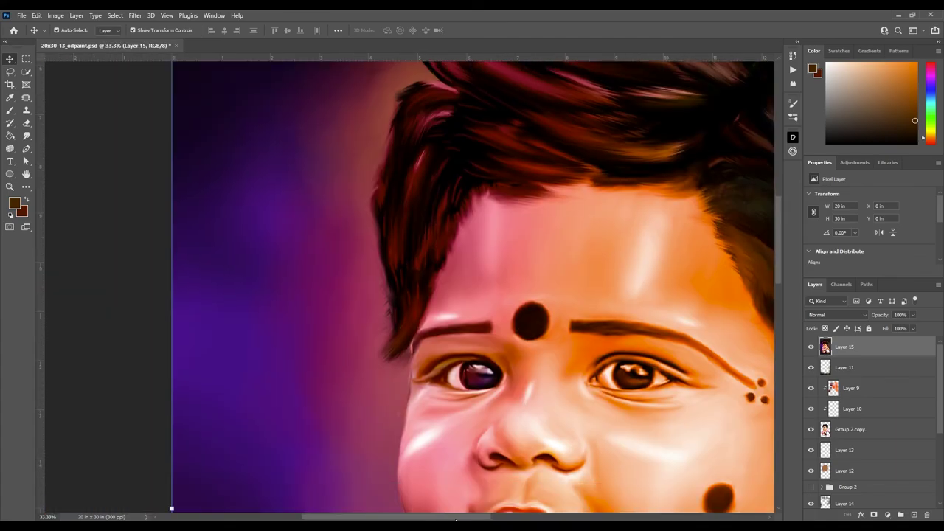
{"action": "scroll", "coordinate": [379, 361], "scroll_direction": "up", "scroll_amount": 1}
{"action": "key", "text": "s"}
{"action": "key", "text": "j"}
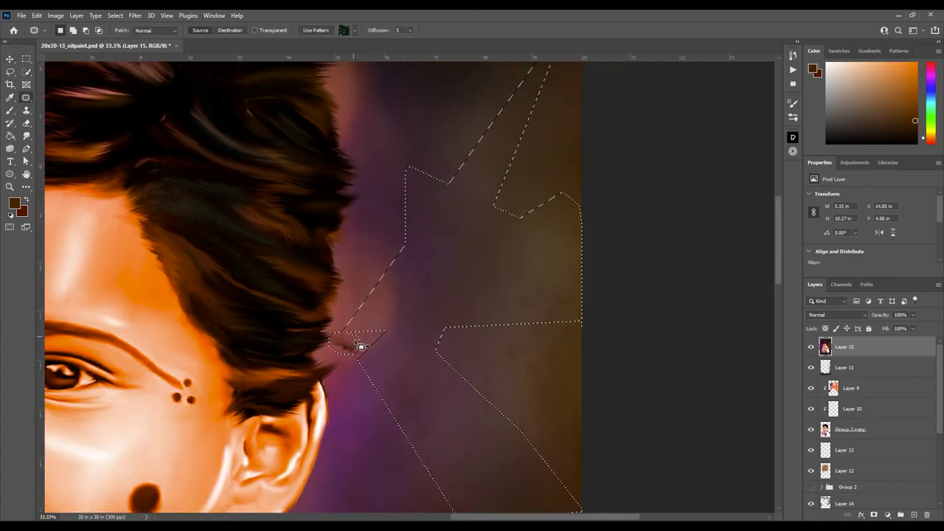
{"action": "left_click_drag", "start_coordinate": [345, 339], "coordinate": [351, 349]}
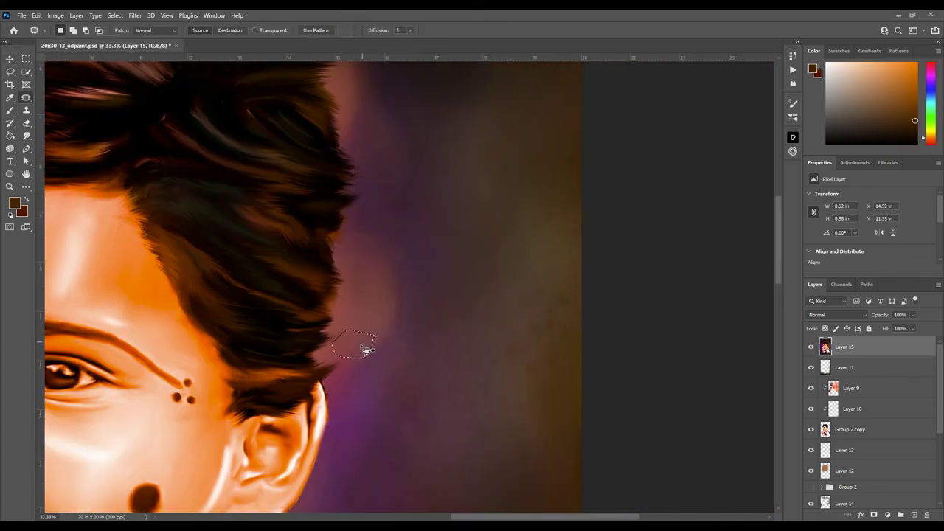
{"action": "scroll", "coordinate": [409, 383], "scroll_direction": "left", "scroll_amount": 5}
{"action": "scroll", "coordinate": [415, 462], "scroll_direction": "left", "scroll_amount": 1}
{"action": "key", "text": "r"}
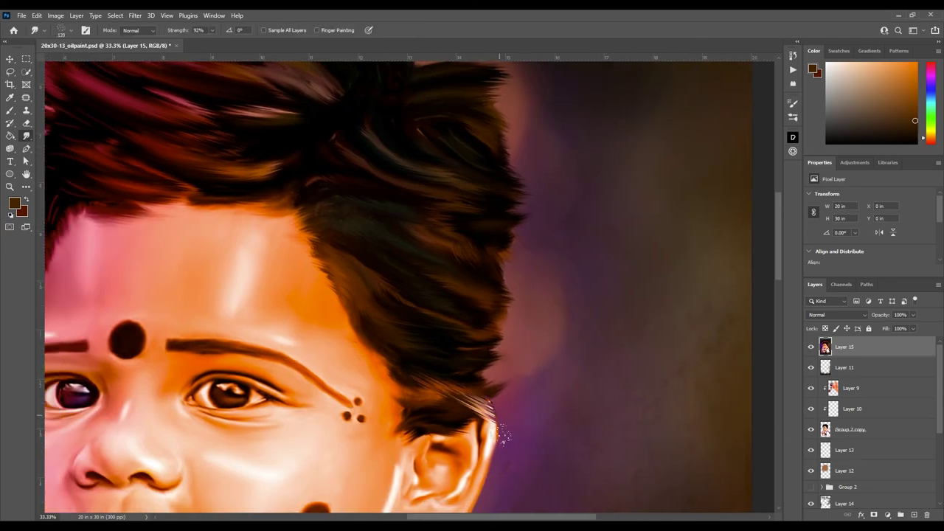
{"action": "key", "text": "ctrl+s"}
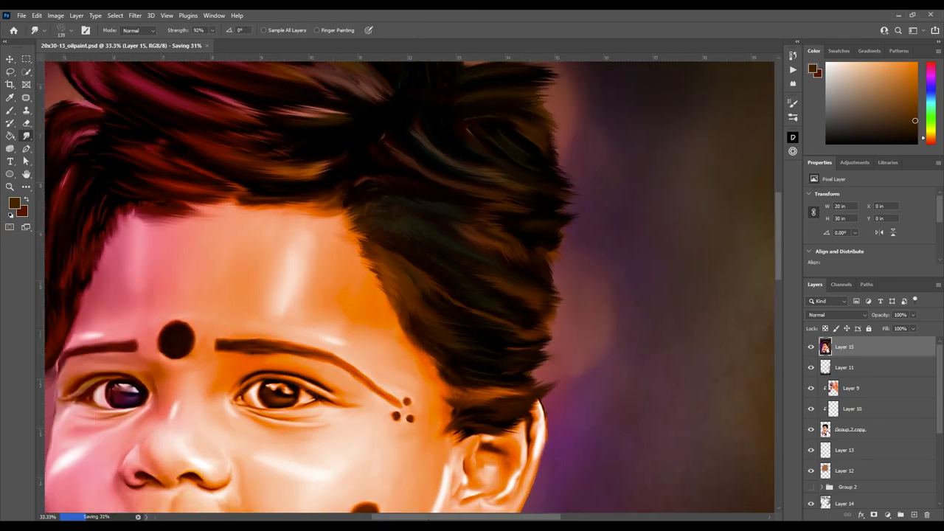
Smudge the hair edge beside the ear on Layer 15 and save again.
{"action": "scroll", "coordinate": [411, 418], "scroll_direction": "left", "scroll_amount": 10}
{"action": "key", "text": "j"}
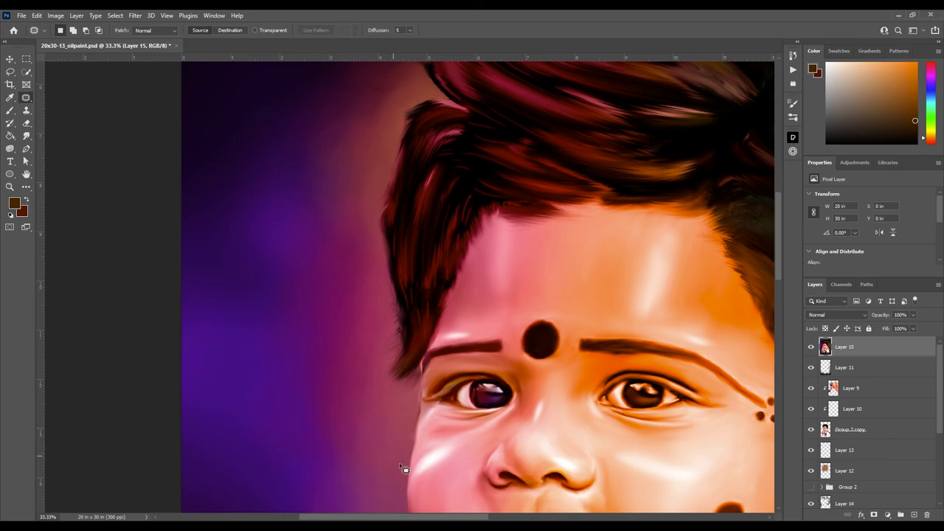
{"action": "scroll", "coordinate": [399, 462], "scroll_direction": "down", "scroll_amount": 3}
{"action": "scroll", "coordinate": [487, 483], "scroll_direction": "right", "scroll_amount": 10}
{"action": "scroll", "coordinate": [517, 333], "scroll_direction": "left", "scroll_amount": 1}
{"action": "key", "text": "r"}
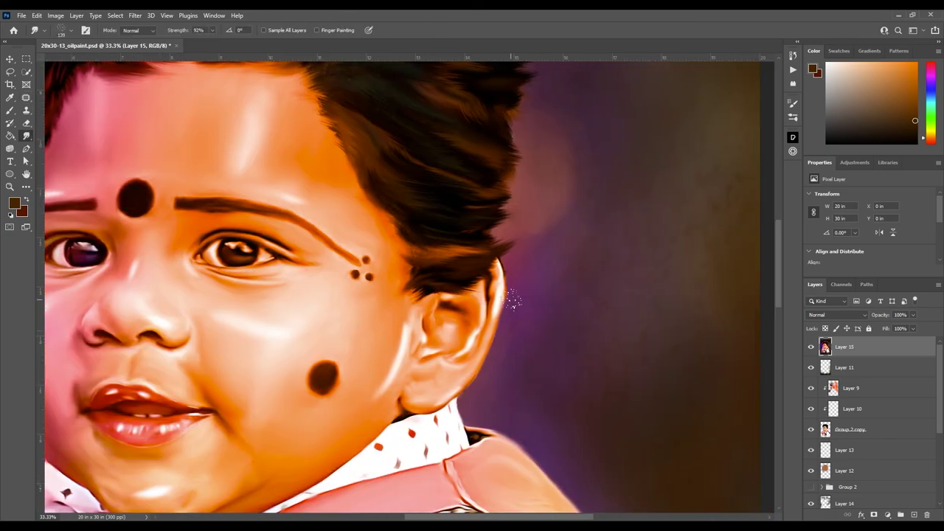
{"action": "scroll", "coordinate": [558, 242], "scroll_direction": "up", "scroll_amount": 1}
{"action": "key", "text": "s"}
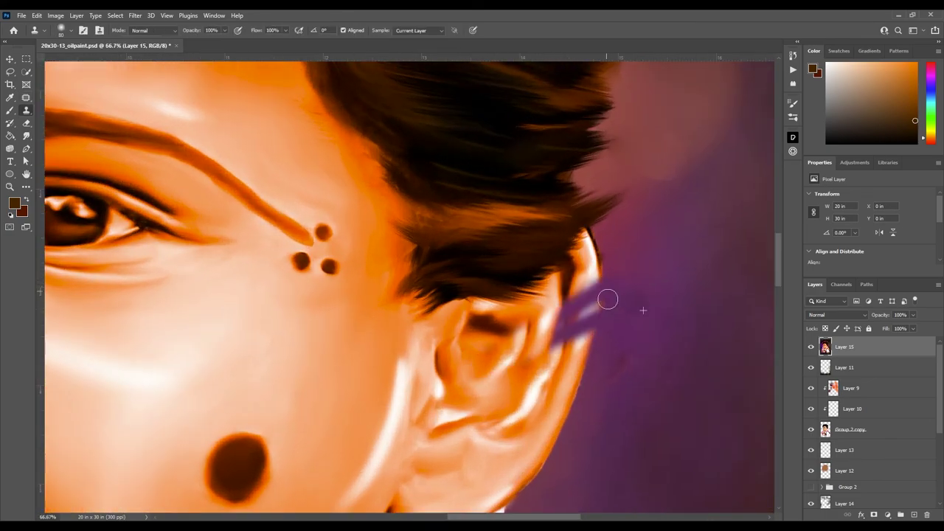
{"action": "key", "text": "ctrl+s"}
{"action": "key", "text": "j"}
Patch out the stray strands beside the ear and duplicate Layer 15 as Layer 15 copy.
{"action": "left_click_drag", "start_coordinate": [618, 323], "coordinate": [639, 397]}
{"action": "scroll", "coordinate": [638, 213], "scroll_direction": "down", "scroll_amount": 3}
{"action": "scroll", "coordinate": [638, 212], "scroll_direction": "down", "scroll_amount": 1}
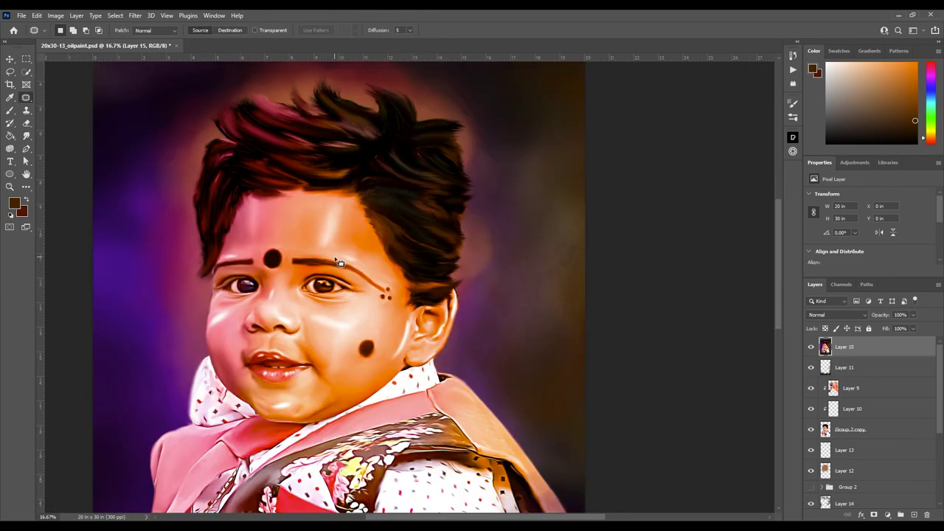
{"action": "scroll", "coordinate": [340, 263], "scroll_direction": "down", "scroll_amount": 5}
{"action": "scroll", "coordinate": [335, 259], "scroll_direction": "down", "scroll_amount": 3}
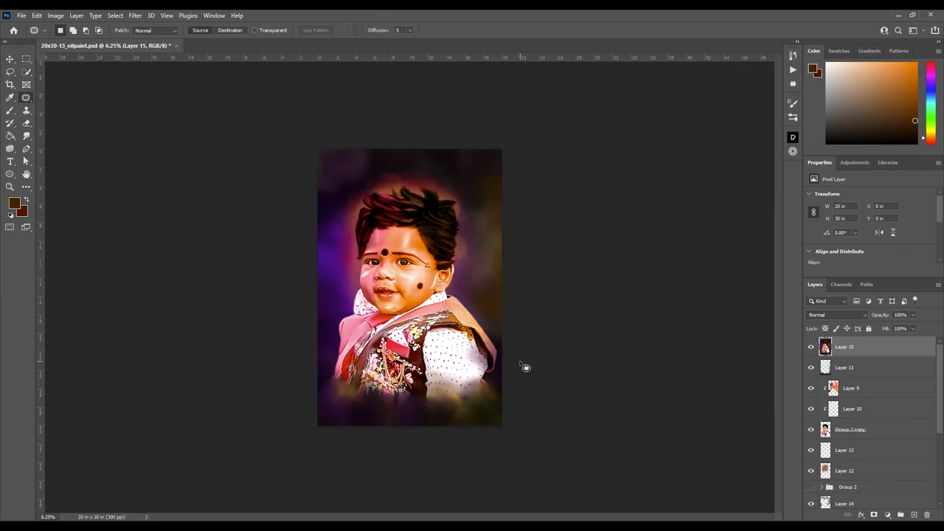
{"action": "scroll", "coordinate": [408, 252], "scroll_direction": "up", "scroll_amount": 3}
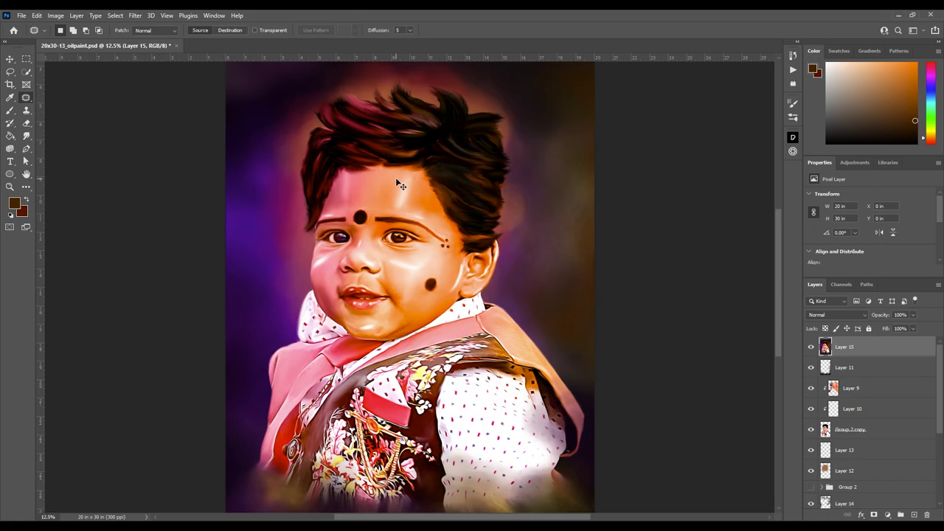
{"action": "scroll", "coordinate": [409, 252], "scroll_direction": "down", "scroll_amount": 3}
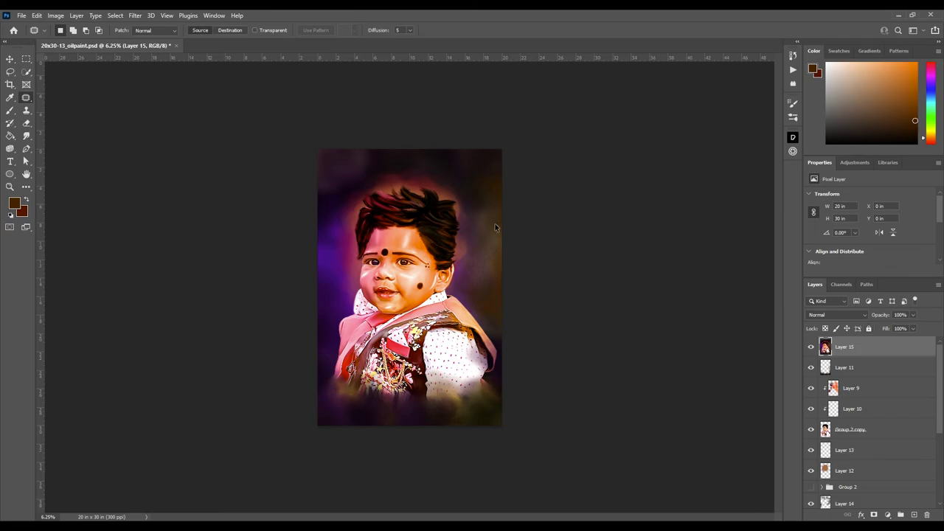
{"action": "key", "text": "ctrl+j"}
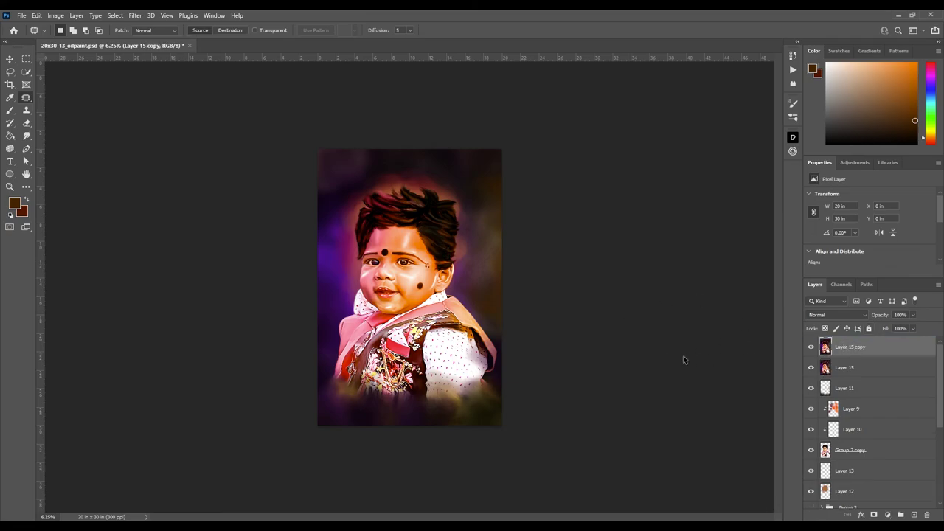
Compare Layer 15 copy on and off and try blend modes, keeping Lighten.
{"action": "scroll", "coordinate": [486, 251], "scroll_direction": "up", "scroll_amount": 2}
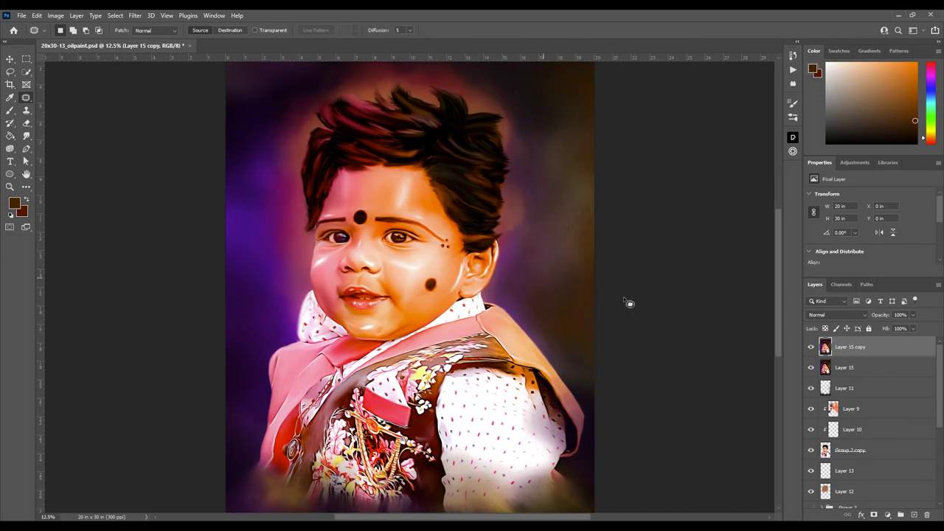
{"action": "left_click", "coordinate": [811, 347]}
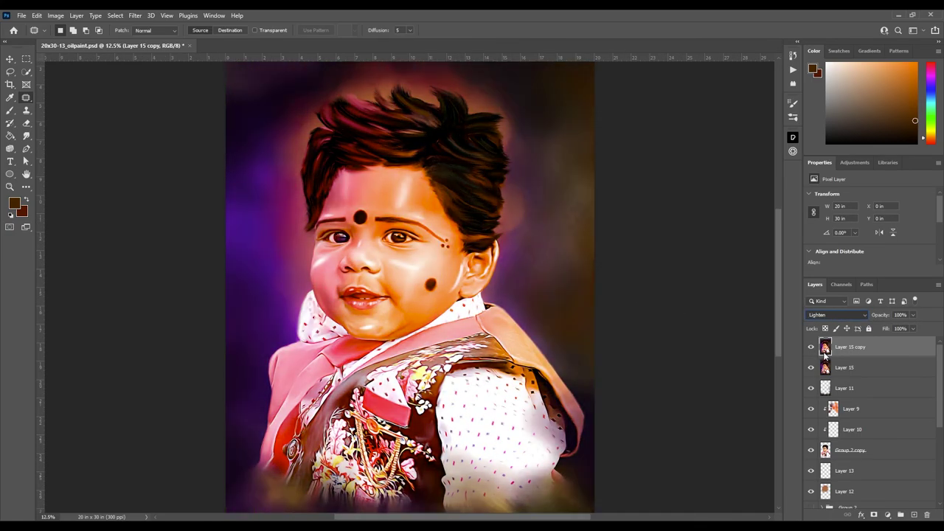
{"action": "left_click", "coordinate": [811, 350]}
{"action": "left_click", "coordinate": [811, 349]}
{"action": "left_click", "coordinate": [812, 350]}
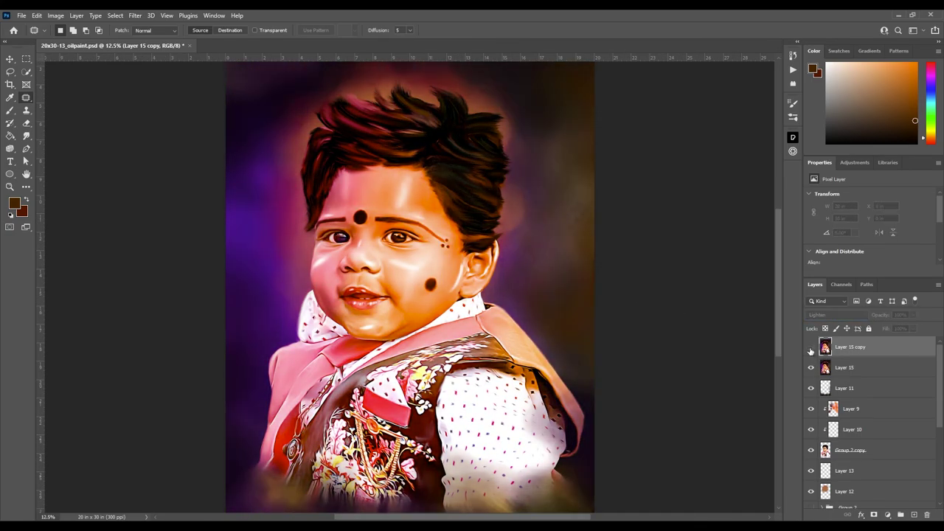
{"action": "key", "text": "shift+plus"}
{"action": "key", "text": "shift+plus"}
{"action": "key", "text": "shift+plus"}
{"action": "key", "text": "shift+plus"}
{"action": "key", "text": "shift+plus"}
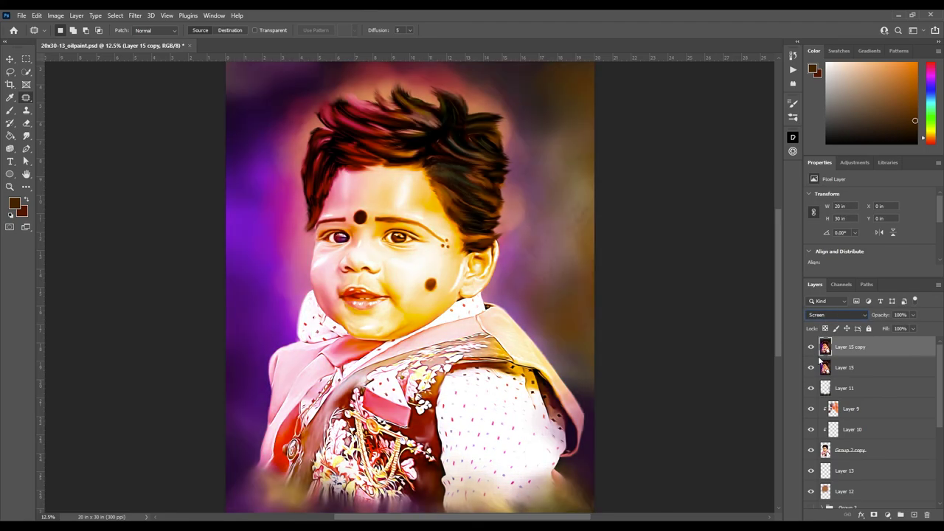
{"action": "key", "text": "shift+plus"}
{"action": "key", "text": "shift+plus"}
{"action": "key", "text": "shift+plus"}
{"action": "key", "text": "shift+plus"}
{"action": "key", "text": "shift+minus"}
{"action": "key", "text": "shift+minus"}
{"action": "key", "text": "shift+minus"}
{"action": "key", "text": "shift+minus"}
{"action": "key", "text": "shift+minus"}
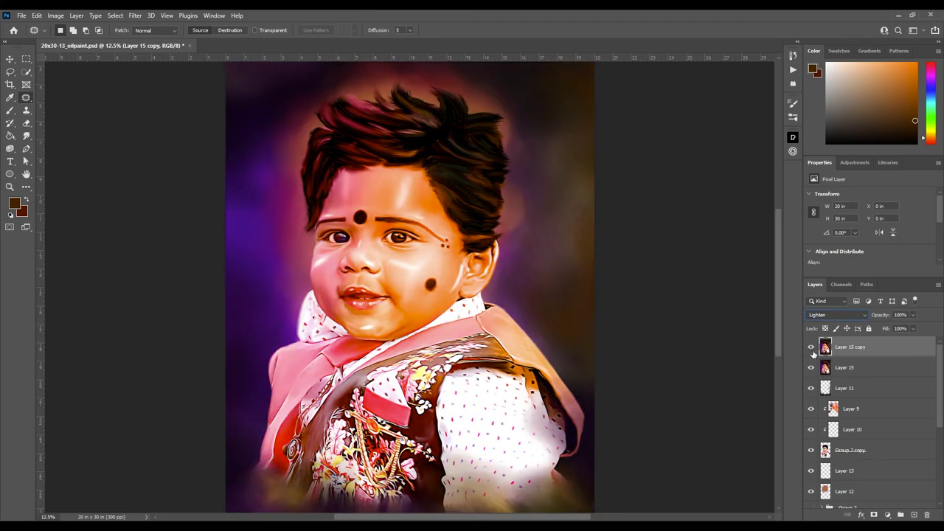
Duplicate the eye color layer in Group 2 as eye color copy 2.
{"action": "key", "text": "ctrl+plus"}
{"action": "key", "text": "ctrl+plus"}
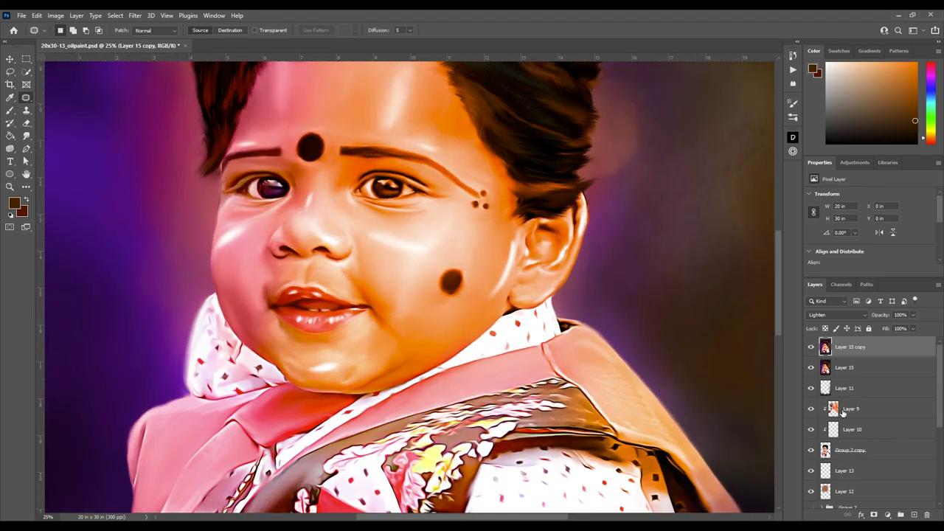
{"action": "left_click", "coordinate": [843, 407]}
{"action": "scroll", "coordinate": [844, 406], "scroll_direction": "down", "scroll_amount": 2}
{"action": "scroll", "coordinate": [848, 416], "scroll_direction": "down", "scroll_amount": 2}
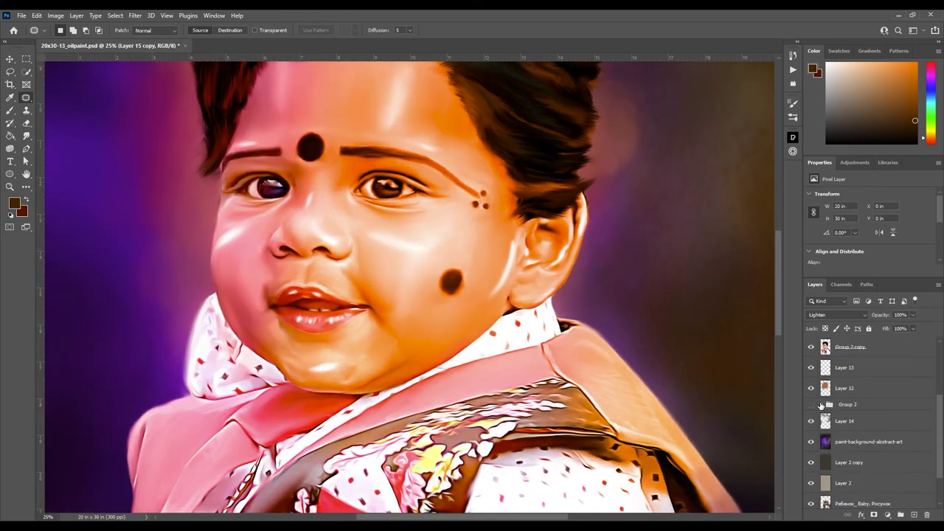
{"action": "left_click", "coordinate": [854, 421]}
{"action": "mouse_move", "coordinate": [854, 427]}
{"action": "left_mouse_down"}
{"action": "mouse_move", "coordinate": [811, 409]}
{"action": "mouse_move", "coordinate": [859, 347]}
{"action": "left_mouse_up"}
Move eye color copy 2 to the top of the stack, discard two trial duplicates, and save.
{"action": "key", "text": "v"}
{"action": "key", "text": "ctrl+minus"}
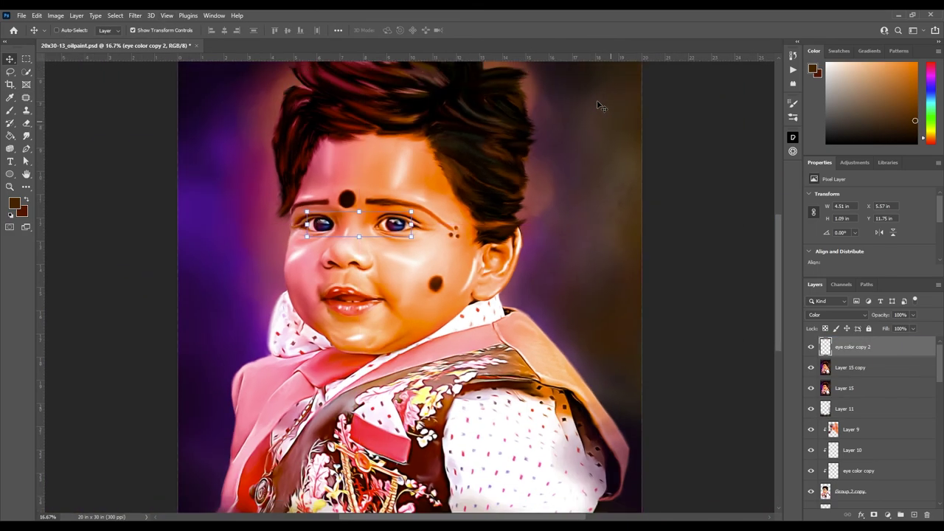
{"action": "key", "text": "ctrl+j"}
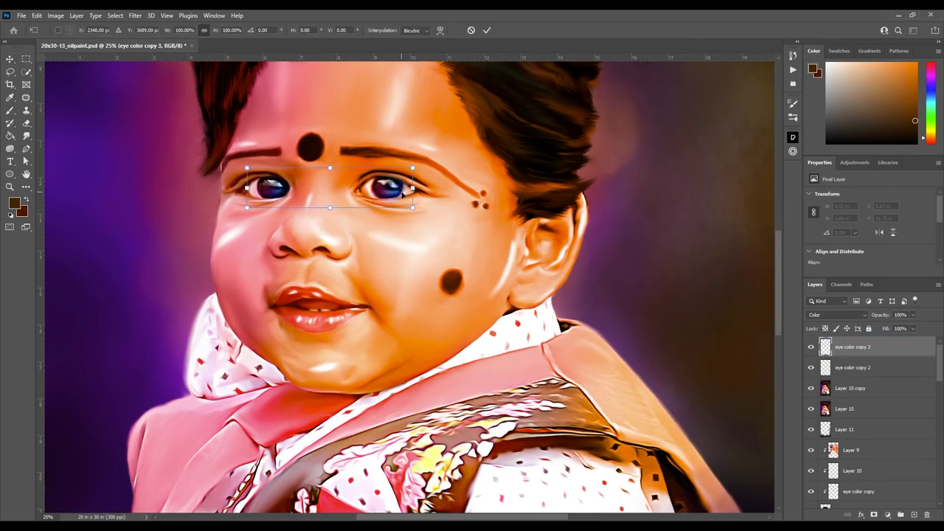
{"action": "key", "text": "ctrl+j"}
{"action": "key", "text": "ctrl+z"}
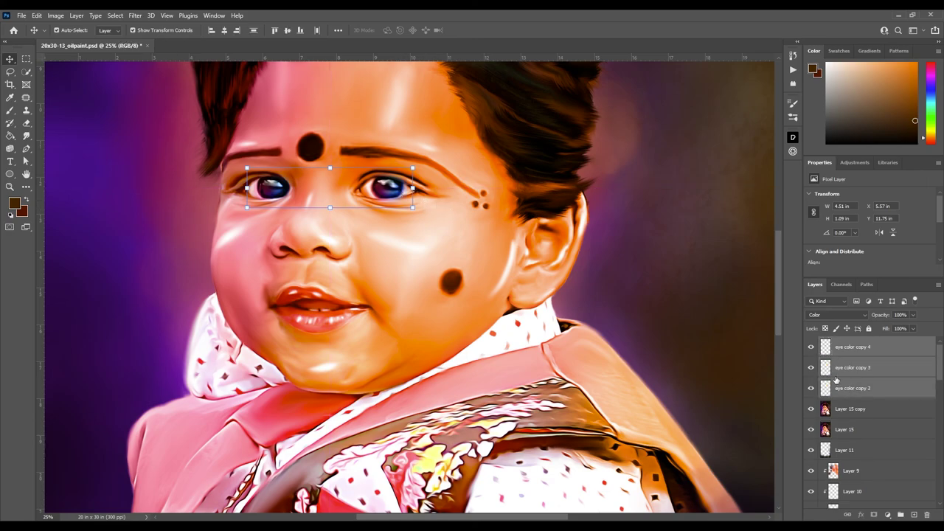
{"action": "key", "text": "ctrl+z"}
{"action": "key", "text": "ctrl+minus"}
{"action": "key", "text": "ctrl+minus"}
{"action": "key", "text": "ctrl+minus"}
{"action": "key", "text": "ctrl+s"}
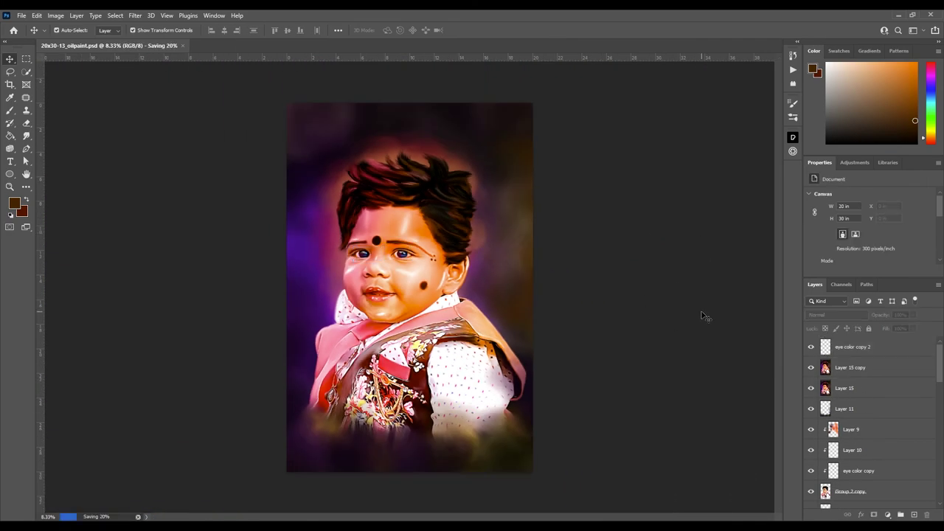
{"action": "key", "text": "ctrl+plus"}
Discard a trial empty Layer 16 and add a Gradient Fill layer over the portrait.
{"action": "key", "text": "ctrl+shift+alt+n"}
{"action": "key", "text": "b"}
{"action": "left_click", "coordinate": [439, 465], "text": "alt"}
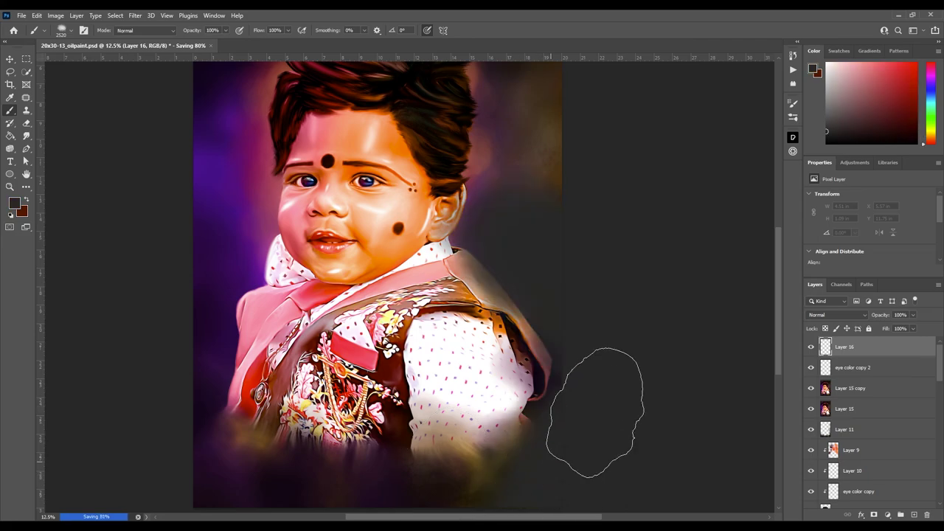
{"action": "key", "text": "ctrl+minus"}
{"action": "key", "text": "ctrl+z"}
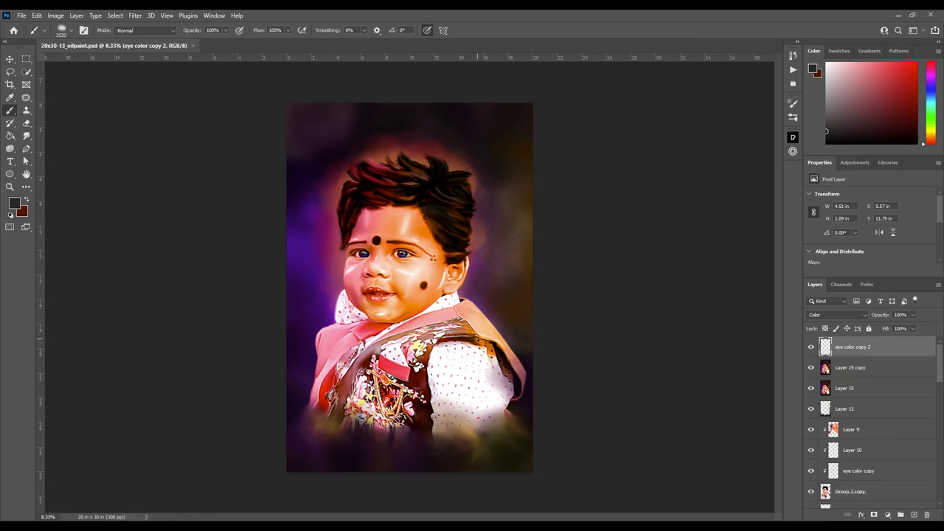
{"action": "left_click", "coordinate": [887, 514]}
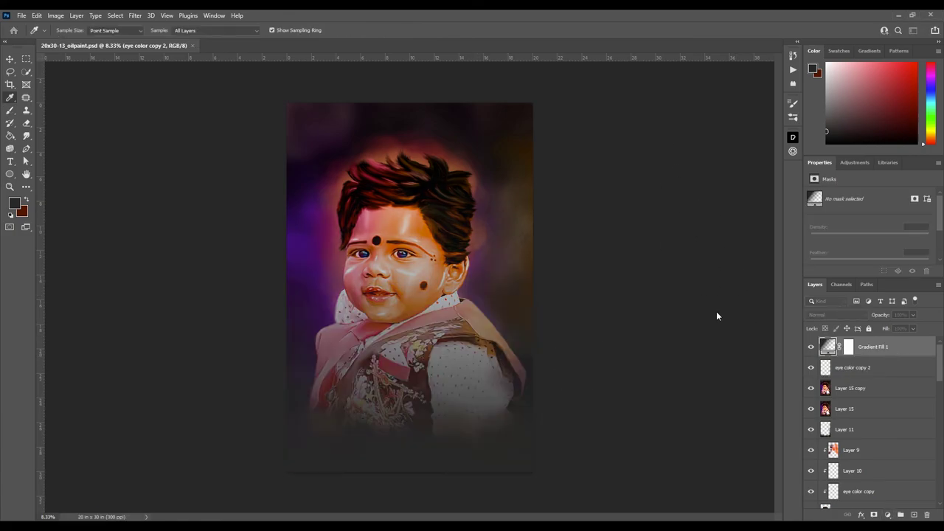
Make the gradient fill dark bluish-grey and mask it off the baby's face, body and hair.
{"action": "left_click_drag", "start_coordinate": [572, 343], "coordinate": [565, 366]}
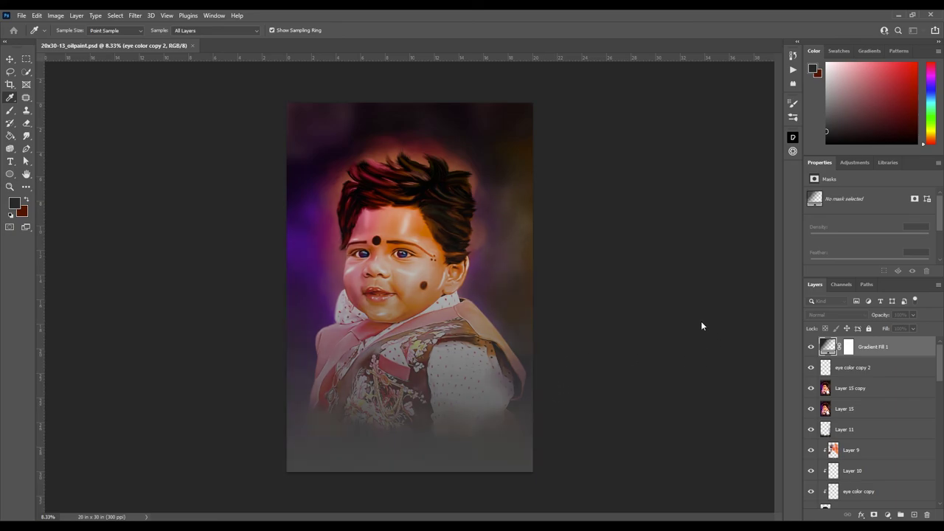
{"action": "mouse_move", "coordinate": [701, 325]}
{"action": "left_mouse_down"}
{"action": "mouse_move", "coordinate": [606, 368]}
{"action": "mouse_move", "coordinate": [649, 383]}
{"action": "left_mouse_up"}
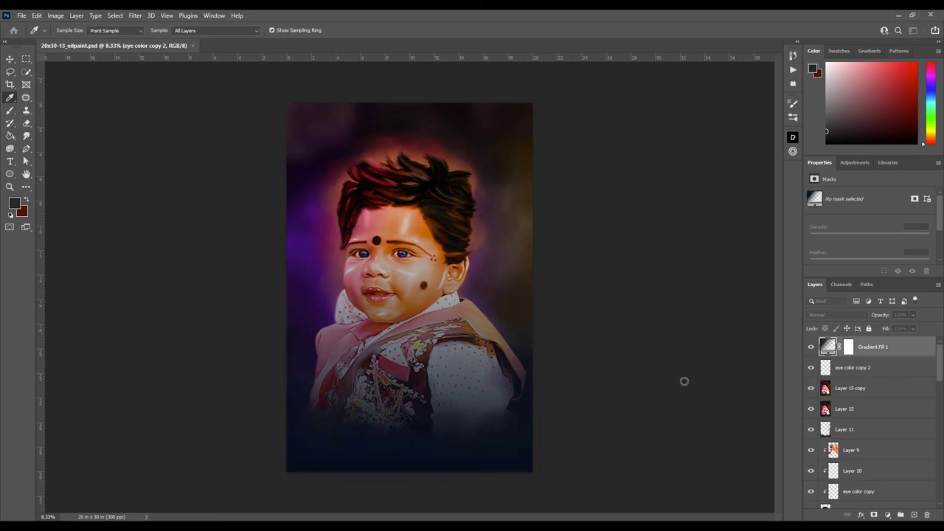
{"action": "key", "text": "Return"}
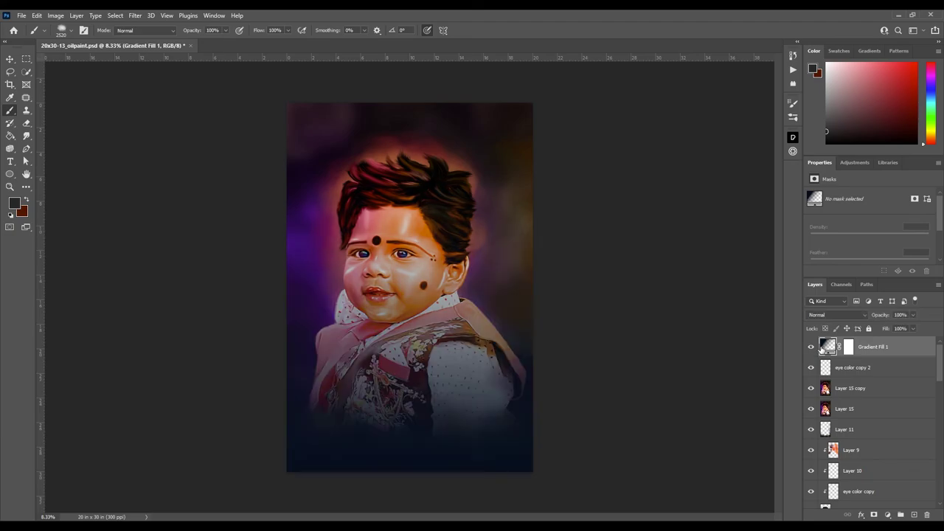
{"action": "key", "text": "ctrl+backslash"}
{"action": "key", "text": "d"}
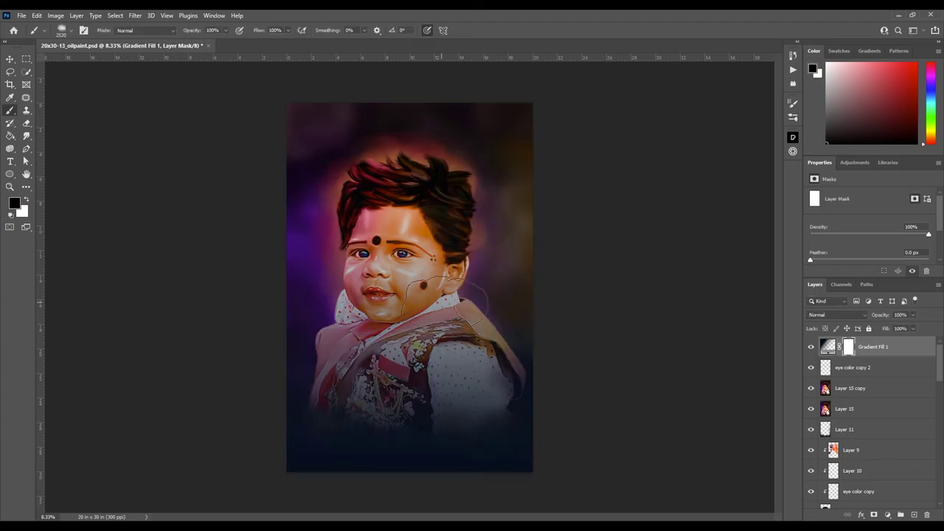
{"action": "mouse_move", "coordinate": [481, 200]}
{"action": "left_mouse_down"}
{"action": "mouse_move", "coordinate": [468, 179]}
{"action": "mouse_move", "coordinate": [324, 339]}
{"action": "left_mouse_up"}
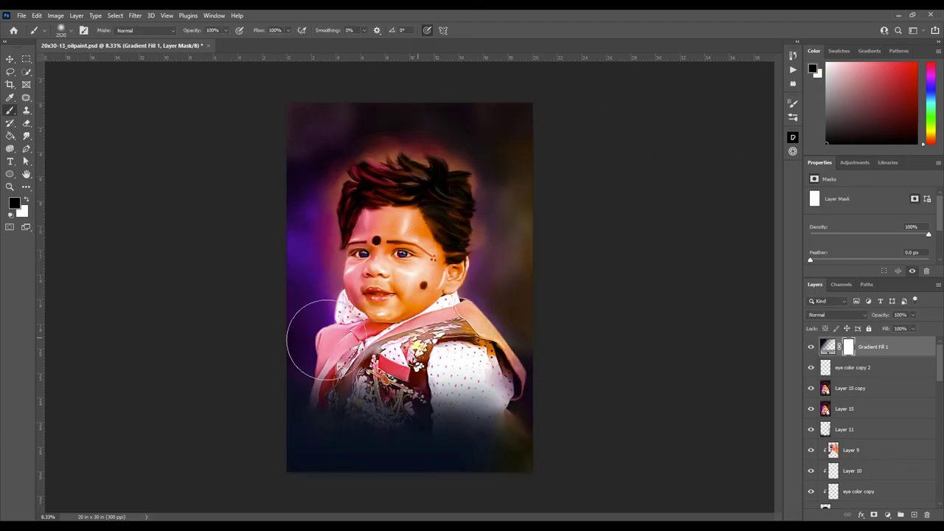
{"action": "key", "text": "ctrl+z"}
{"action": "mouse_move", "coordinate": [399, 243]}
{"action": "left_mouse_down"}
{"action": "mouse_move", "coordinate": [343, 169]}
{"action": "mouse_move", "coordinate": [413, 409]}
{"action": "left_mouse_up"}
Set the gradient fill layer's opacity to 92% and save the document.
{"action": "left_click", "coordinate": [827, 347]}
{"action": "left_click_drag", "start_coordinate": [878, 315], "coordinate": [633, 274]}
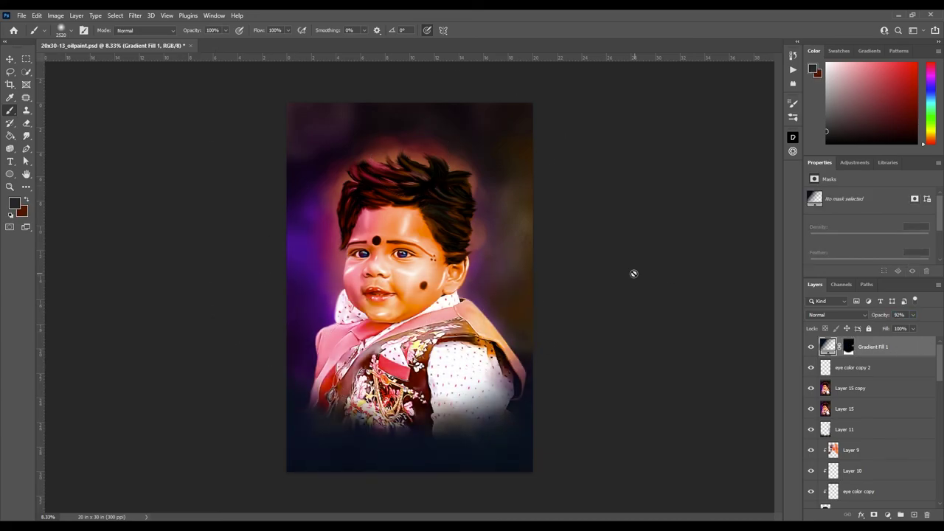
{"action": "key", "text": "ctrl+minus"}
{"action": "key", "text": "ctrl+s"}
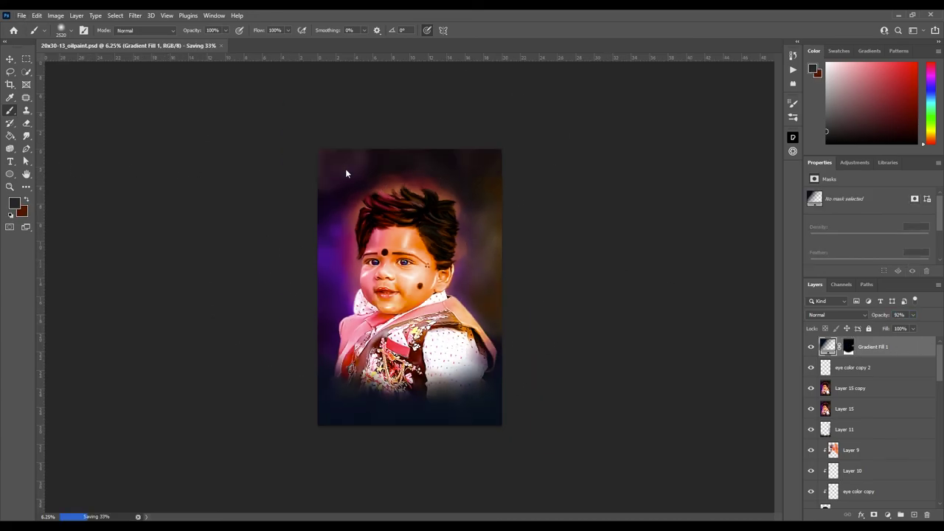
{"action": "key", "text": "ctrl+plus"}
{"action": "key", "text": "ctrl+plus"}
{"action": "key", "text": "ctrl+plus"}
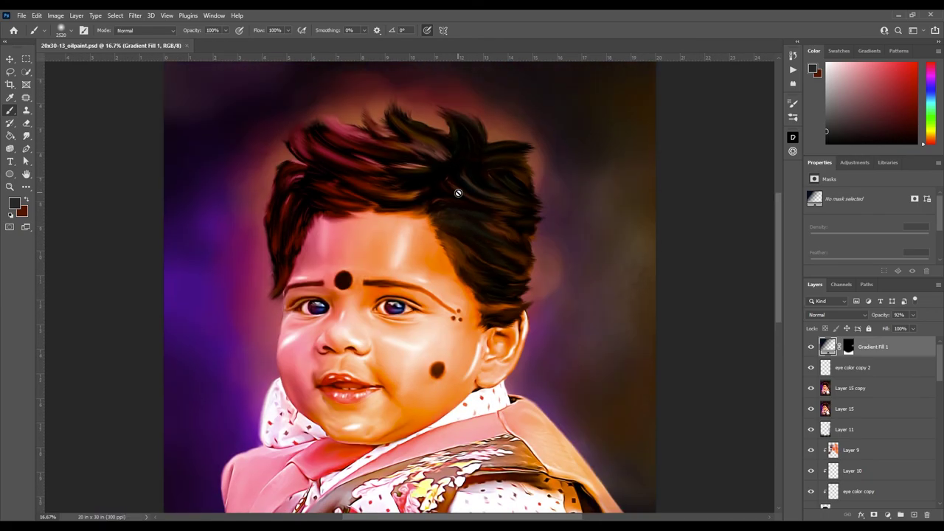
{"action": "key", "text": "ctrl+minus"}
{"action": "key", "text": "ctrl+minus"}
{"action": "key", "text": "ctrl+minus"}
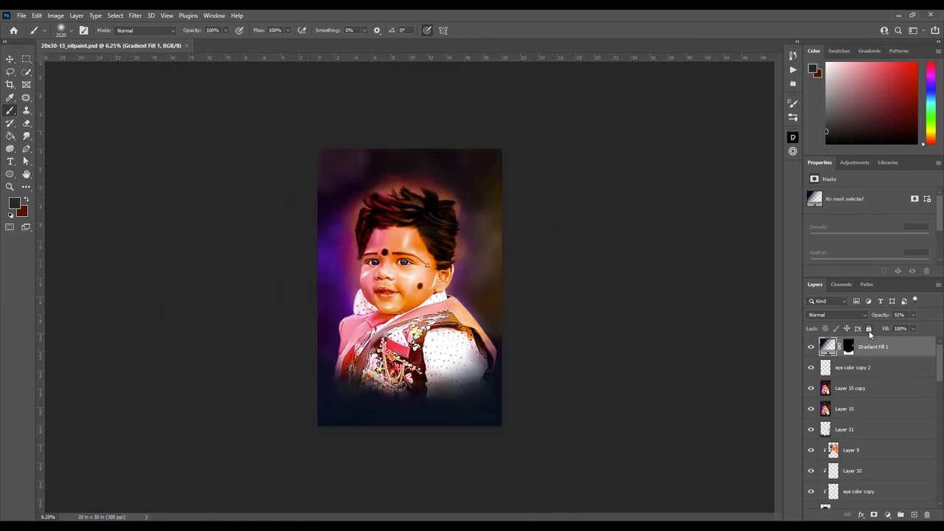
{"action": "scroll", "coordinate": [869, 383], "scroll_direction": "down", "scroll_amount": 5}
{"action": "left_click", "coordinate": [812, 434], "text": "alt"}
{"action": "left_click", "coordinate": [812, 434], "text": "alt"}
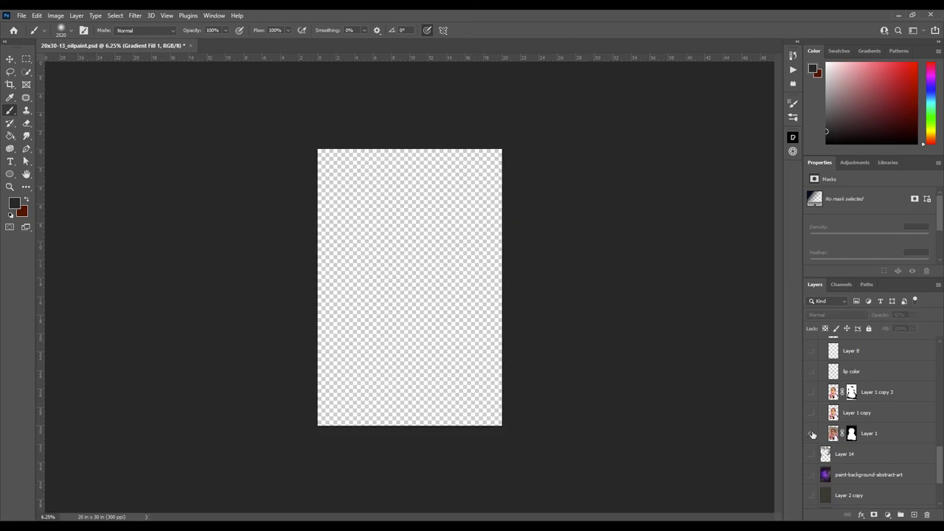
{"action": "left_click", "coordinate": [811, 434], "text": "alt"}
{"action": "scroll", "coordinate": [833, 428], "scroll_direction": "up", "scroll_amount": 3}
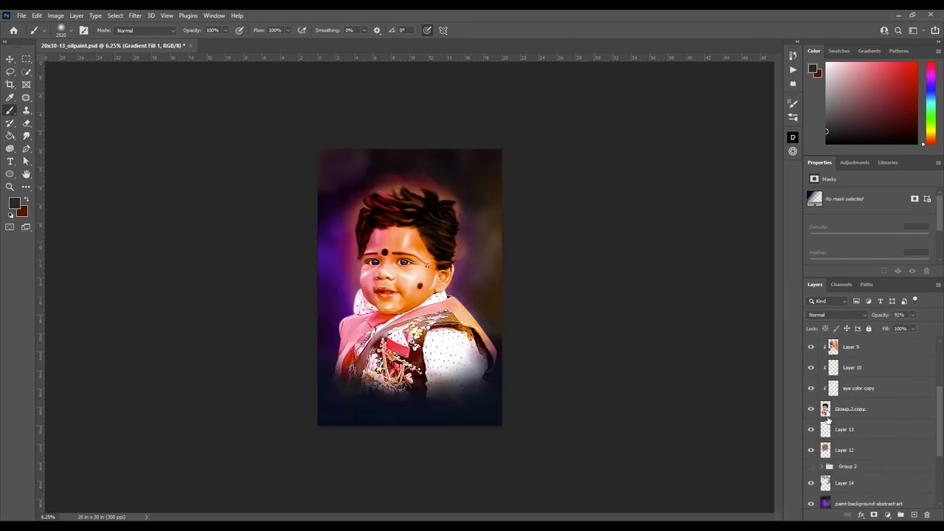
{"action": "key", "text": "ctrl+plus"}
{"action": "key", "text": "ctrl+plus"}
{"action": "scroll", "coordinate": [848, 428], "scroll_direction": "down", "scroll_amount": 3}
{"action": "left_click", "coordinate": [863, 456]}
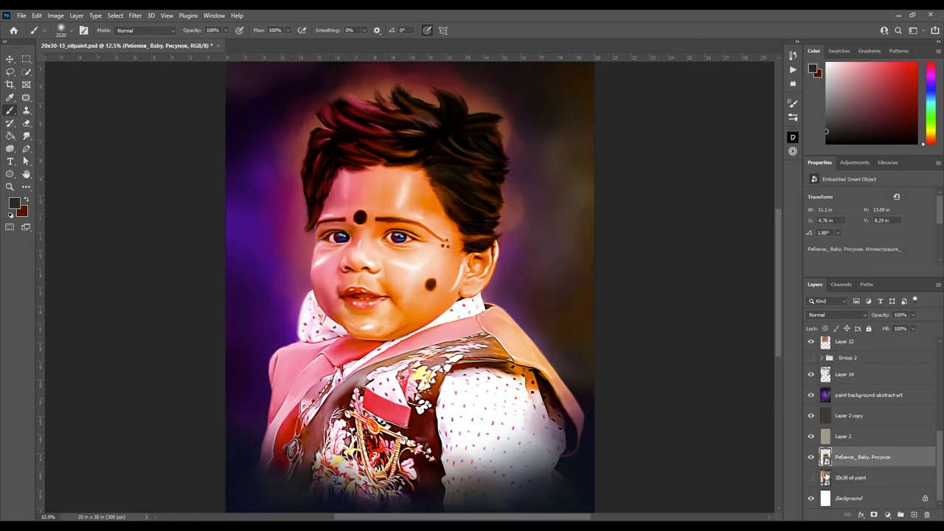
{"action": "left_click", "coordinate": [809, 478], "text": "alt"}
{"action": "left_click", "coordinate": [809, 478], "text": "alt"}
{"action": "key", "text": "ctrl+plus"}
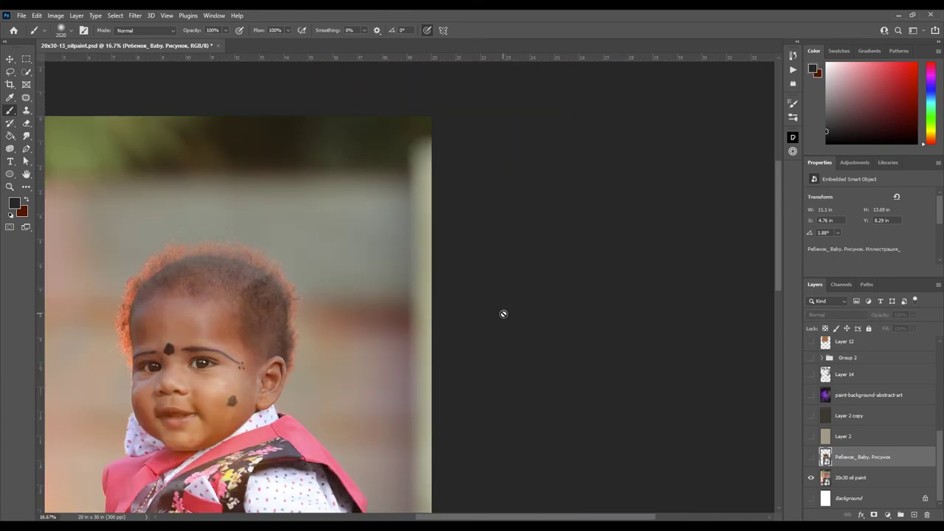
{"action": "scroll", "coordinate": [219, 315], "scroll_direction": "up", "scroll_amount": 1}
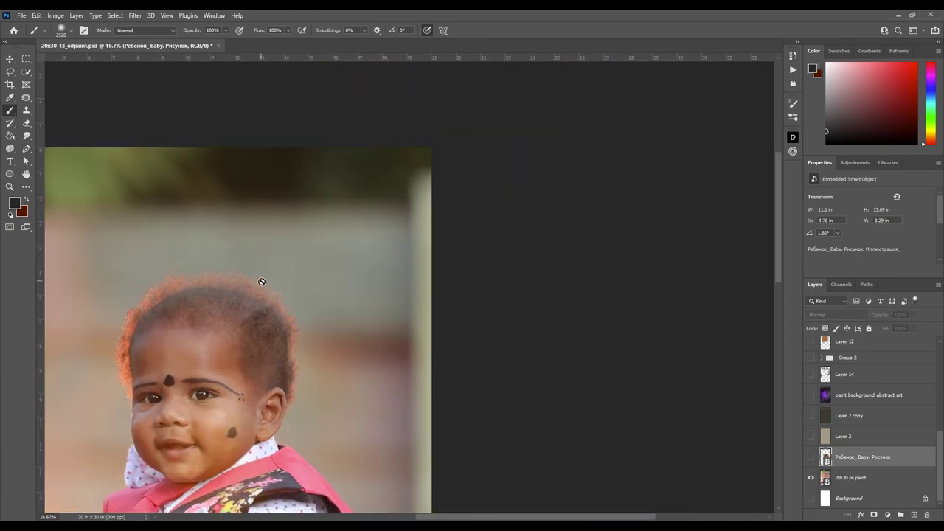
{"action": "left_click", "coordinate": [810, 477], "text": "alt"}
{"action": "key", "text": "ctrl+minus"}
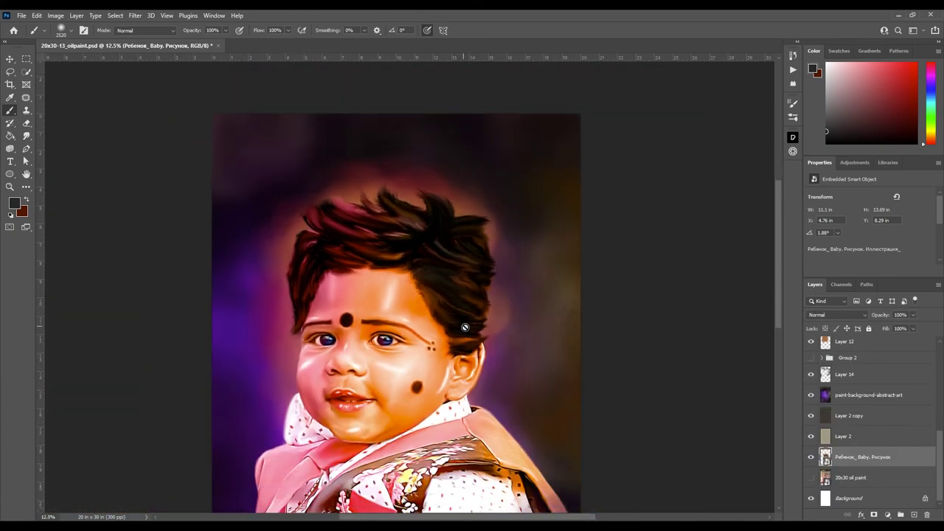
{"action": "scroll", "coordinate": [464, 326], "scroll_direction": "down", "scroll_amount": 5}
{"action": "scroll", "coordinate": [428, 302], "scroll_direction": "up", "scroll_amount": 2}
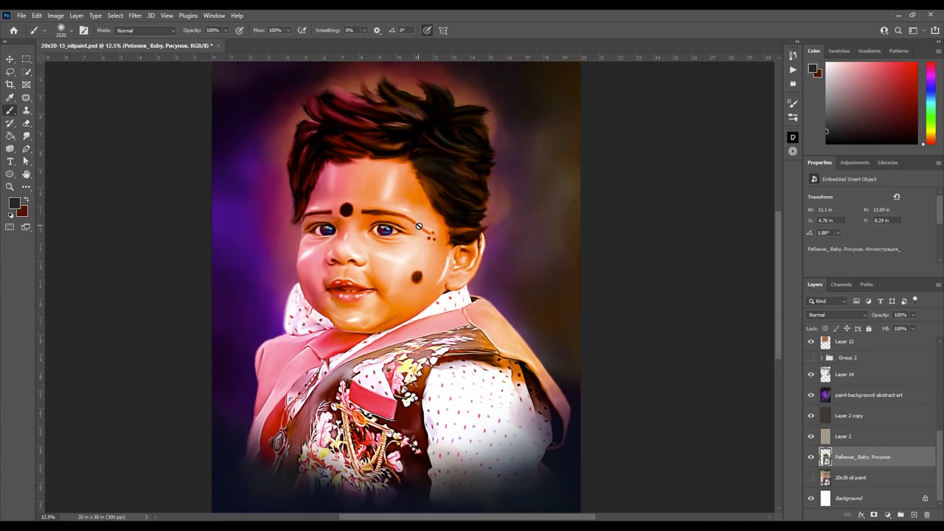
{"action": "scroll", "coordinate": [418, 225], "scroll_direction": "down", "scroll_amount": 1}
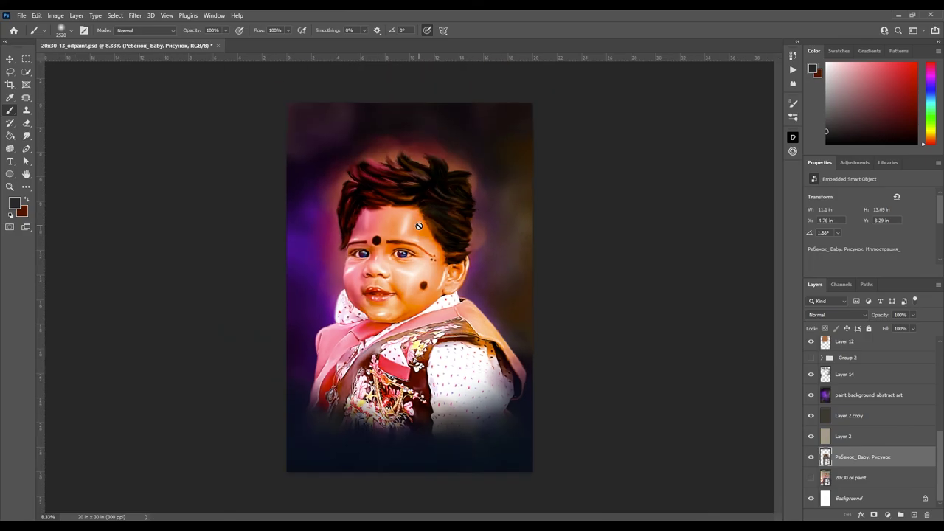
{"action": "scroll", "coordinate": [418, 225], "scroll_direction": "up", "scroll_amount": 4}
{"action": "scroll", "coordinate": [426, 225], "scroll_direction": "up", "scroll_amount": 1}
{"action": "scroll", "coordinate": [425, 226], "scroll_direction": "down", "scroll_amount": 1}
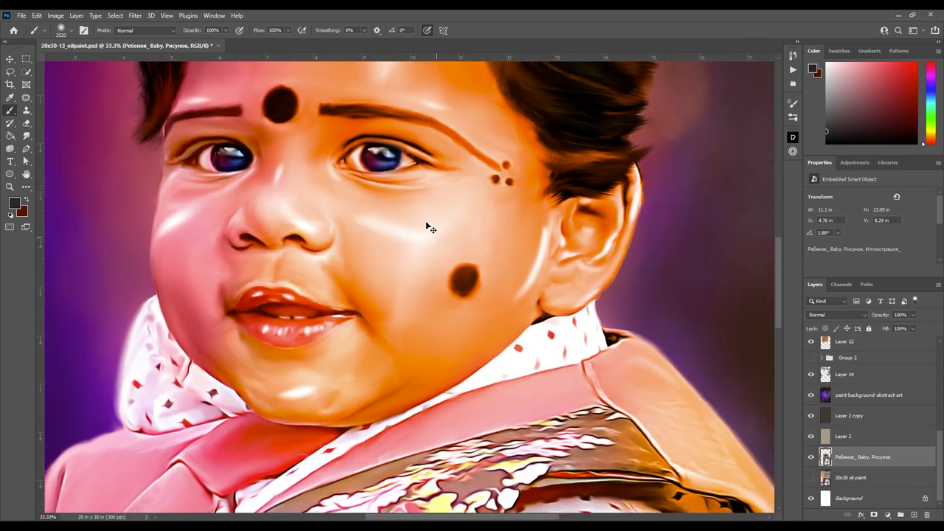
{"action": "scroll", "coordinate": [426, 226], "scroll_direction": "down", "scroll_amount": 6}
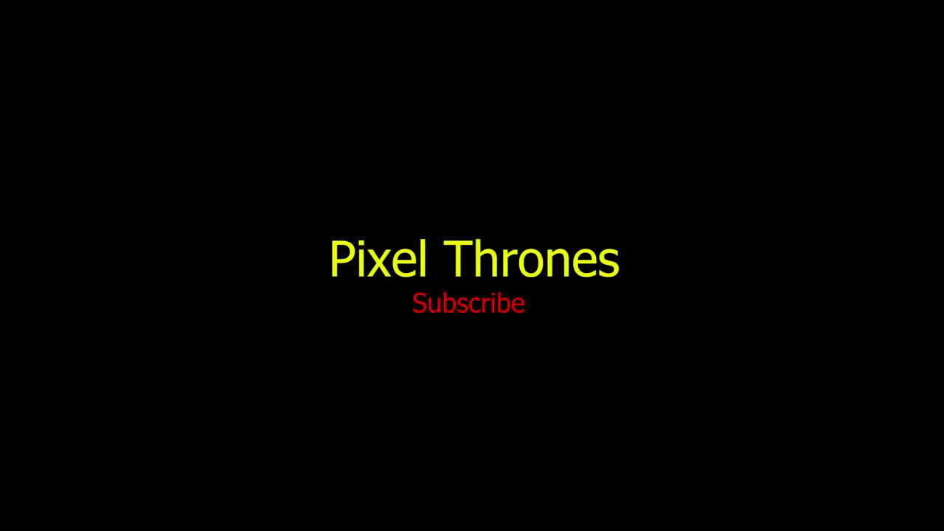